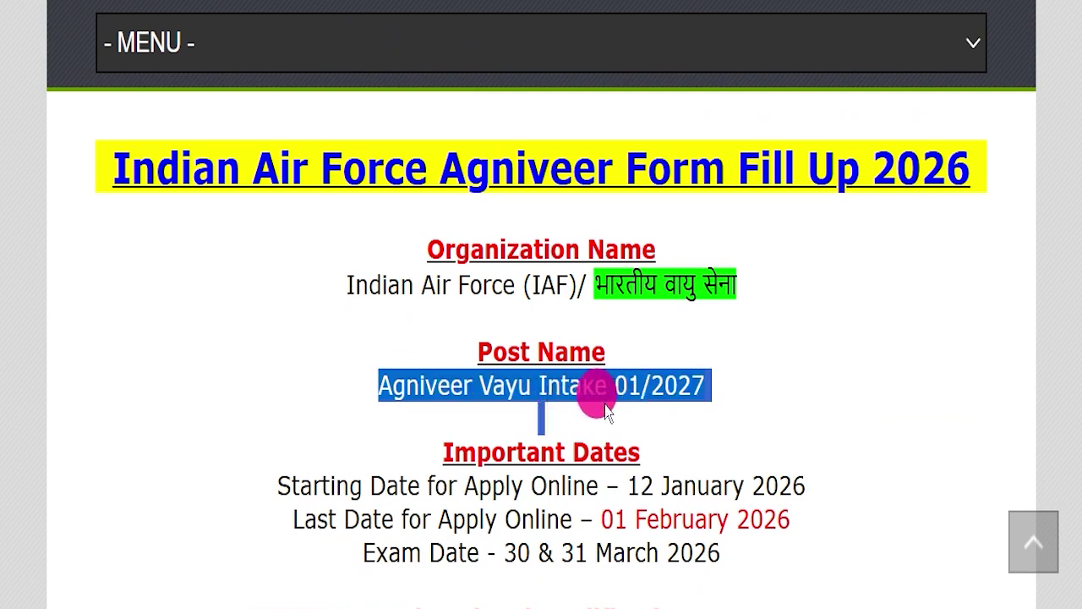
Check the post name and the last application date in the Agniveer article, and view the portal's Sign In page.
left_click(698, 433)
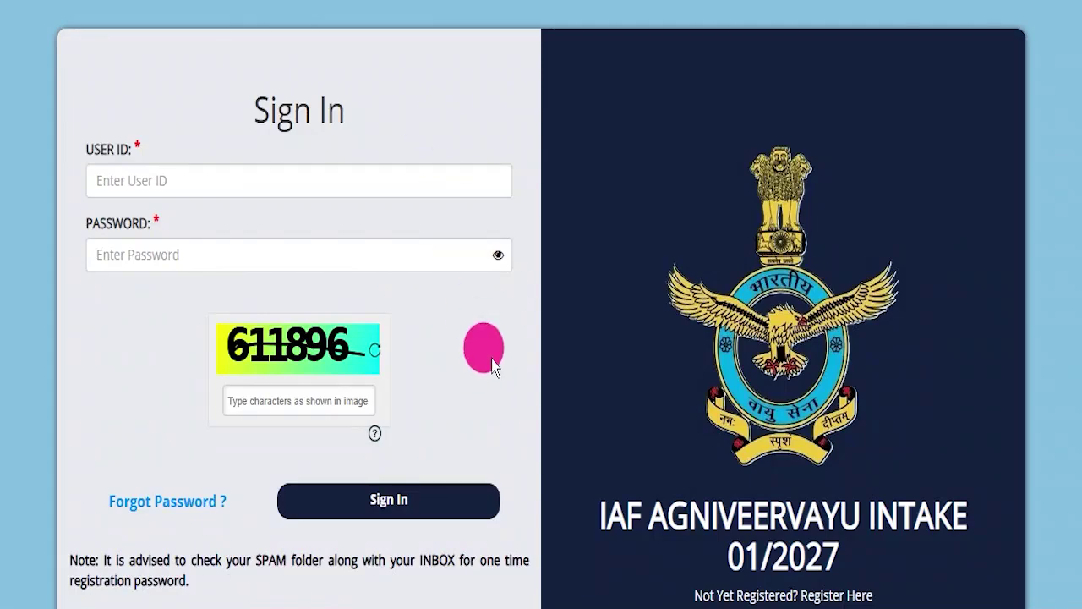
scroll(479, 363, "down", 1)
scroll(476, 381, "up", 1)
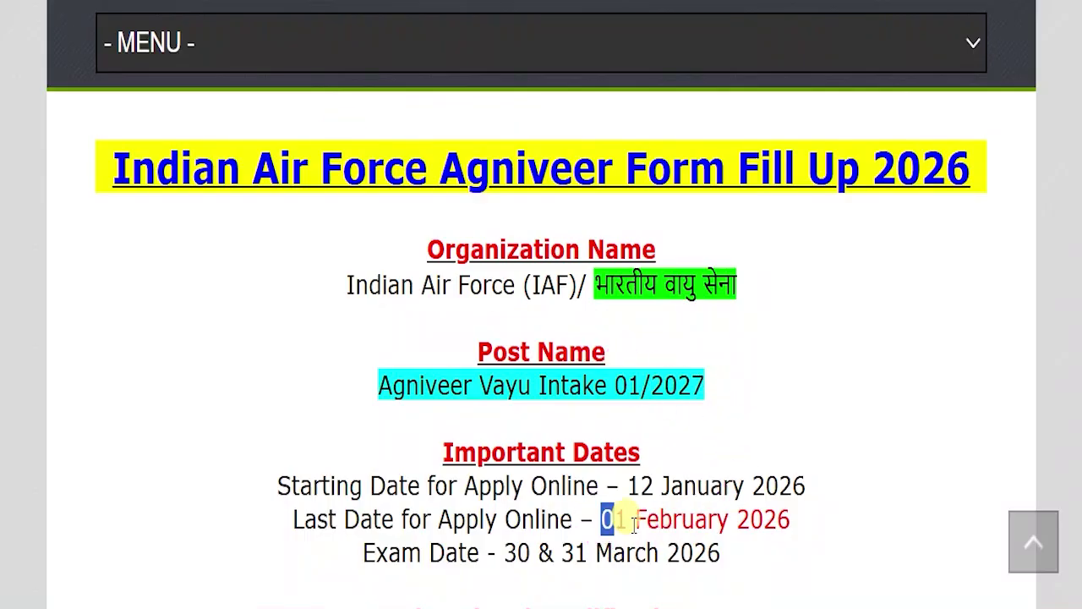
left_click_drag(633, 525, 606, 519)
left_click(735, 438)
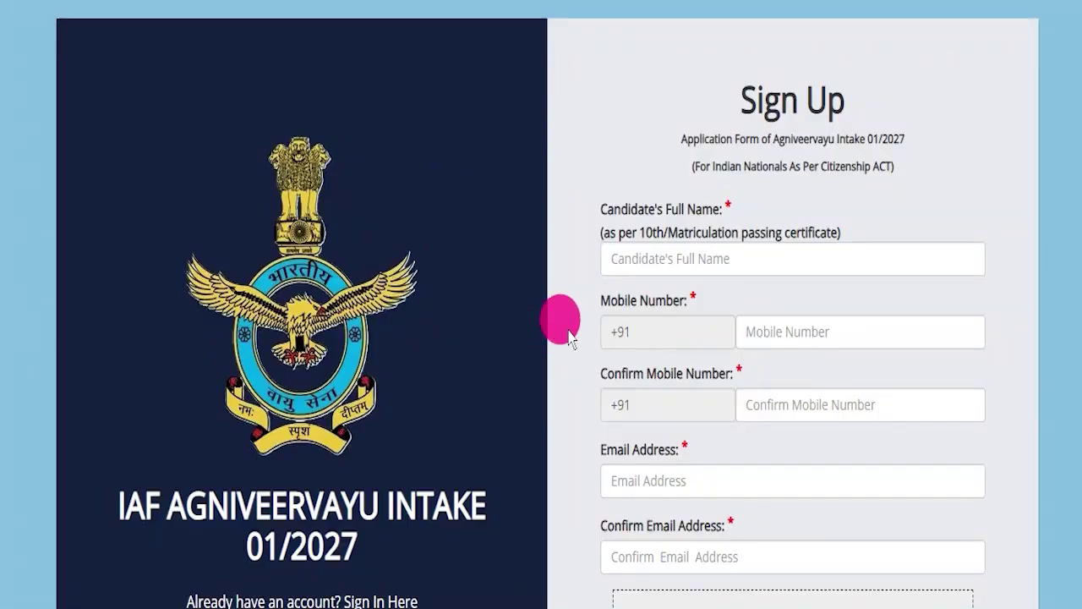
Look over the Sign Up form from the candidate details to the declaration and captcha, and compare it with the Sign In page.
scroll(569, 339, "down", 10)
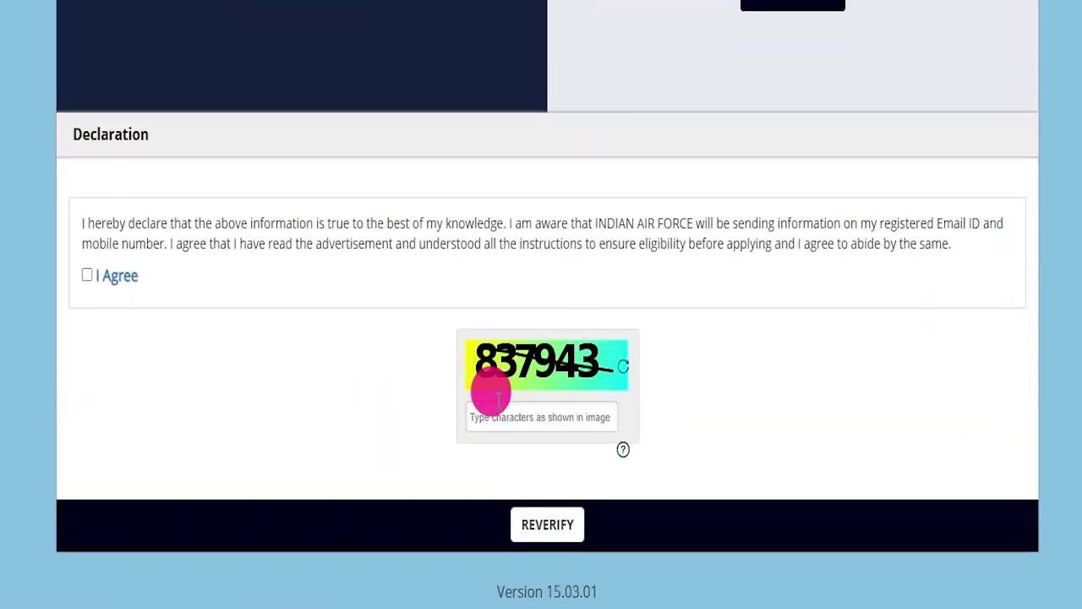
scroll(405, 280, "up", 10)
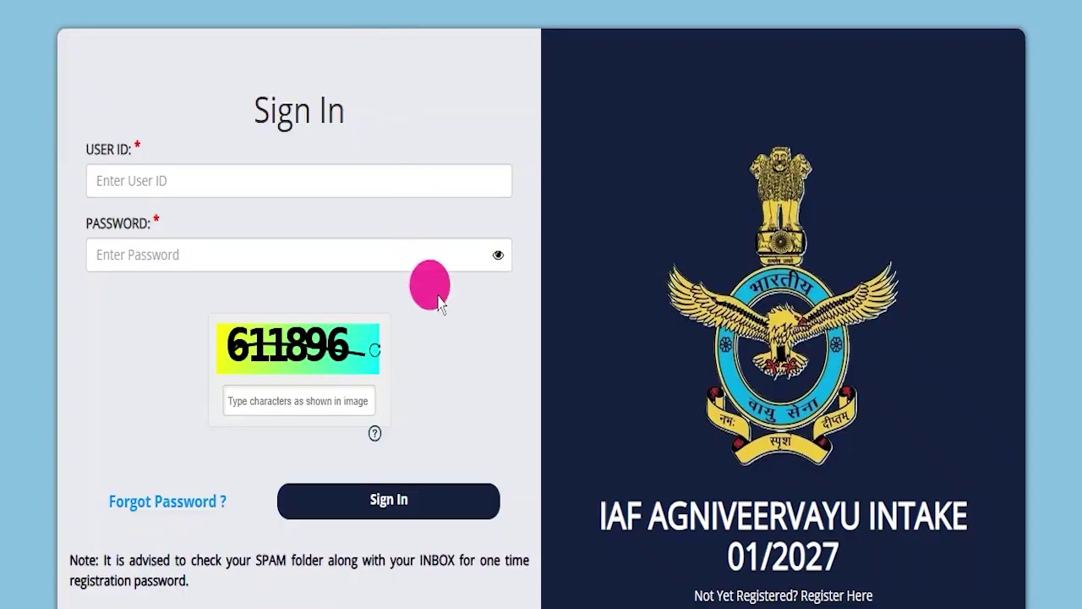
scroll(500, 362, "down", 1)
scroll(522, 384, "up", 1)
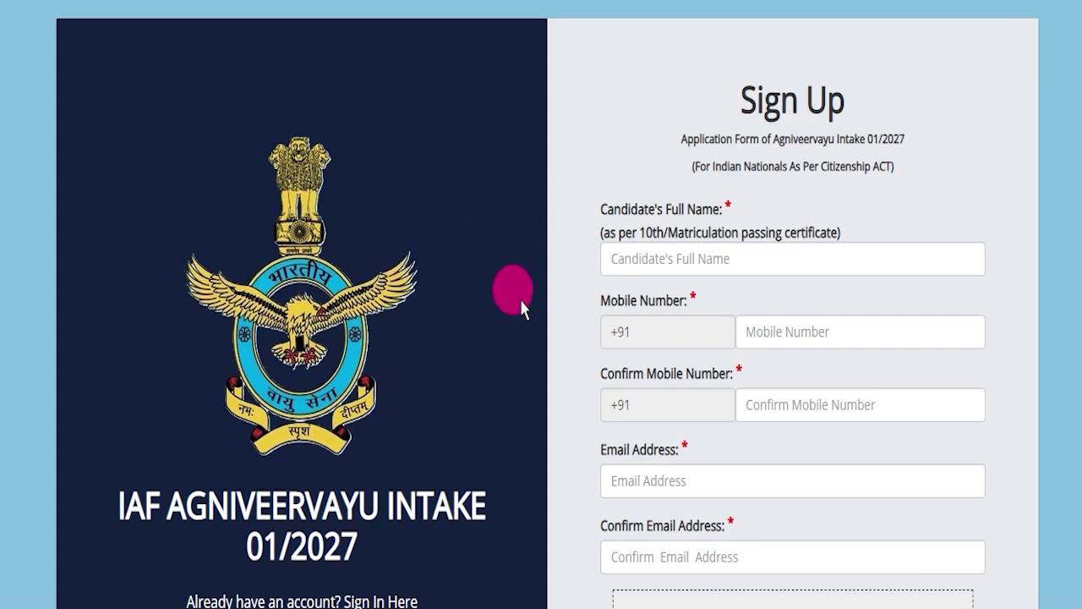
scroll(522, 285, "down", 10)
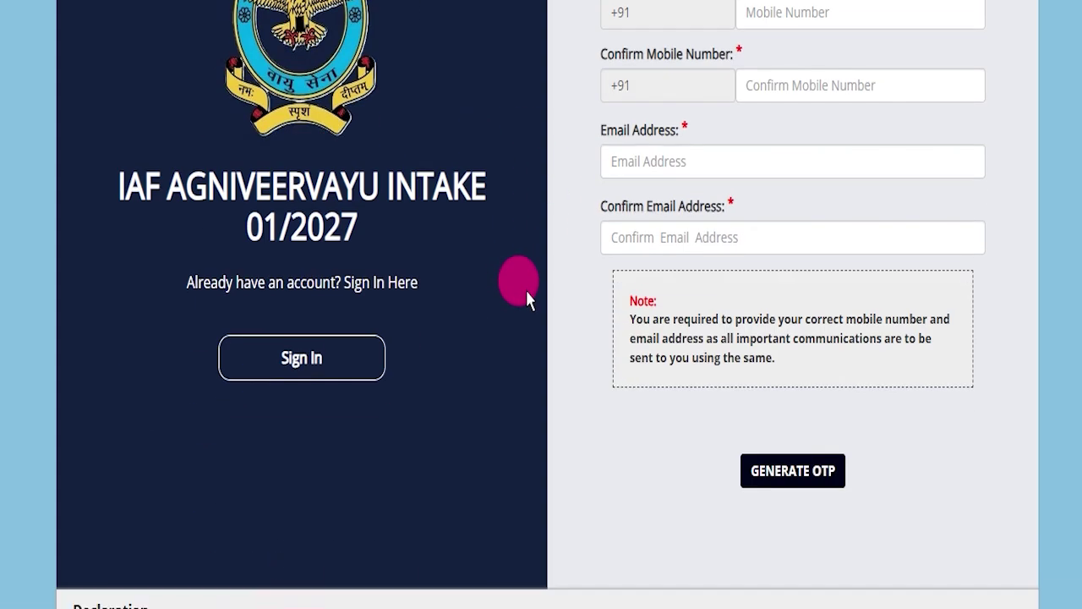
scroll(481, 291, "up", 10)
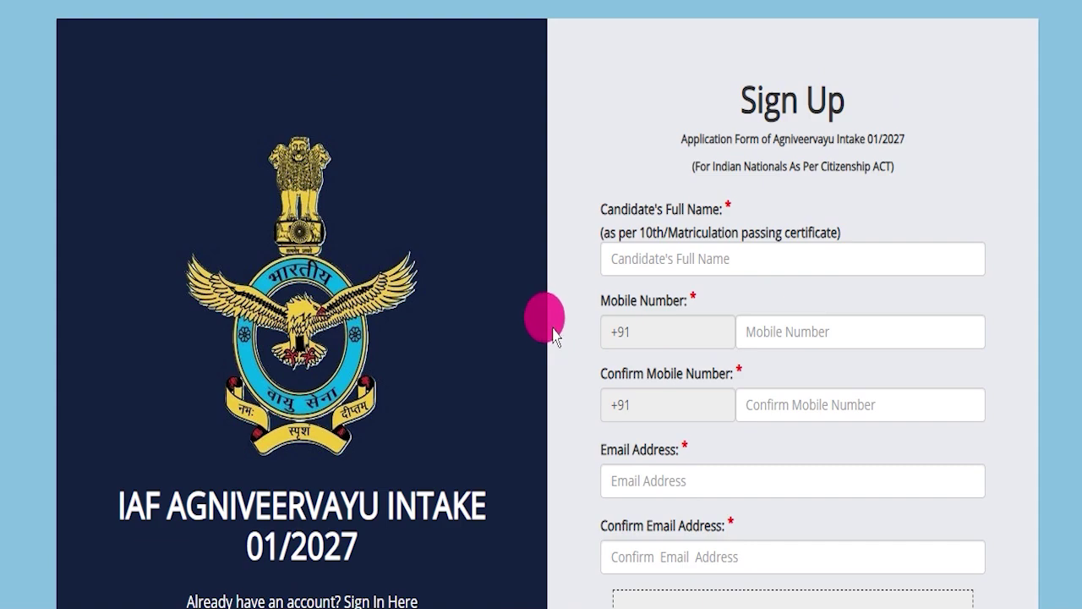
left_click(471, 296)
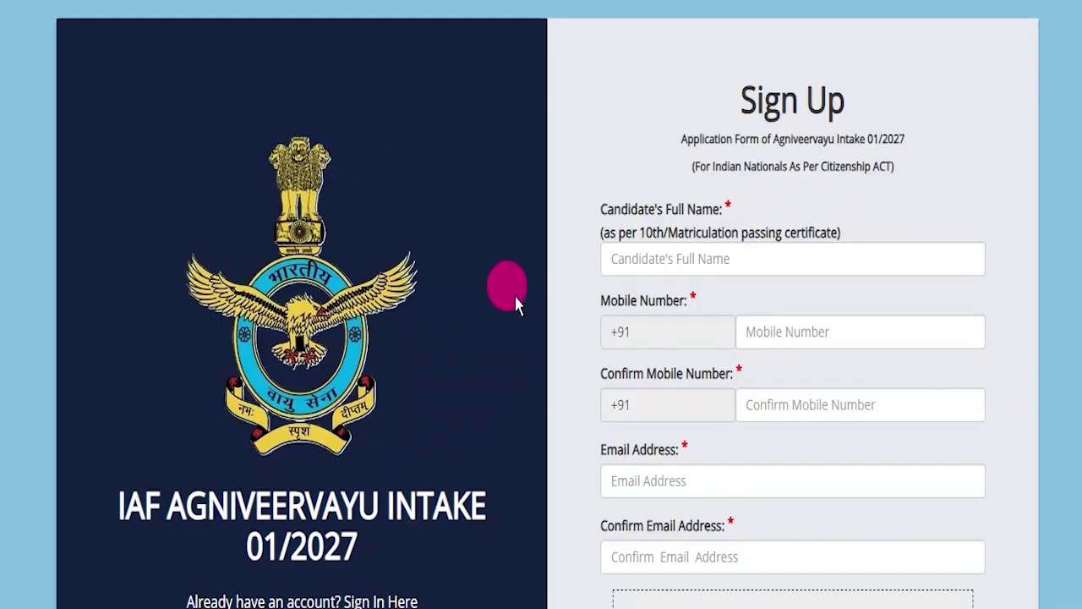
scroll(512, 296, "down", 9)
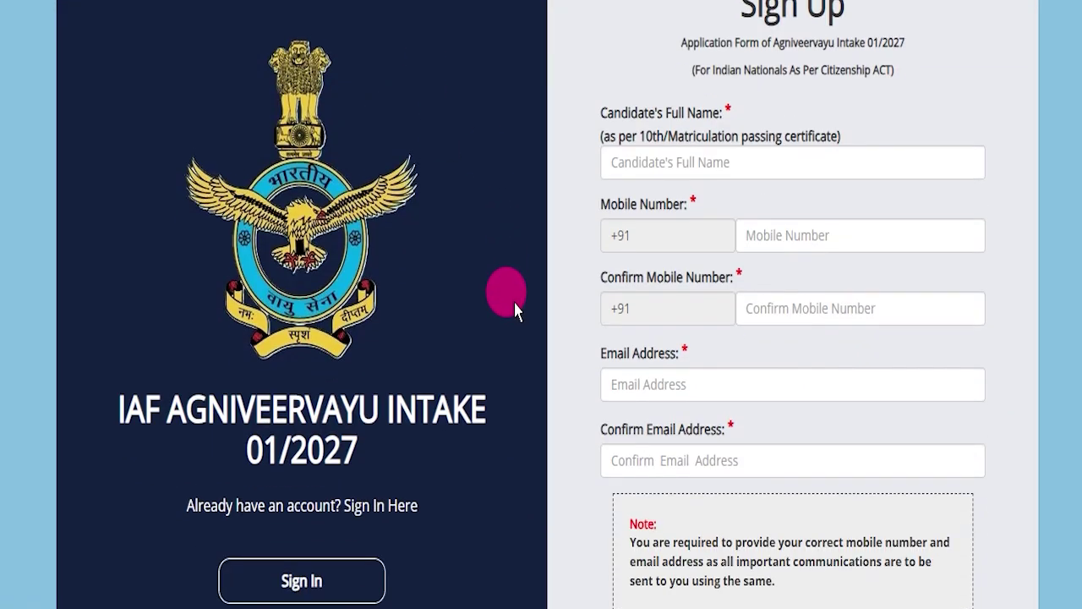
scroll(503, 304, "up", 7)
scroll(511, 318, "up", 2)
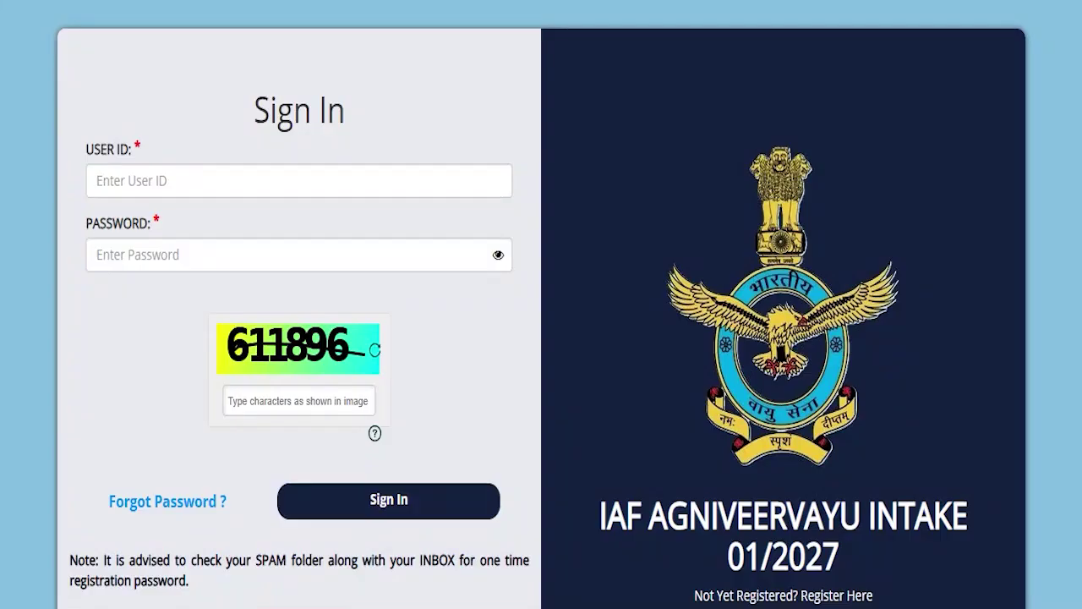
Skim the first page of the Advt Agniveervayu 01 of 27.pdf advertisement, including the eligibility criteria.
left_click(294, 11)
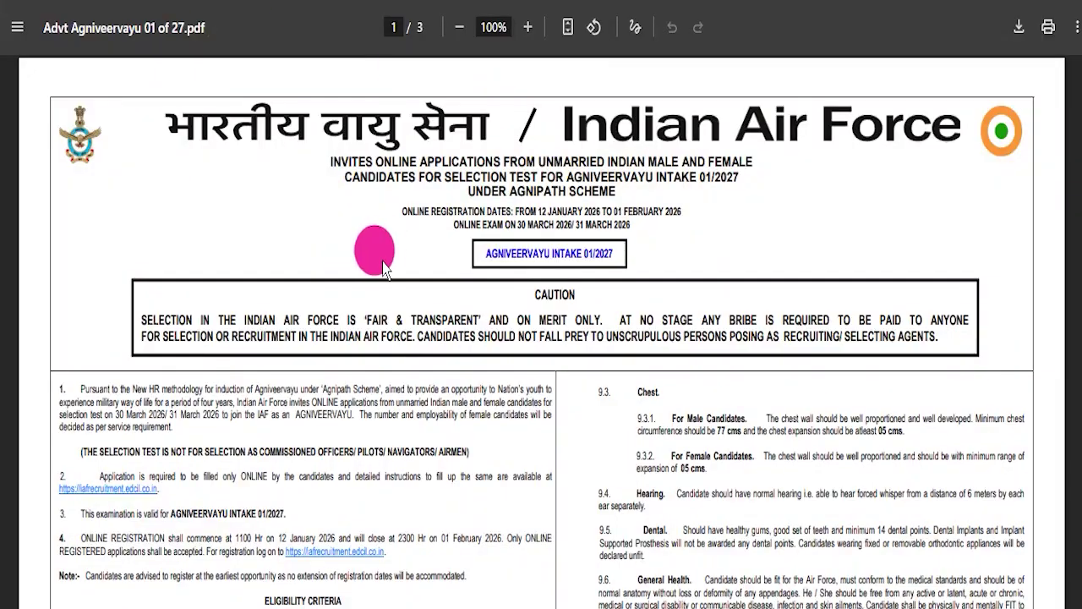
scroll(385, 287, "down", 10)
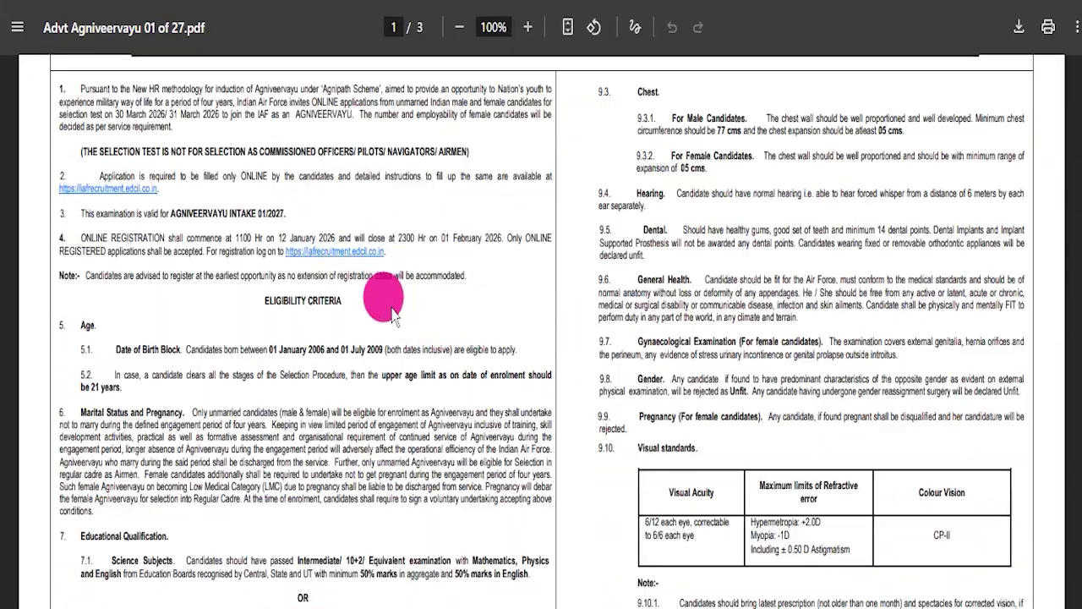
scroll(384, 290, "up", 10)
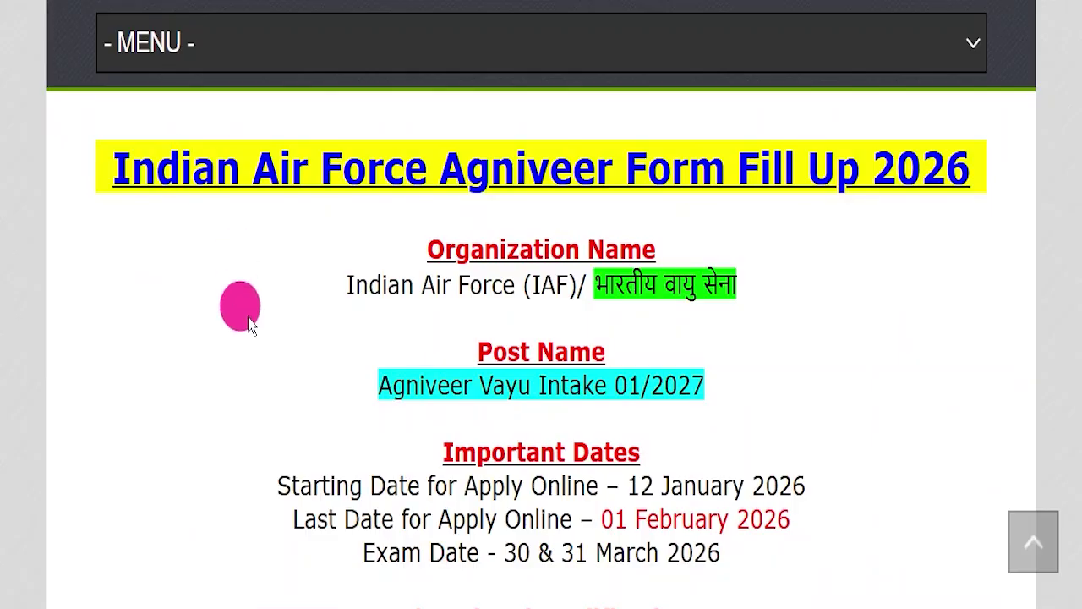
View the article's Form Fill Up 2026 heading and the IndSarkariNaukri site header above it.
left_click_drag(109, 169, 970, 161)
left_click(790, 288)
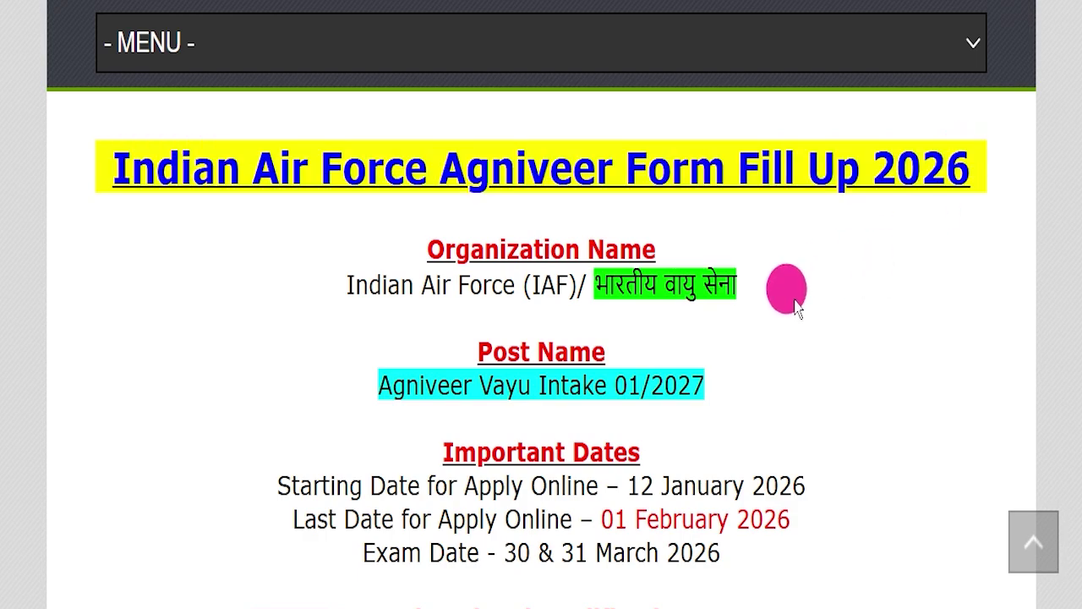
scroll(397, 337, "up", 15)
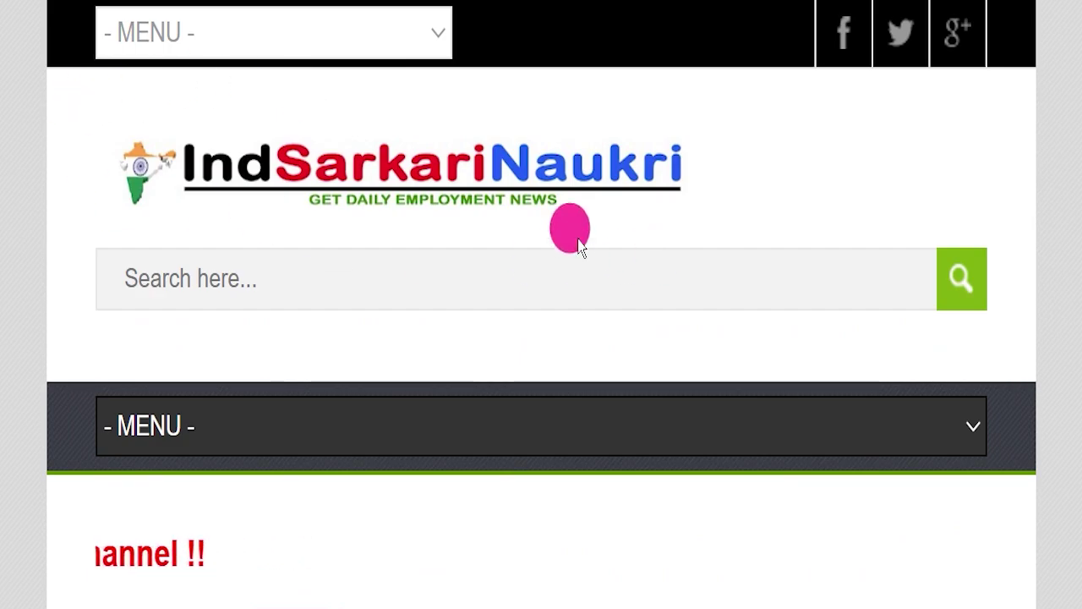
scroll(508, 245, "down", 9)
scroll(505, 260, "down", 9)
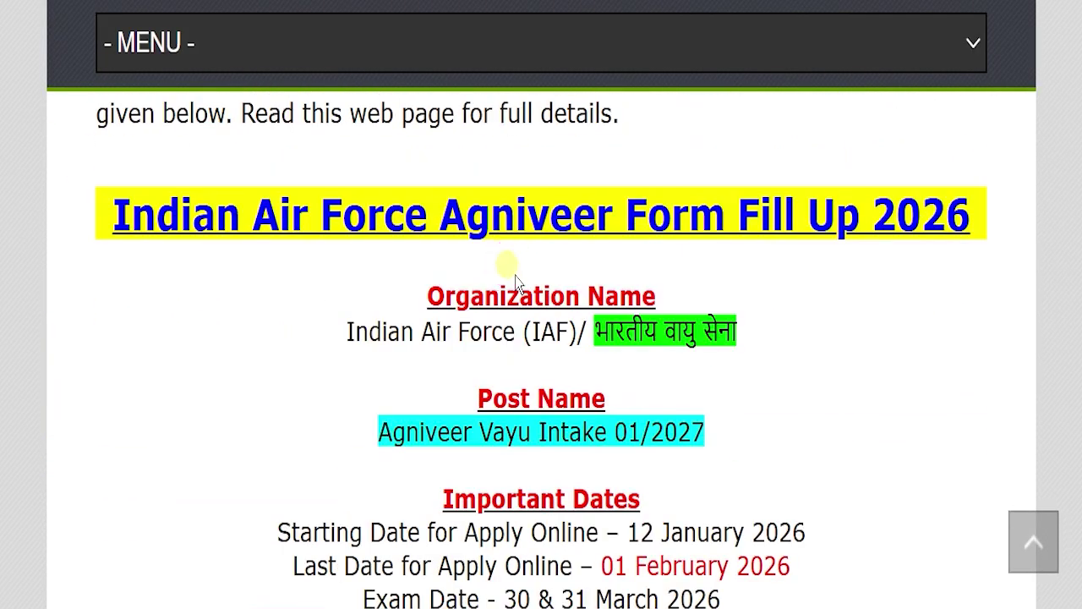
scroll(512, 275, "down", 1)
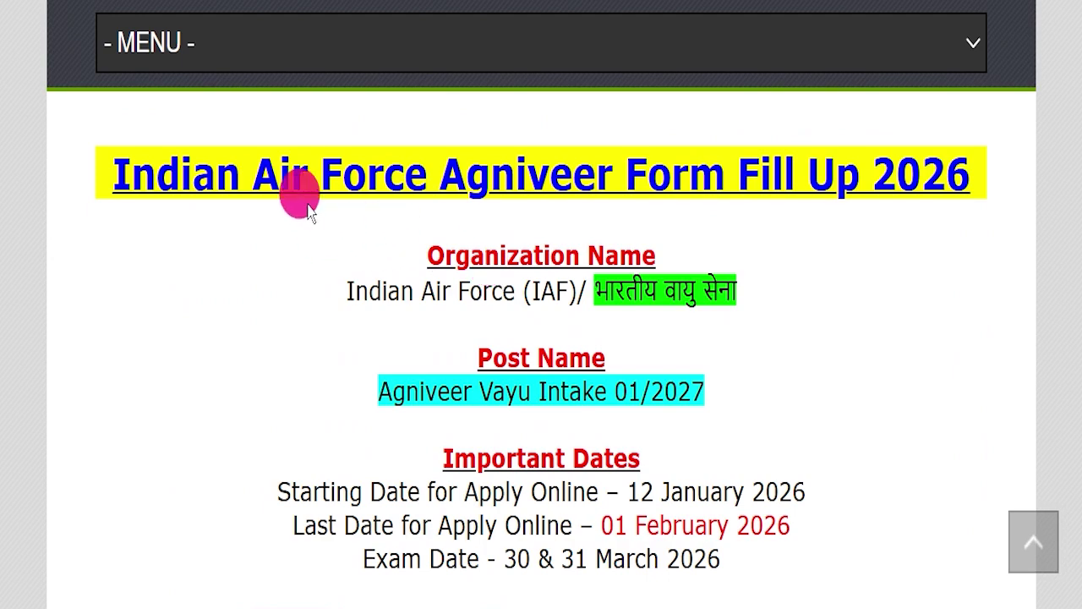
Highlight the article's title, organization name, post name and last application date while reading them.
left_click_drag(105, 179, 955, 175)
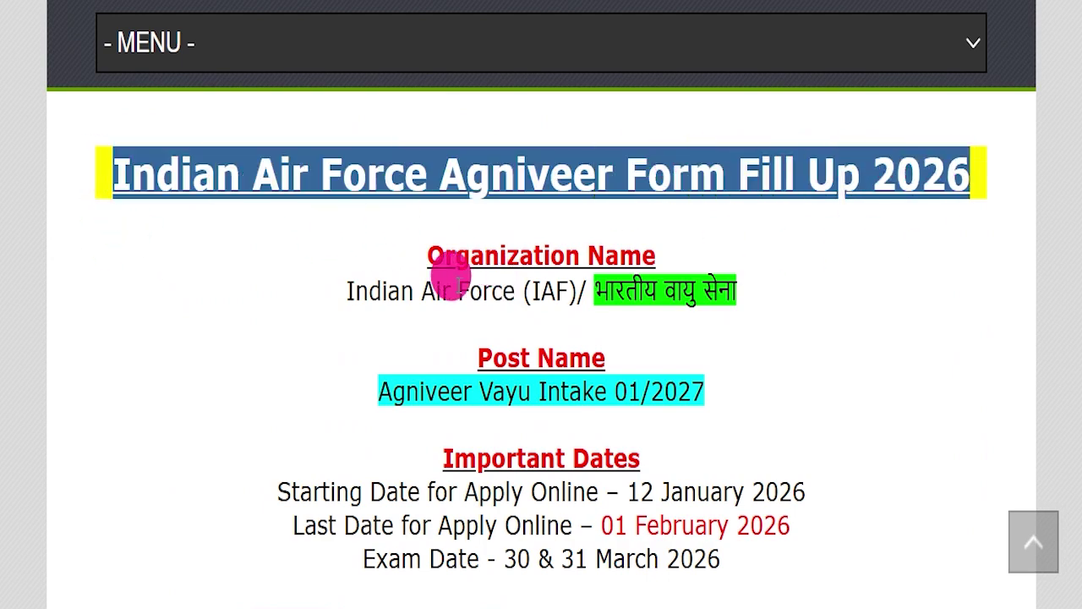
left_click_drag(339, 291, 772, 294)
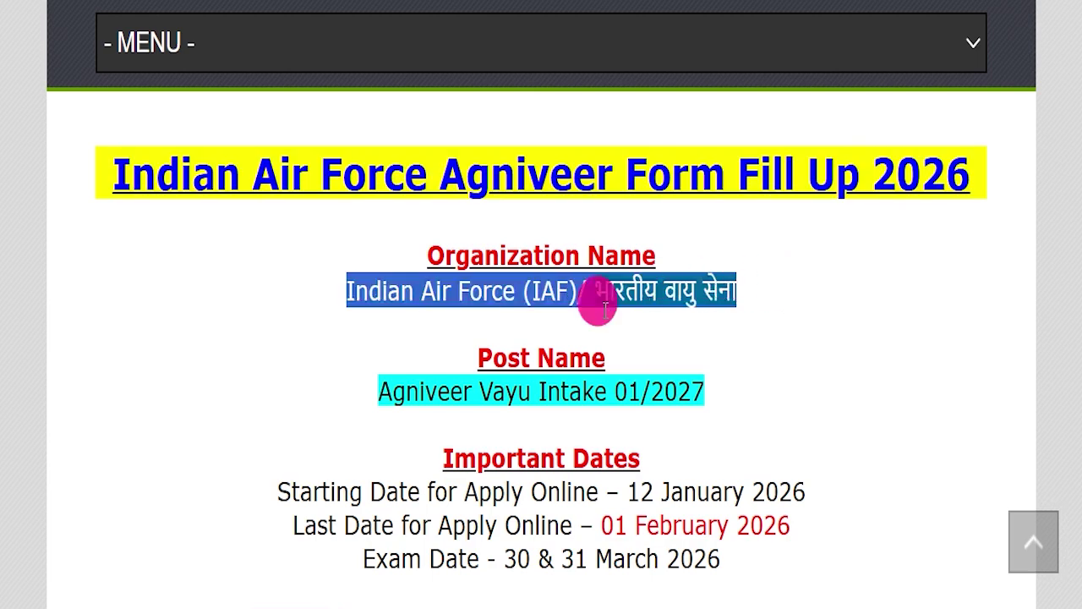
left_click_drag(338, 389, 714, 427)
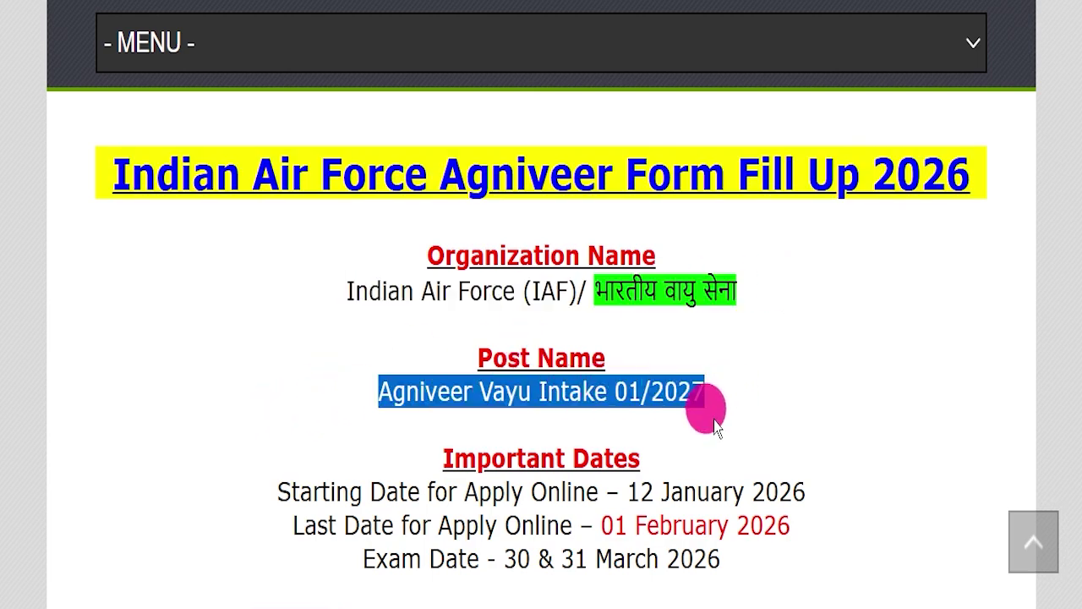
scroll(724, 398, "down", 3)
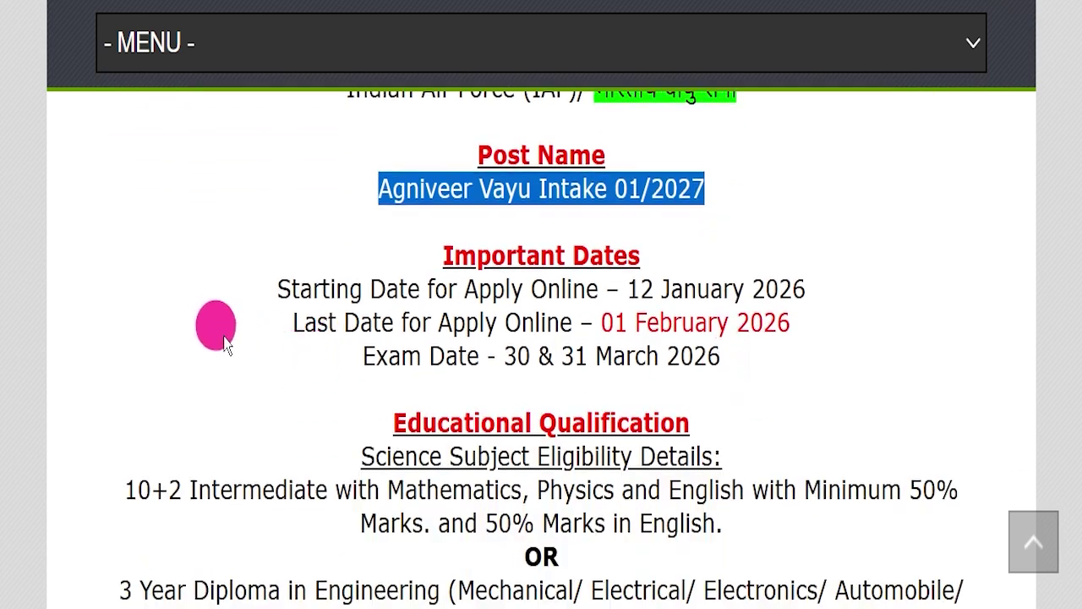
left_click_drag(215, 321, 317, 323)
left_click_drag(410, 317, 799, 323)
Read the Educational Qualification section for science and other-than-science subjects, highlighting its heading.
scroll(583, 399, "down", 3)
left_click_drag(330, 212, 747, 221)
scroll(738, 214, "down", 1)
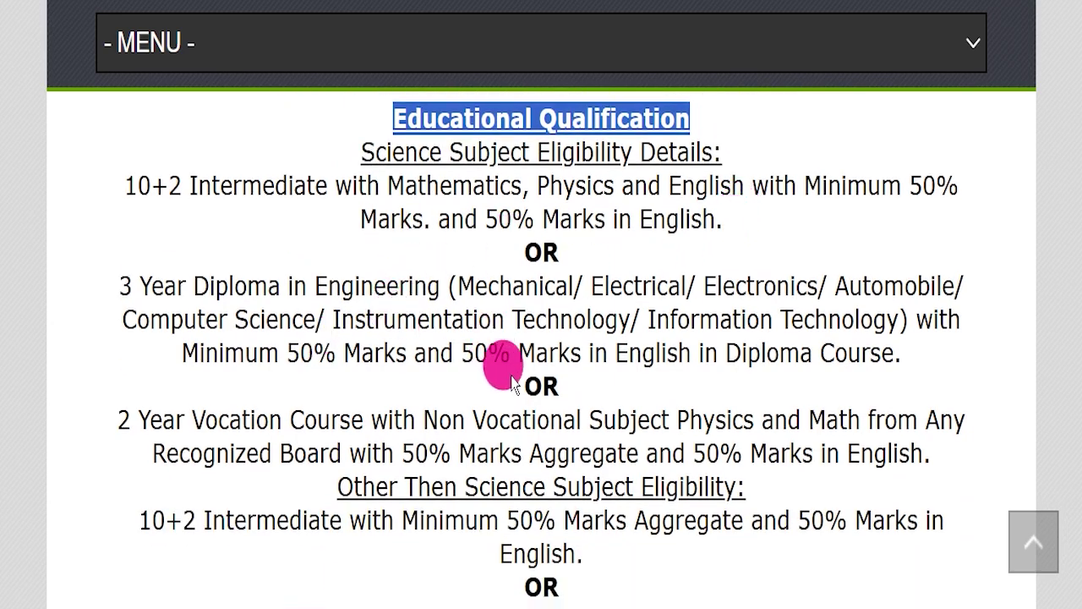
scroll(587, 359, "down", 3)
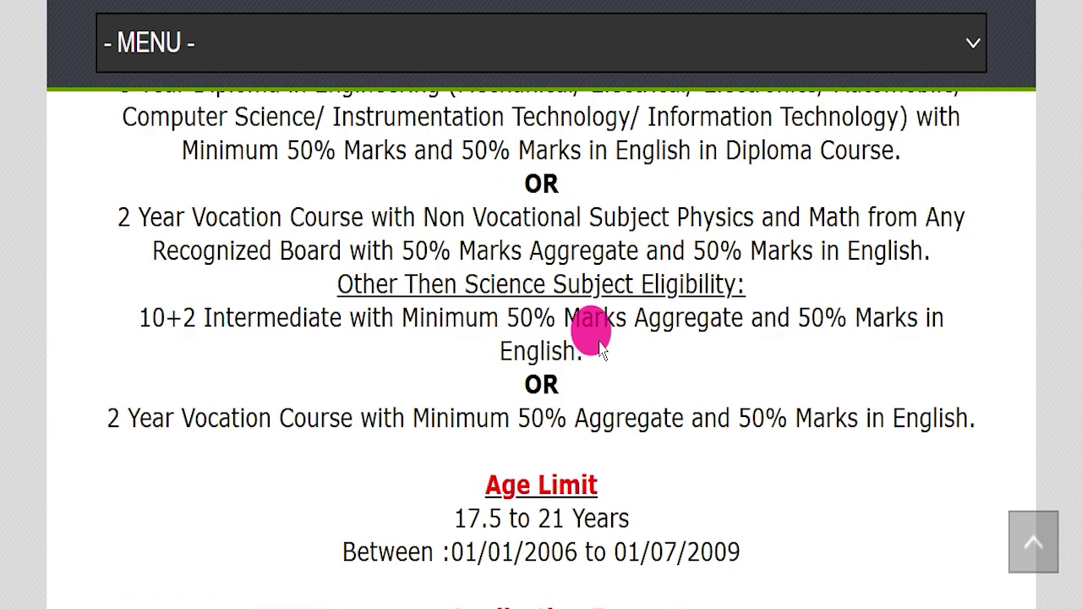
scroll(596, 338, "up", 3)
scroll(600, 330, "down", 6)
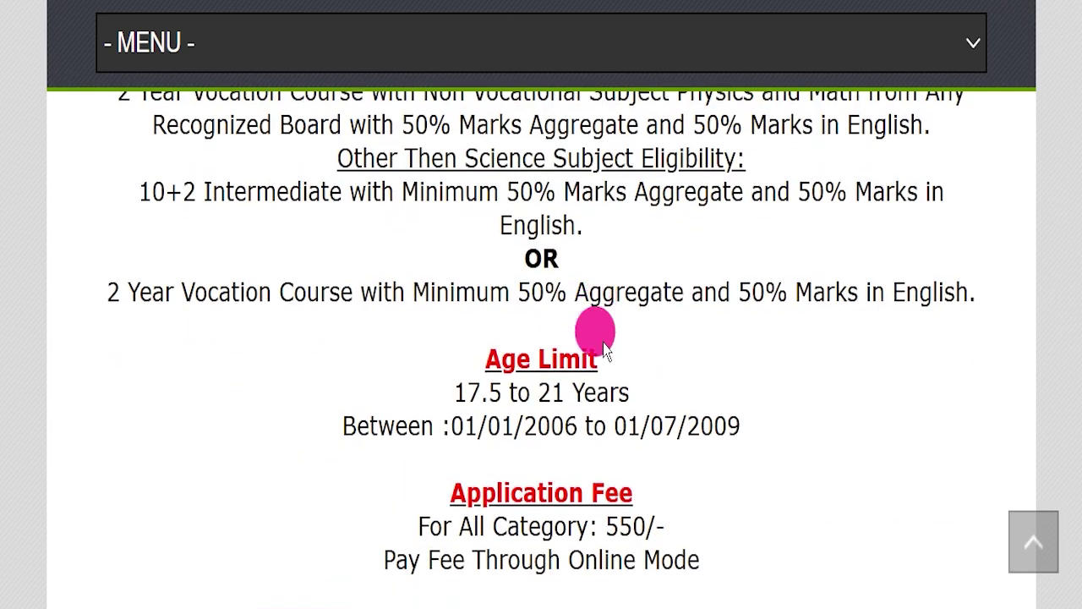
Review the Age Limit and Application Fee sections, highlighting the birth date range, the fee and the payment mode.
left_click_drag(421, 304, 654, 312)
left_click_drag(437, 348, 771, 375)
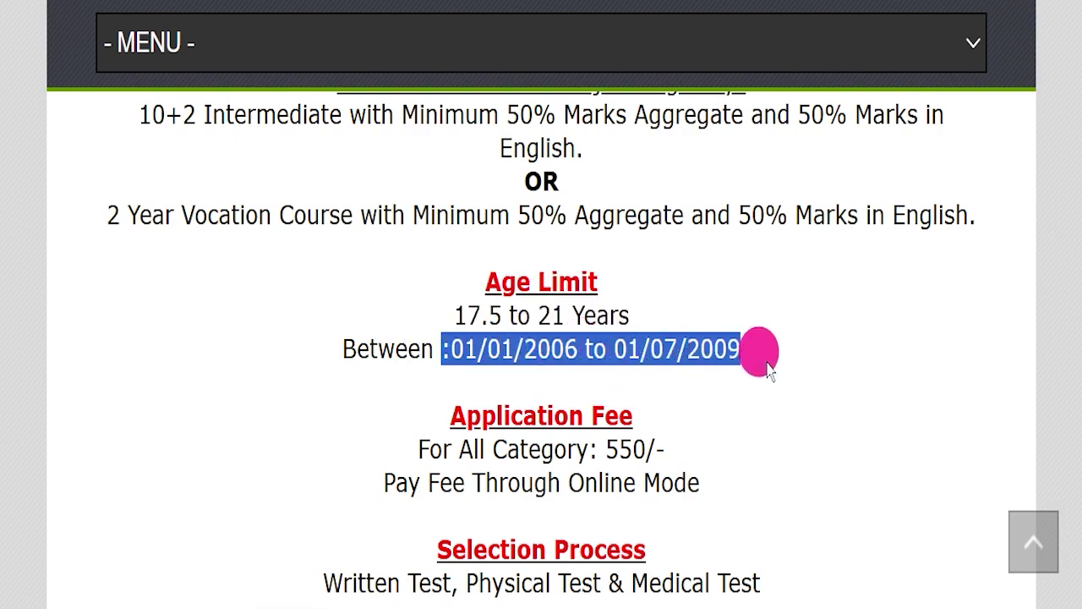
scroll(715, 372, "down", 3)
left_click(384, 247)
left_click_drag(385, 247, 718, 267)
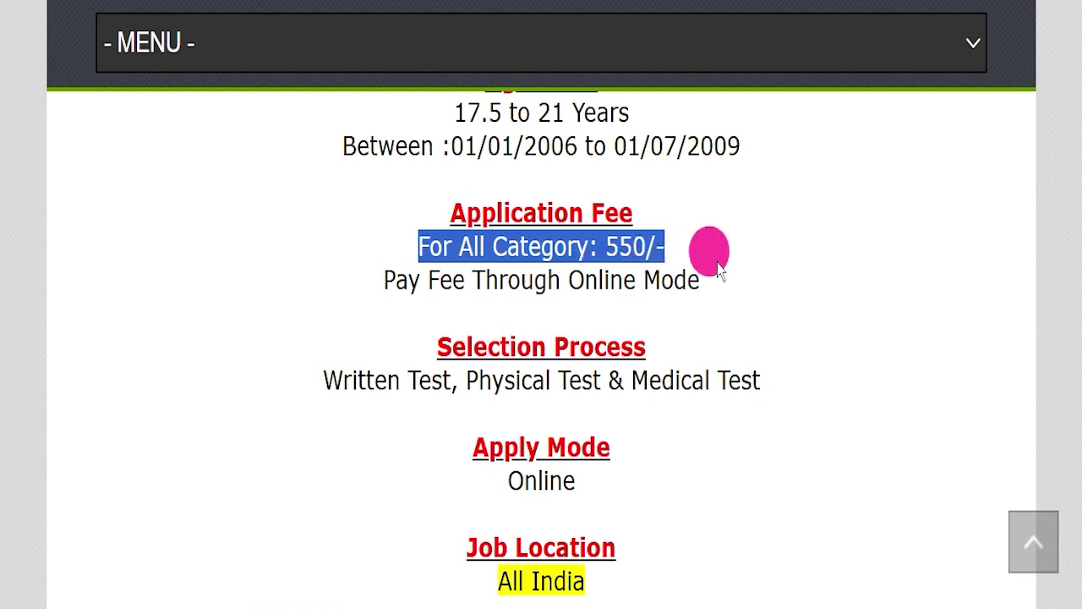
left_click_drag(567, 279, 717, 273)
scroll(642, 283, "down", 2)
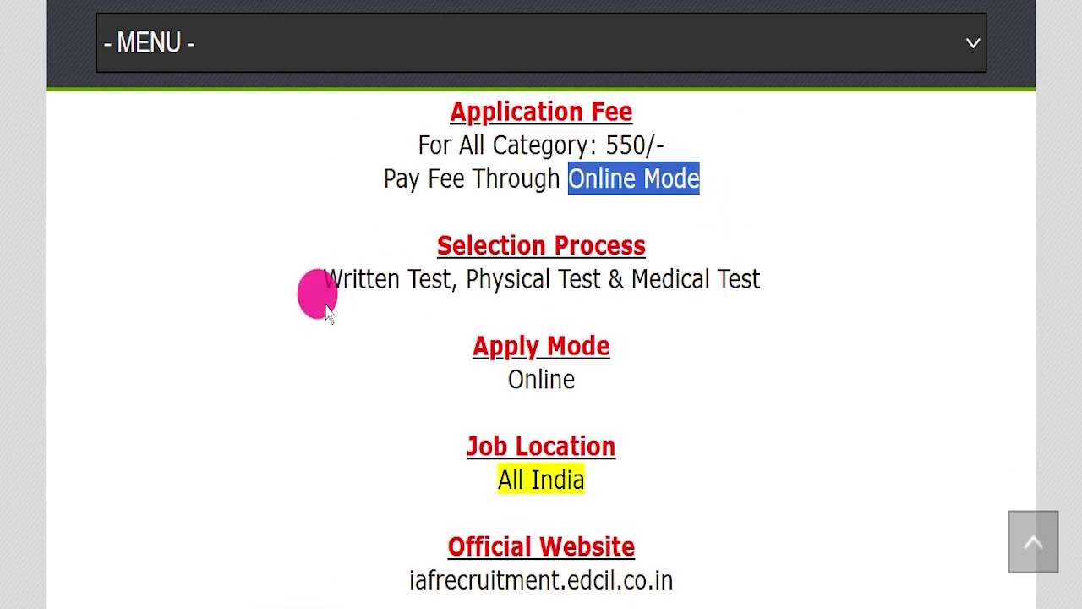
Review the Selection Process, Apply Mode and Job Location sections, highlighting the test stages and the location.
left_click_drag(292, 279, 765, 288)
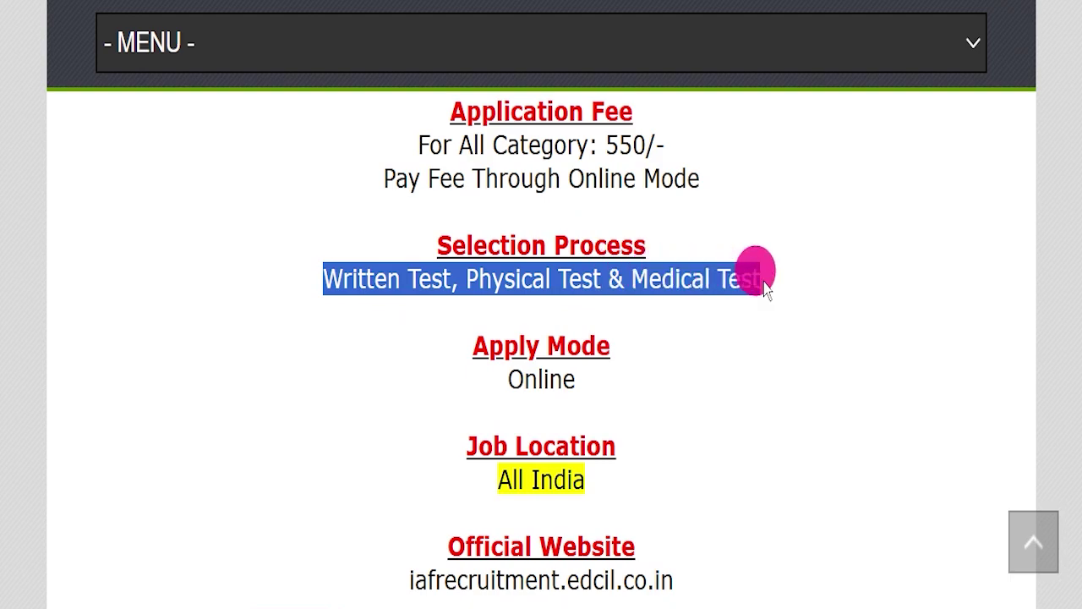
left_click_drag(434, 363, 572, 363)
left_click(482, 490)
left_click_drag(484, 495, 679, 426)
scroll(565, 363, "down", 3)
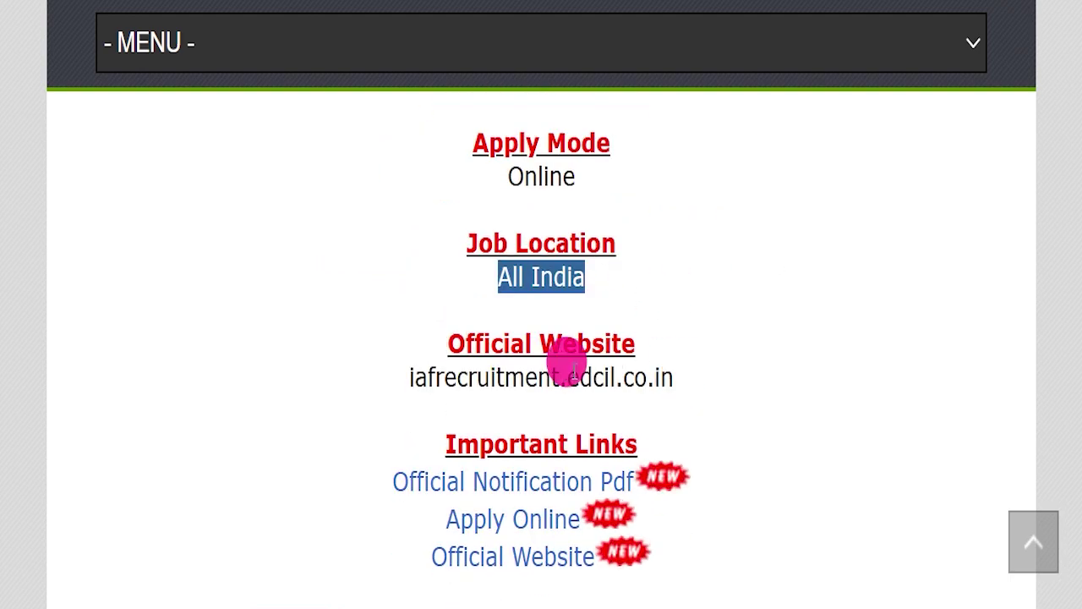
Examine the official website address and the Important Links section, and bring up the official notification PDF.
left_click(352, 381)
left_click_drag(387, 396, 710, 389)
scroll(541, 338, "down", 1)
left_click_drag(427, 340, 671, 447)
scroll(722, 367, "down", 1)
left_click_drag(353, 296, 635, 298)
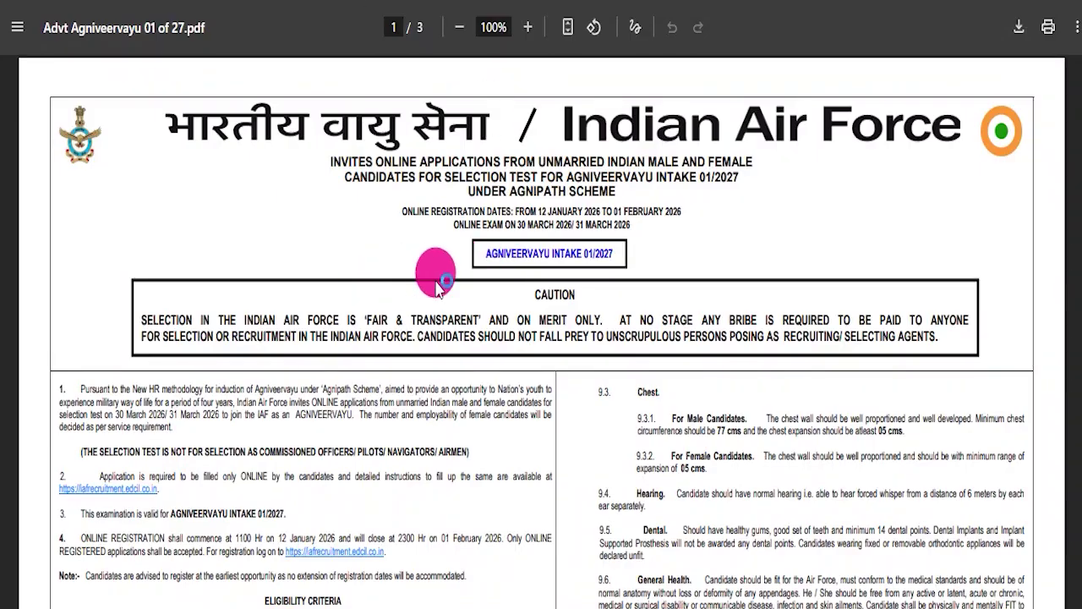
Read page 1 of the official notification, covering age, marital status, educational qualification and domicile category criteria.
scroll(452, 339, "down", 3)
scroll(453, 364, "down", 5)
scroll(411, 340, "up", 5)
scroll(467, 320, "down", 3)
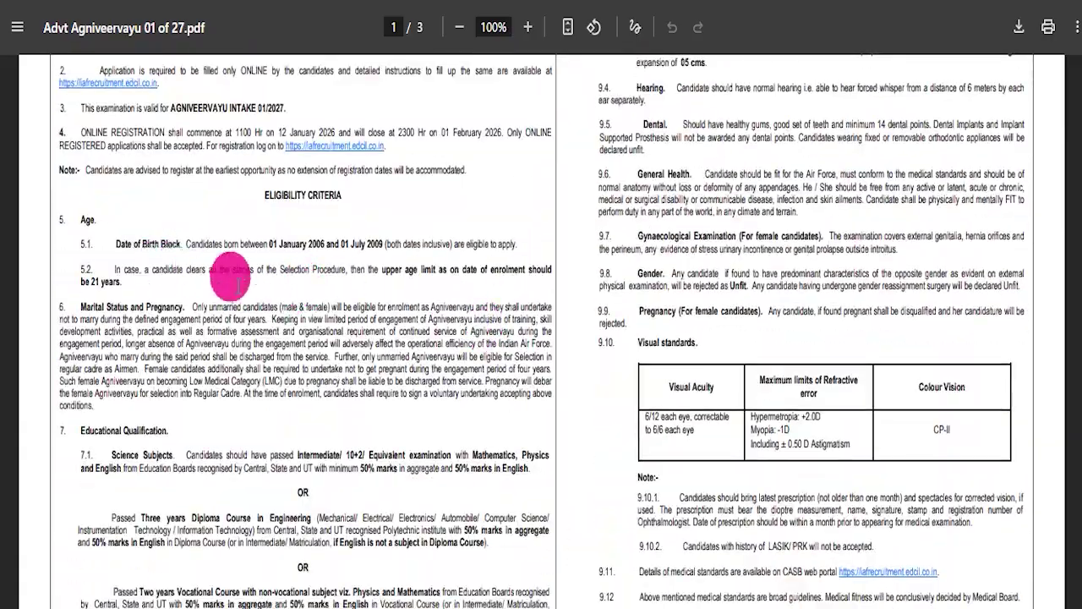
scroll(378, 302, "down", 3)
scroll(379, 301, "down", 20)
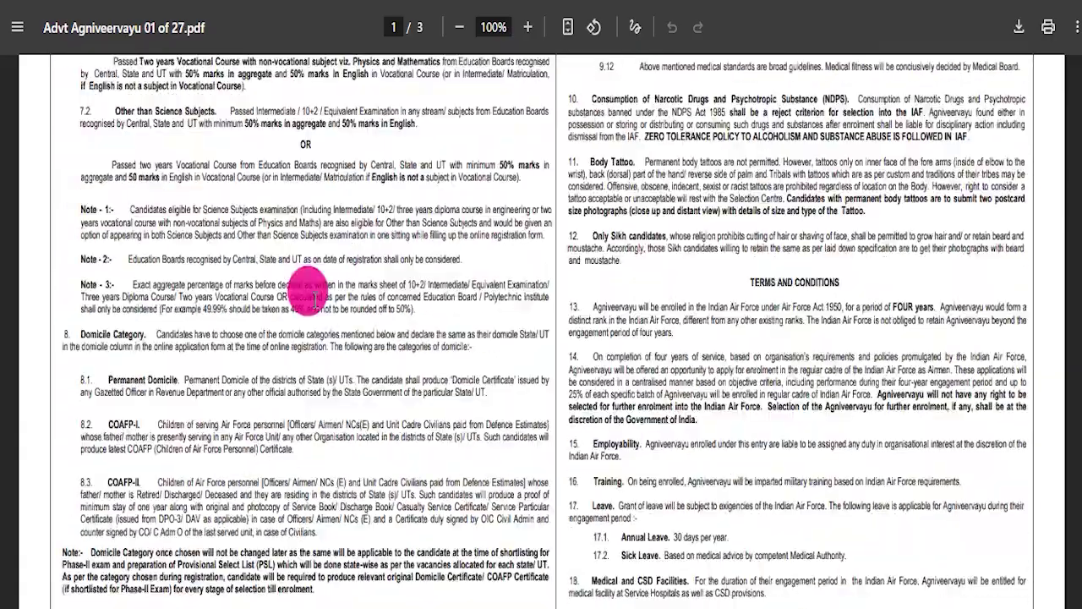
Read page 2 of the notification, covering the online test, physical fitness test, Phase-II documents and medical examination.
scroll(423, 321, "down", 6)
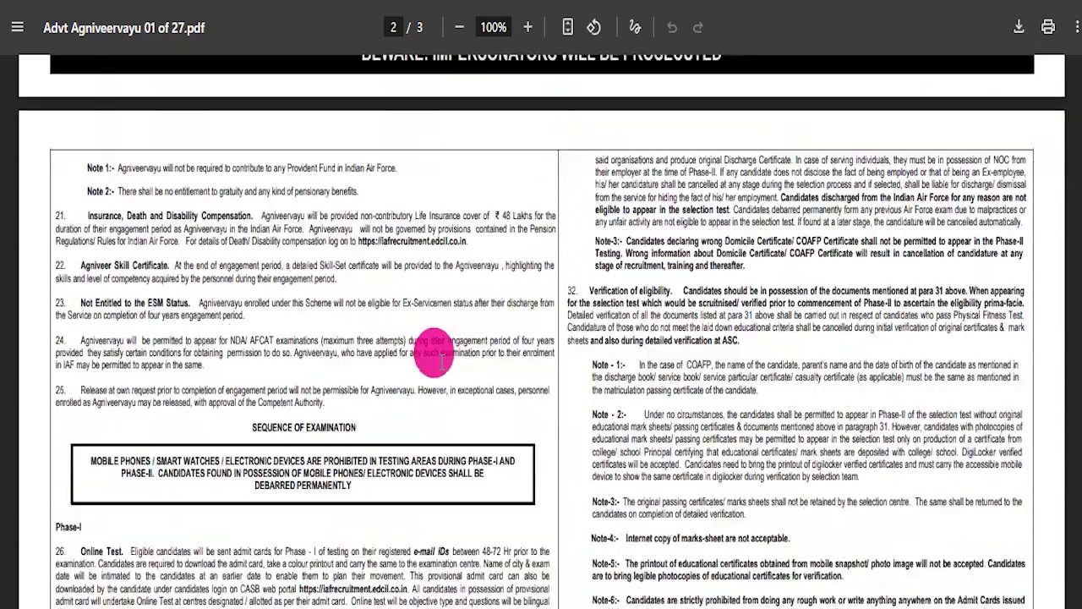
scroll(622, 338, "down", 2)
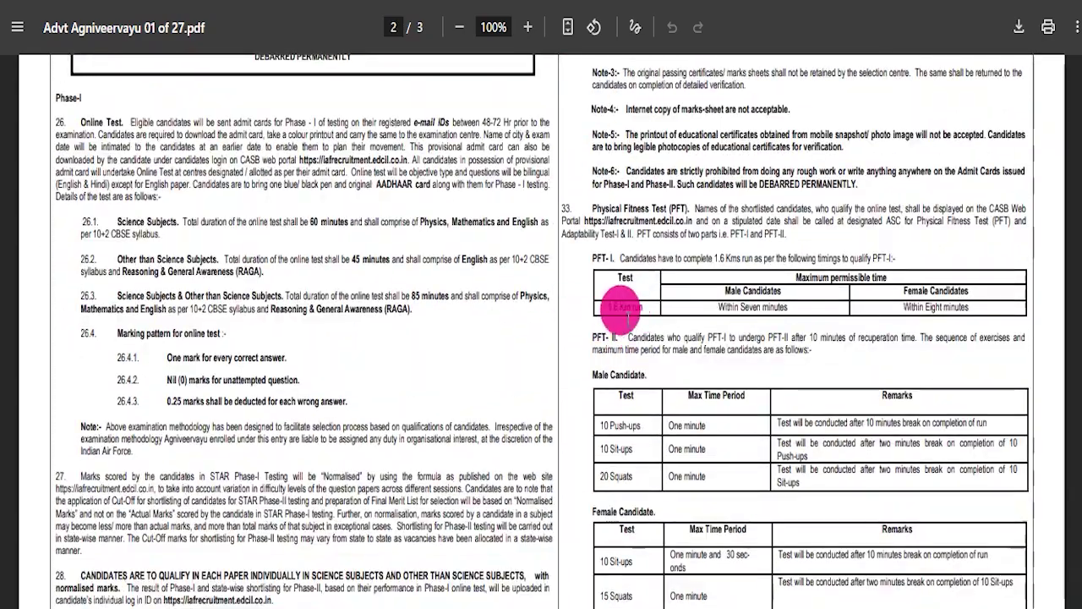
scroll(714, 334, "down", 3)
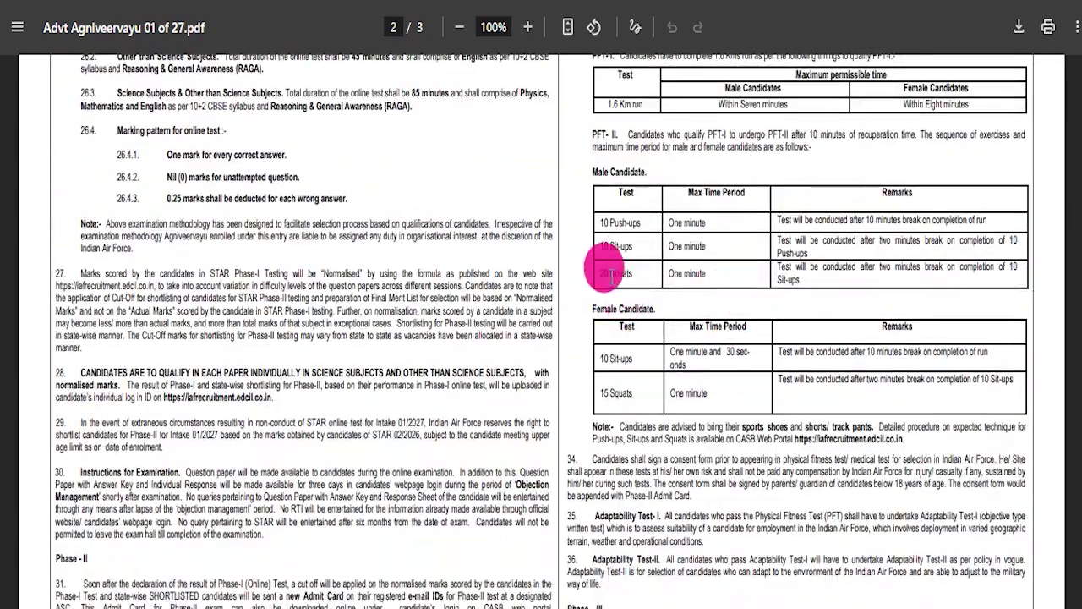
scroll(480, 355, "down", 5)
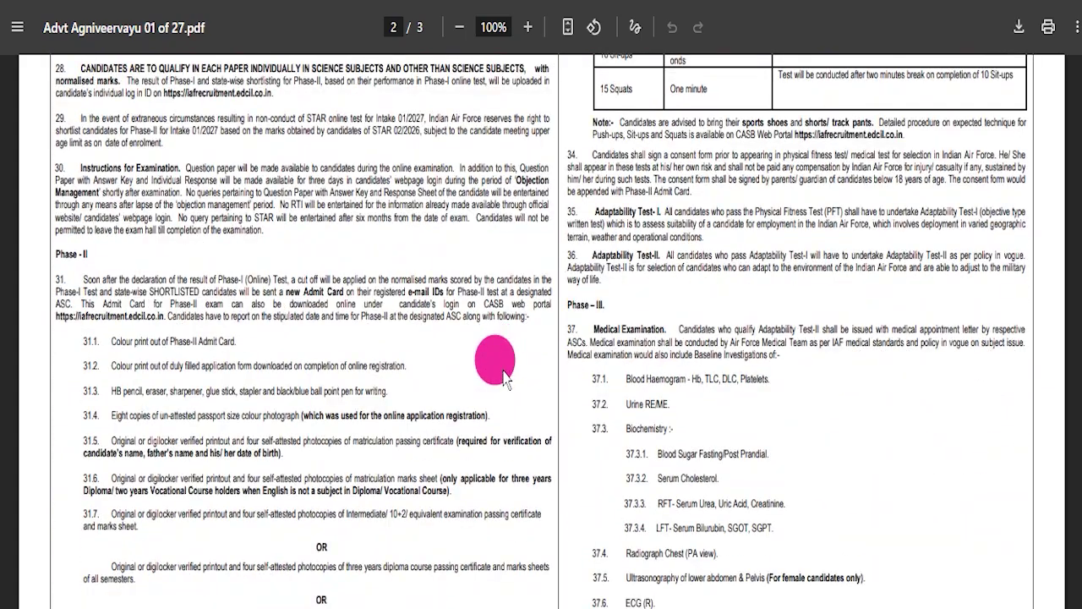
scroll(592, 378, "down", 3)
scroll(607, 380, "down", 6)
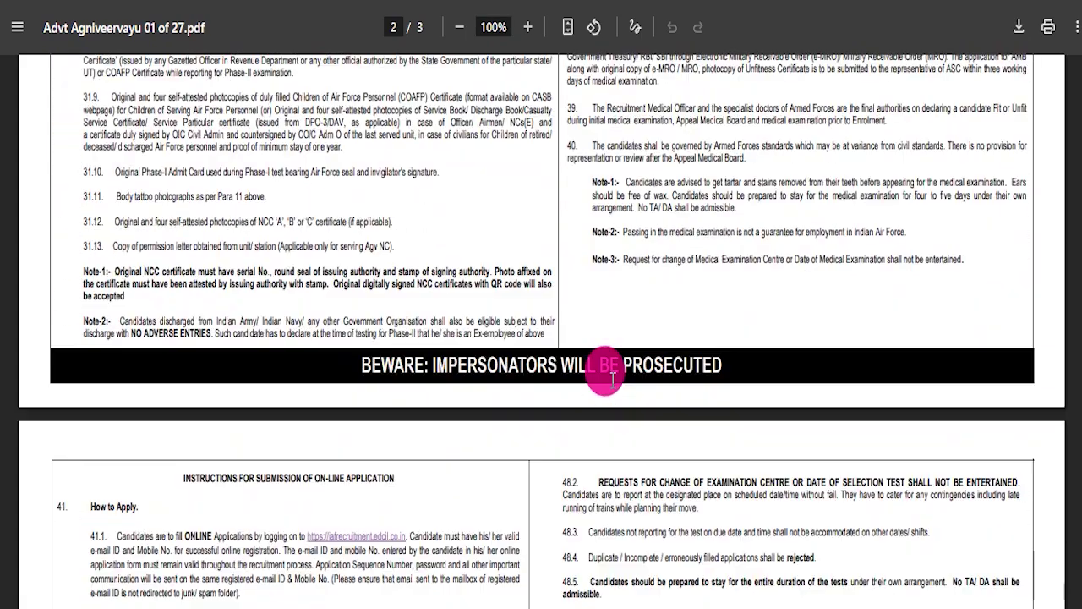
Examine the online application instructions on page 3, including registration, form filling, image requirements and the examination fee.
scroll(603, 385, "down", 3)
scroll(610, 381, "down", 3)
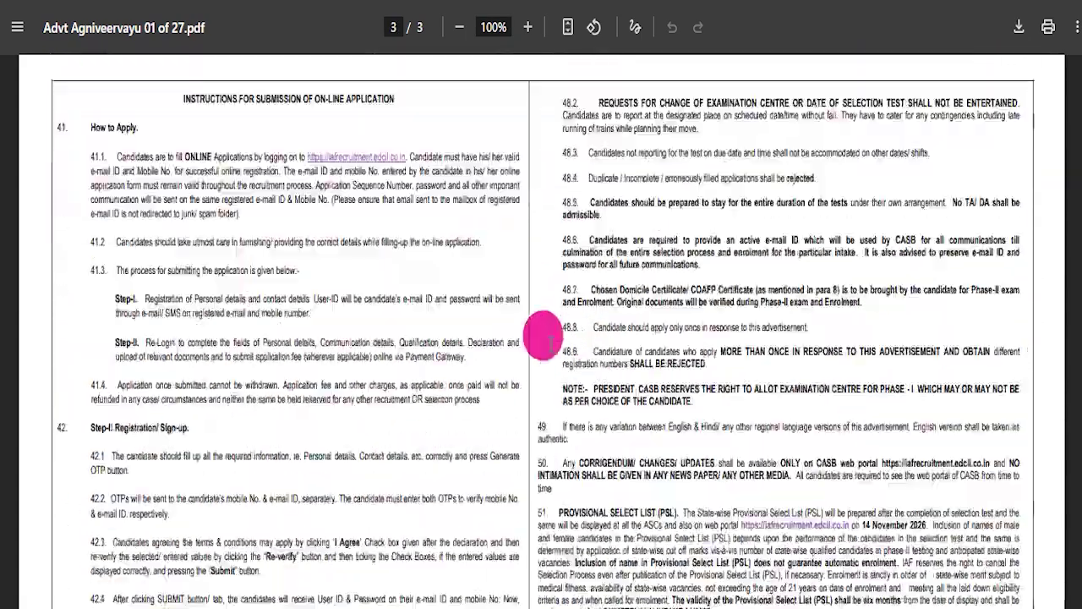
scroll(288, 318, "down", 12)
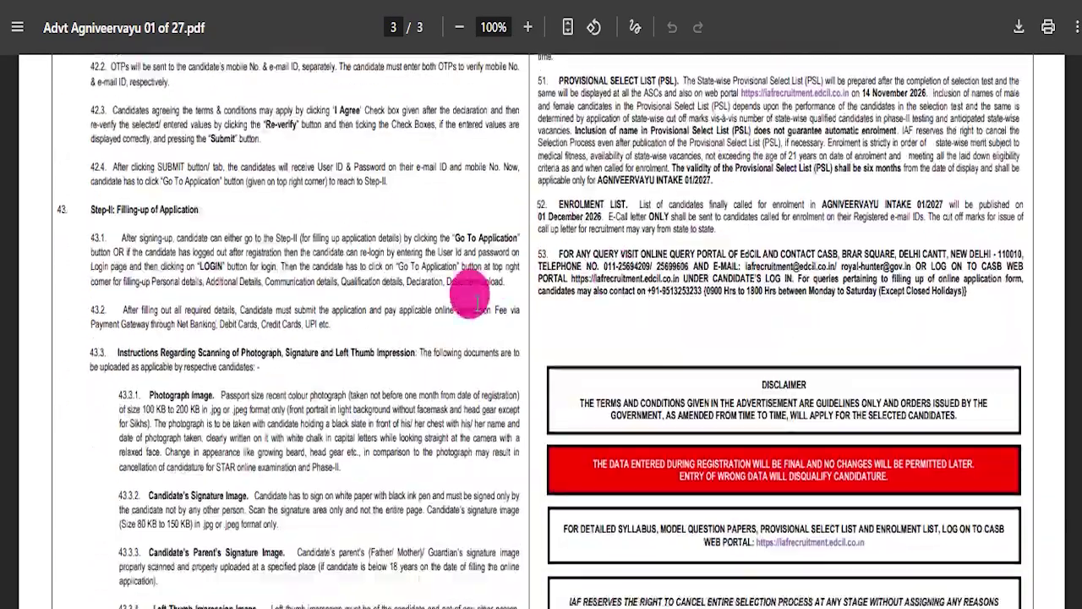
scroll(436, 296, "down", 7)
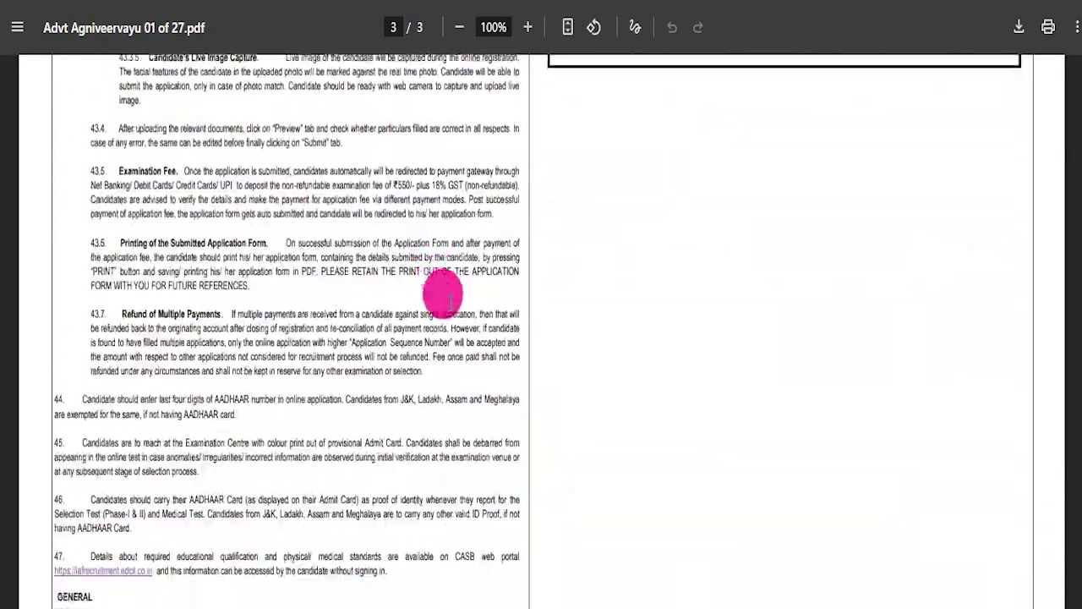
scroll(435, 338, "up", 7)
scroll(435, 338, "up", 20)
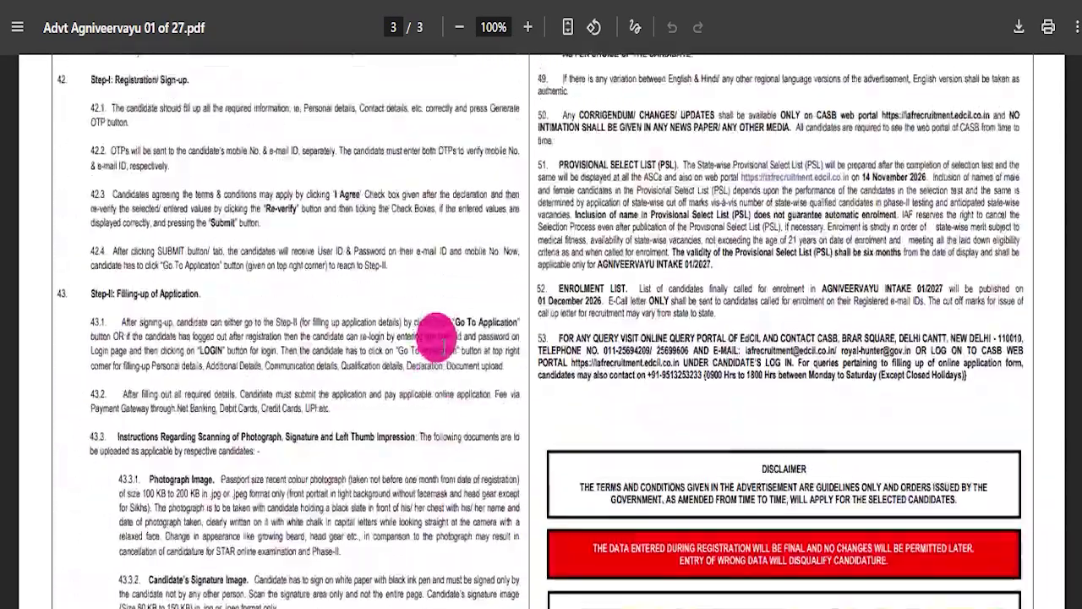
scroll(436, 337, "up", 20)
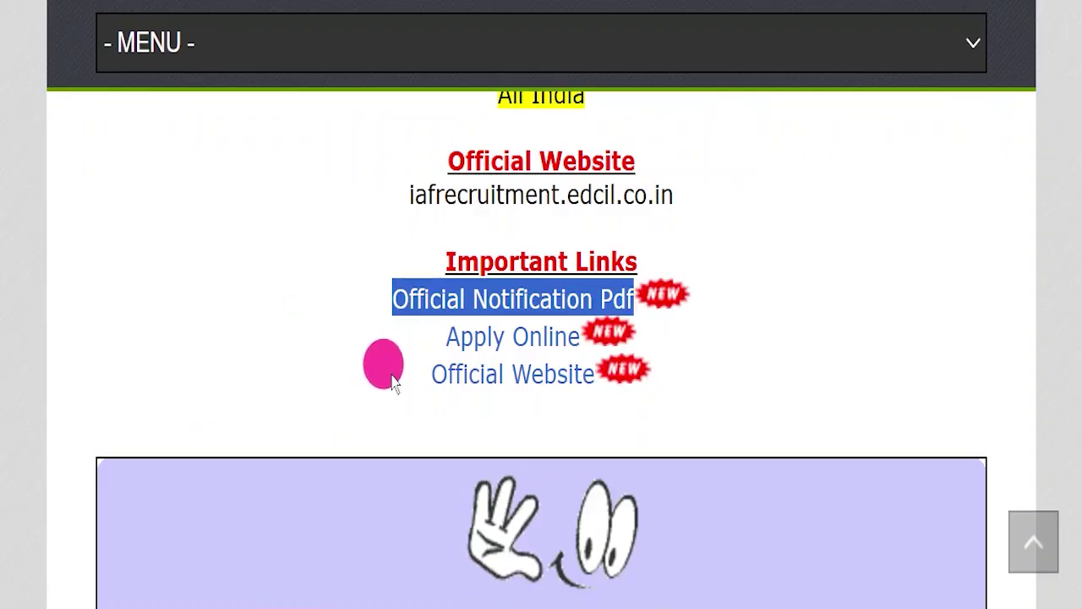
Highlight the Apply Online link, open the recruitment portal, and mark the captcha and Sign In on its sign-in form.
left_click_drag(412, 334, 581, 352)
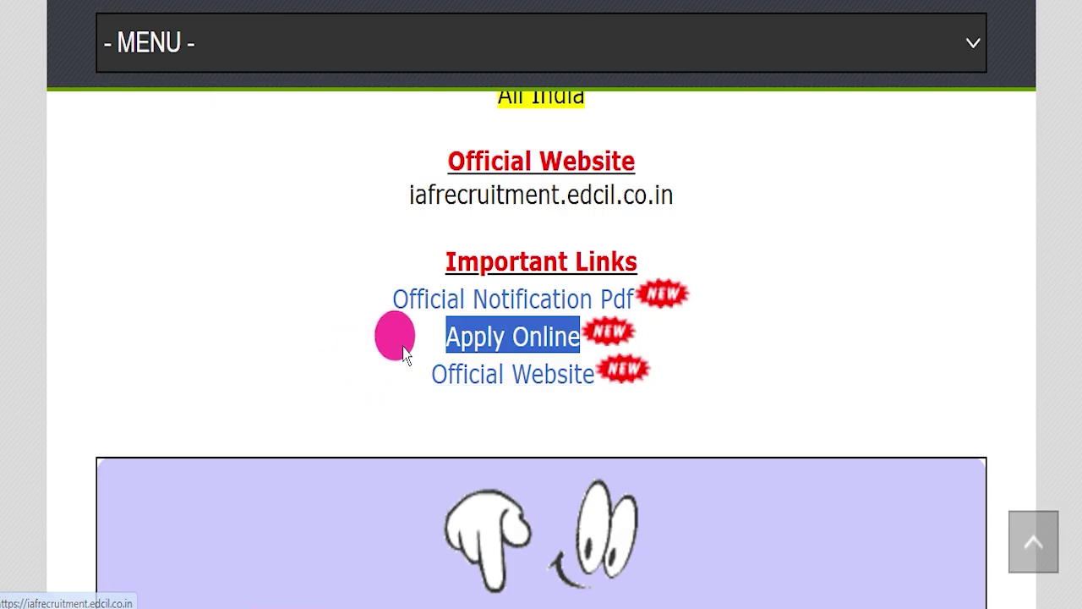
left_click(358, 0)
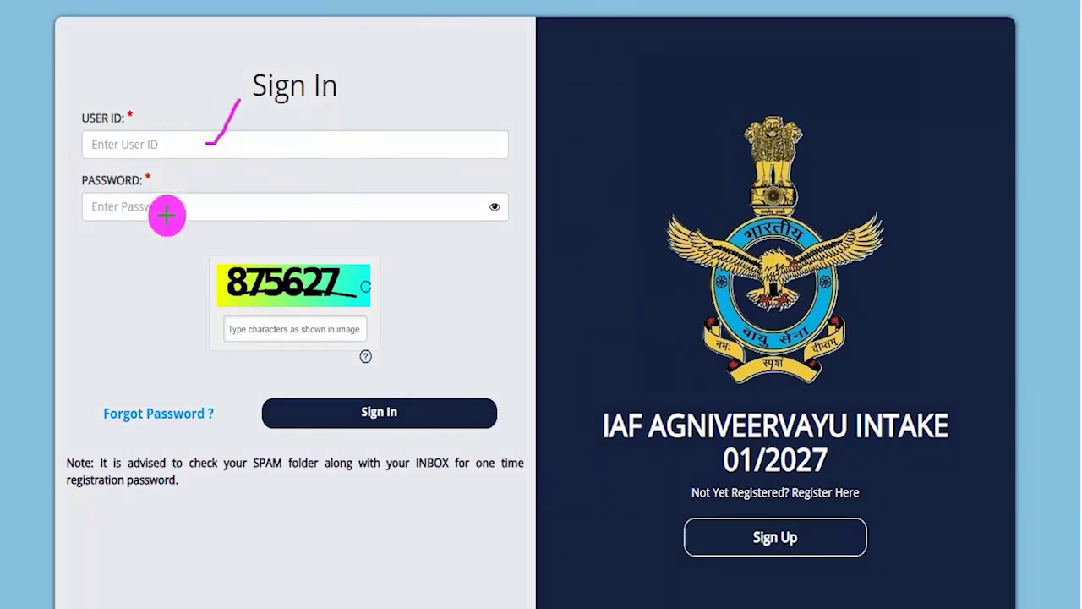
mouse_move(350, 253)
left_mouse_down()
mouse_move(265, 328)
mouse_move(290, 243)
left_mouse_up()
left_click_drag(322, 334, 417, 273)
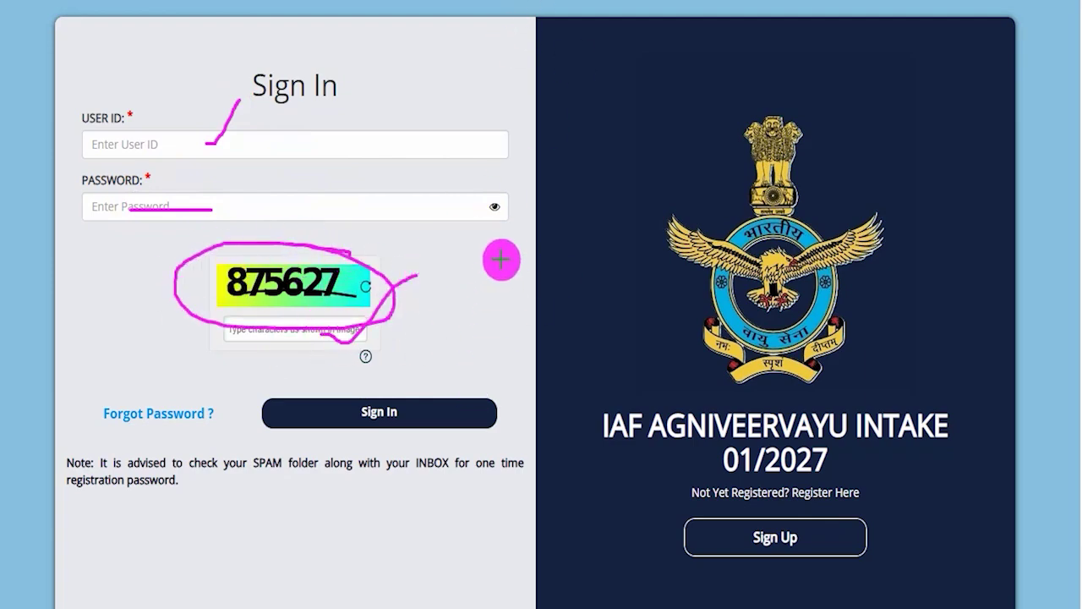
left_click_drag(492, 286, 433, 387)
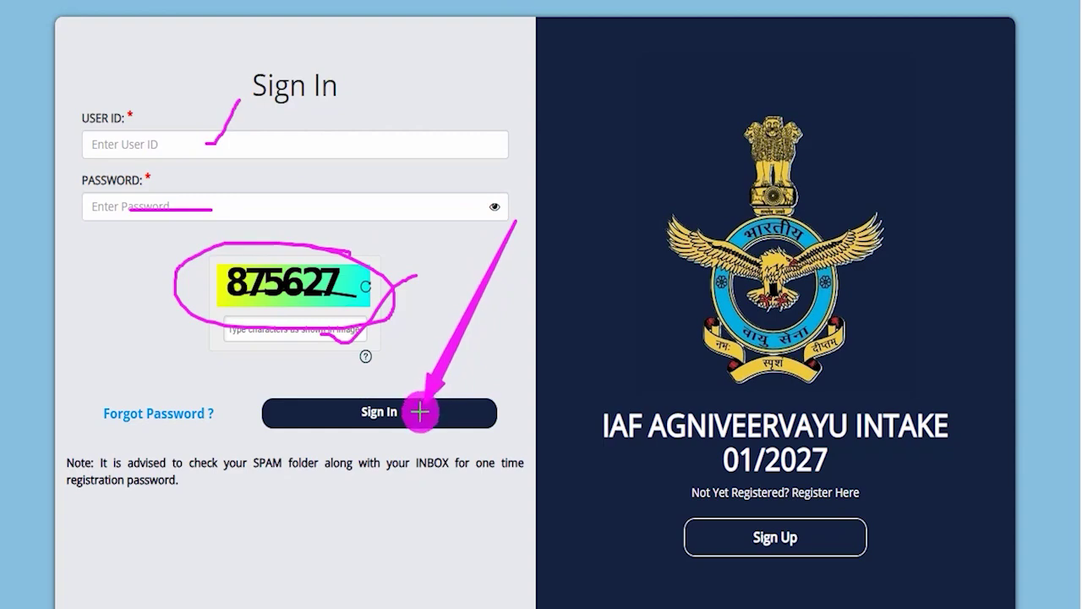
key("Escape")
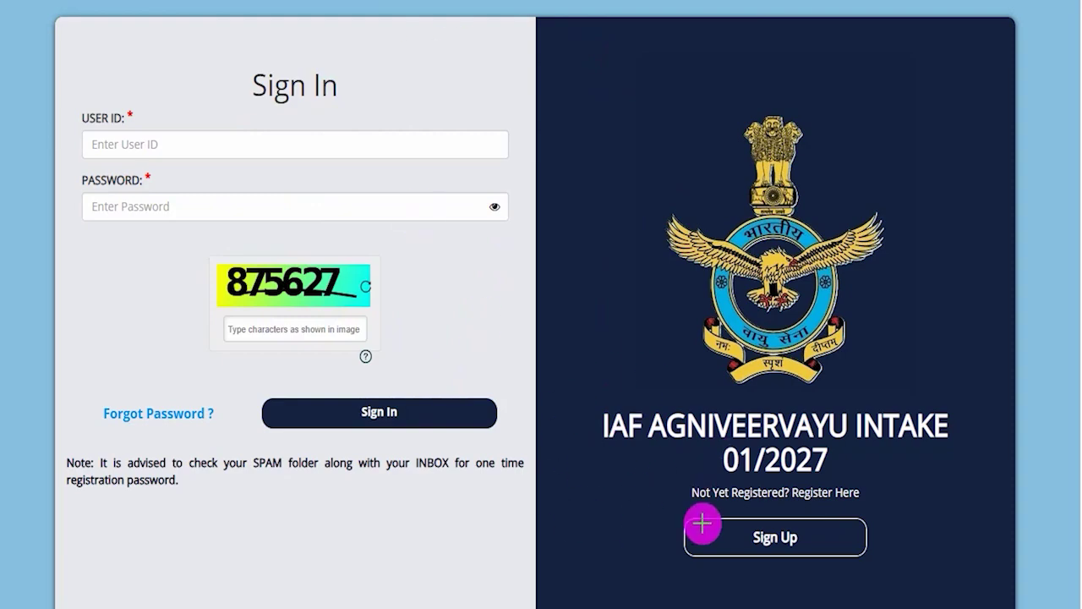
Mark Sign Up, open the registration options, and mark both Digilocker options and the plain Register option.
left_click_drag(615, 505, 923, 580)
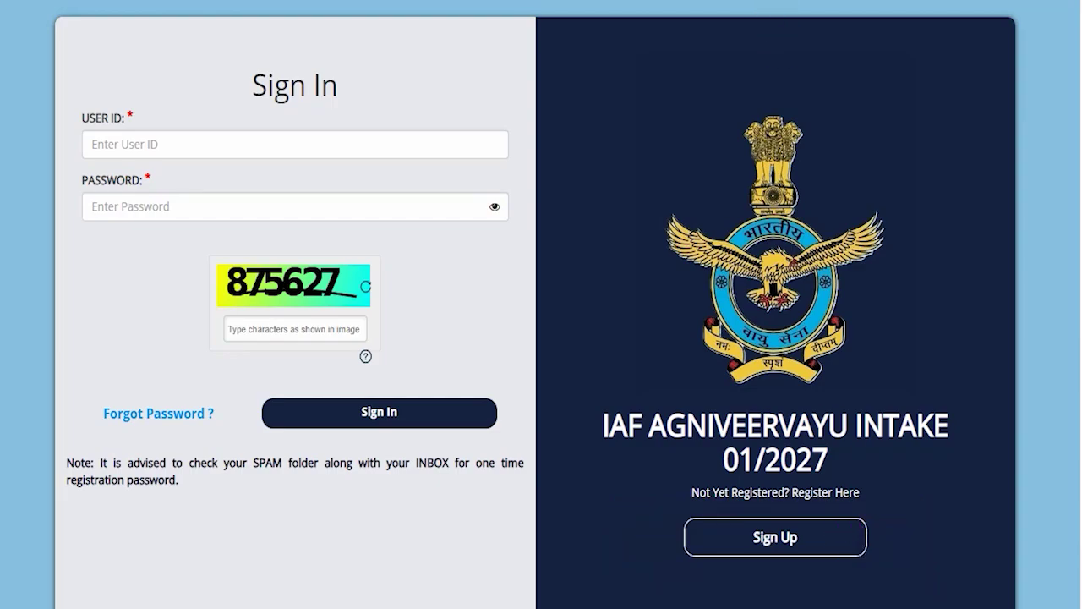
left_click(745, 534)
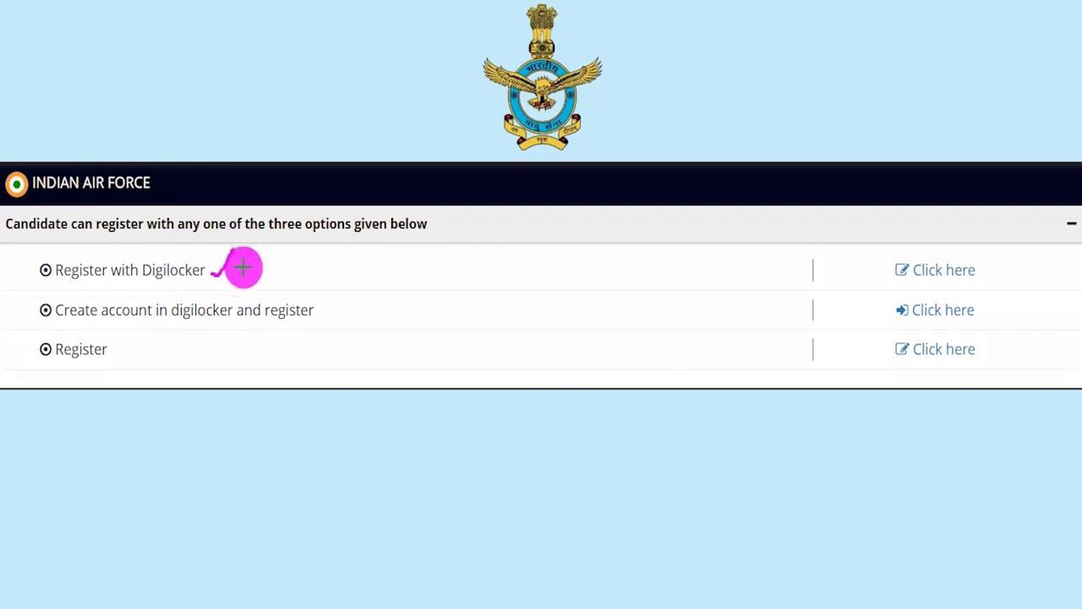
left_click_drag(328, 312, 355, 274)
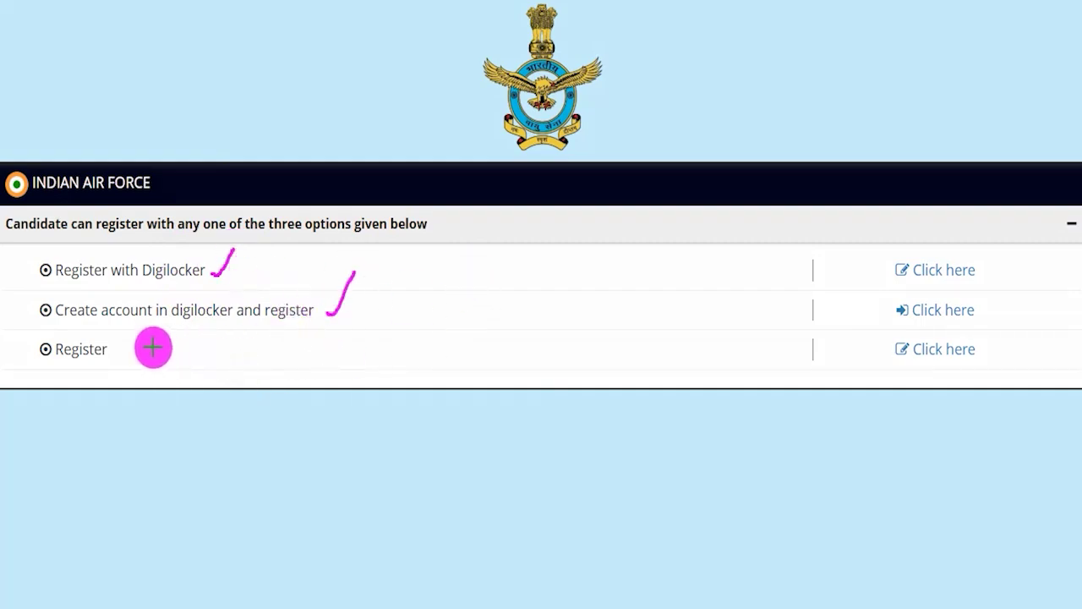
left_click_drag(49, 363, 99, 363)
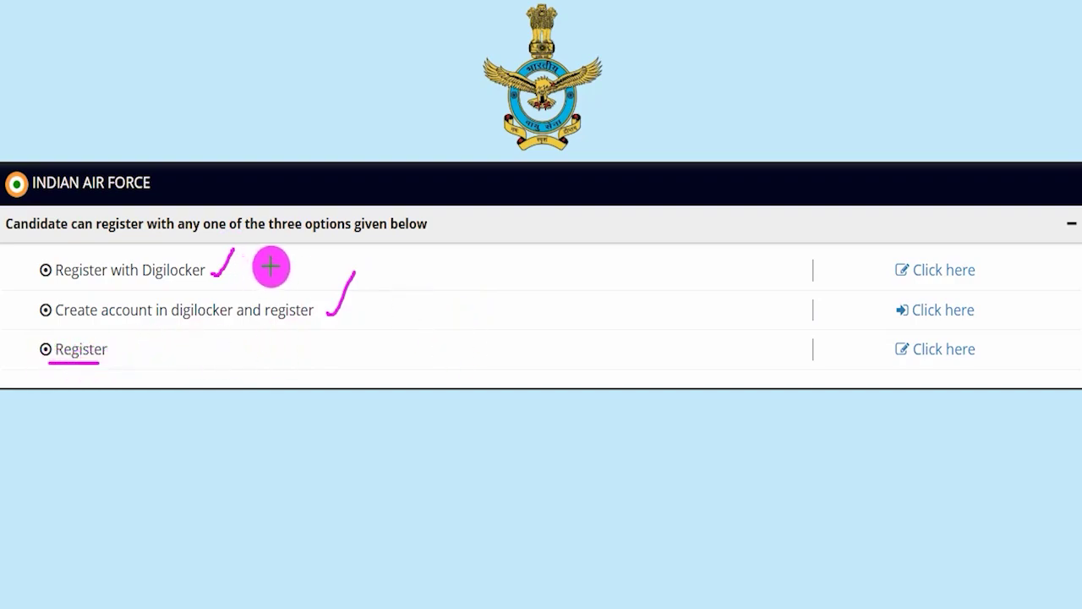
left_click_drag(270, 266, 303, 237)
left_click_drag(348, 313, 384, 271)
left_click_drag(120, 359, 152, 326)
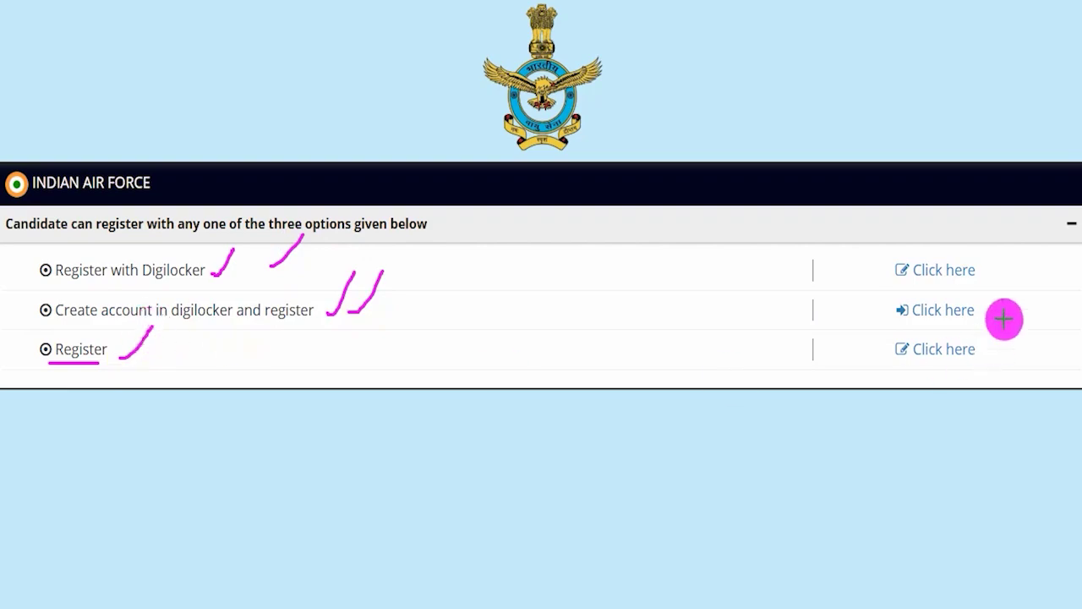
Mark the links beside the three registration options and open the sign-up form for the plain Register option.
left_click_drag(991, 273, 1009, 250)
left_click_drag(988, 309, 1006, 288)
left_click_drag(989, 348, 1010, 323)
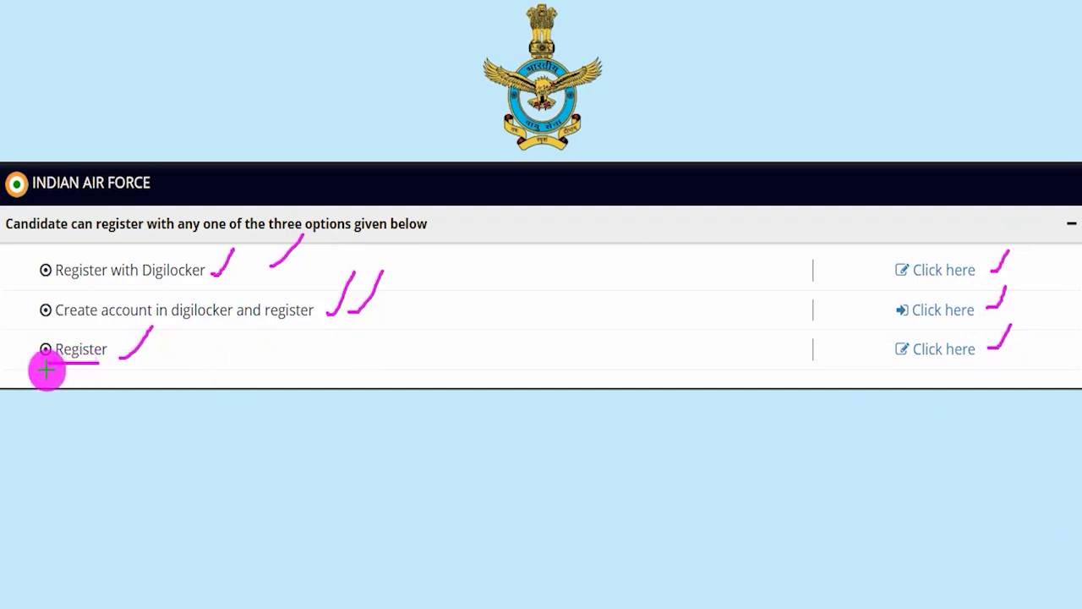
left_click_drag(43, 370, 112, 370)
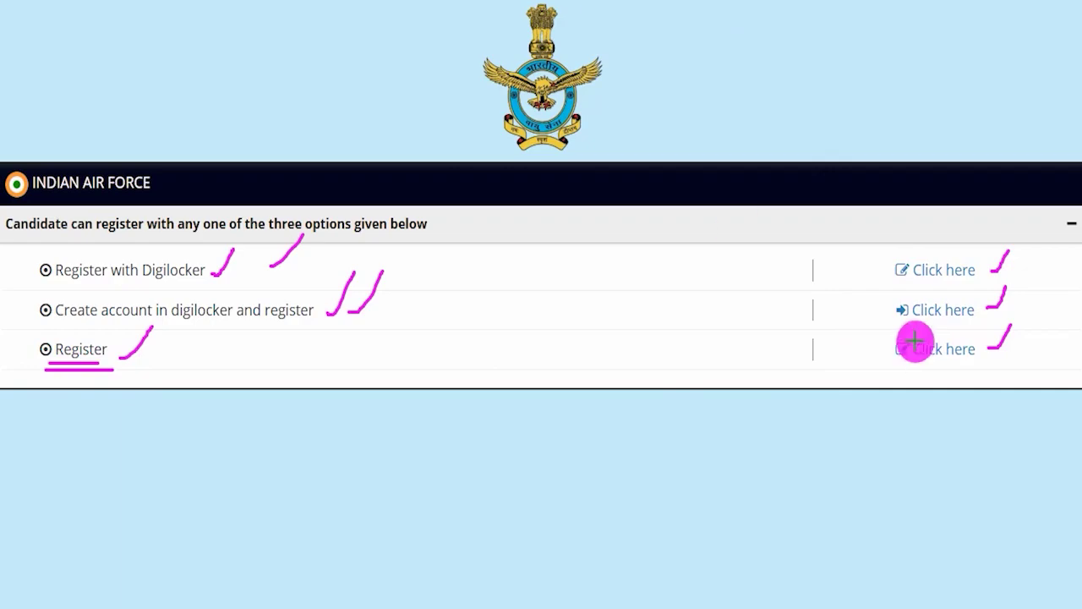
left_click_drag(865, 325, 983, 367)
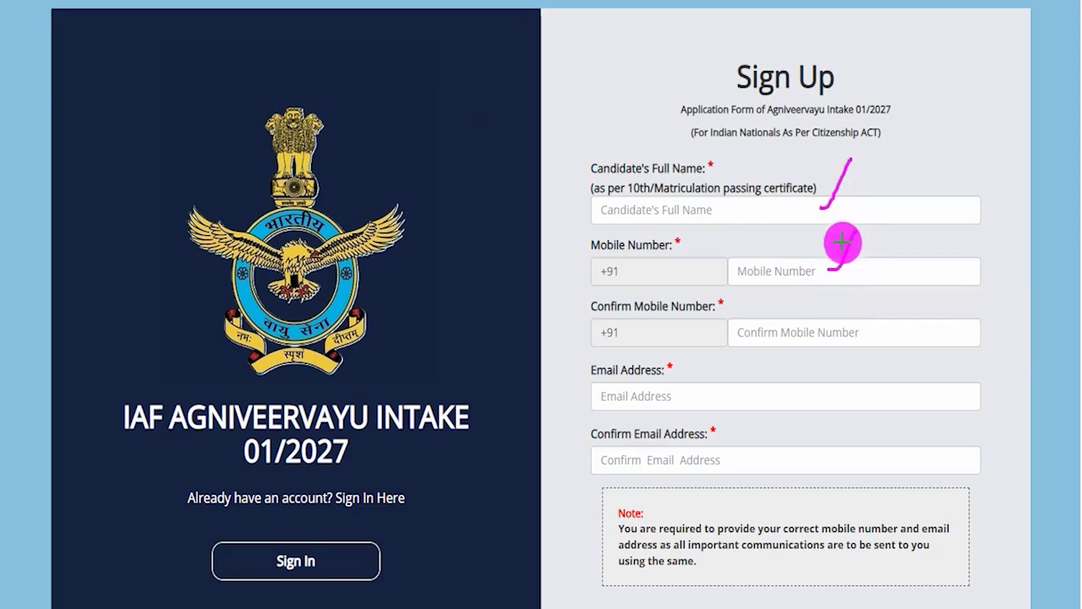
Mark the mobile number confirmation, email address and email confirmation fields on the sign-up form, and clear the marks.
left_click_drag(754, 333, 821, 330)
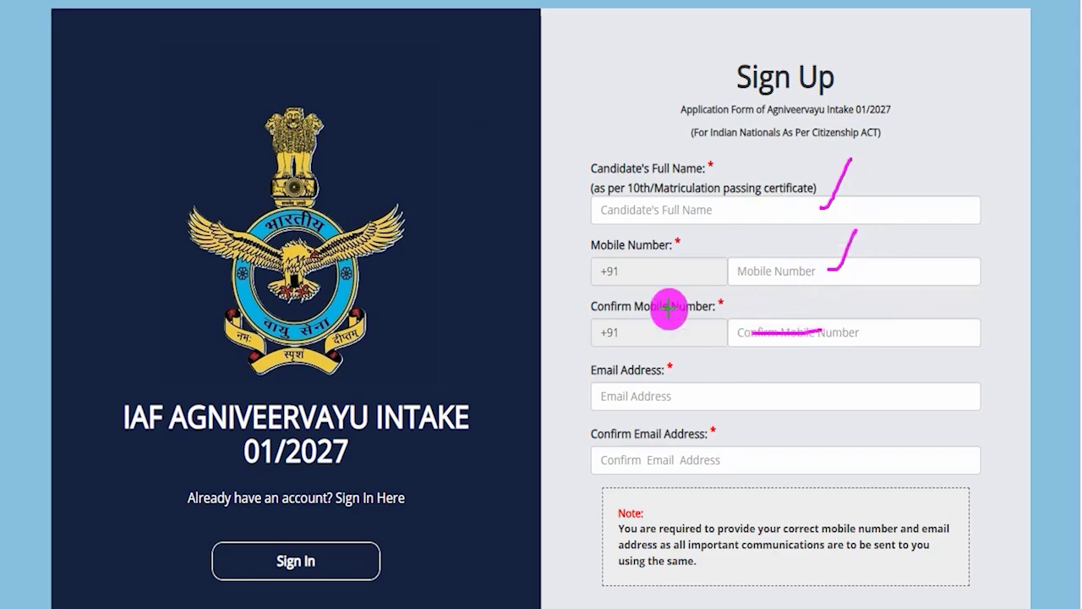
left_click_drag(694, 392, 727, 358)
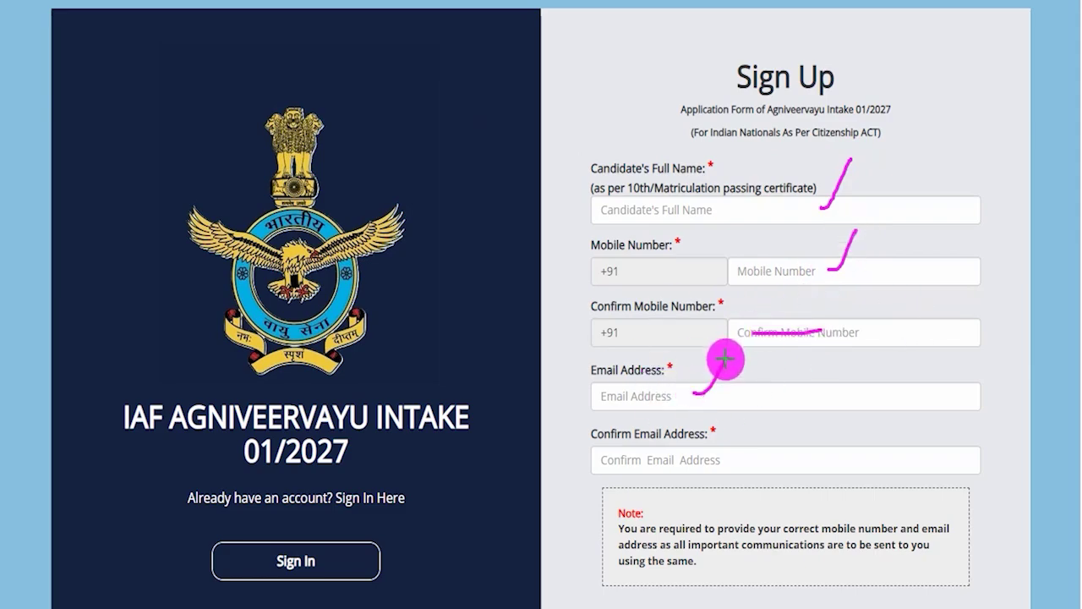
left_click_drag(624, 462, 702, 464)
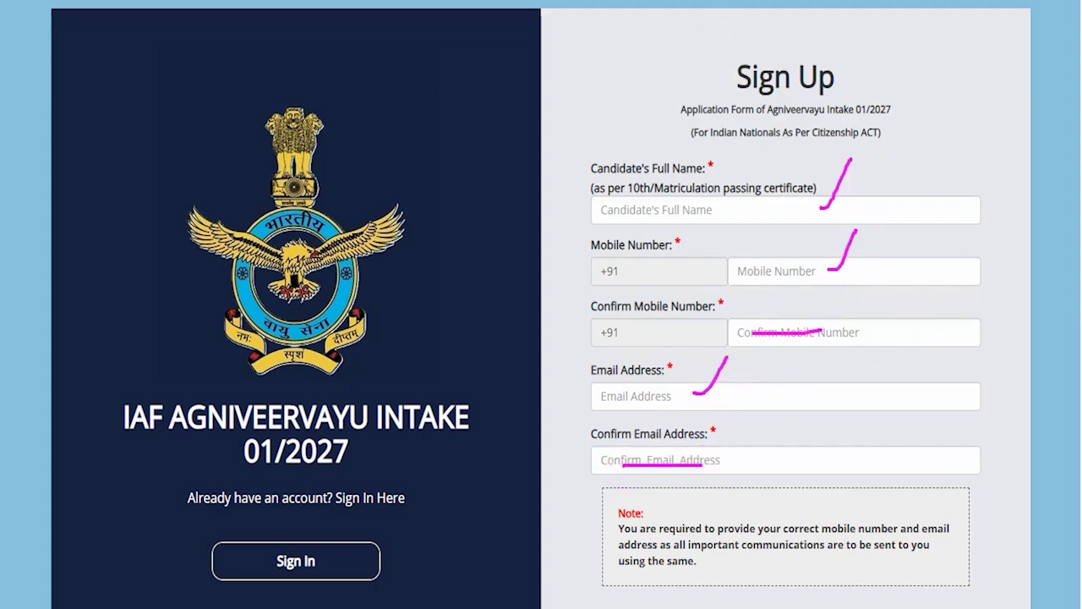
key("Escape")
Point an arrow at Generate OTP on the sign-up form and bring up the captcha authentication.
scroll(580, 365, "down", 3)
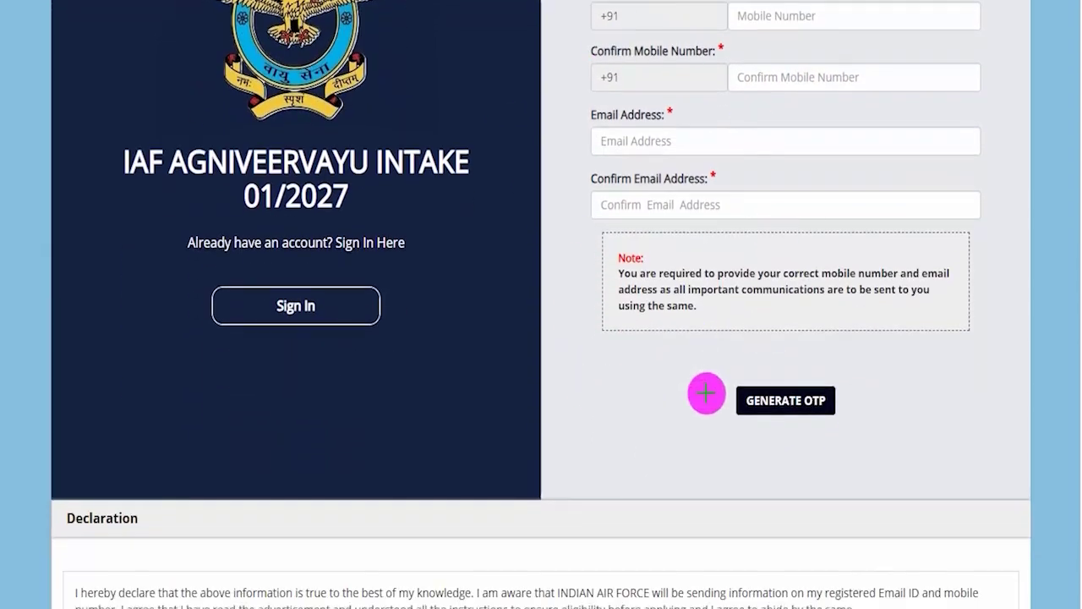
left_click_drag(580, 382, 727, 402)
left_click(732, 401)
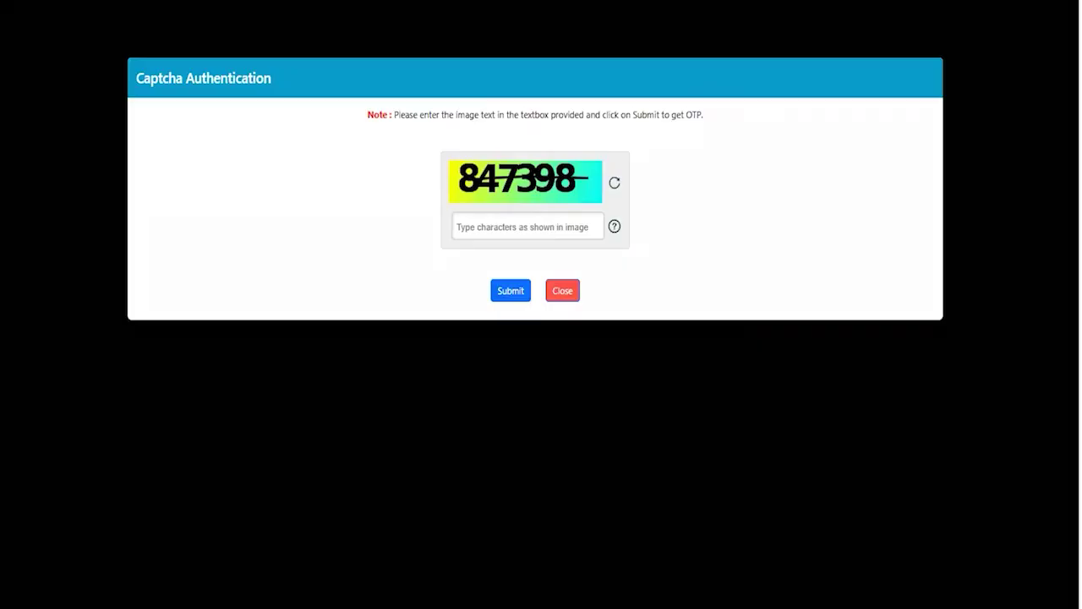
Mark the captcha image and its entry box in the Captcha Authentication dialog, and submit it to get the OTPs.
left_click_drag(149, 93, 234, 93)
mouse_move(477, 201)
left_mouse_down()
mouse_move(611, 200)
mouse_move(676, 153)
left_mouse_up()
mouse_move(275, 217)
left_mouse_down()
mouse_move(449, 282)
mouse_move(489, 286)
left_mouse_up()
left_click(525, 287)
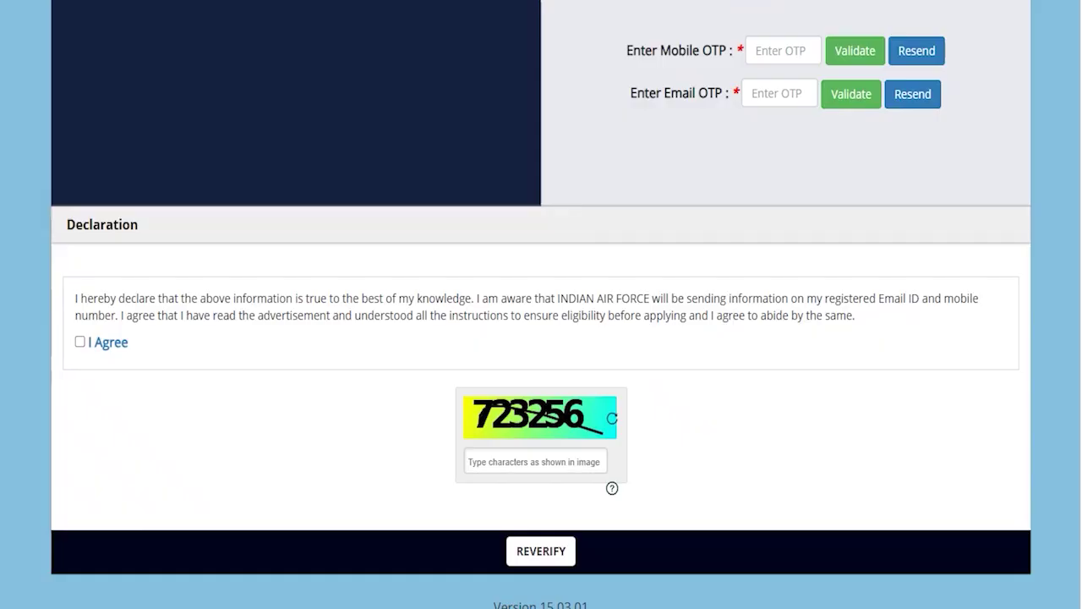
Mark the mobile and email OTP fields with their Validate options, and clear the marks.
left_click_drag(701, 17, 682, 94)
left_click_drag(772, 42, 782, 28)
left_click_drag(772, 91, 791, 70)
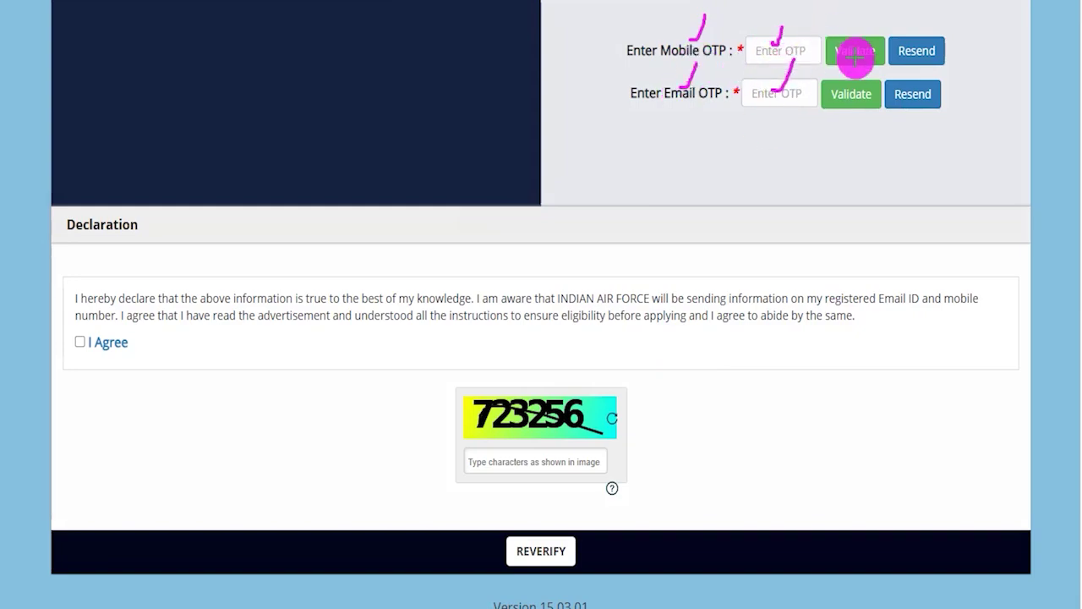
left_click_drag(894, 2, 876, 81)
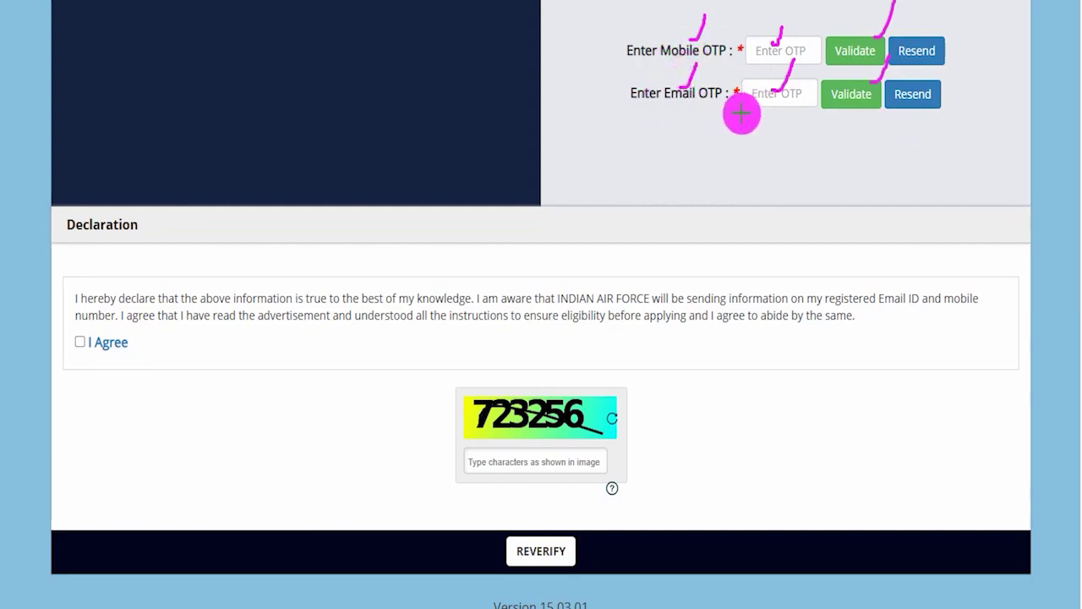
left_click_drag(713, 133, 855, 134)
key("Escape")
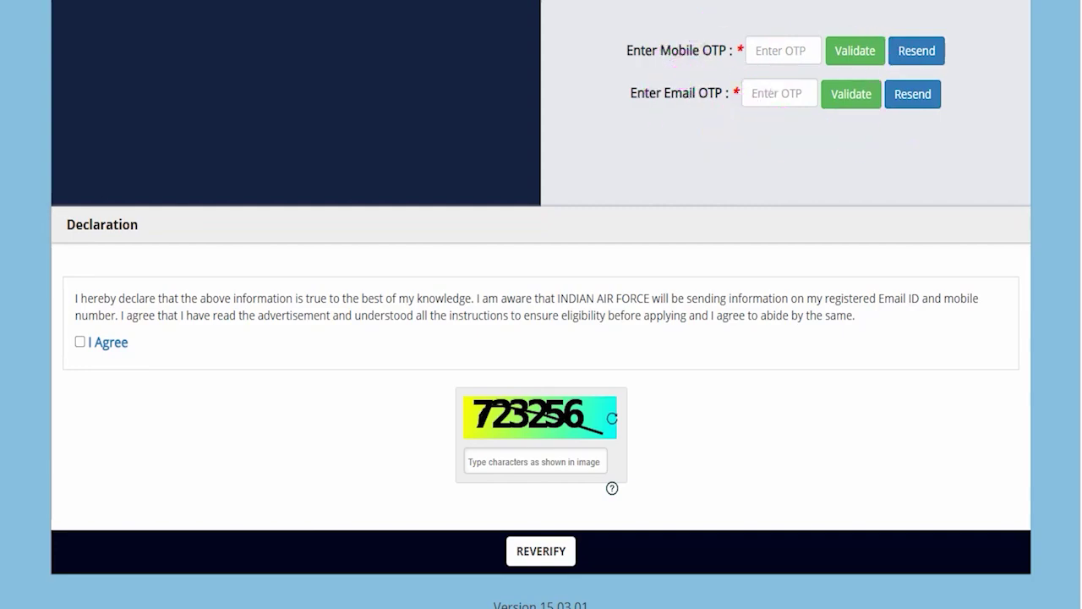
Accept the declaration by enabling I Agree.
scroll(261, 285, "down", 1)
left_click(80, 341)
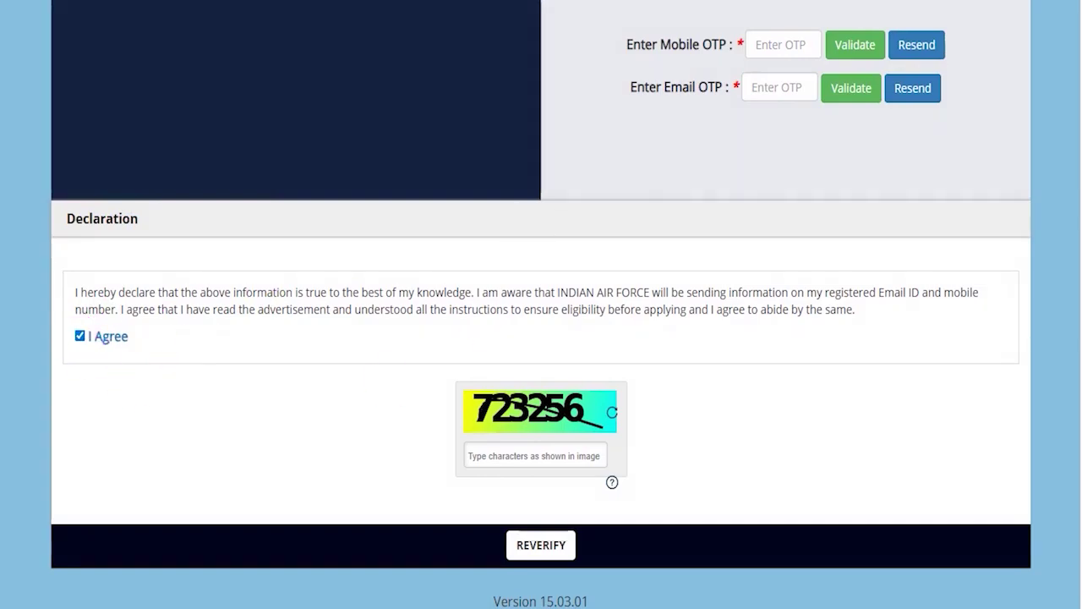
Mark the captcha image and its entry box below the declaration, and point an arrow at Reverify to bring up the verification table.
left_click_drag(512, 426, 624, 426)
left_click_drag(571, 454, 614, 379)
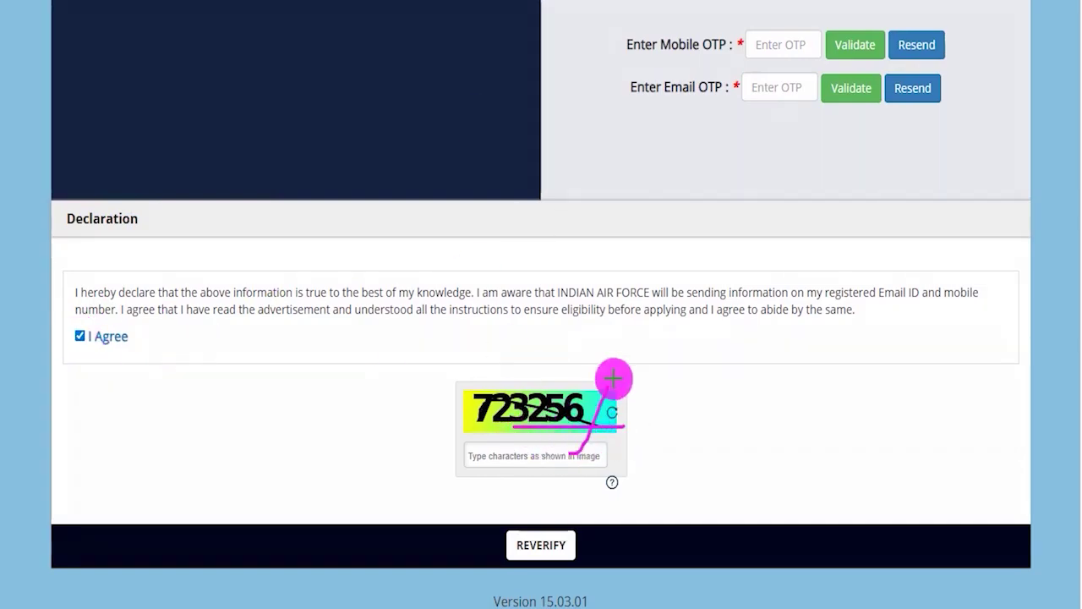
mouse_move(749, 420)
left_mouse_down()
mouse_move(648, 466)
mouse_move(580, 534)
left_mouse_up()
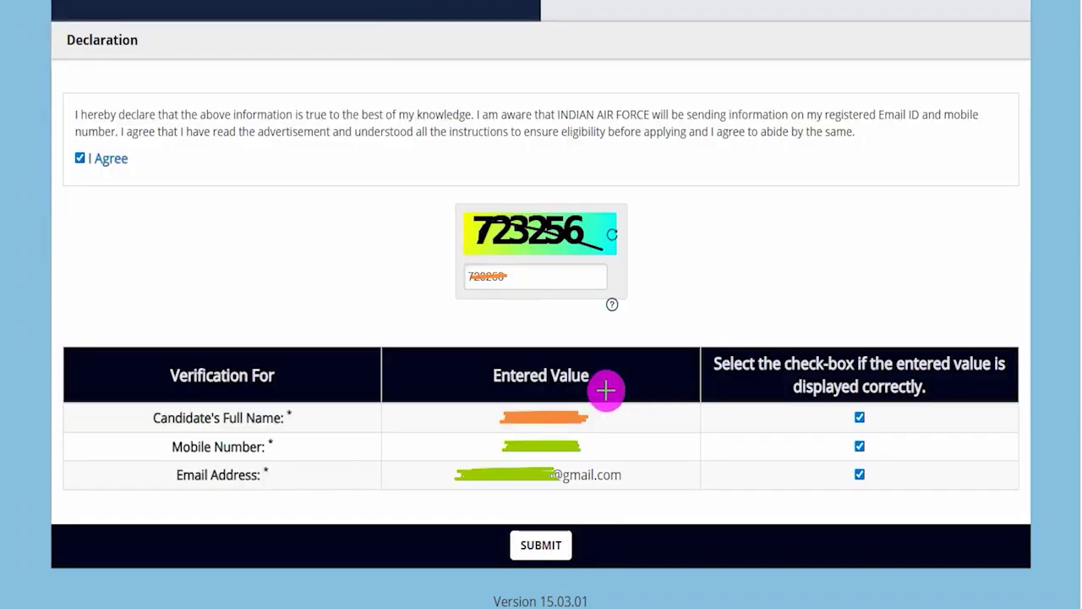
Draw tick marks beside the entered full name, mobile number and email address in the verification table.
left_click_drag(674, 36, 691, 22)
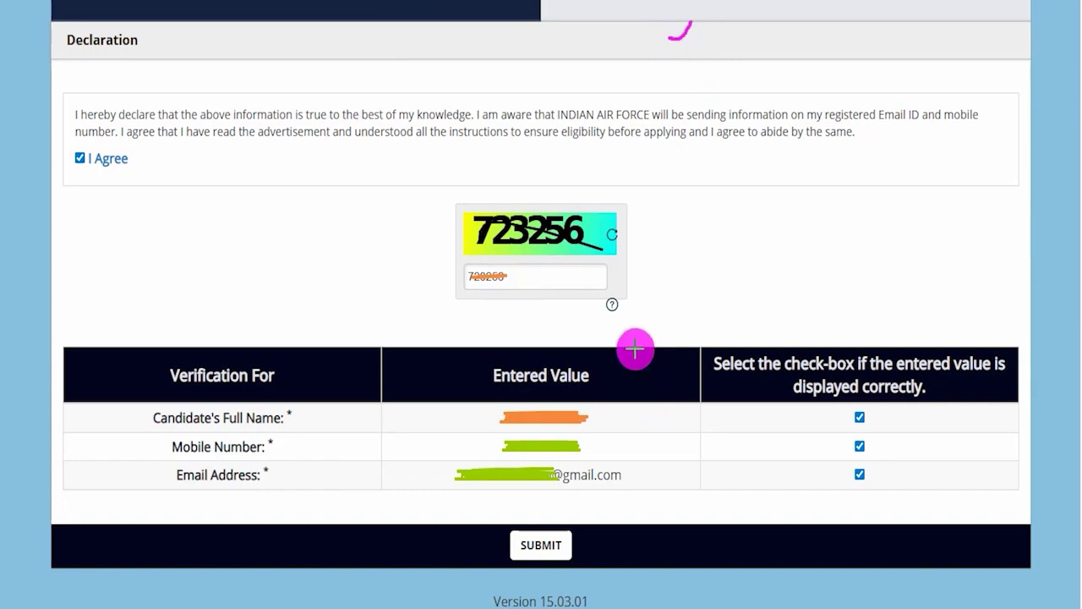
left_click_drag(627, 415, 647, 389)
left_click_drag(641, 447, 660, 416)
left_click_drag(638, 478, 665, 448)
Mark the three confirmation check-boxes for the entered values, and submit the registration with an arrow pointing at Submit.
left_click(860, 417)
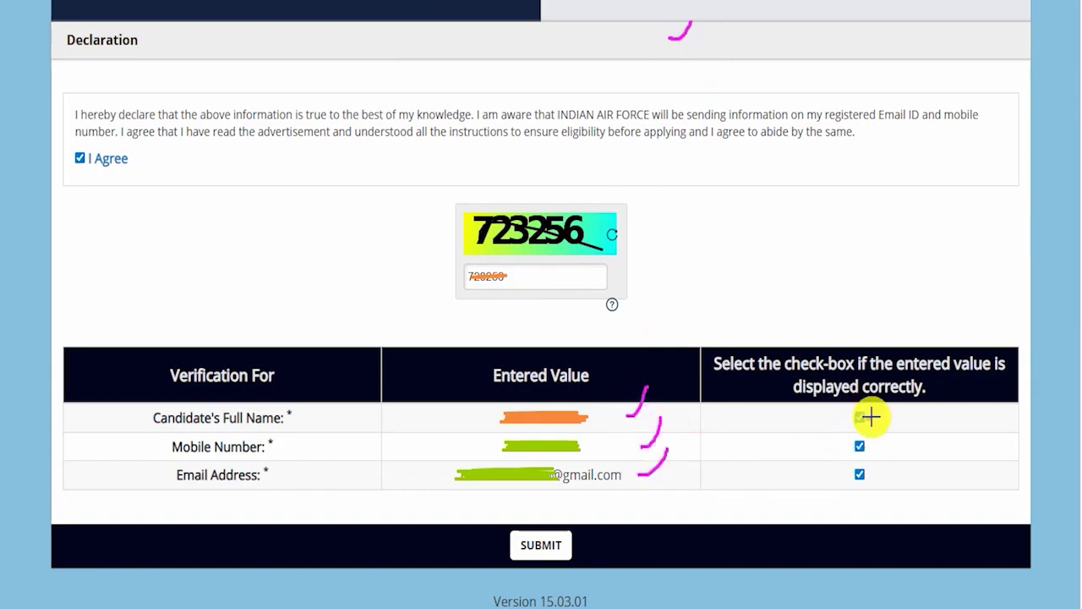
left_click_drag(866, 420, 883, 390)
left_click_drag(873, 447, 886, 417)
left_click_drag(875, 474, 899, 421)
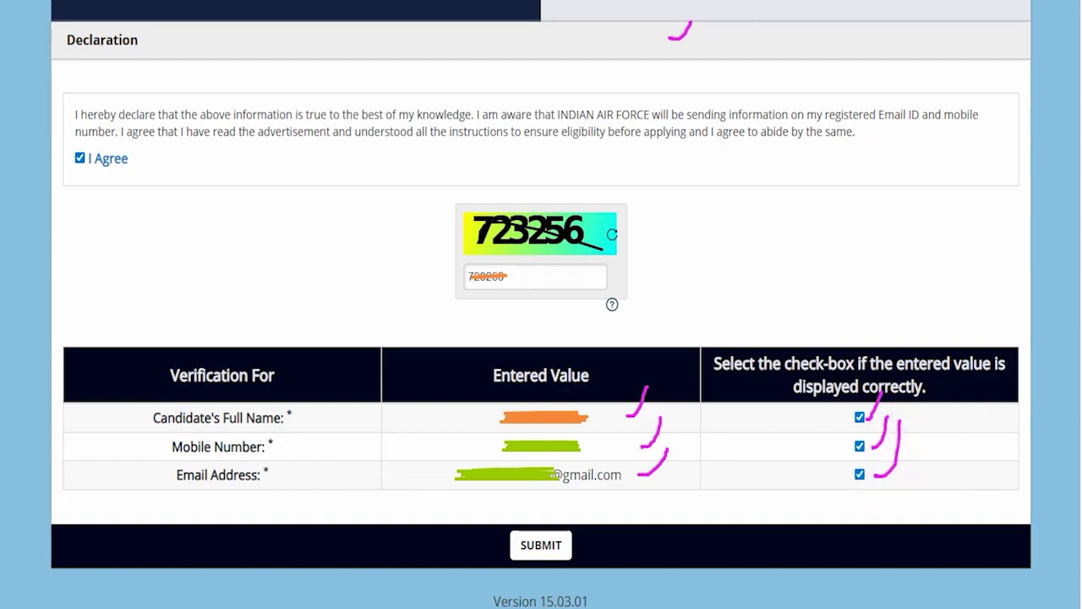
left_click_drag(755, 423, 589, 531)
left_click(565, 541)
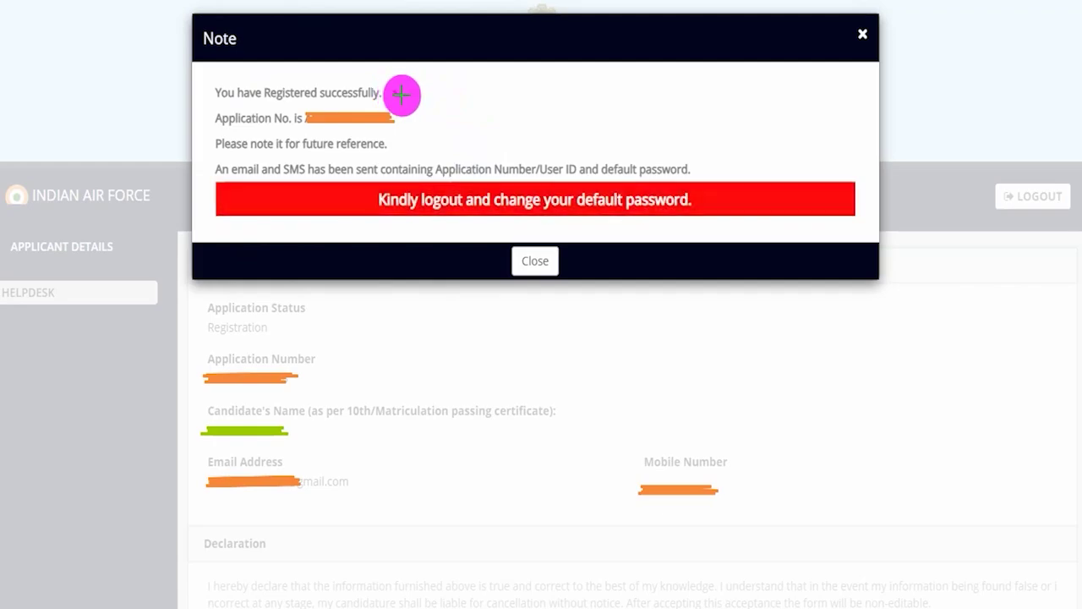
Mark the registration success, application number, email/SMS and default password lines in the Note dialog.
left_click_drag(397, 94, 418, 61)
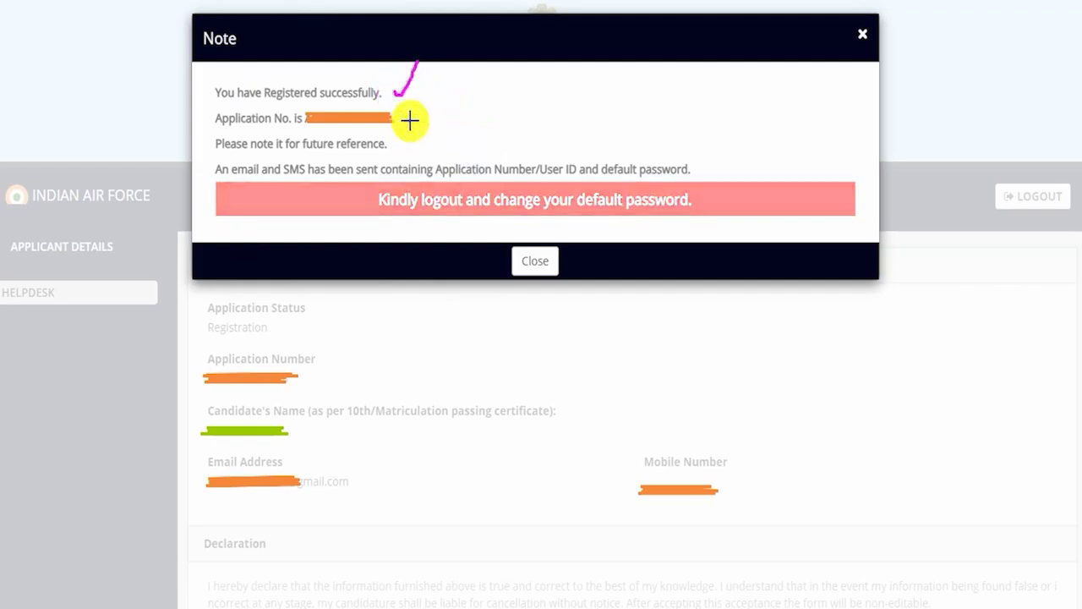
left_click_drag(406, 121, 433, 83)
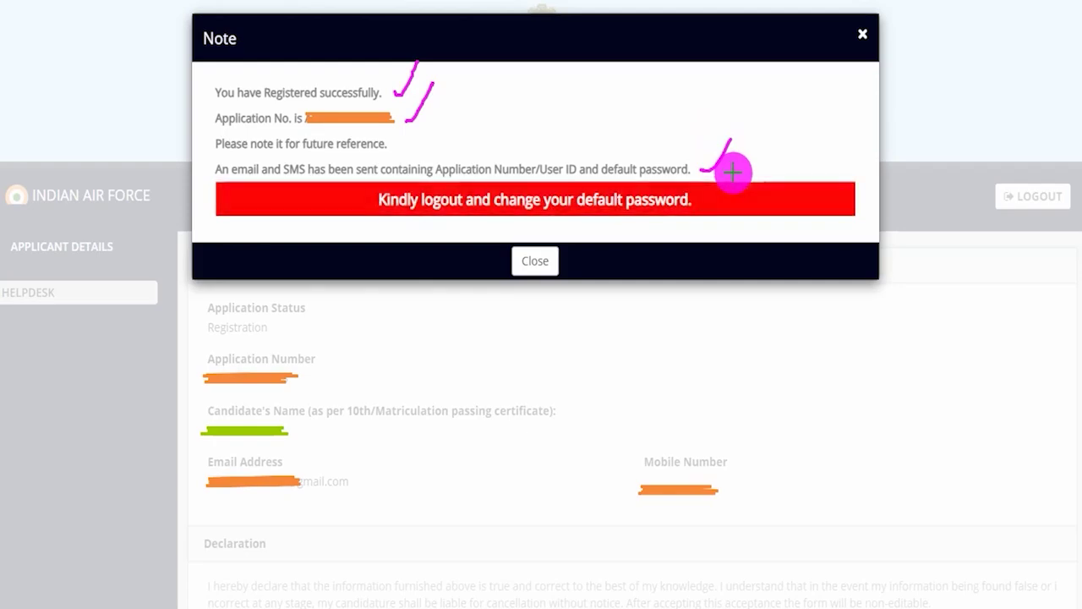
left_click_drag(717, 199, 764, 150)
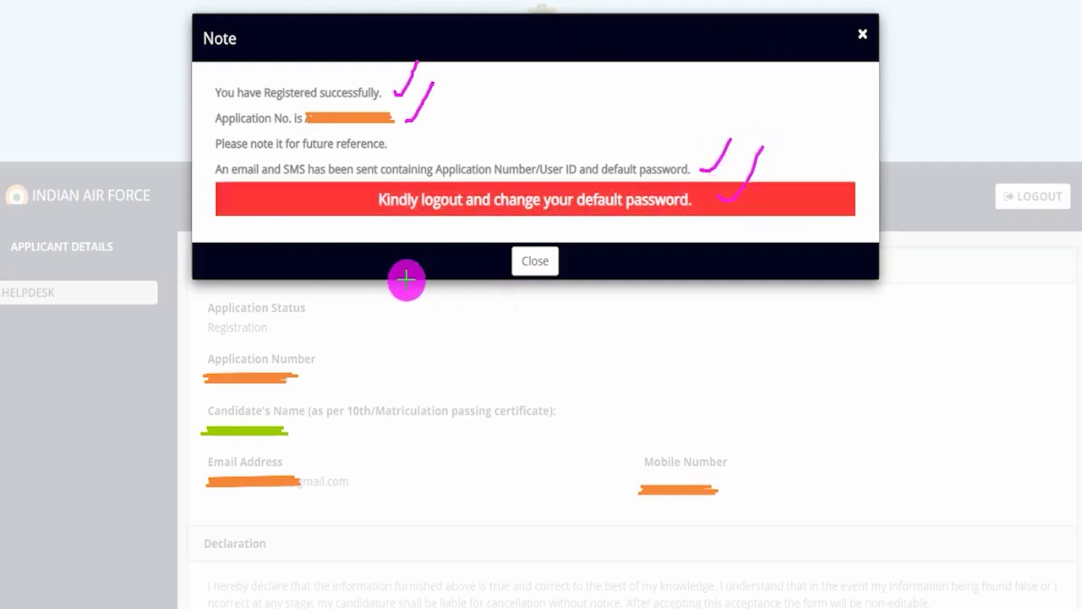
Point out and close the registration note, and log out of the applicant account with an arrow marking Logout.
left_click_drag(302, 222, 536, 251)
left_click(536, 260)
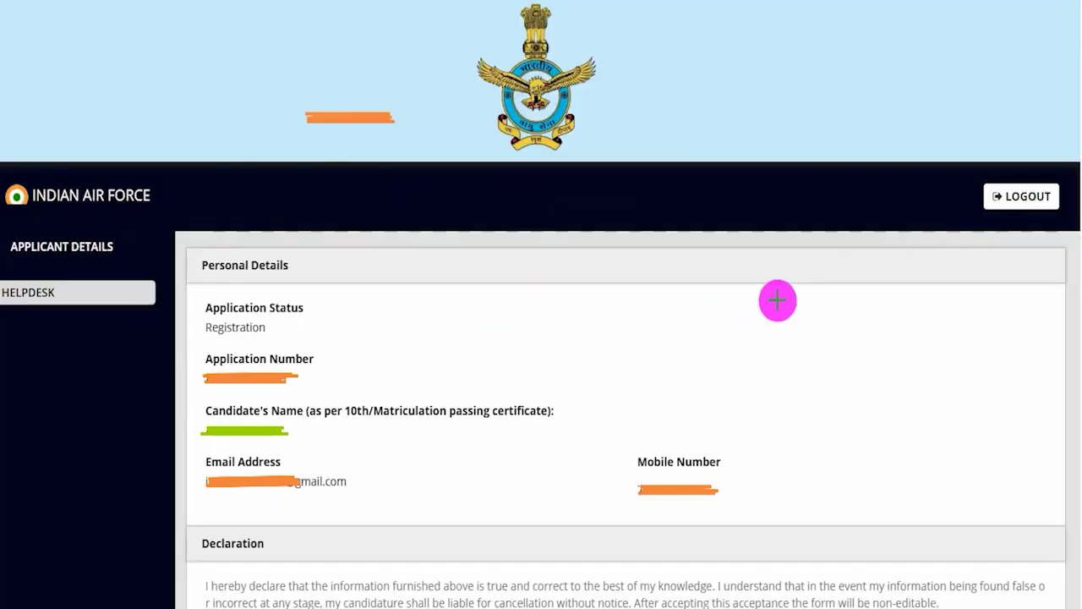
left_click_drag(802, 301, 993, 207)
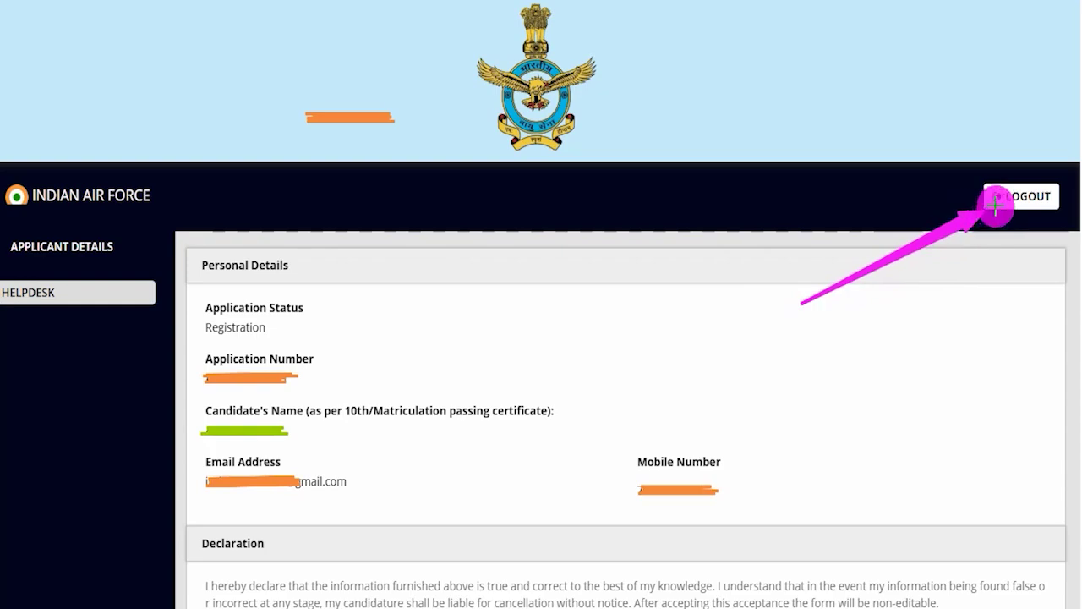
left_click(1006, 203)
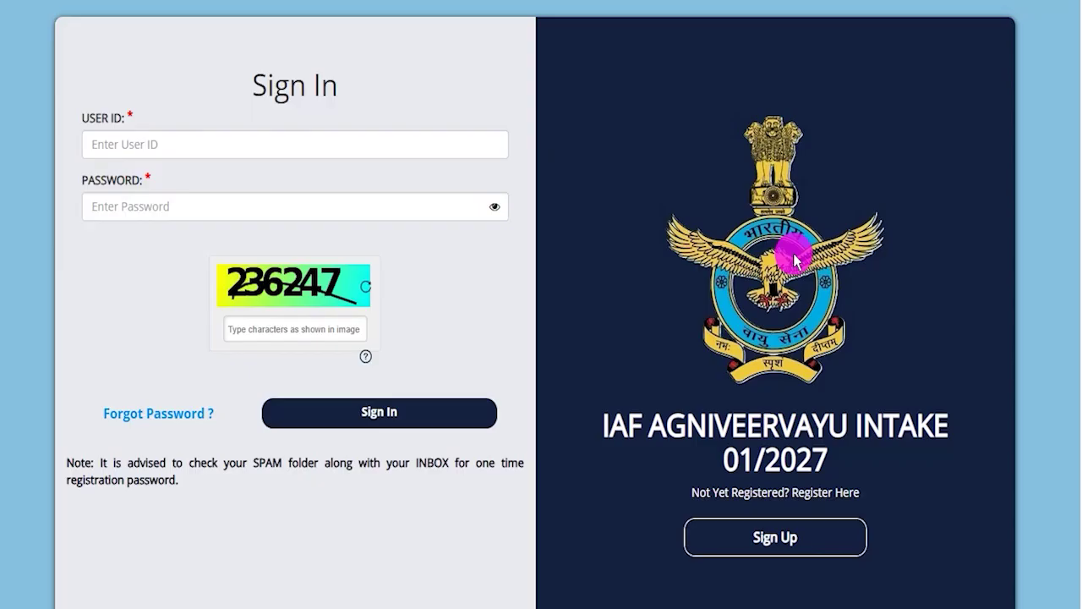
Mark the user ID, password and captcha fields on the Sign In form, and point an arrow at Sign In to proceed.
left_click_drag(493, 84, 548, 25)
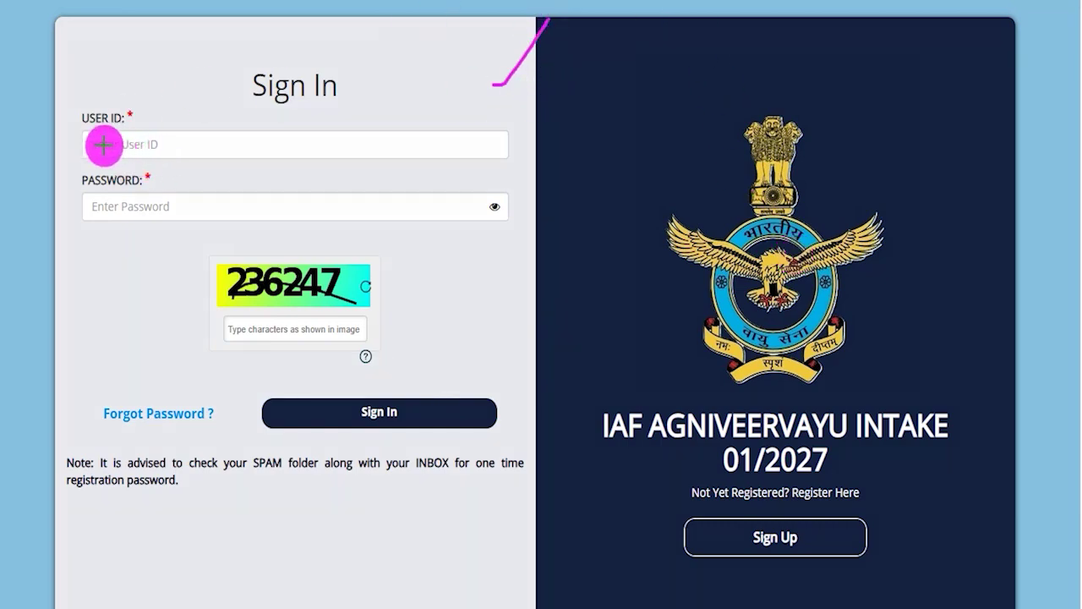
left_click_drag(101, 148, 144, 148)
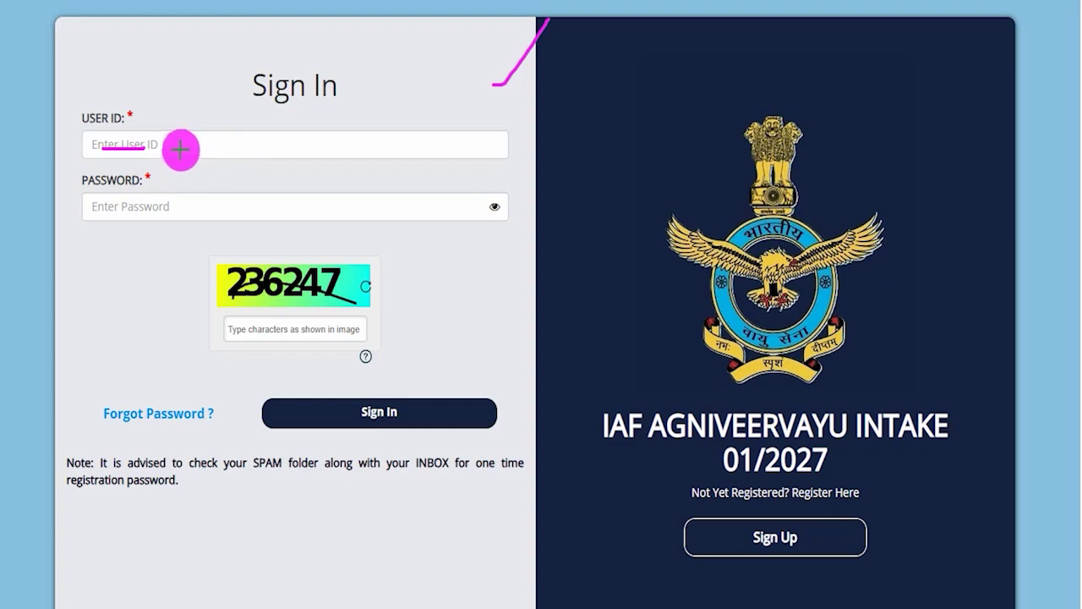
left_click_drag(176, 149, 194, 106)
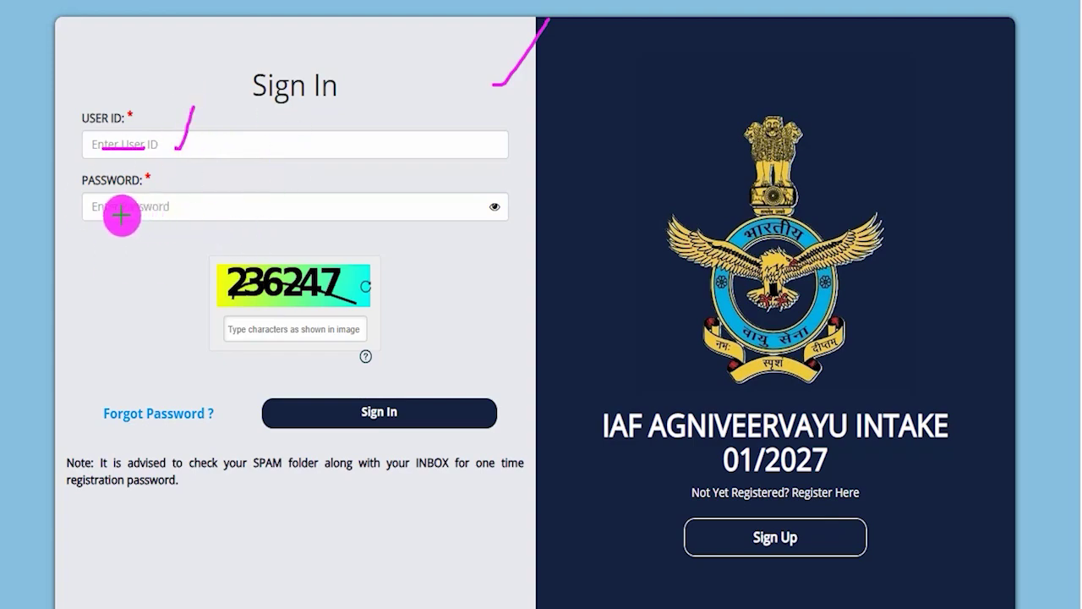
left_click_drag(101, 212, 159, 212)
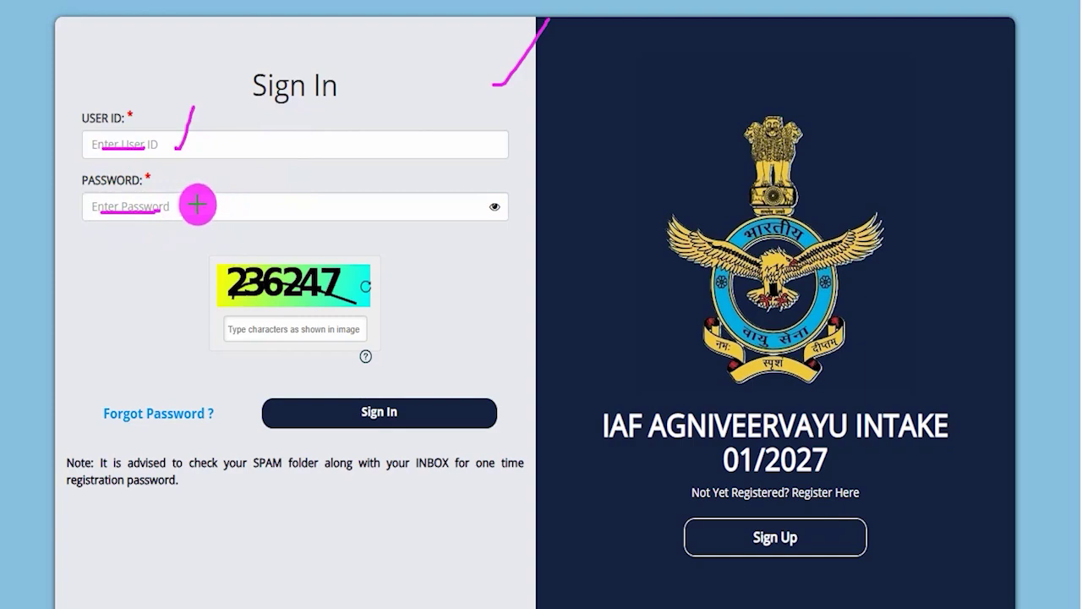
left_click_drag(197, 204, 213, 172)
mouse_move(259, 302)
left_mouse_down()
mouse_move(356, 301)
mouse_move(381, 280)
left_mouse_up()
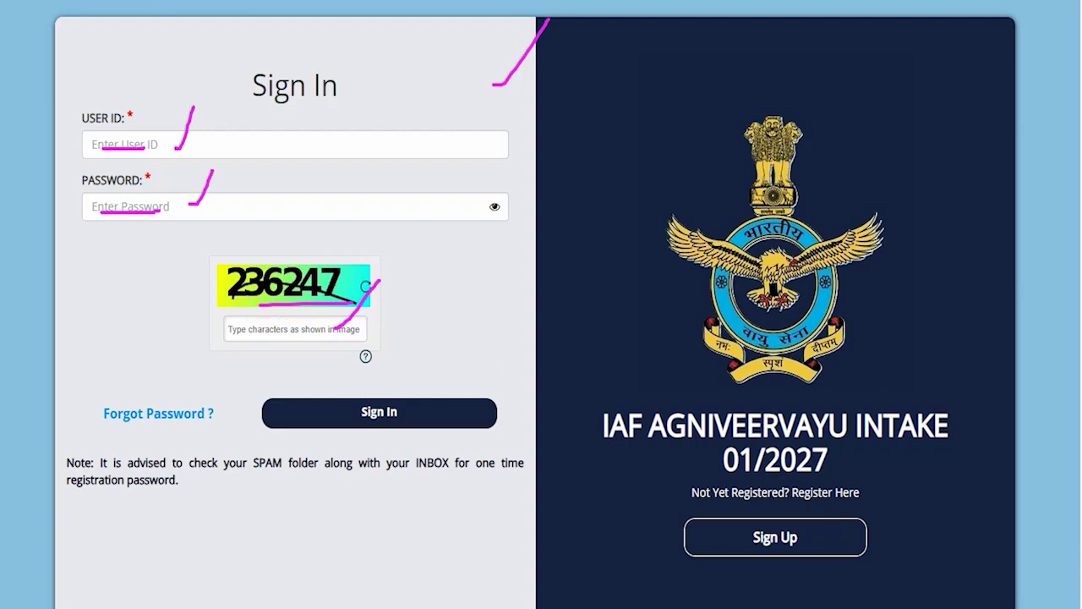
left_click_drag(581, 233, 424, 406)
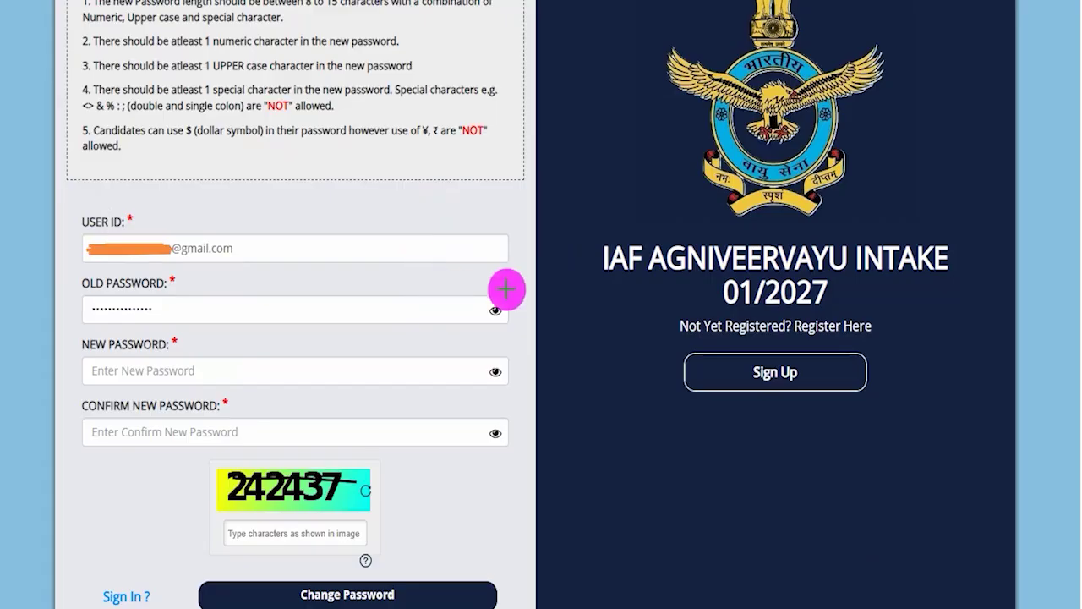
Mark the new password rules, underlining the 8 to 15 characters length and ticking the UPPER case requirement.
left_click_drag(531, 199, 592, 132)
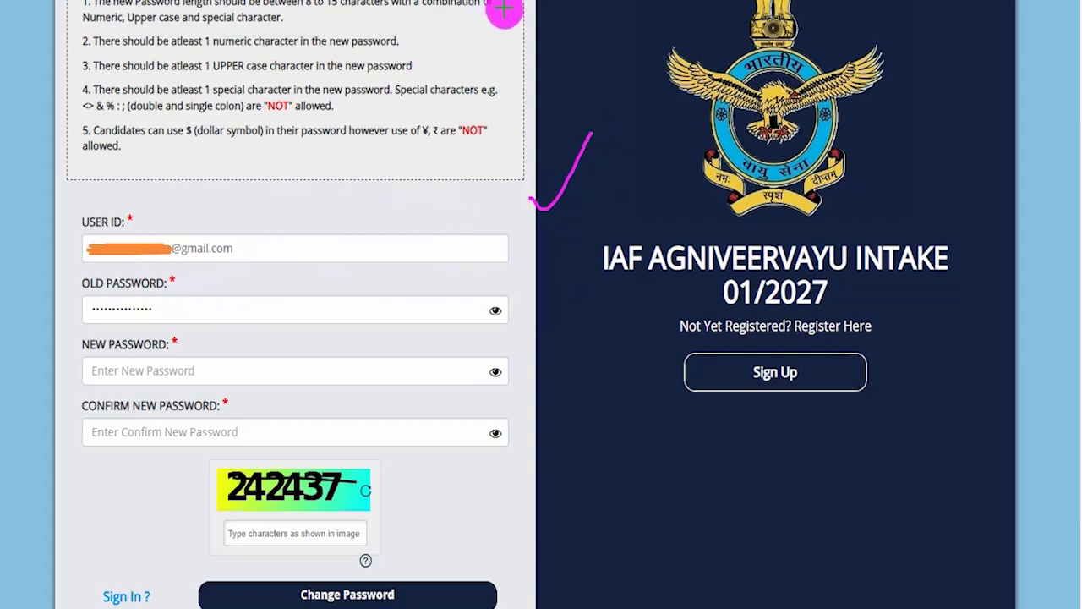
left_click_drag(307, 10, 374, 9)
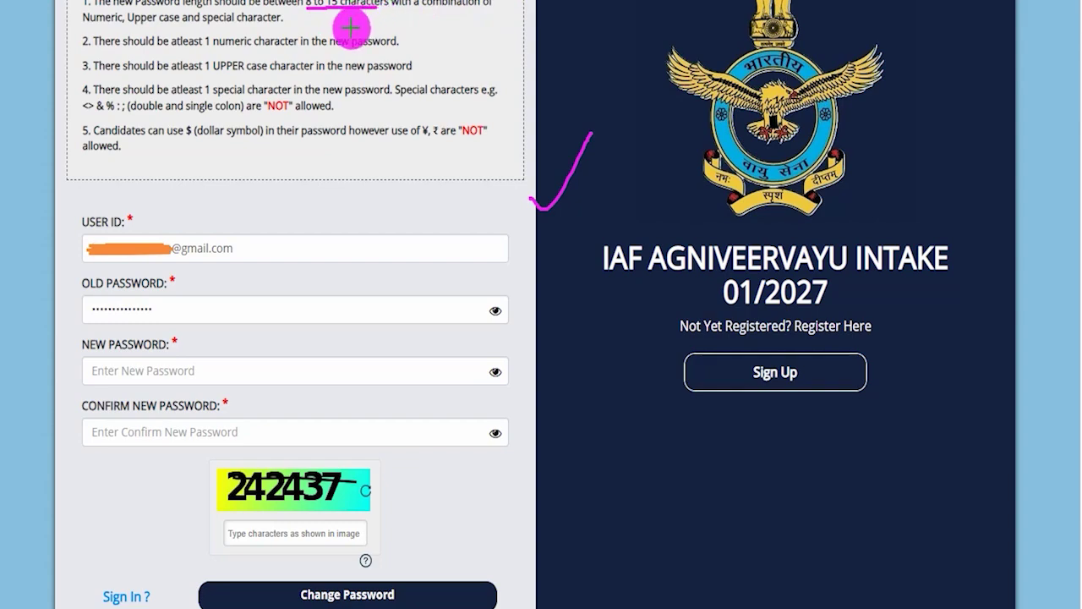
left_click_drag(420, 65, 444, 44)
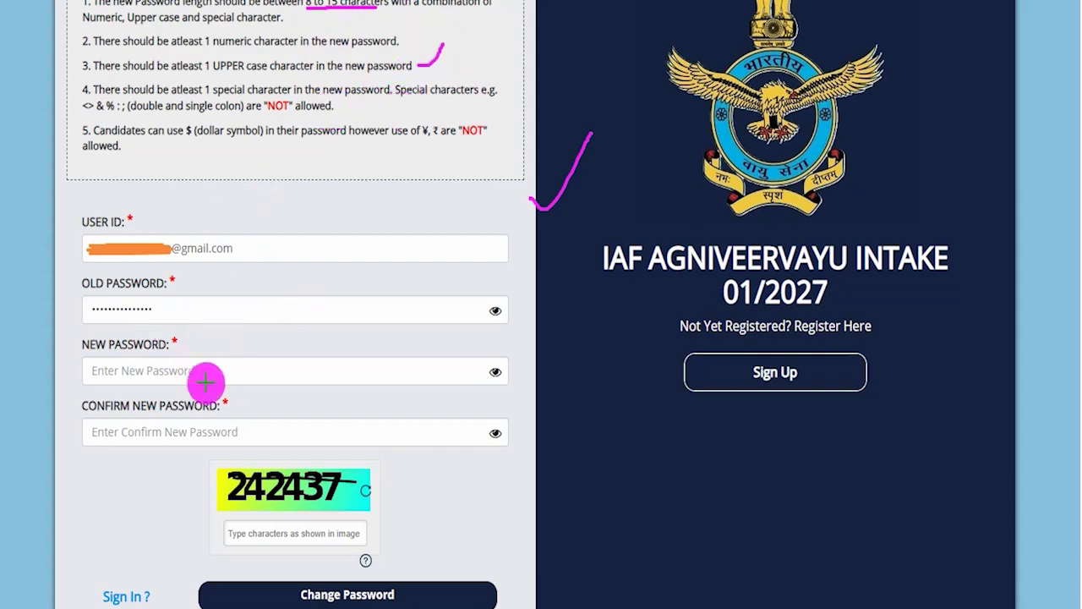
Mark the new password, confirm password and captcha fields, and point an arrow at Change Password to complete the change.
left_click_drag(198, 373, 233, 333)
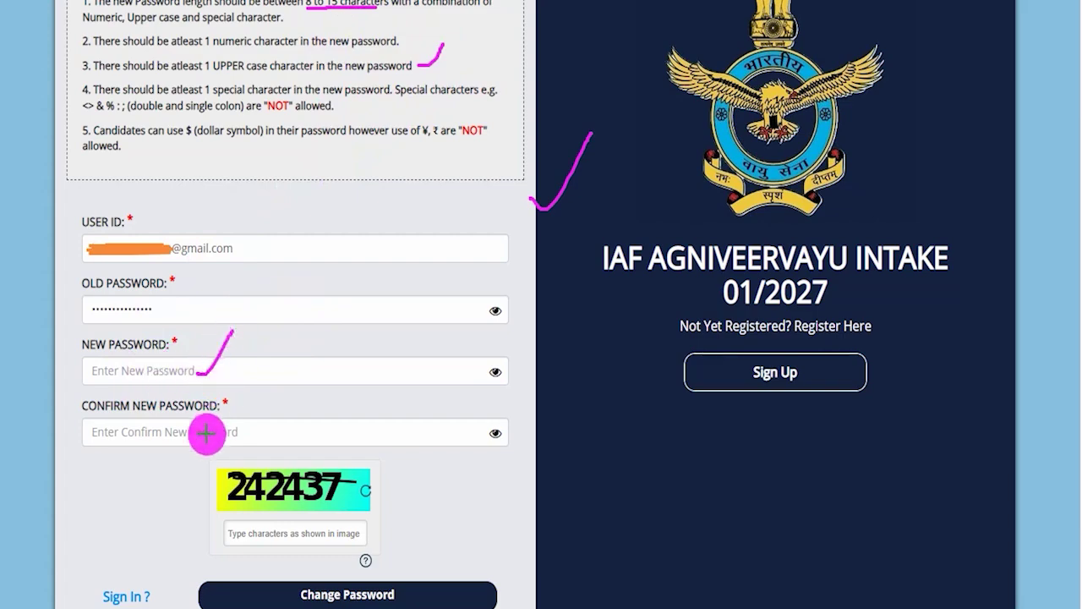
left_click_drag(206, 434, 244, 383)
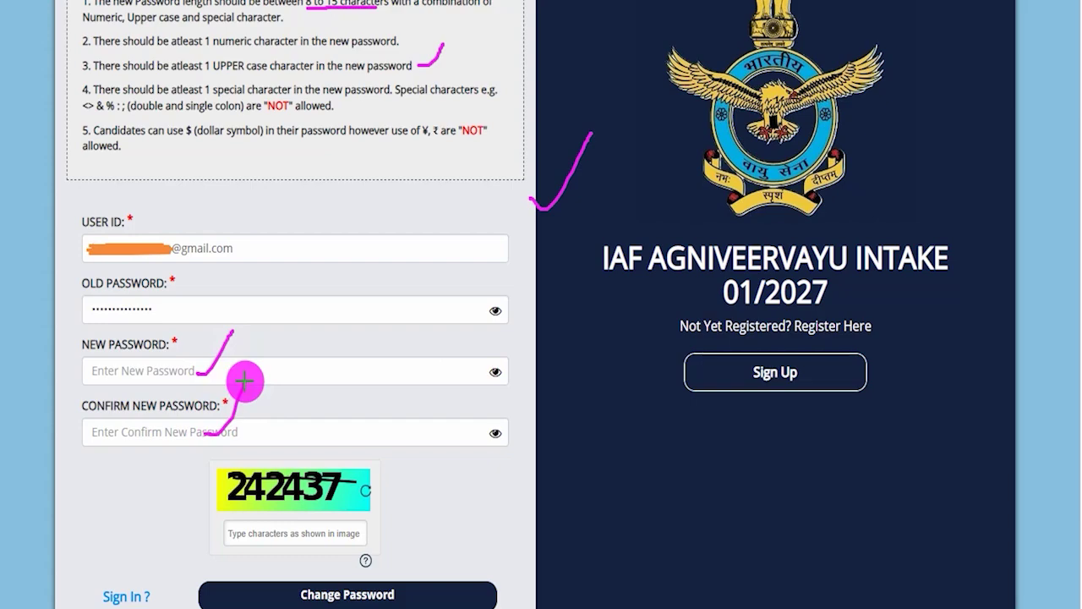
mouse_move(261, 505)
left_mouse_down()
mouse_move(352, 496)
mouse_move(382, 479)
left_mouse_up()
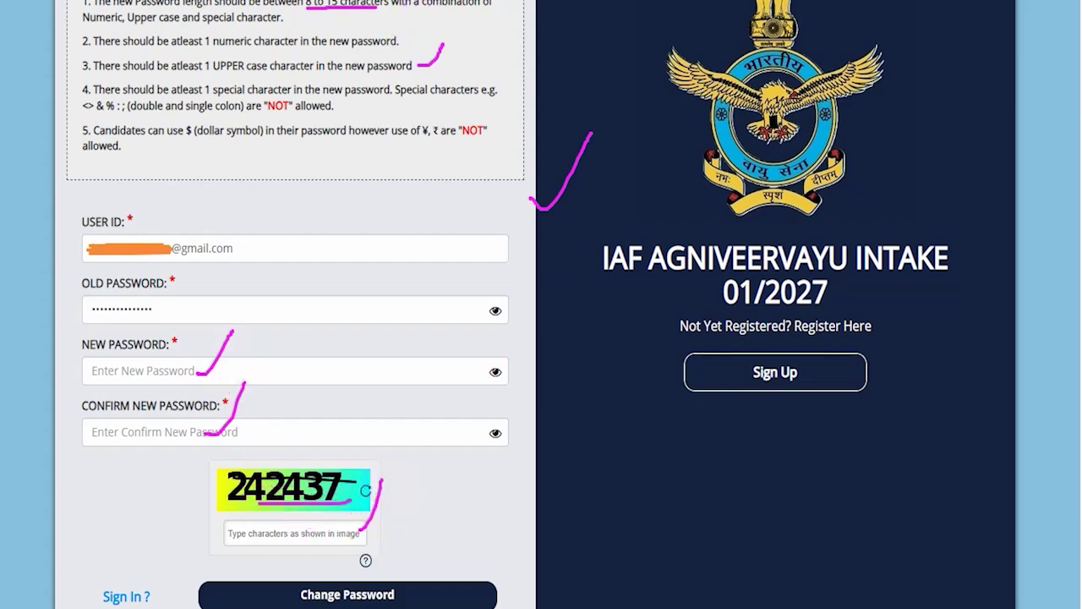
mouse_move(581, 383)
left_mouse_down()
mouse_move(500, 471)
mouse_move(421, 585)
left_mouse_up()
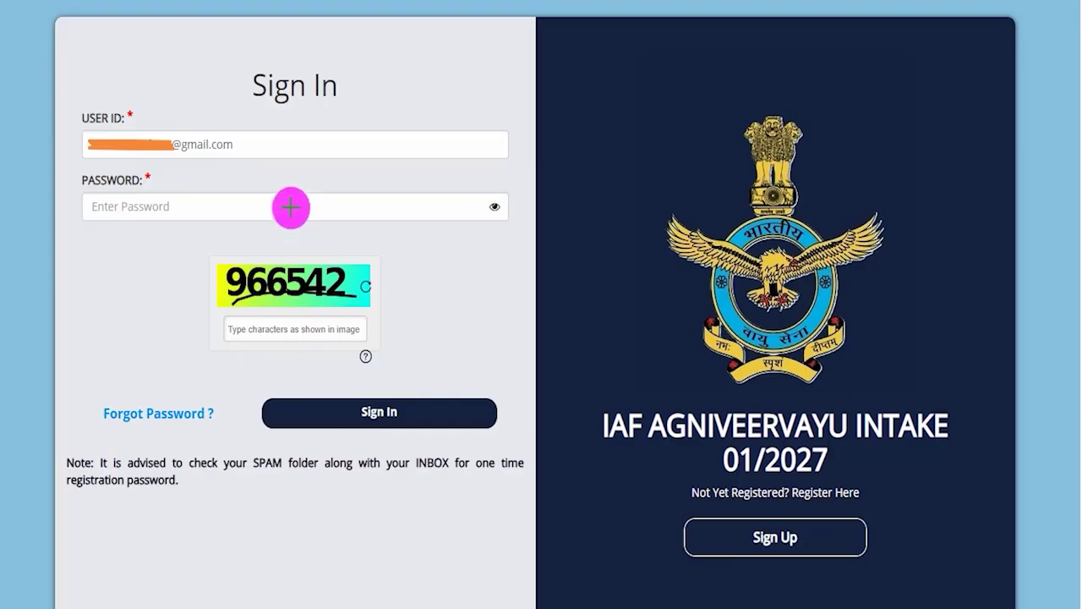
Mark the password field and captcha on the Sign In form, and point an arrow at Sign In to enter the account.
mouse_move(548, 187)
left_mouse_down()
mouse_move(597, 172)
mouse_move(644, 116)
left_mouse_up()
left_click_drag(173, 209, 207, 169)
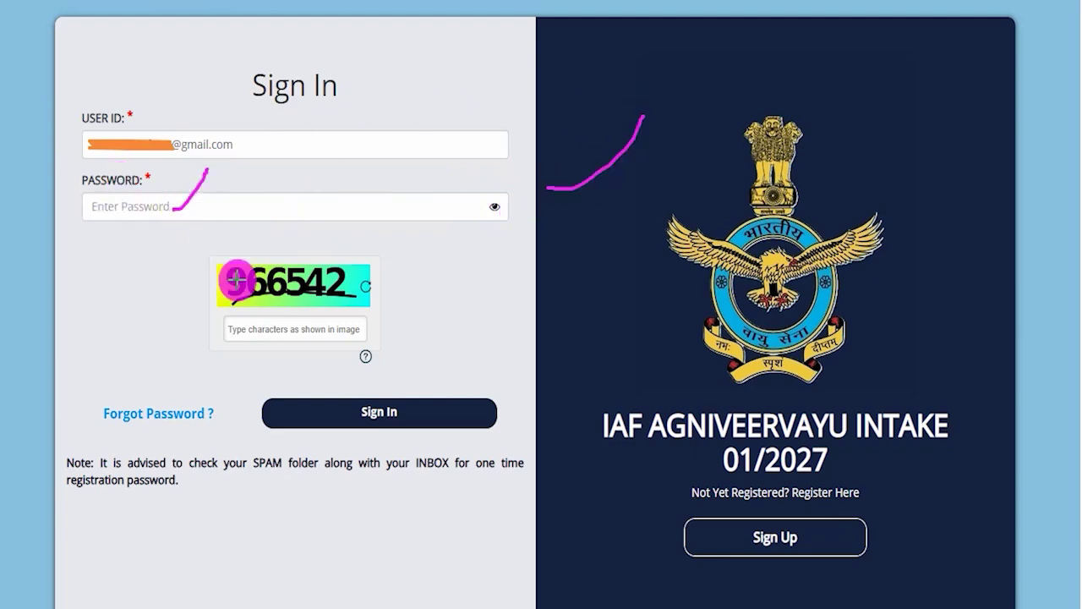
left_click_drag(270, 301, 307, 301)
left_click_drag(374, 286, 375, 284)
left_click_drag(477, 245, 427, 381)
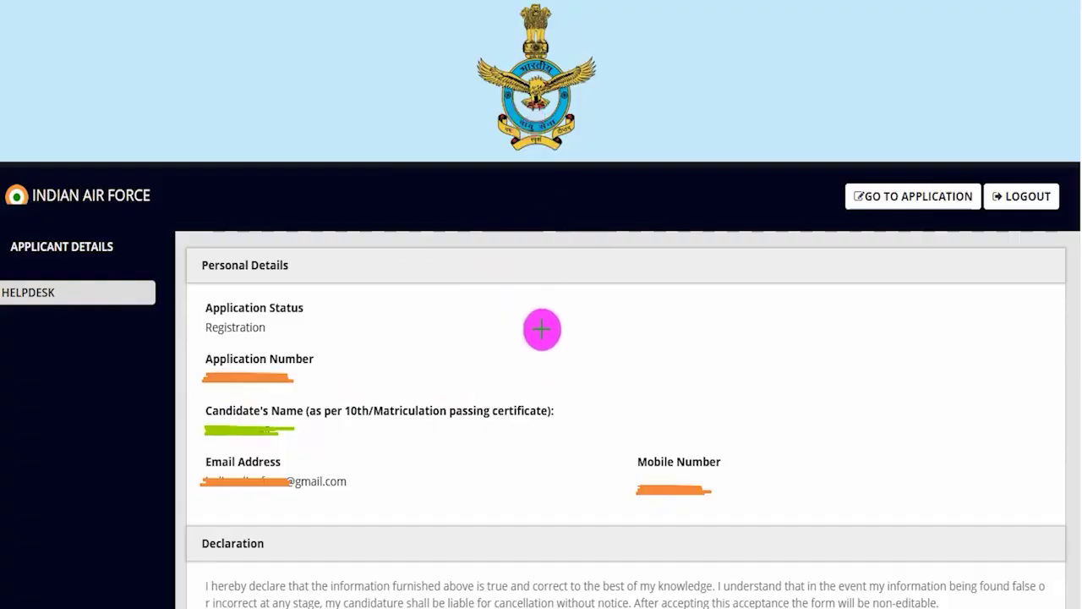
Mark the Personal Details page, point an arrow at Go to Application, and open the application form.
left_click_drag(491, 314, 541, 254)
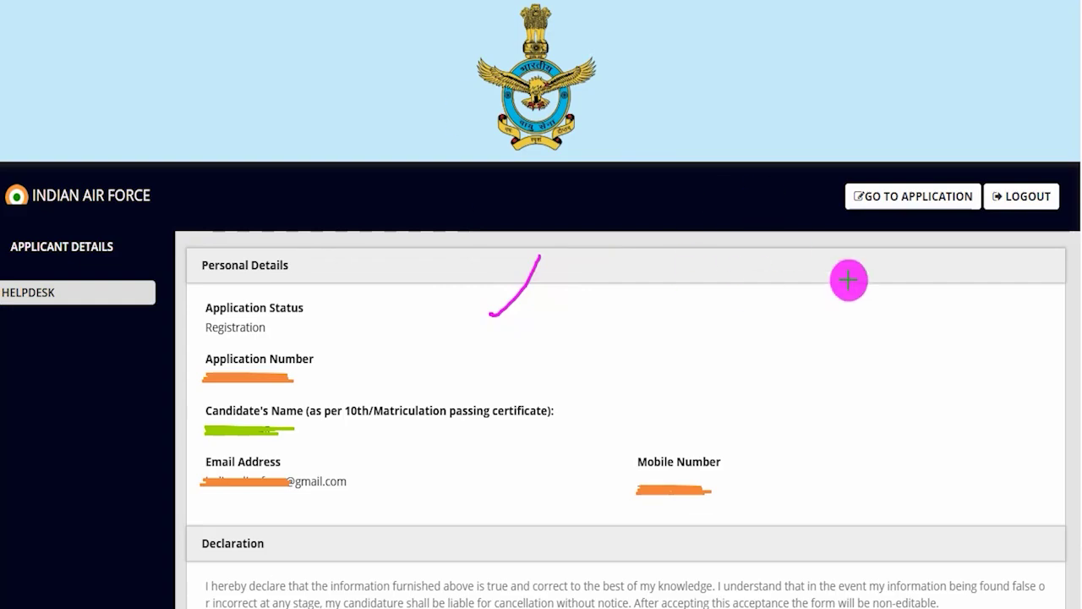
mouse_move(917, 409)
left_mouse_down()
mouse_move(896, 299)
mouse_move(898, 220)
left_mouse_up()
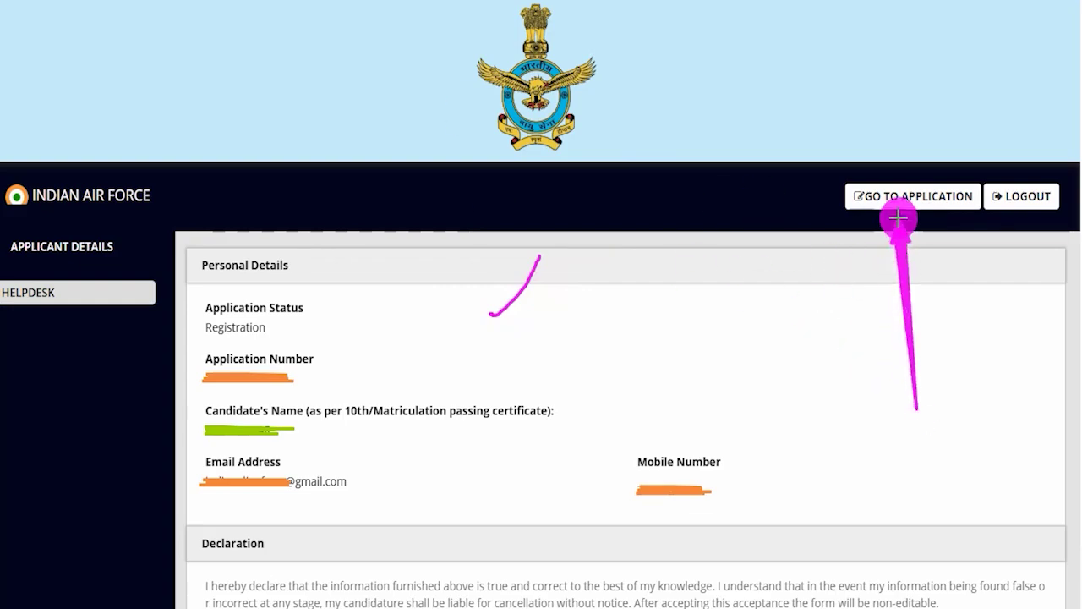
left_click(901, 206)
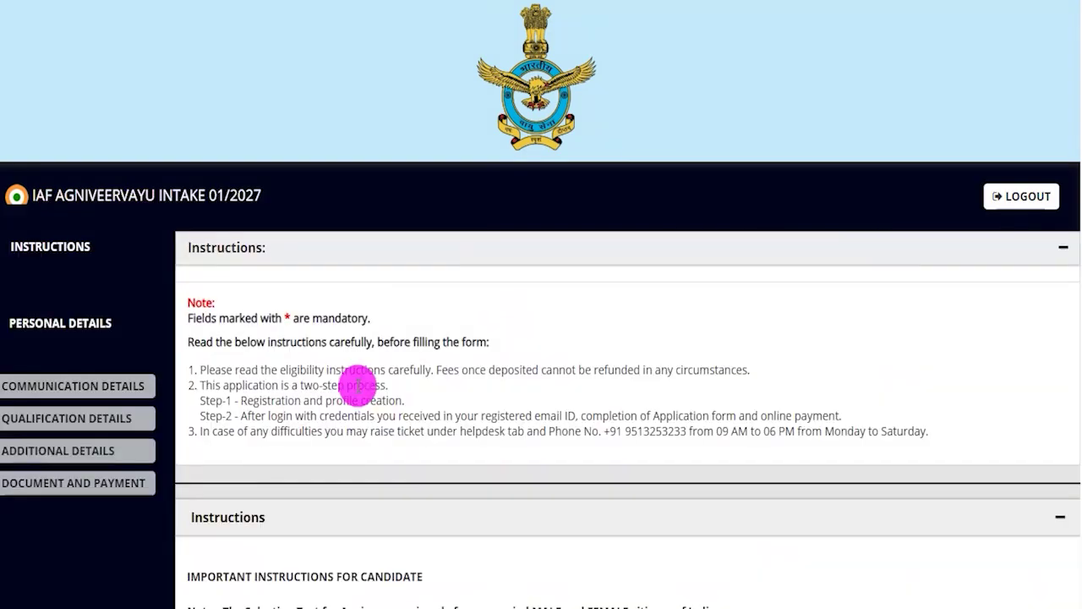
Read through the important instructions for candidates, highlighting the certificate requirement in point 2 and continuing to the required documents.
scroll(280, 353, "down", 3)
left_click_drag(253, 321, 442, 356)
left_click_drag(313, 438, 427, 438)
scroll(411, 382, "down", 3)
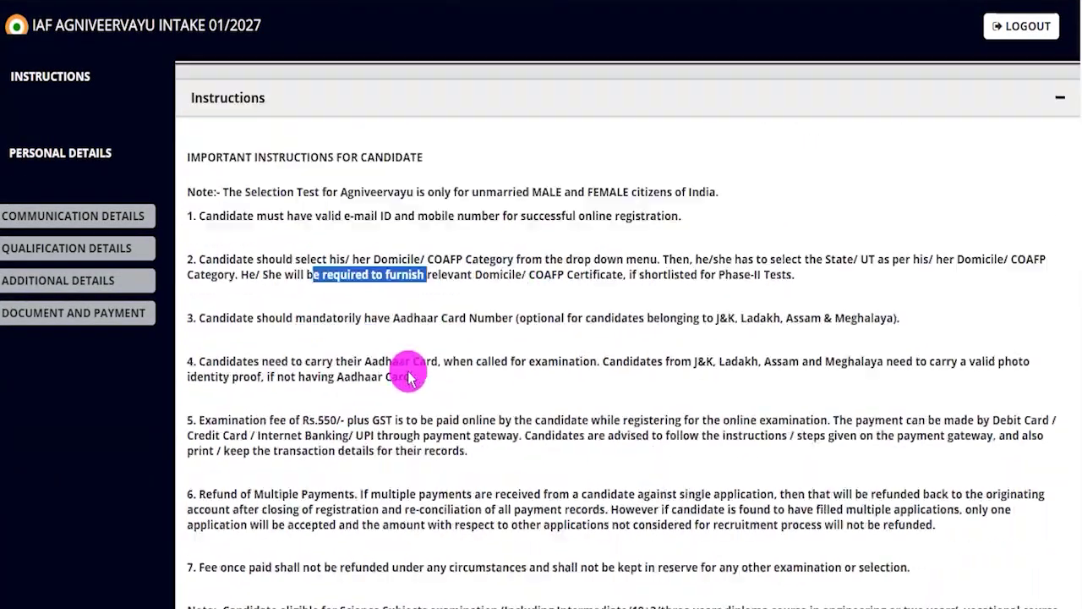
left_click_drag(341, 363, 467, 359)
scroll(406, 418, "down", 6)
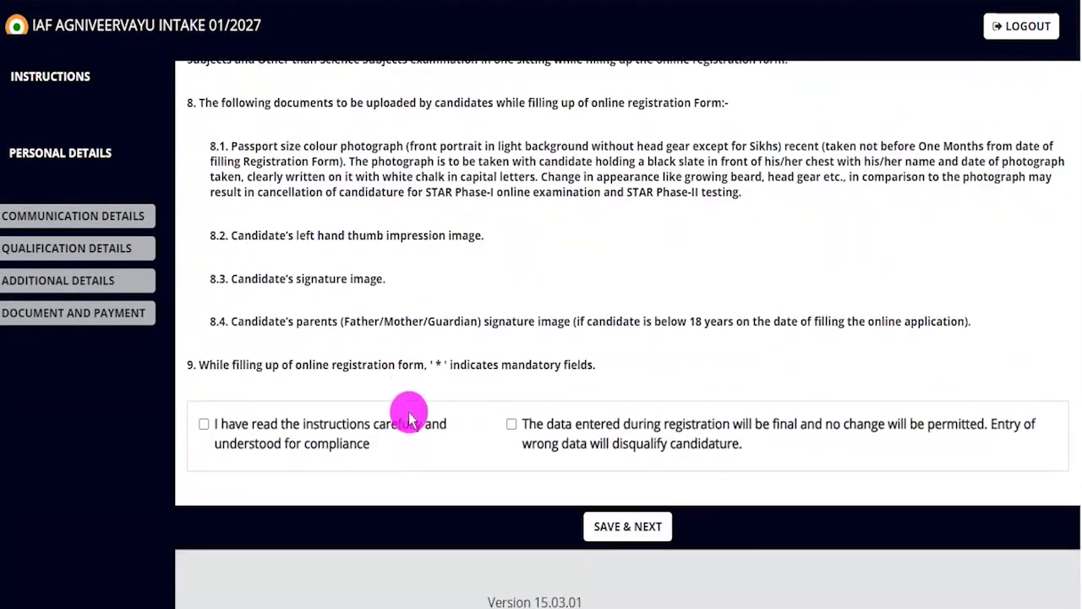
Accept both the instructions and final-data declarations, point an arrow at Save & Next, and continue to Personal Details.
left_click(208, 426)
left_click(513, 424)
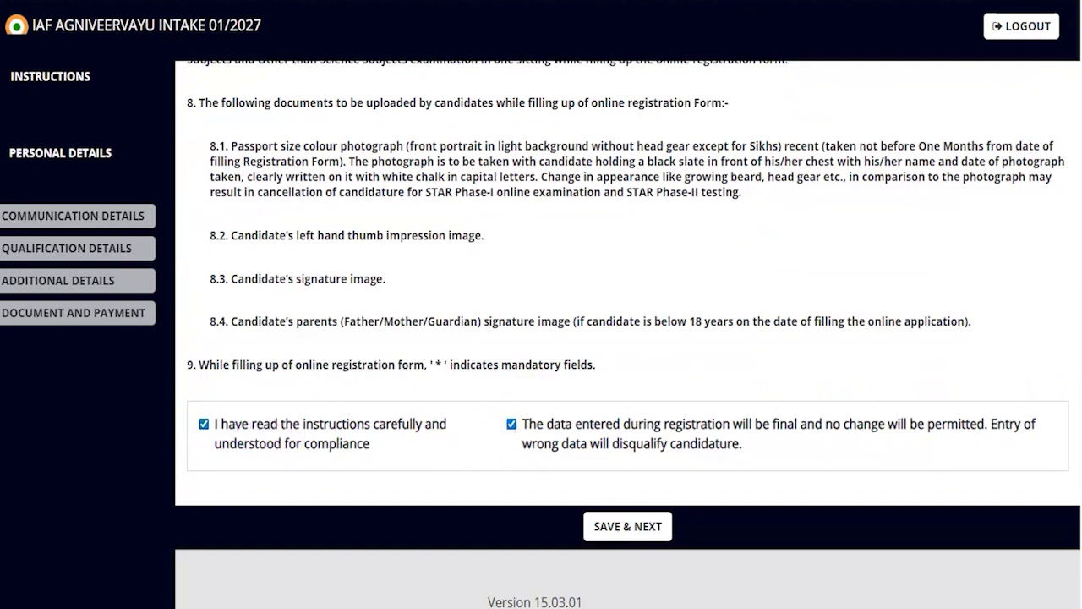
left_click_drag(826, 356, 673, 511)
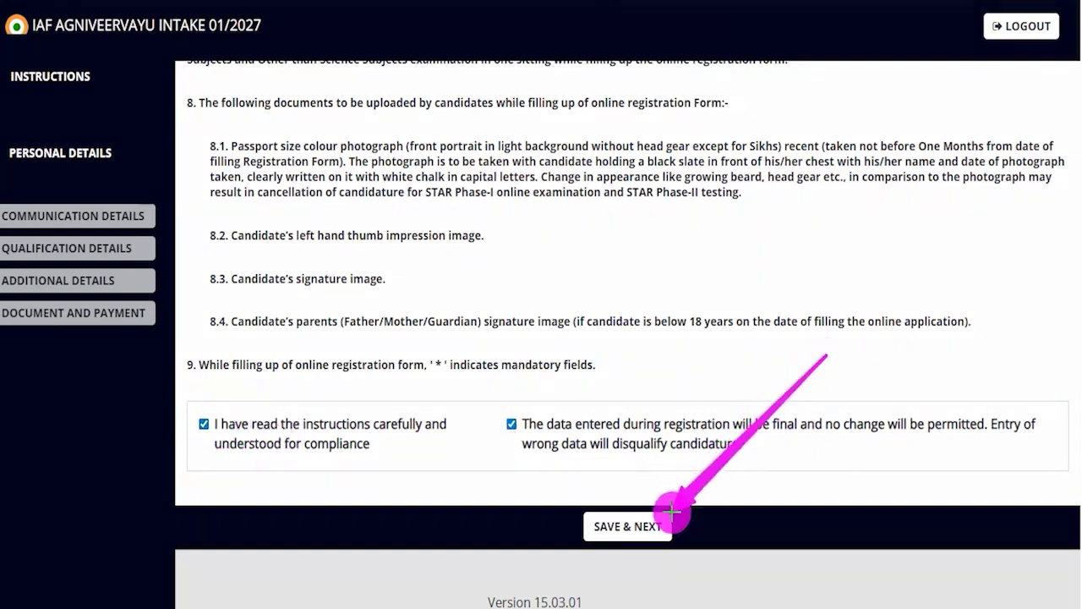
left_click(649, 515)
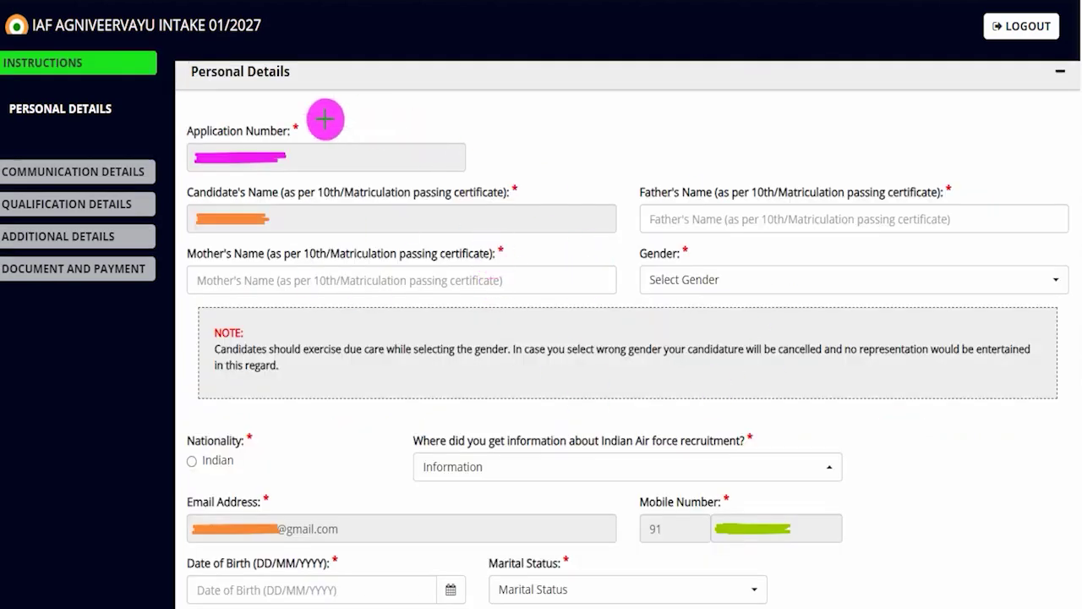
Mark the application number, candidate's name, email, father's name, mother's name and gender fields on the Personal Details form.
left_click_drag(311, 111, 366, 65)
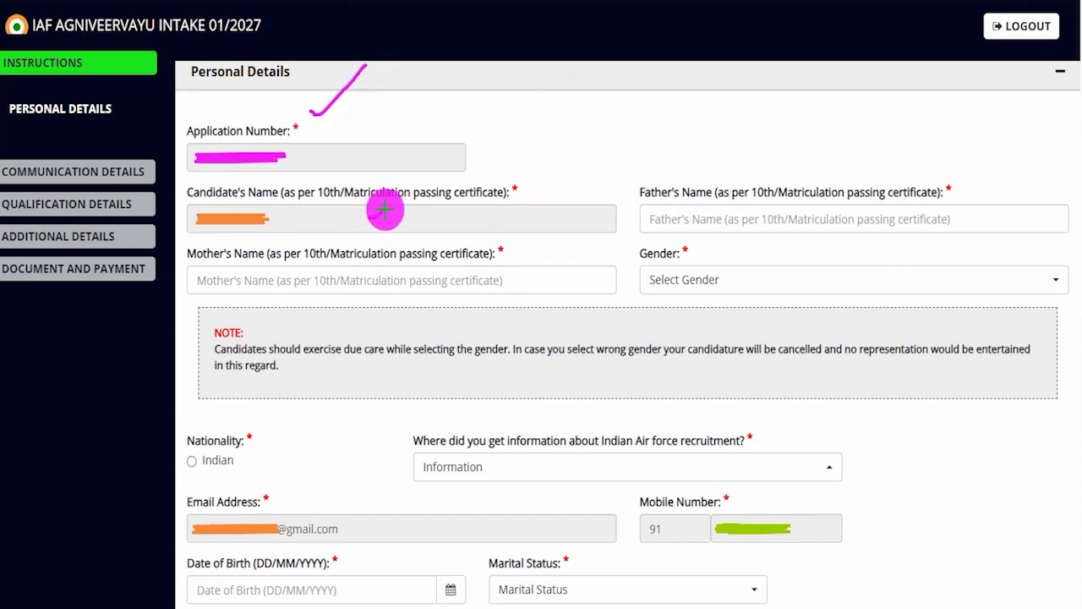
left_click_drag(369, 218, 423, 177)
left_click_drag(322, 530, 354, 508)
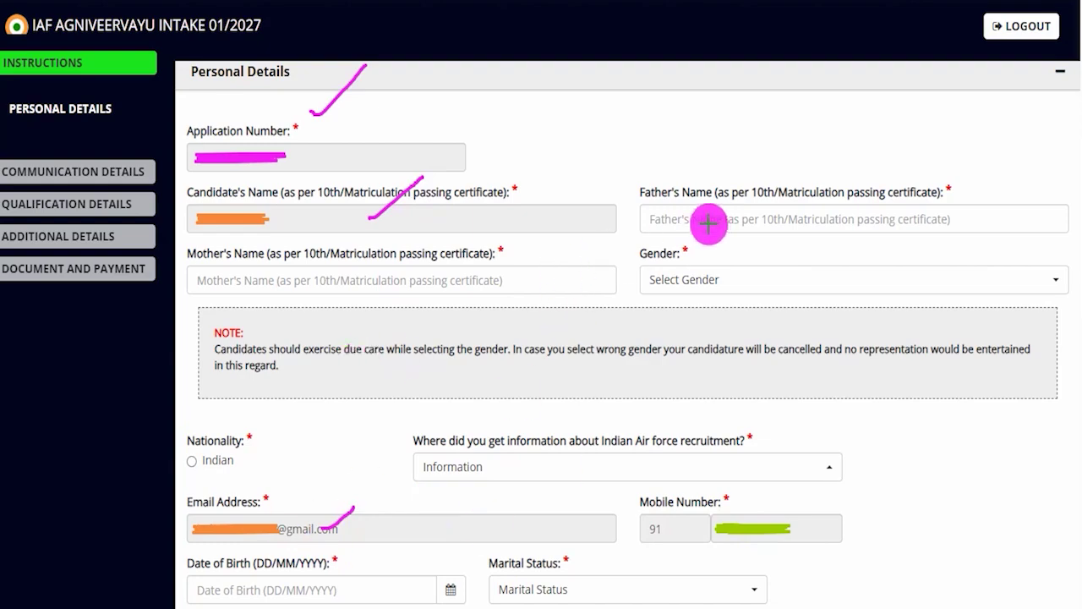
left_click_drag(698, 220, 753, 154)
left_click_drag(240, 285, 321, 283)
left_click_drag(766, 282, 819, 216)
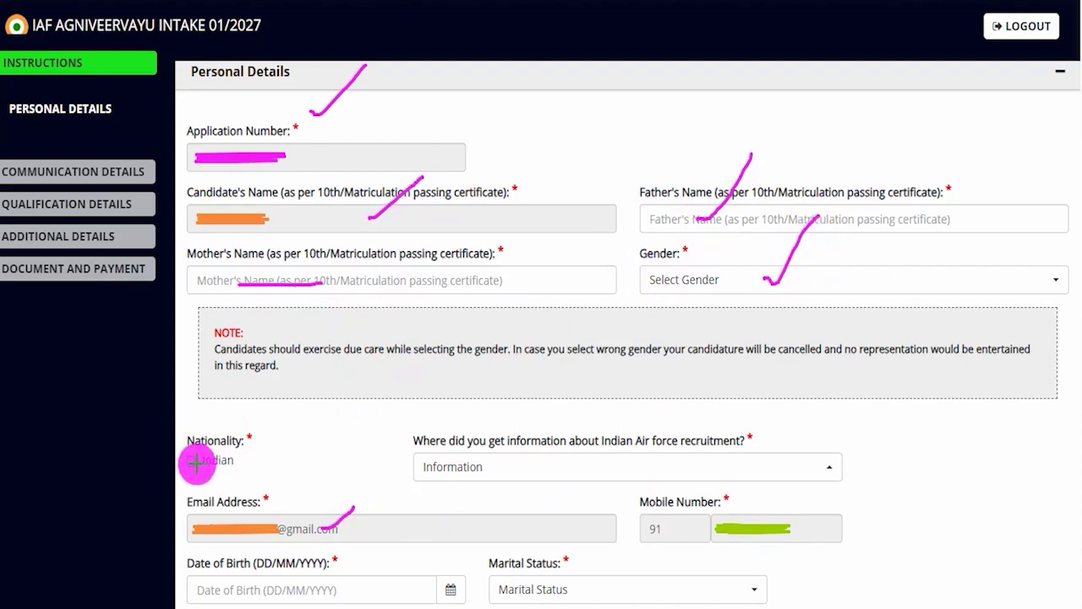
Mark the nationality, recruitment information source, date of birth and marital status fields on the Personal Details form.
left_click_drag(216, 441, 228, 418)
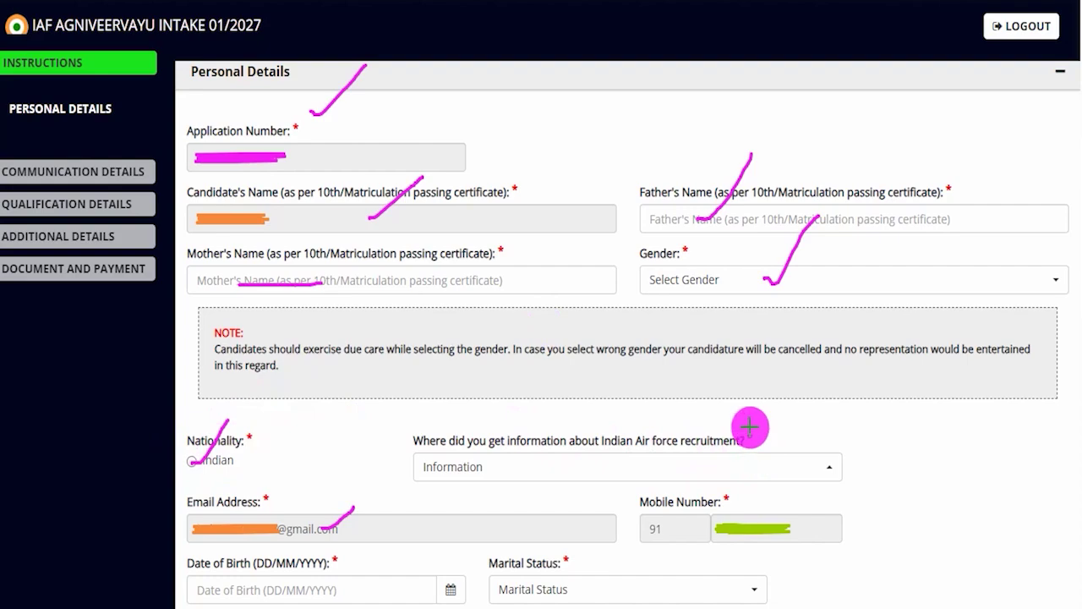
left_click_drag(761, 439, 791, 399)
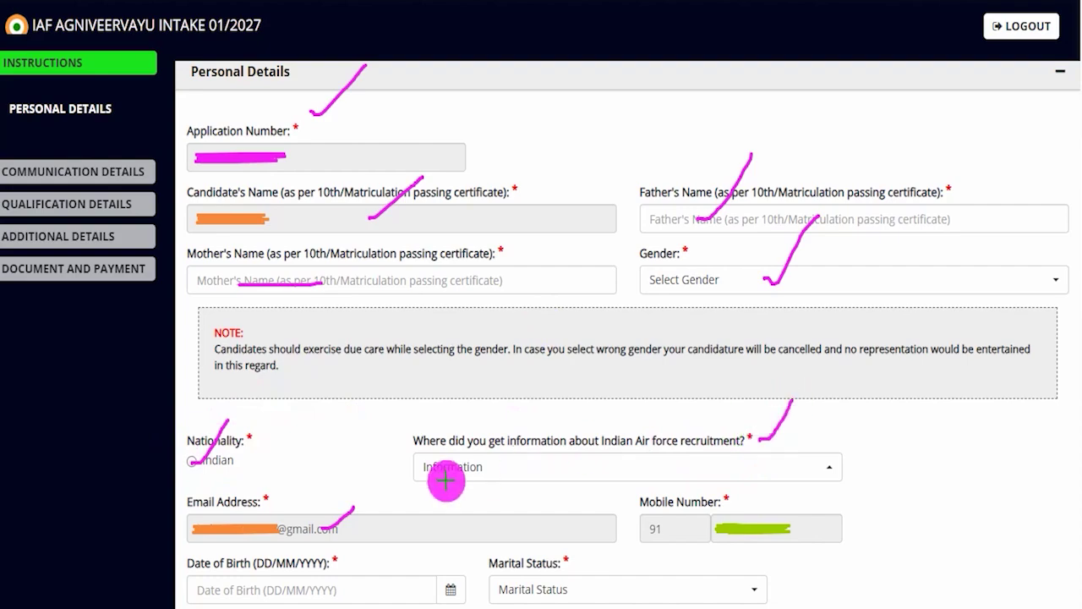
left_click_drag(491, 468, 580, 408)
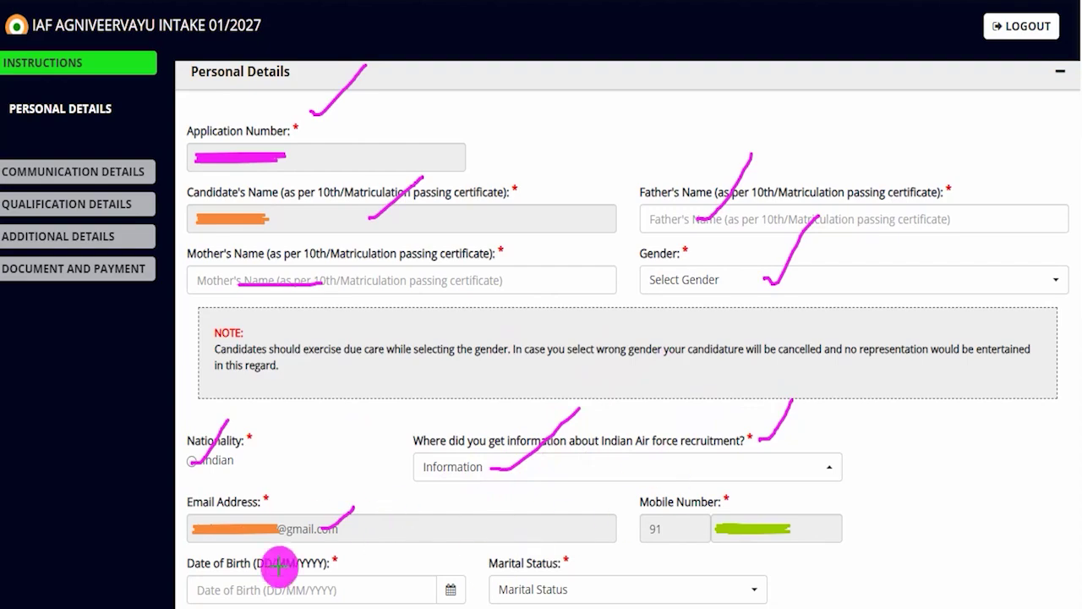
left_click_drag(447, 584, 481, 531)
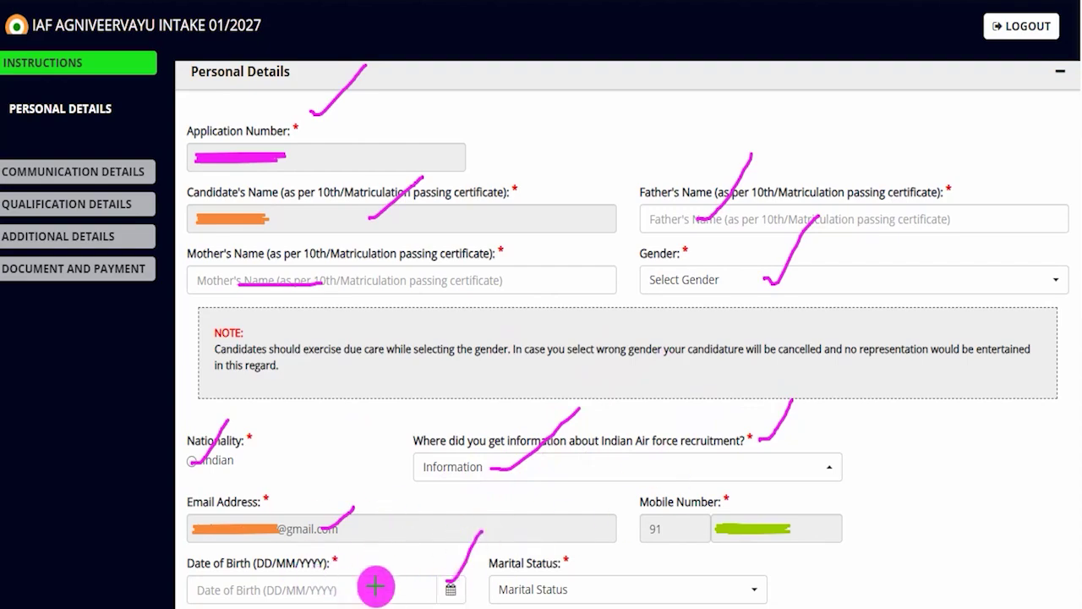
left_click_drag(332, 586, 387, 585)
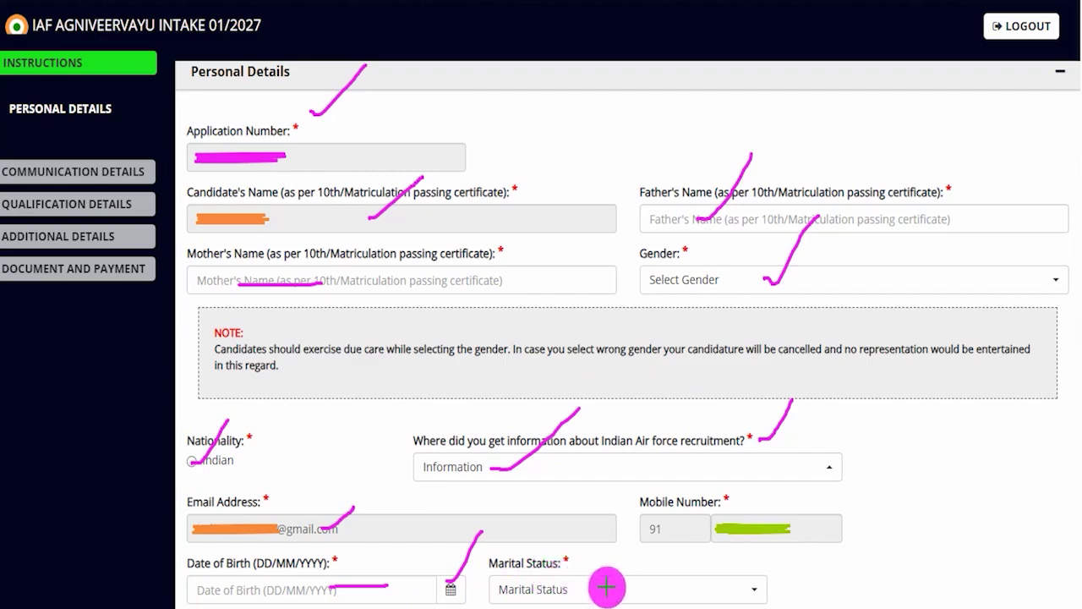
left_click_drag(602, 583, 642, 526)
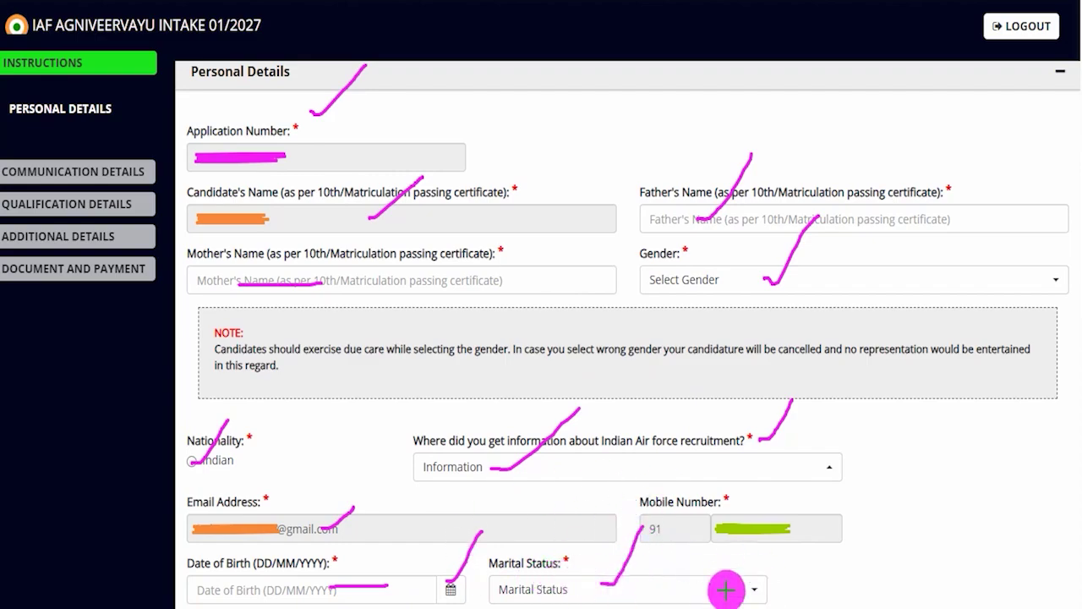
In Domicile Details, choose the Permanent Domicile category with Uttar Pradesh as the state and Saharanpur as the district.
scroll(865, 319, "down", 3)
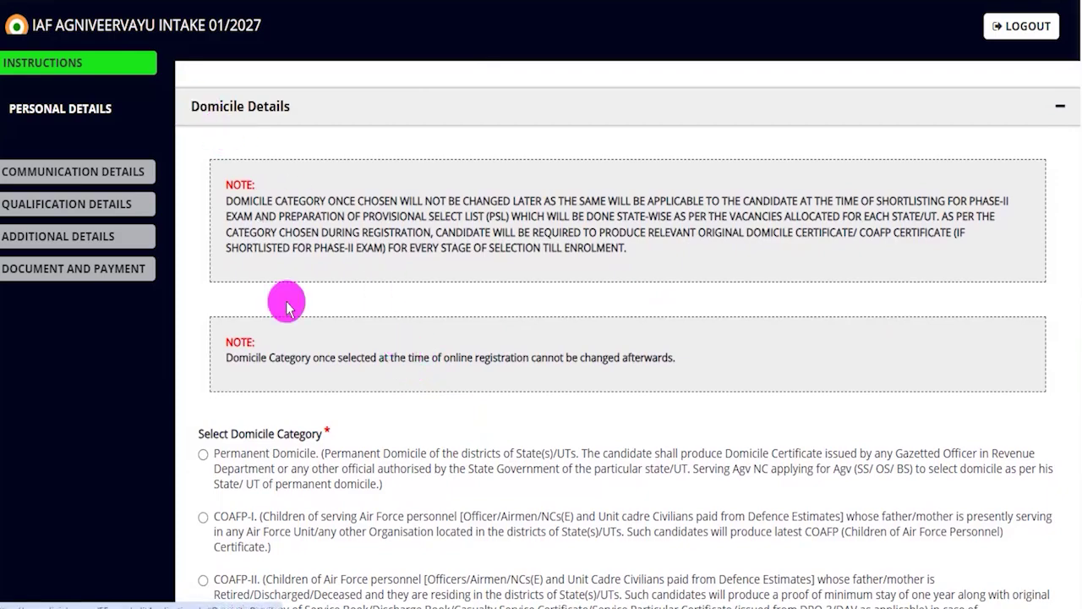
scroll(295, 389, "down", 3)
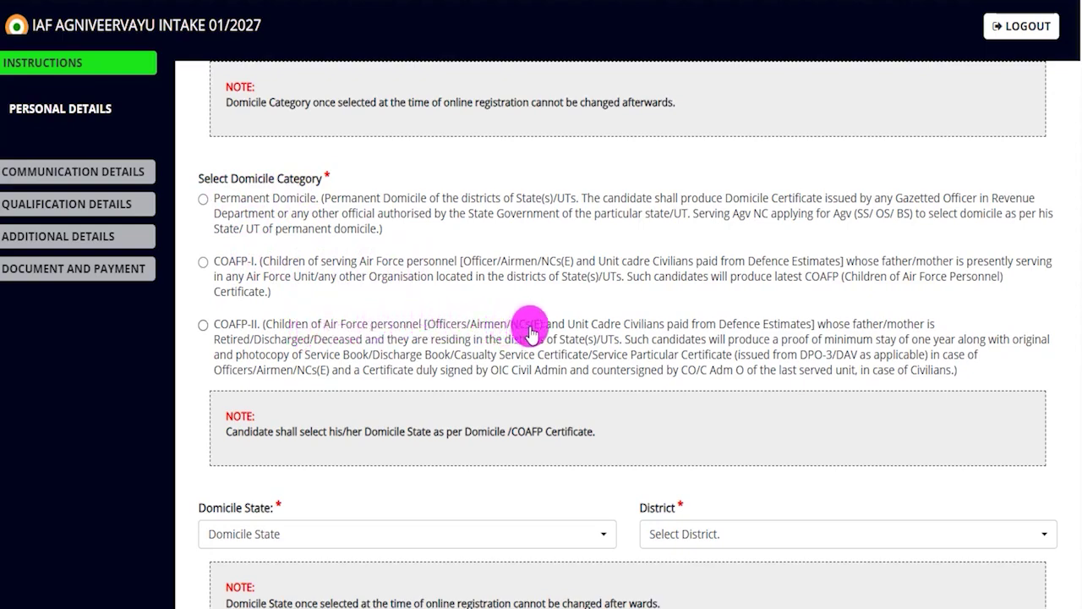
left_click(204, 201)
scroll(285, 382, "down", 2)
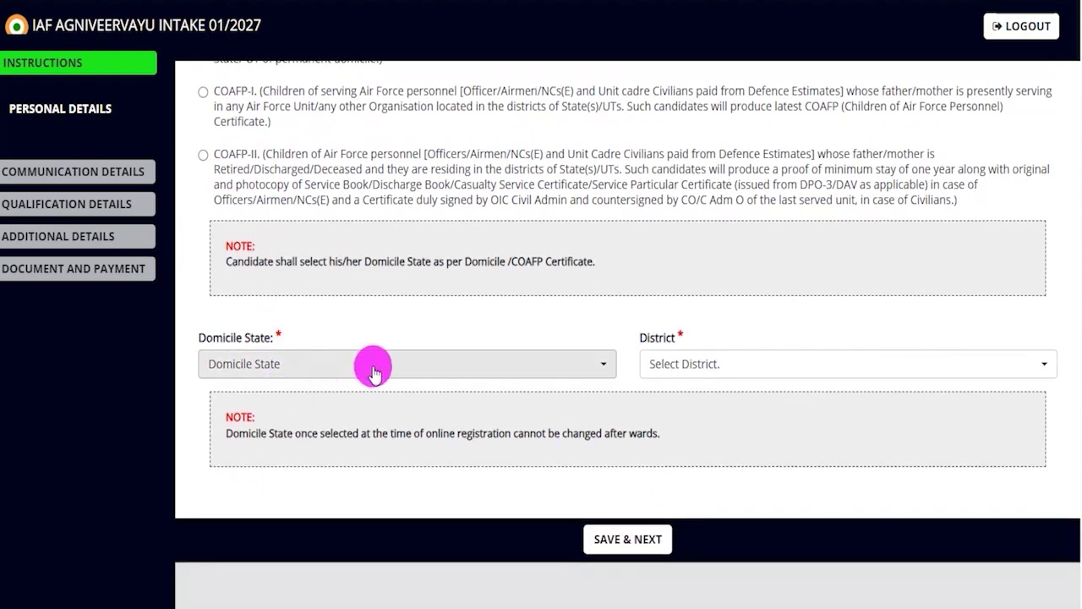
left_click(373, 370)
scroll(345, 302, "down", 5)
left_click(245, 292)
left_click(696, 362)
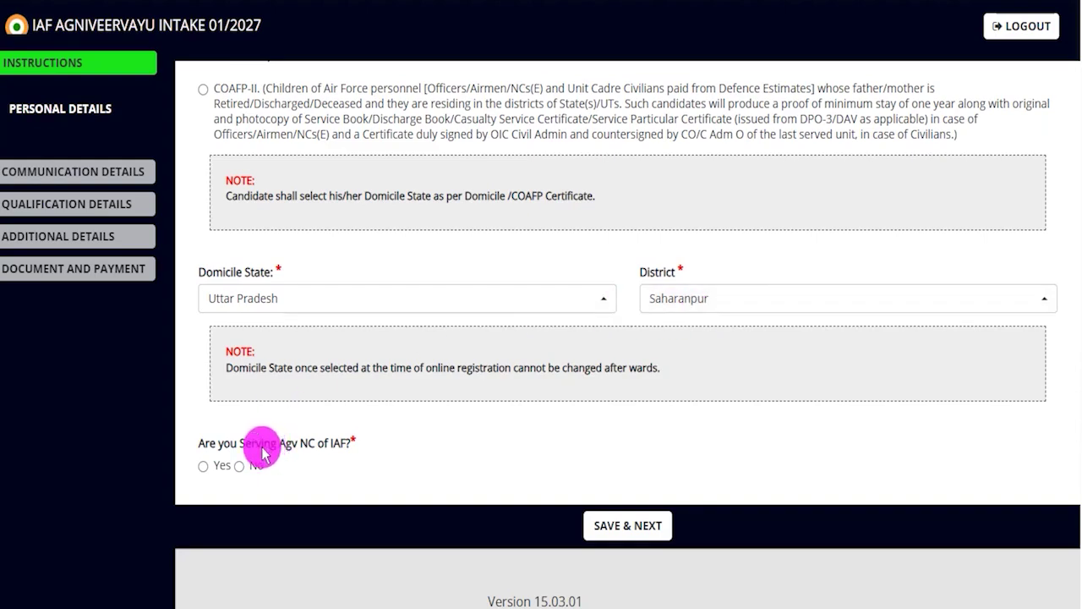
Answer Yes to the serving Agv NC question and point out the Agv NC Number and Present Unit fields.
left_click_drag(224, 448, 288, 443)
left_click(205, 467)
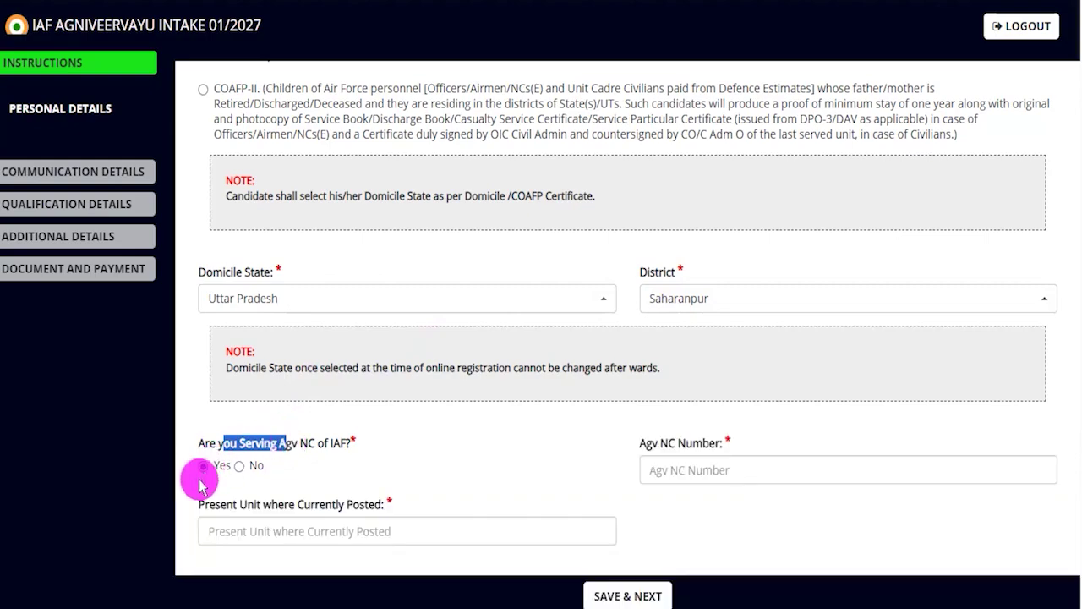
scroll(625, 448, "down", 1)
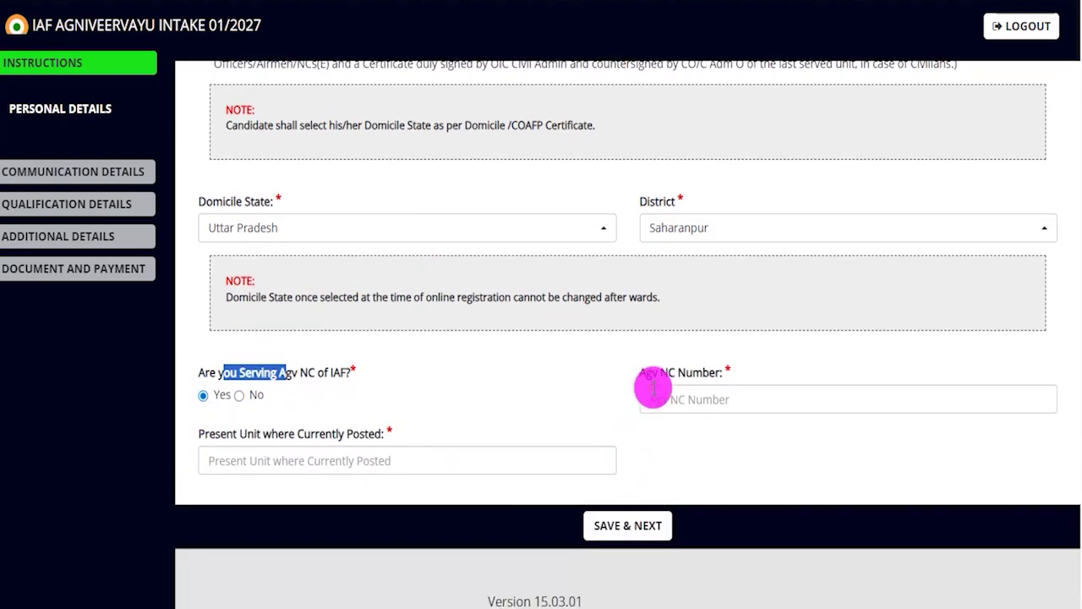
left_click(260, 457)
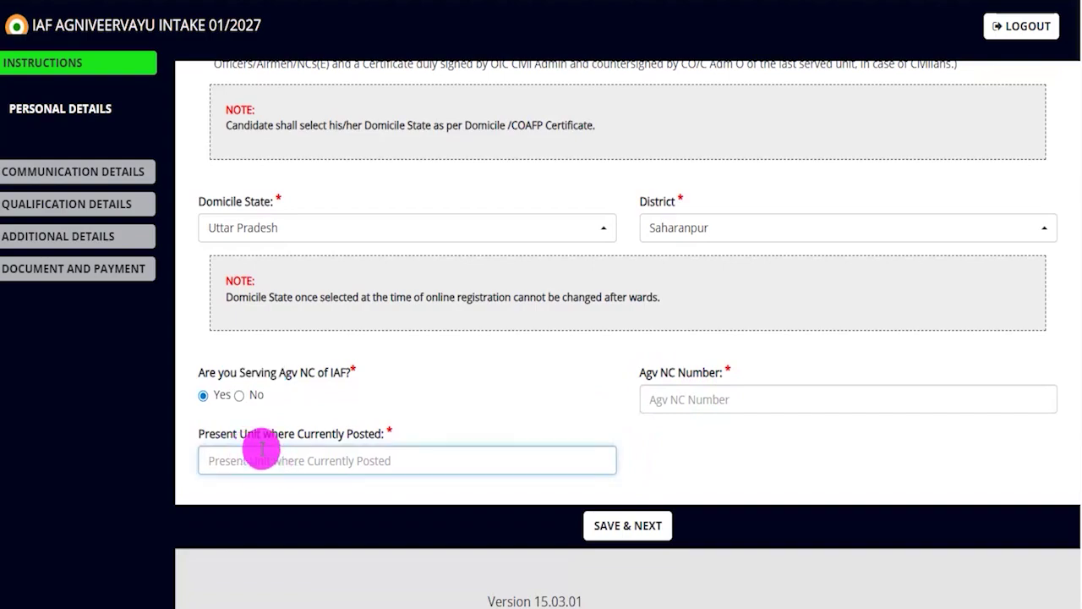
Answer No to the serving Agv NC question, point an arrow at Save & Next, and continue to Communication Details.
left_click(240, 395)
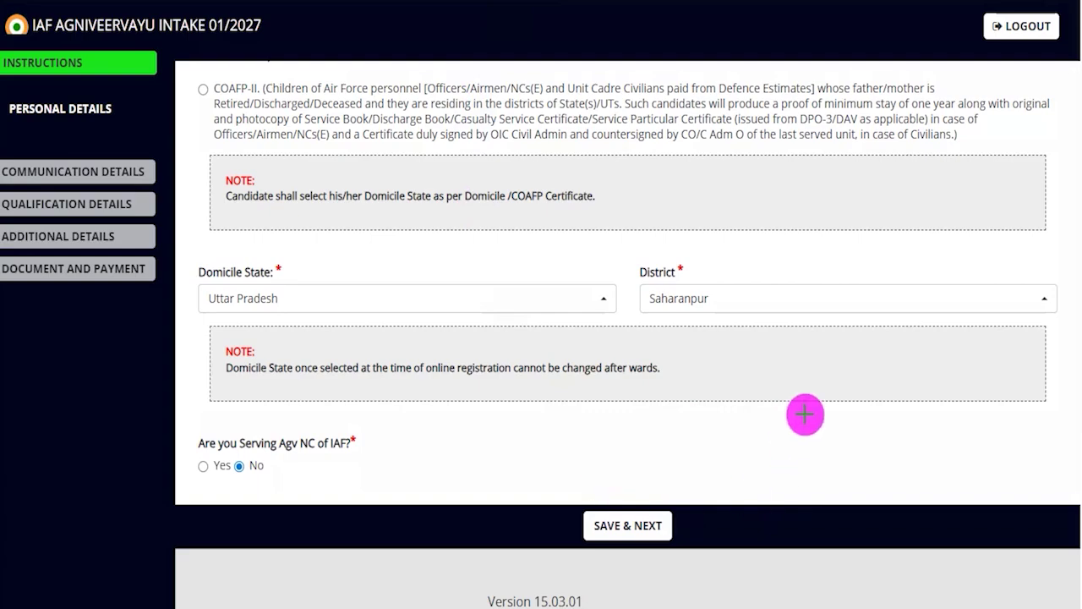
left_click_drag(839, 347, 682, 508)
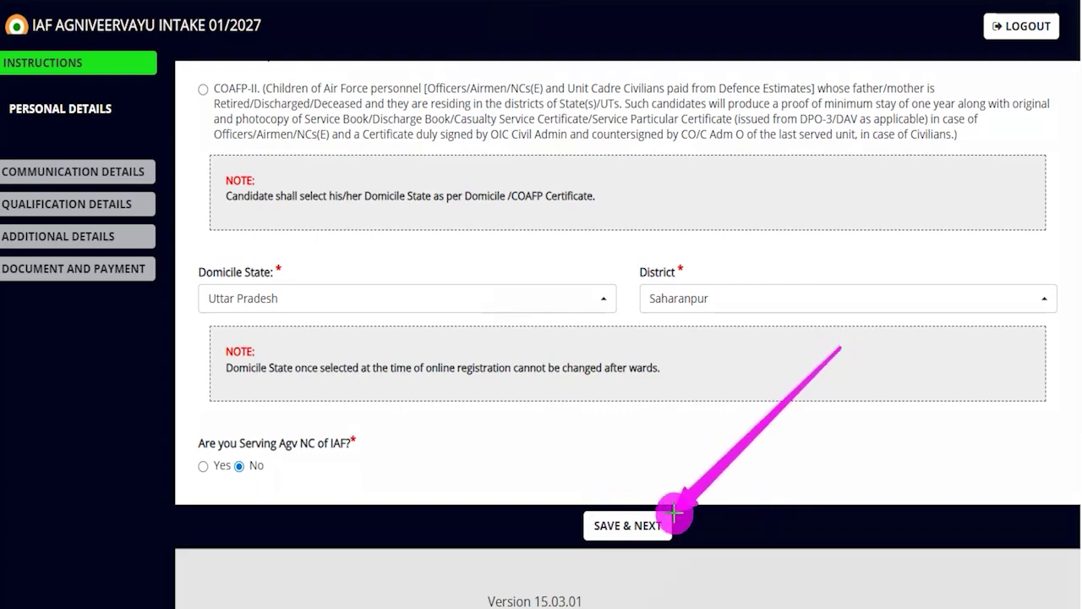
left_click(655, 512)
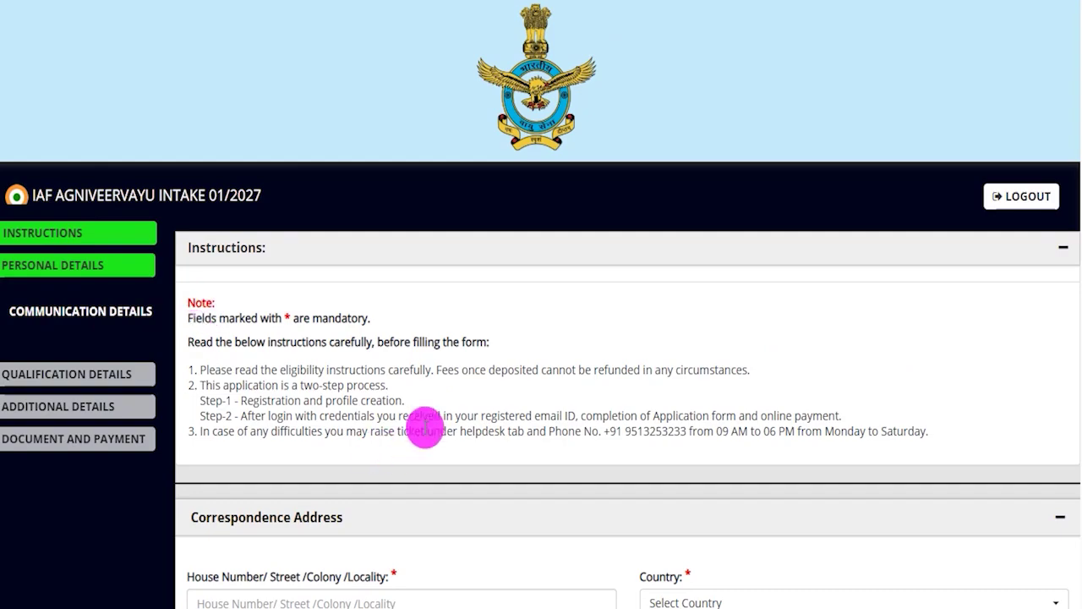
Go through the Correspondence Address fields, checking the country, state and district lists without choosing anything.
scroll(425, 427, "down", 3)
scroll(421, 385, "down", 1)
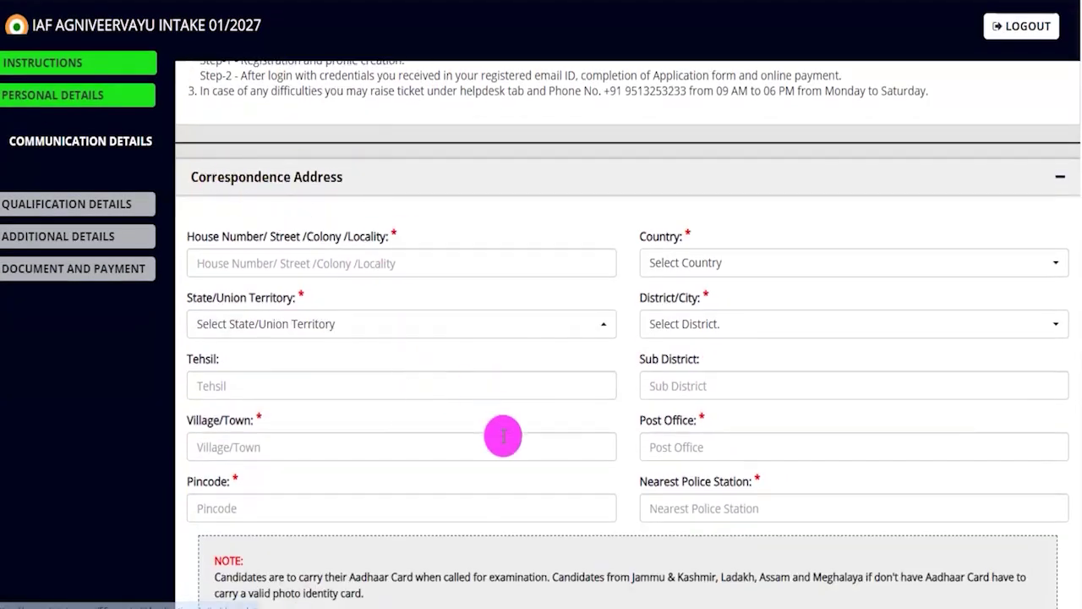
left_click(790, 262)
left_click(440, 330)
left_click(657, 321)
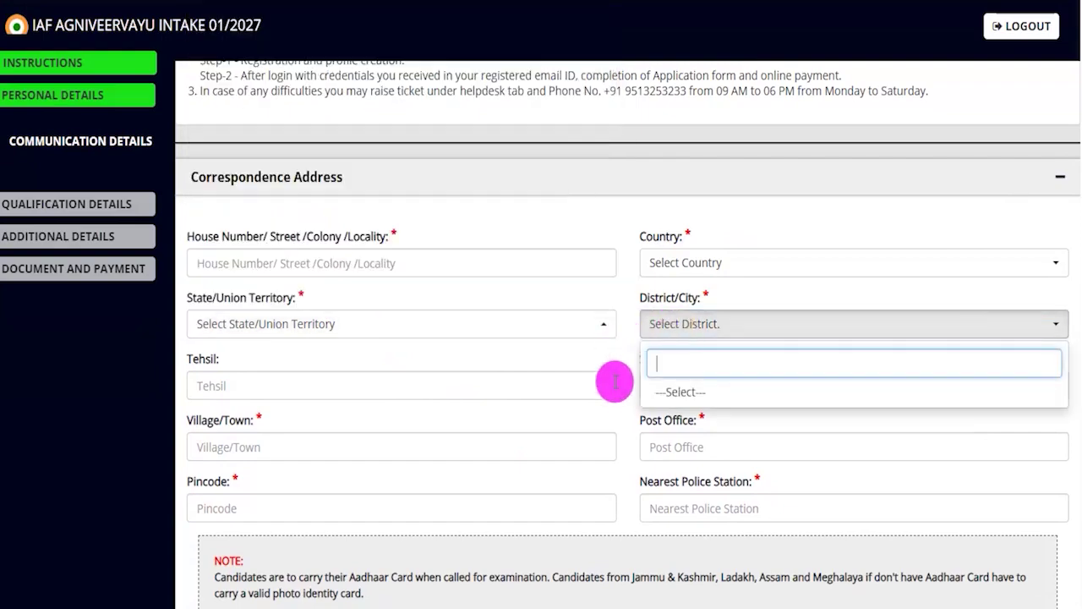
left_click(618, 376)
Highlight the last-four-digits instruction for the Aadhaar number and point out its entry field.
scroll(630, 465, "down", 1)
scroll(630, 465, "down", 4)
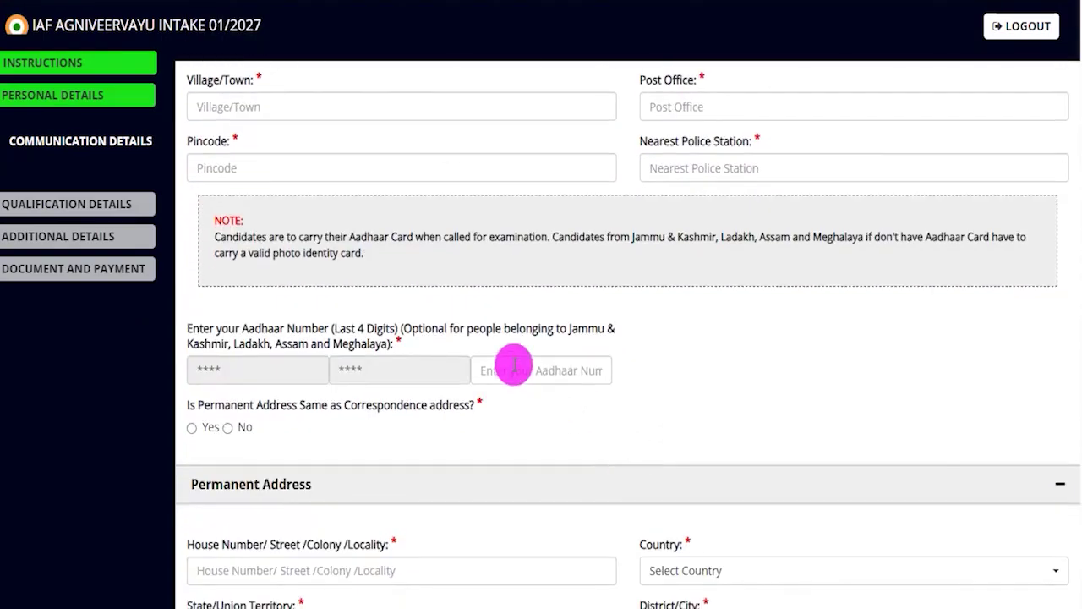
left_click_drag(355, 328, 415, 330)
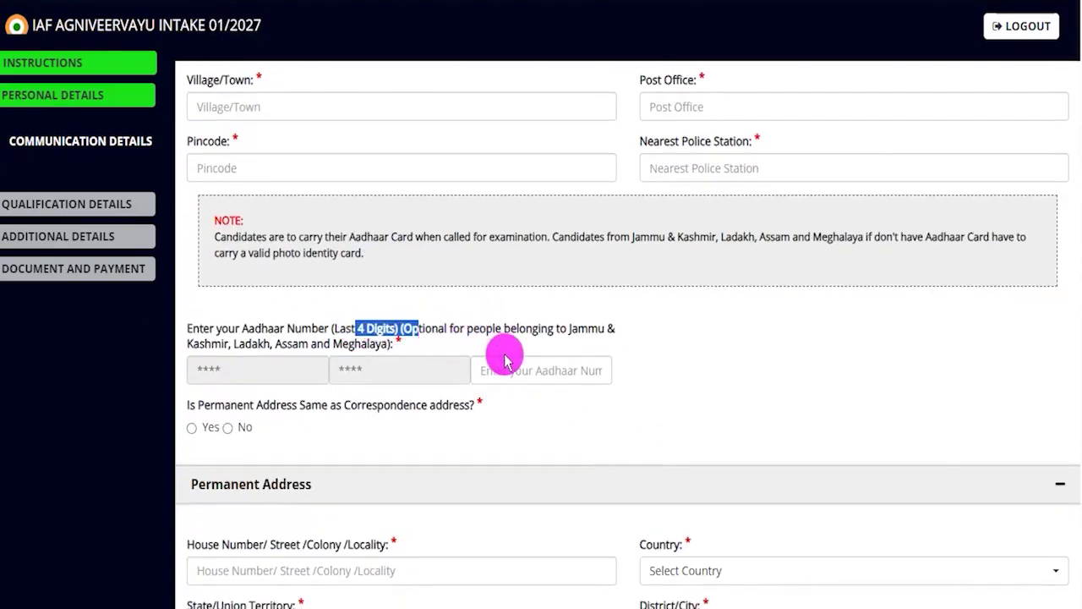
left_click(539, 370)
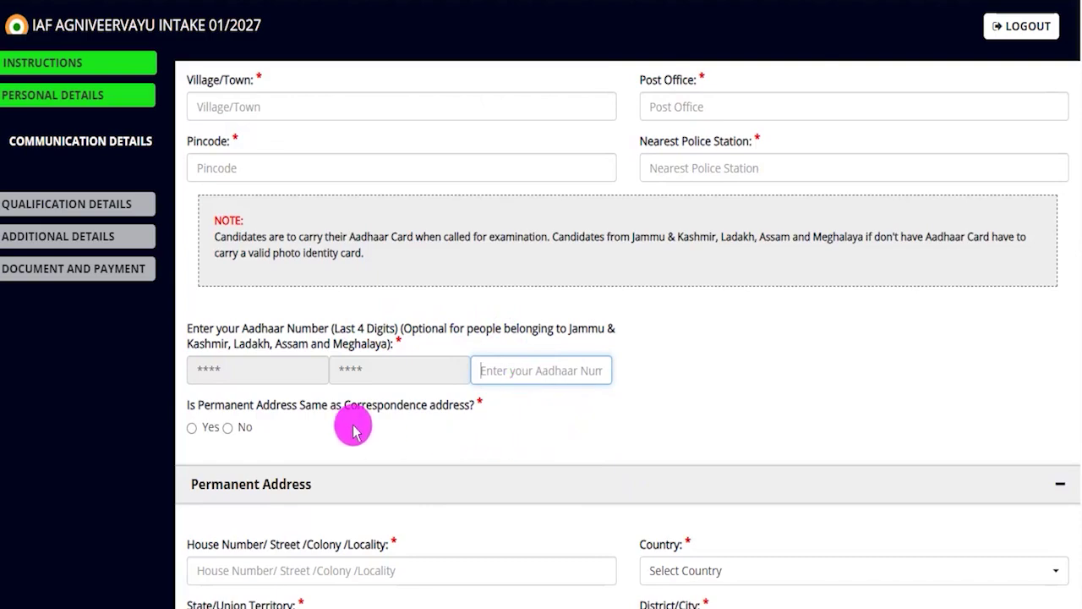
Go through the Permanent Address fields, checking the house number, country, state and district entries without filling them in.
scroll(350, 418, "down", 3)
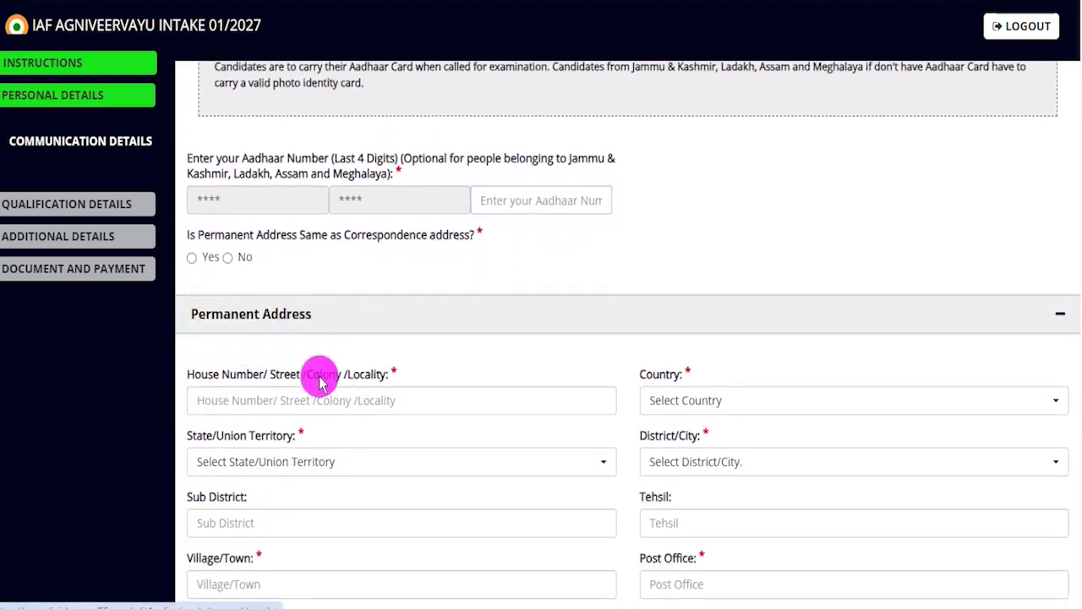
left_click(346, 399)
left_click(733, 413)
left_click(435, 461)
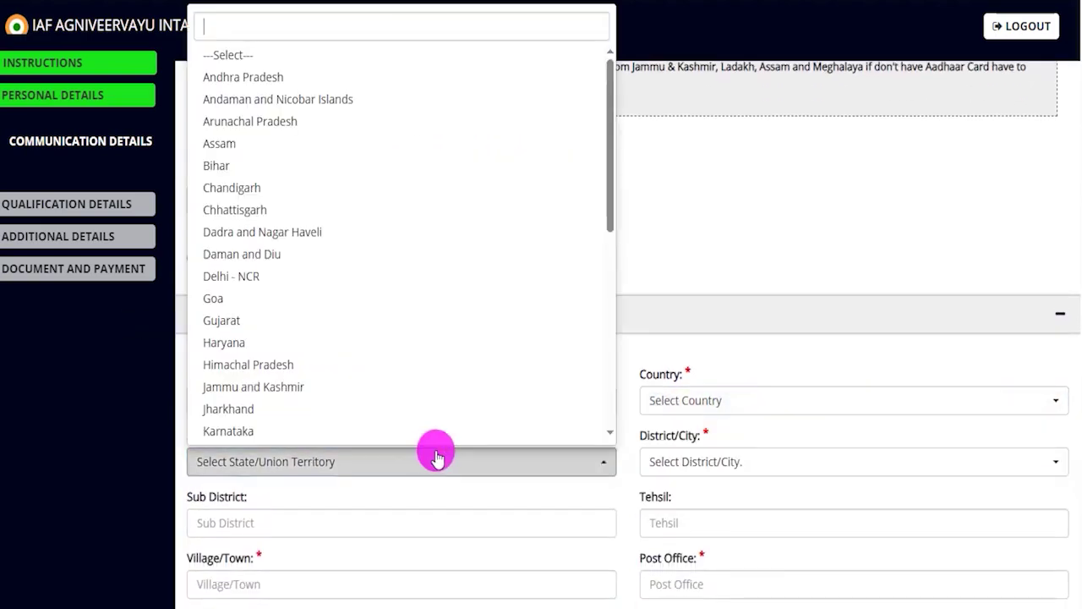
left_click(681, 461)
left_click(324, 358)
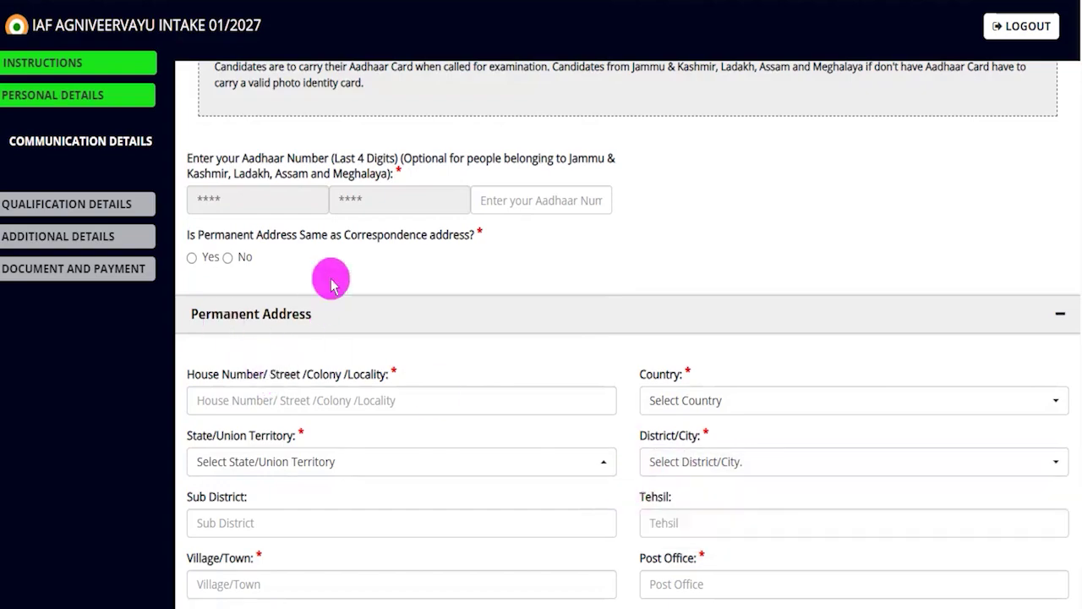
Review both address sections, point an arrow at Save & Next, and continue to Qualification Details.
scroll(389, 264, "up", 5)
scroll(280, 443, "down", 3)
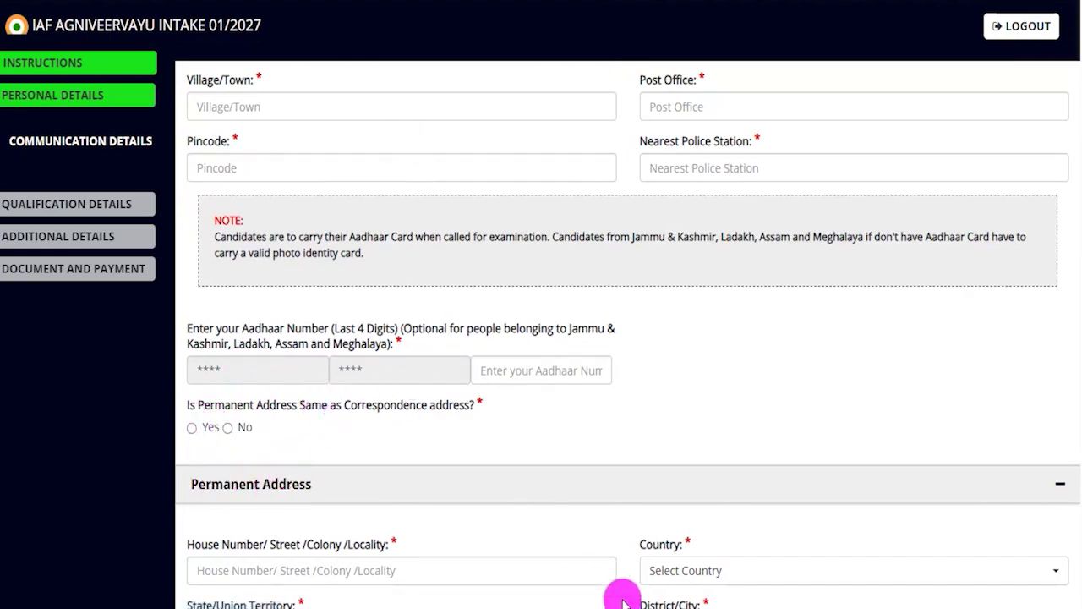
scroll(642, 442, "down", 4)
scroll(626, 444, "down", 1)
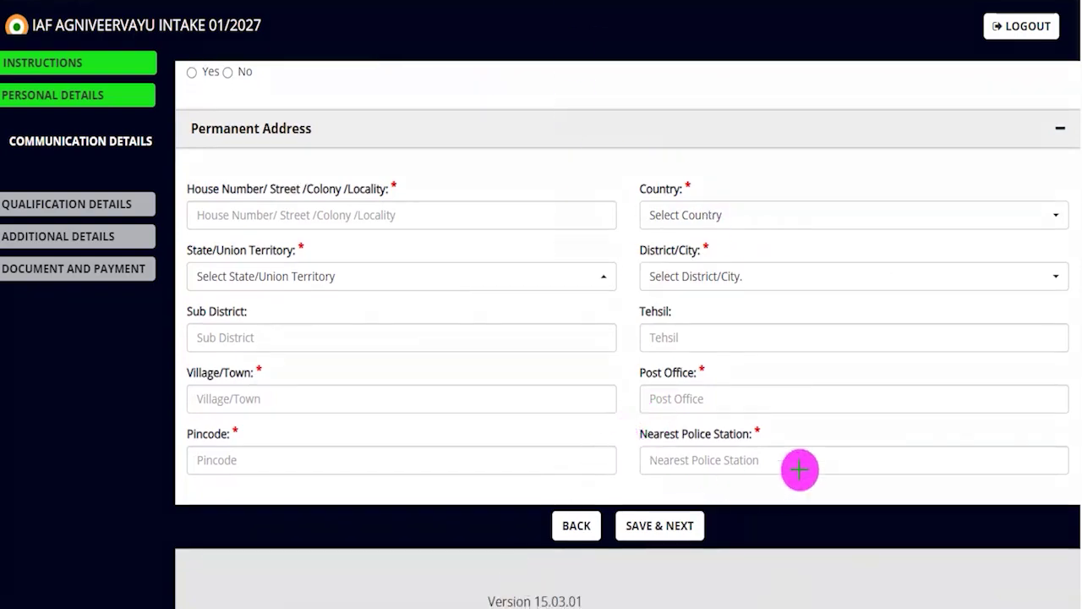
mouse_move(865, 382)
left_mouse_down()
mouse_move(744, 464)
mouse_move(704, 515)
left_mouse_up()
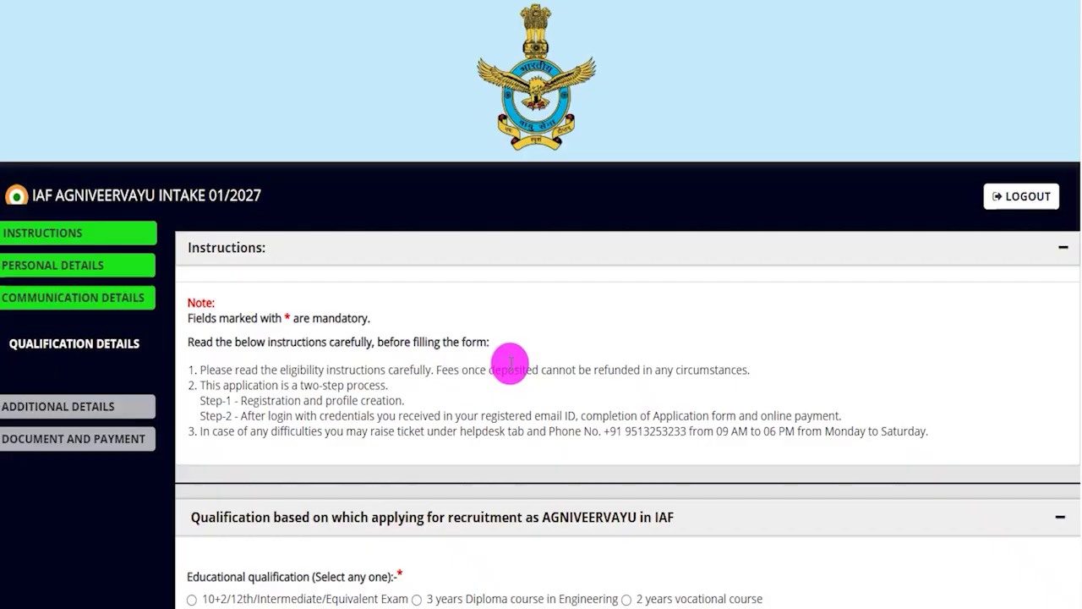
Choose 10+2/12th/Intermediate/Equivalent Exam as the educational qualification.
scroll(356, 349, "down", 1)
scroll(356, 350, "down", 5)
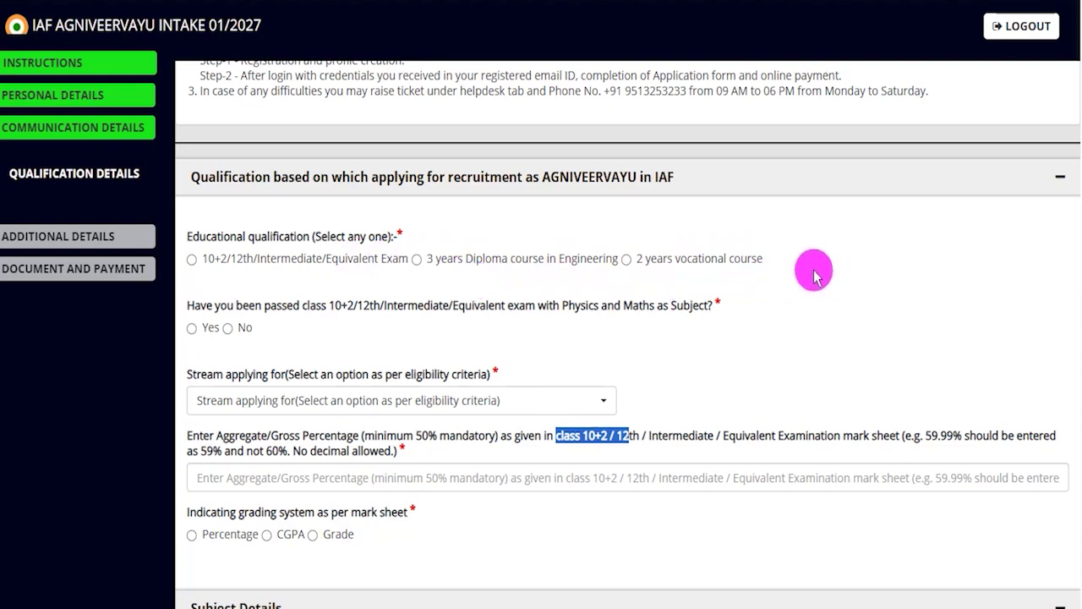
left_click(191, 260)
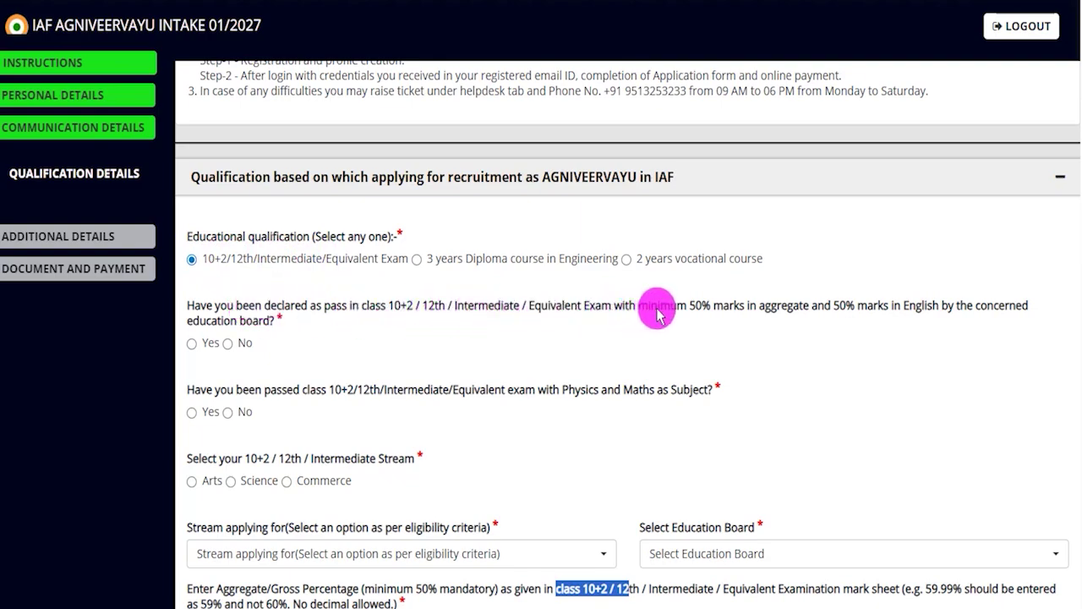
Highlight the 50% aggregate and 50% English marks requirements, and answer Yes to having passed with those marks.
left_click(698, 312)
left_click_drag(698, 311, 766, 311)
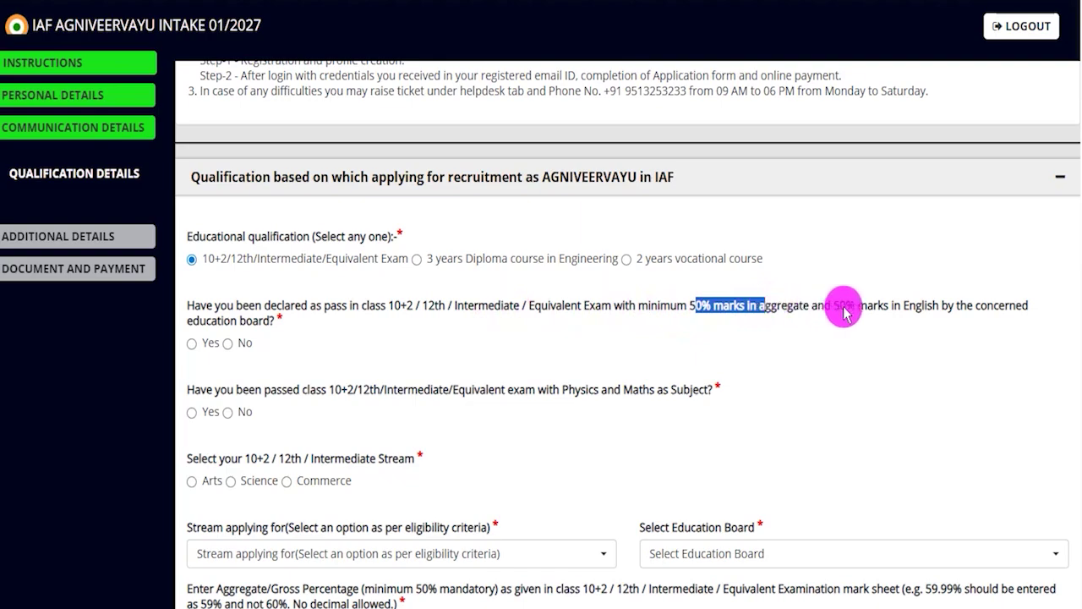
left_click_drag(840, 312, 909, 311)
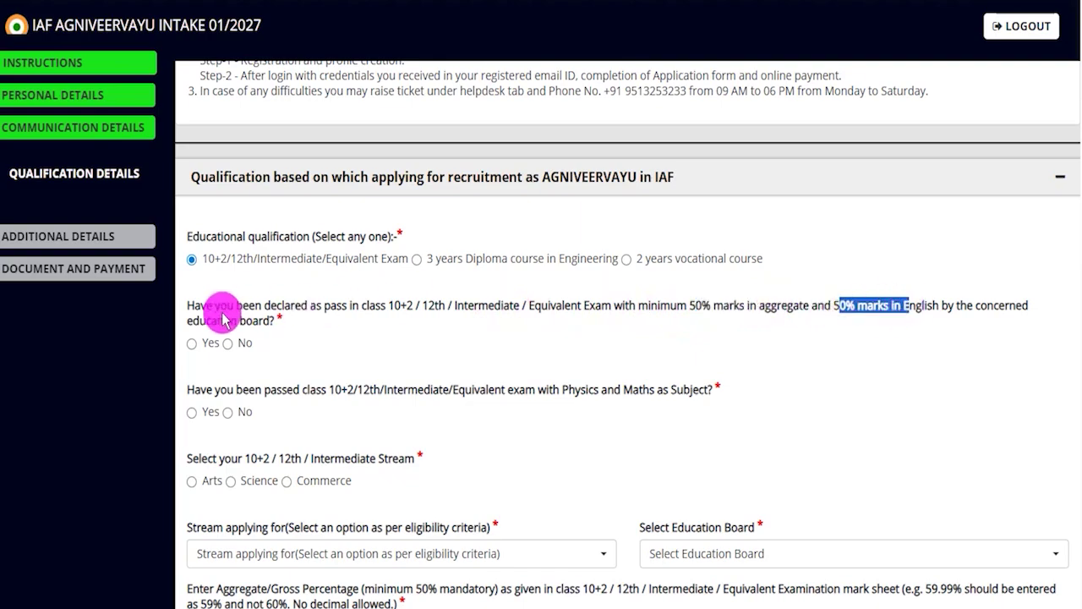
left_click(194, 345)
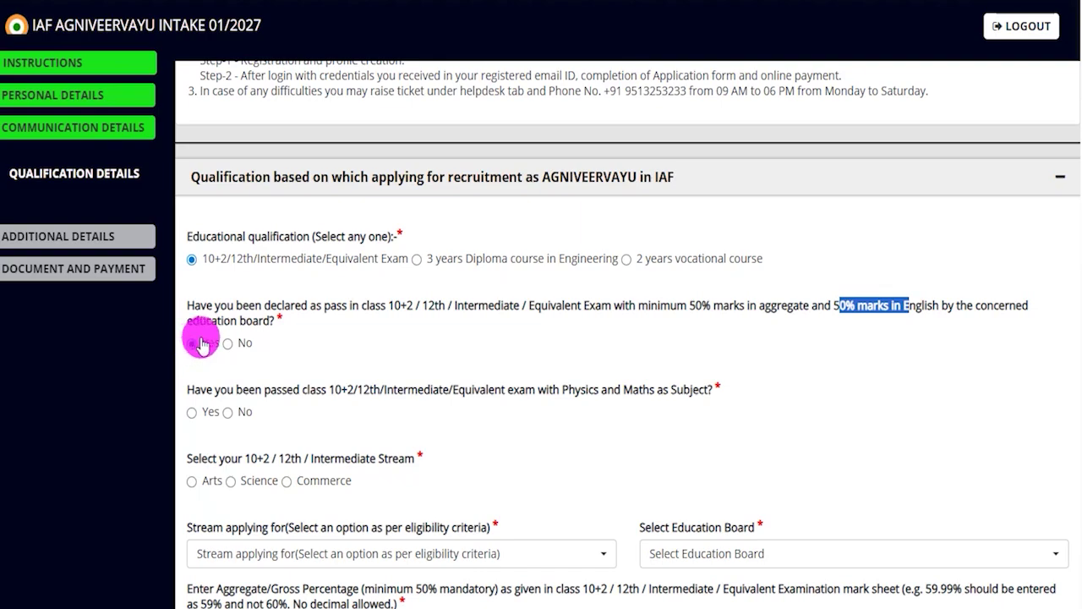
Try the 3 years Diploma option, return to 10+2/12th/Intermediate, and answer Yes again to the 50% marks question.
left_click(417, 261)
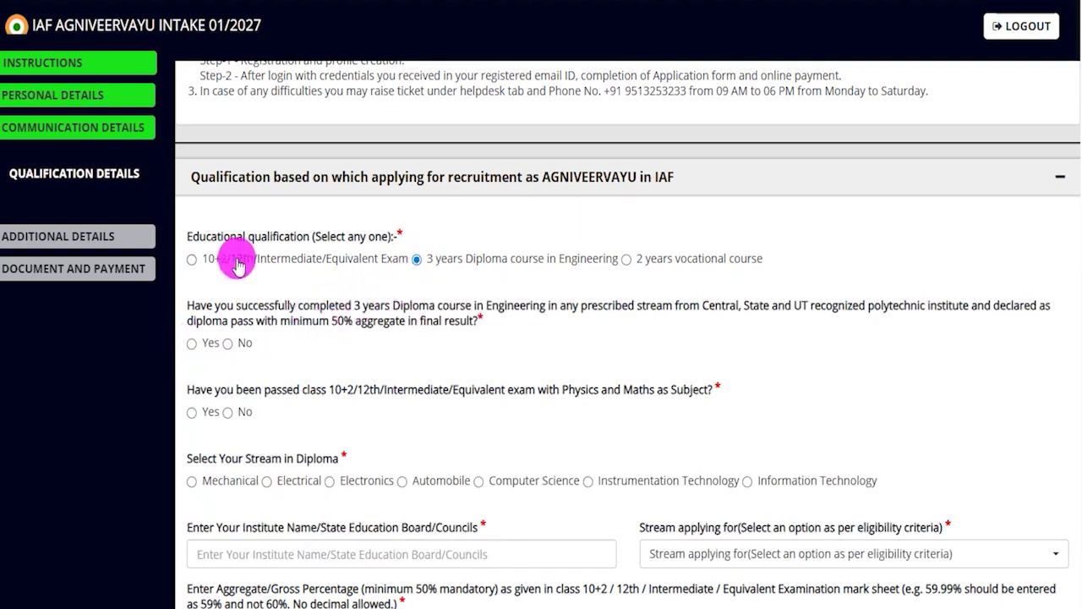
left_click(193, 263)
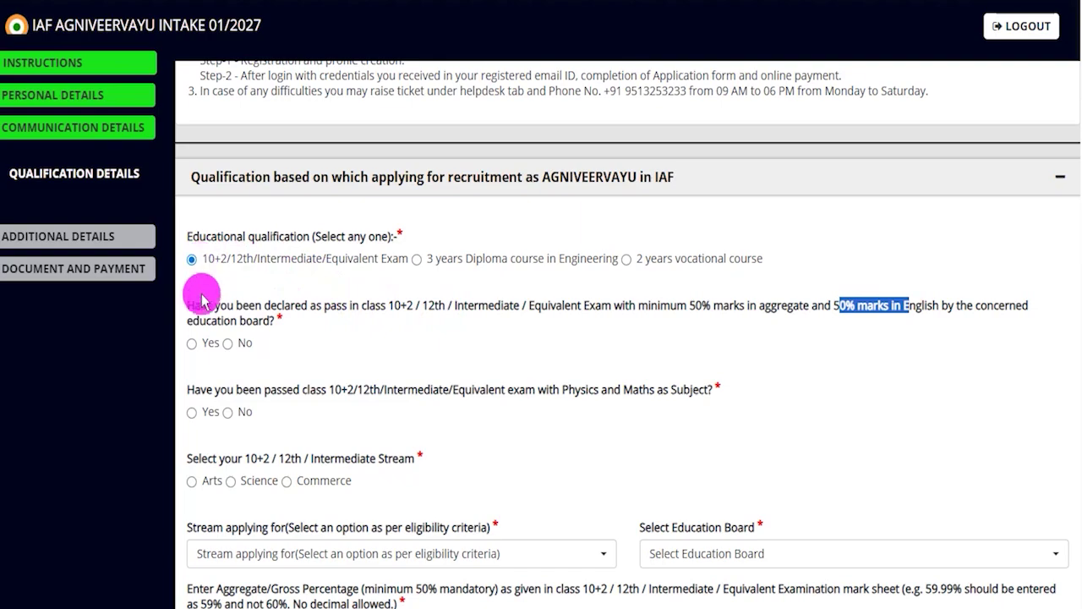
left_click(192, 344)
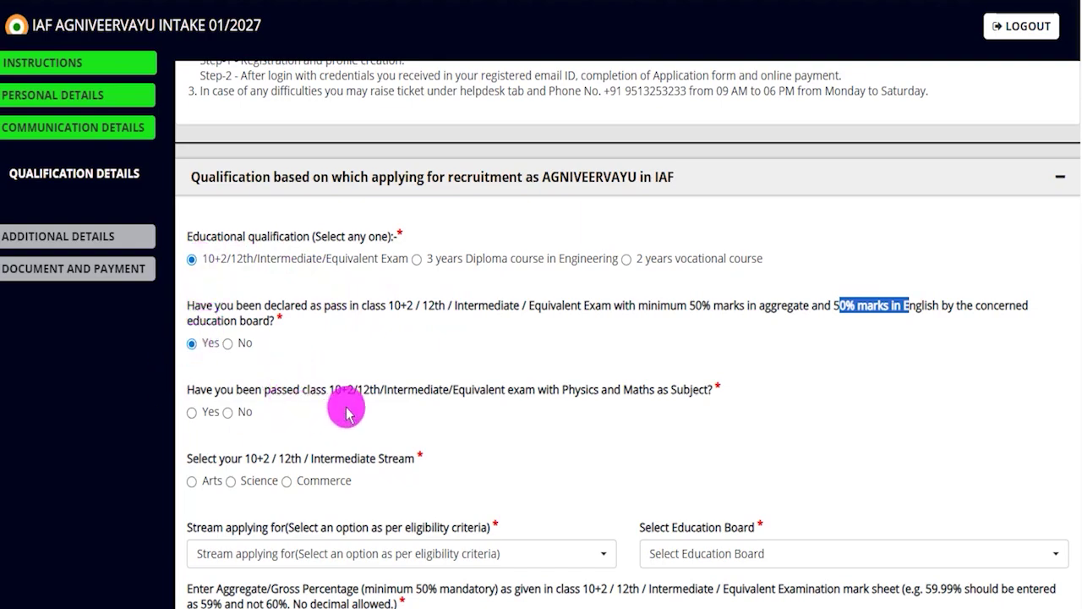
Answer Yes to having passed with Physics and Maths as subjects, and choose Science as the 10+2/12th stream.
left_click_drag(449, 394, 698, 394)
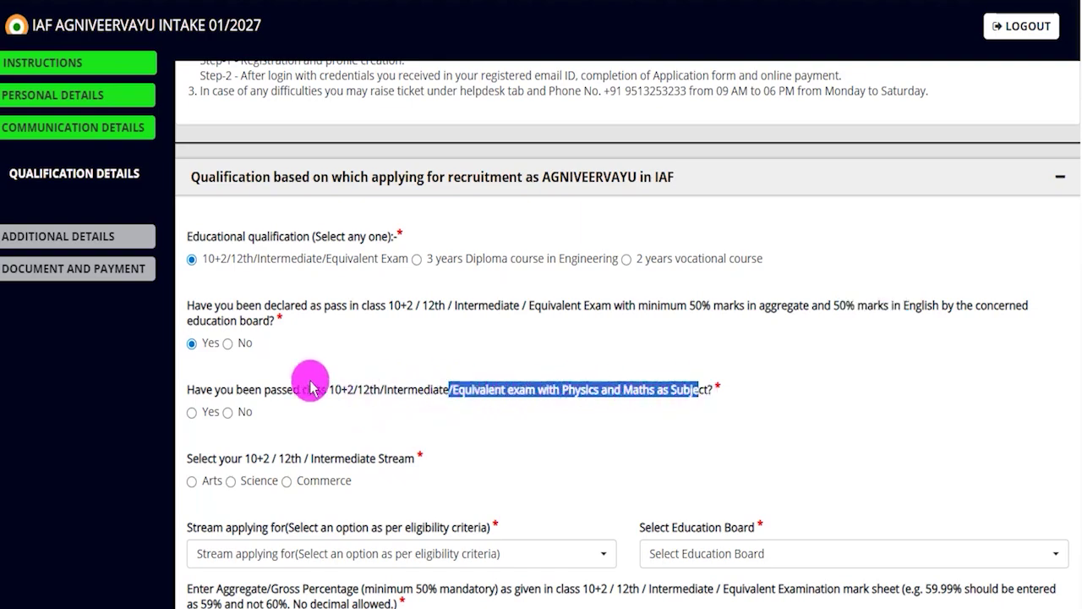
left_click(191, 412)
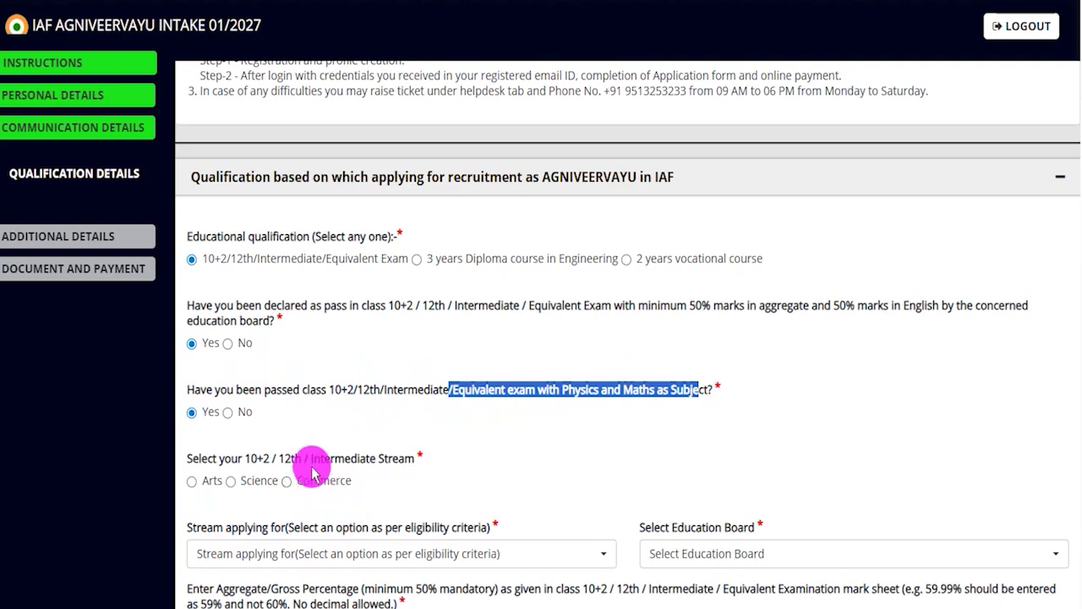
left_click_drag(243, 457, 392, 457)
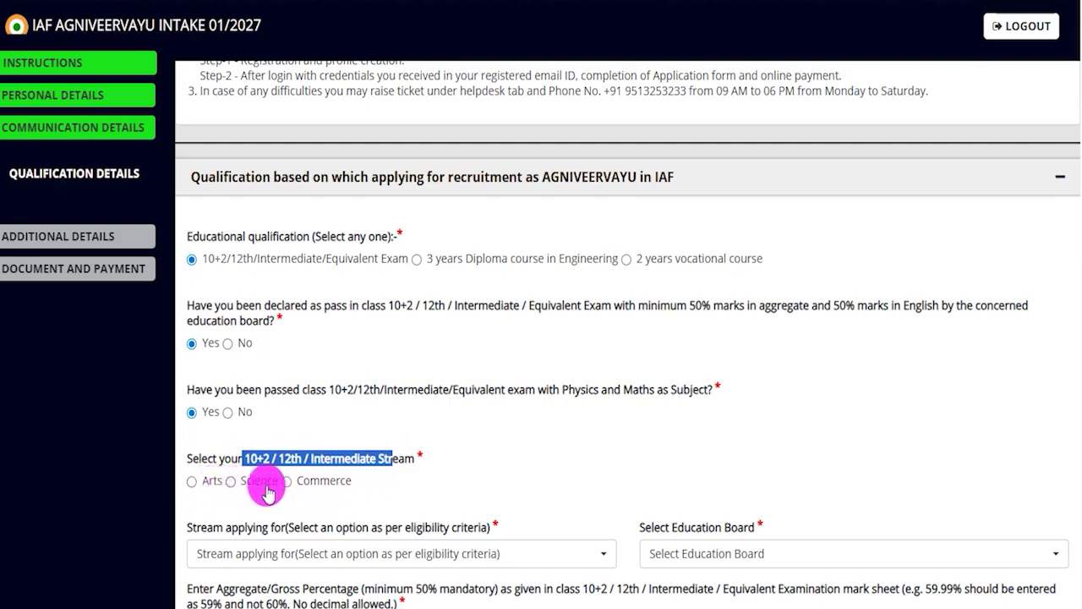
left_click(231, 481)
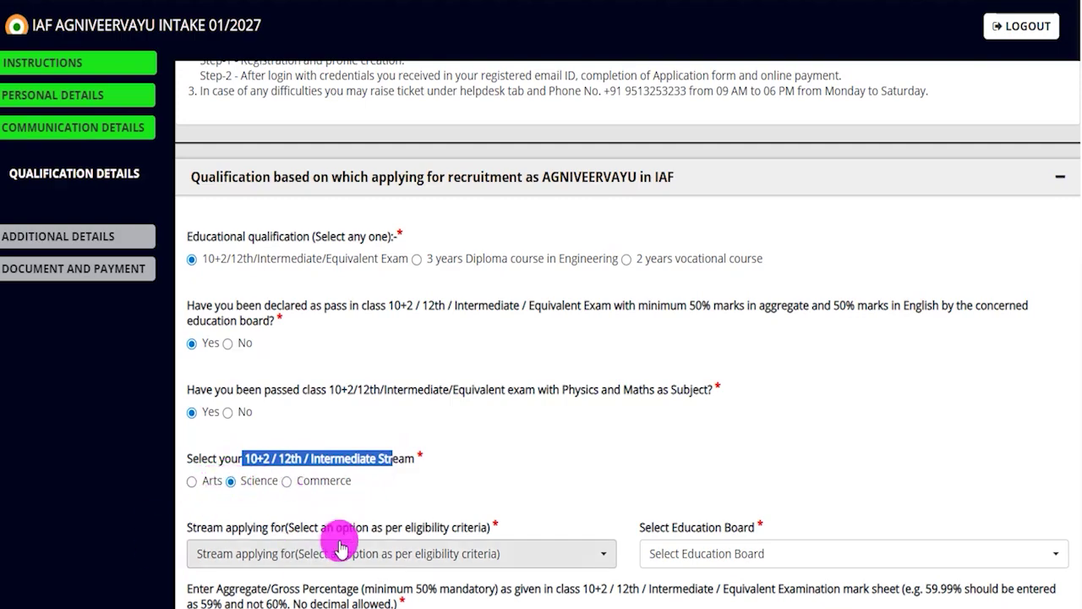
scroll(442, 461, "down", 2)
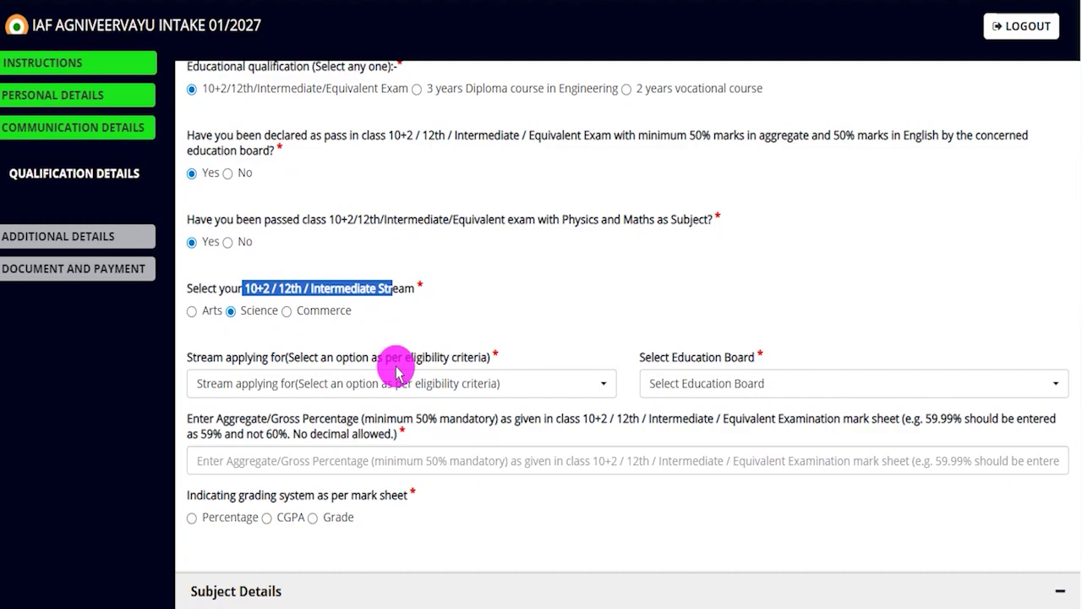
left_click(286, 312)
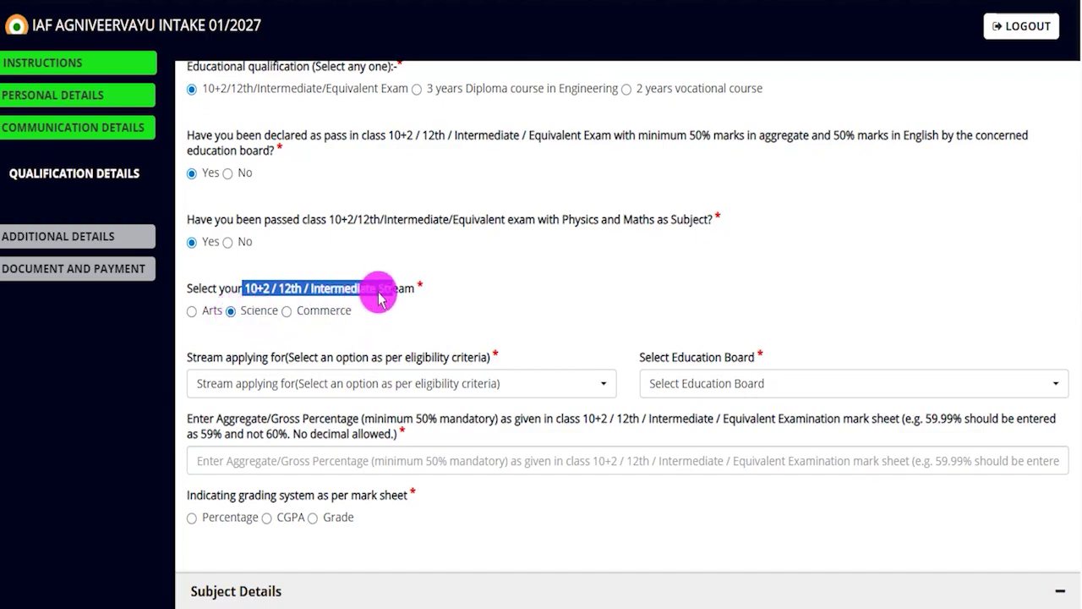
Set the stream applied for to Science Subjects and the education board to Central Board of Secondary Education (CBSE).
left_click(279, 387)
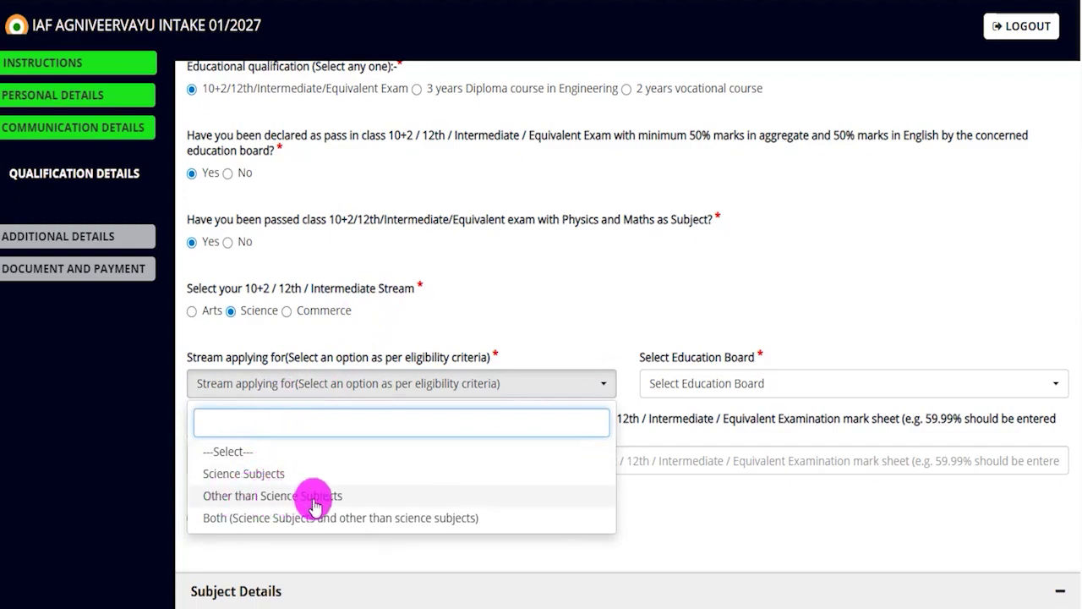
left_click(254, 480)
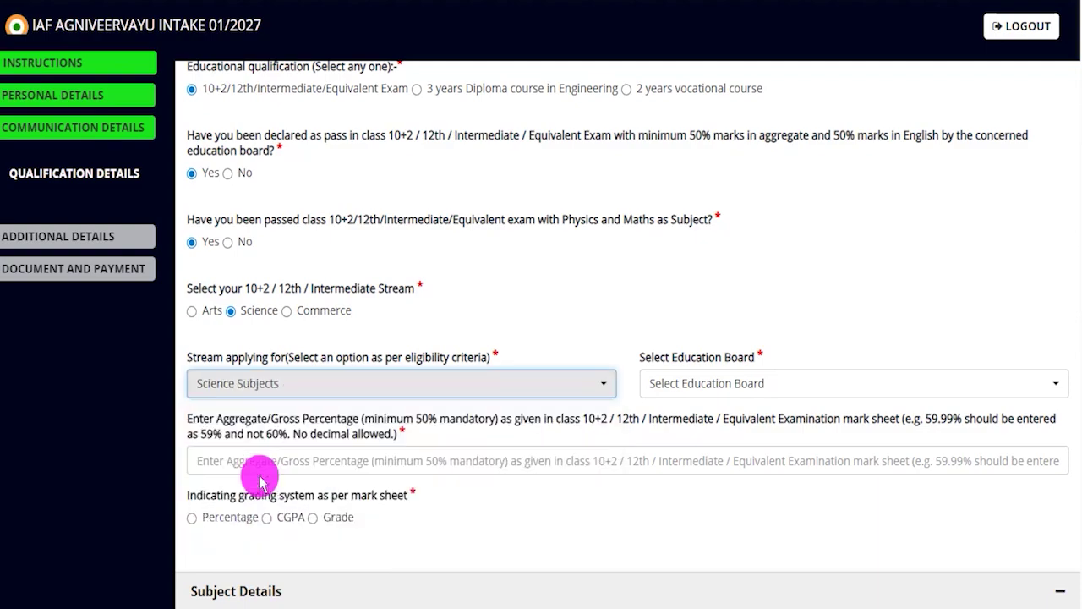
left_click(689, 384)
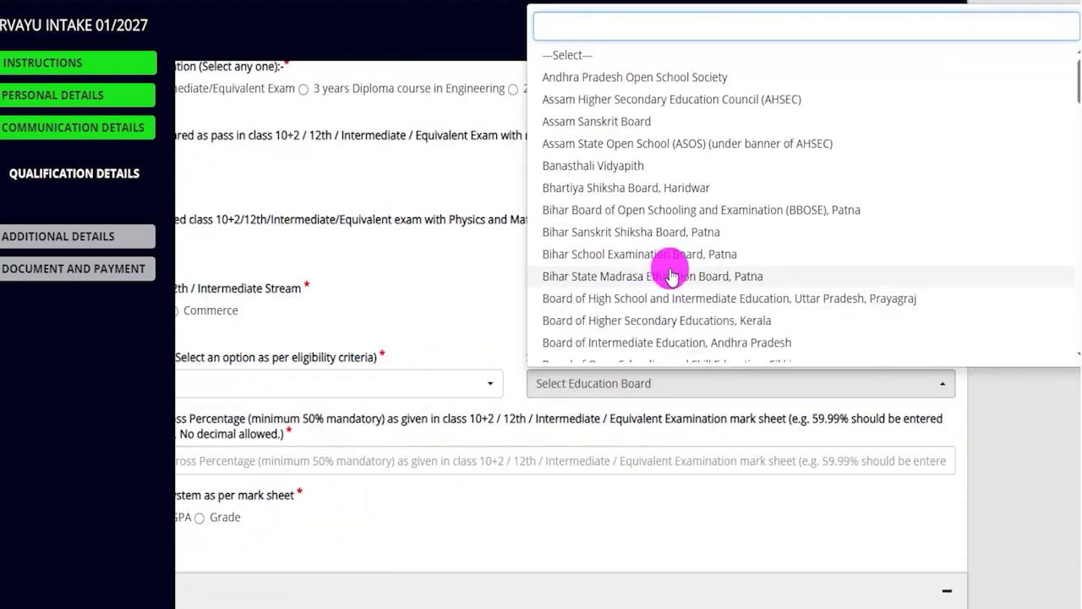
type("centra")
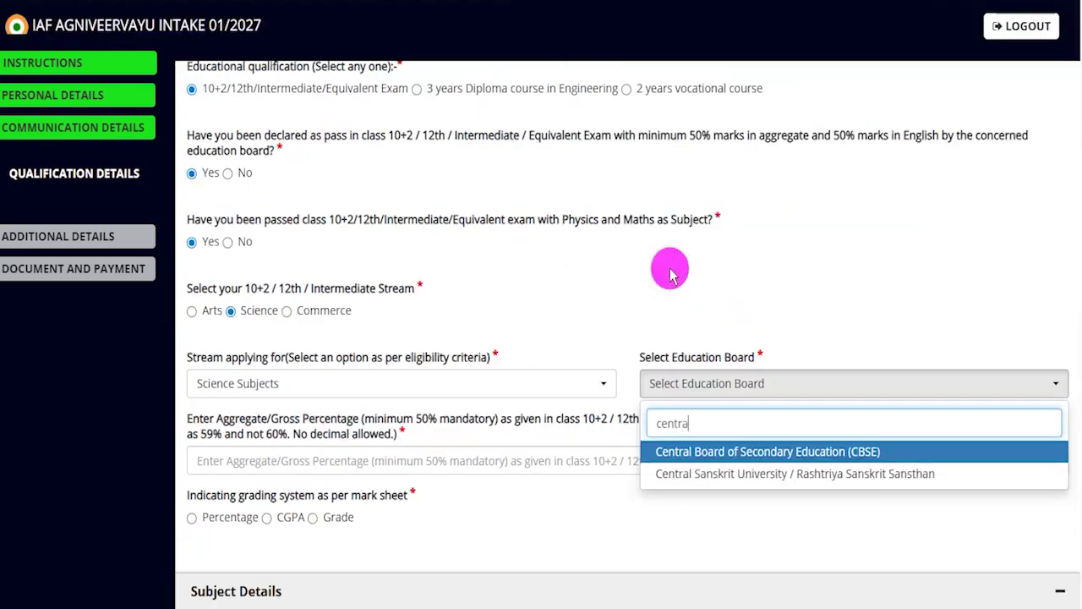
left_click(792, 451)
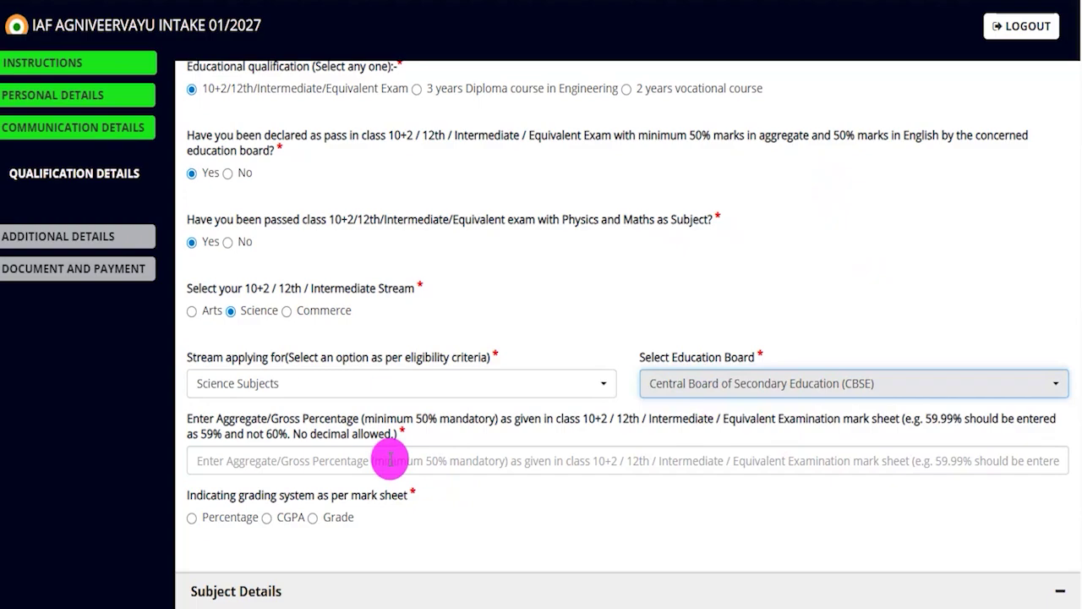
Enter 80 as the aggregate percentage and highlight the note on entering 59.99% as 59% without decimals.
left_click(356, 460)
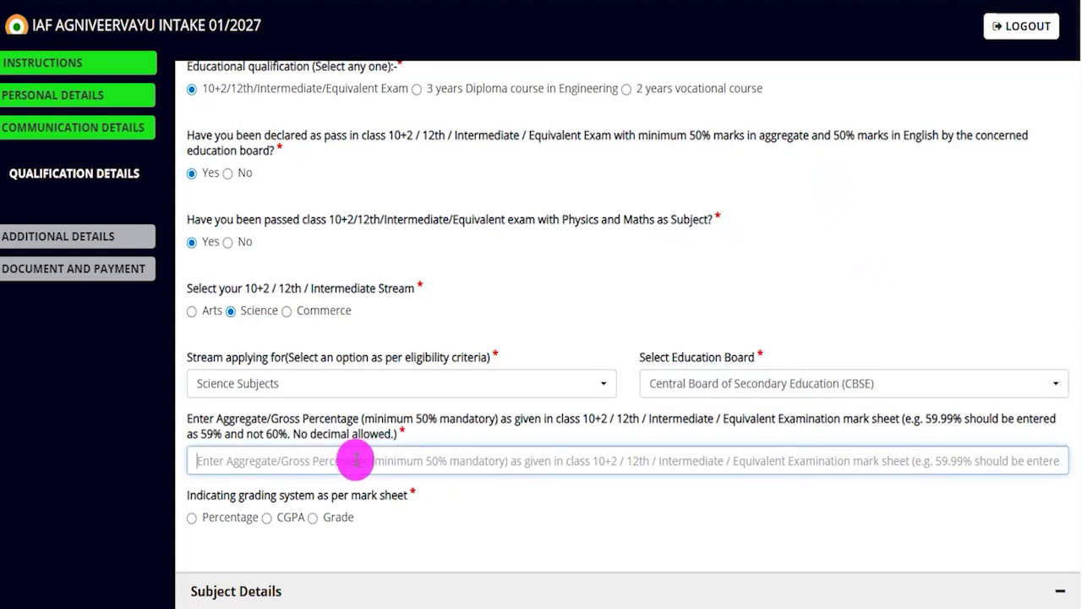
type("80")
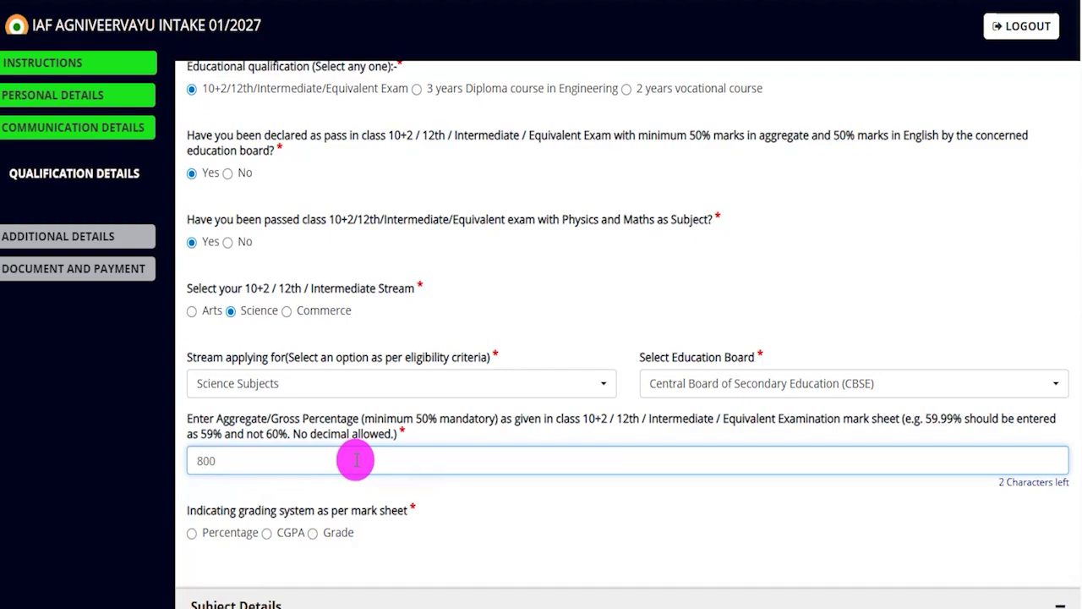
key("Tab")
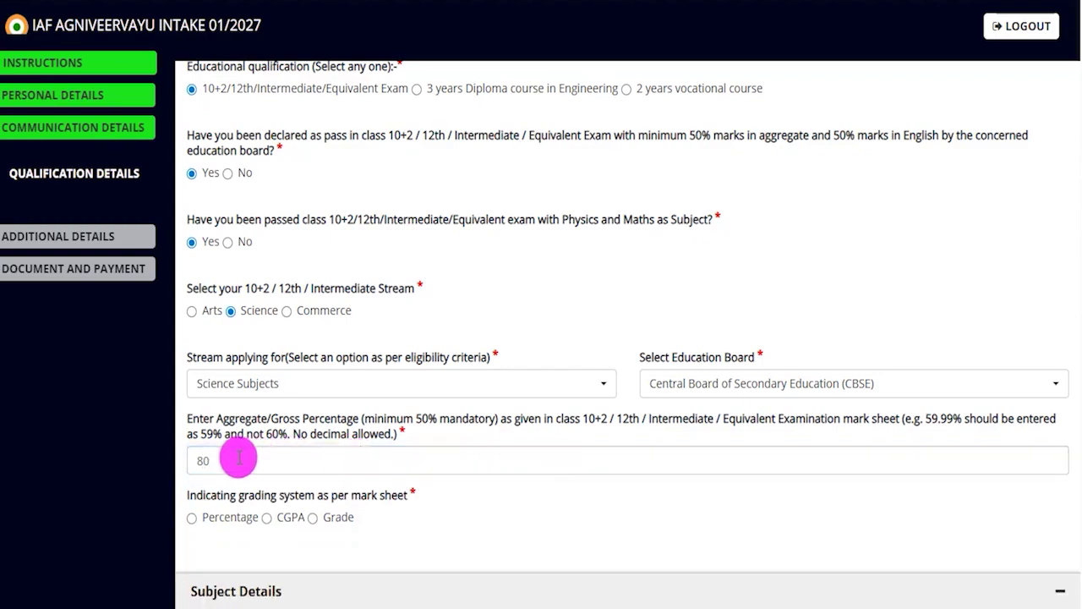
double_click(201, 461)
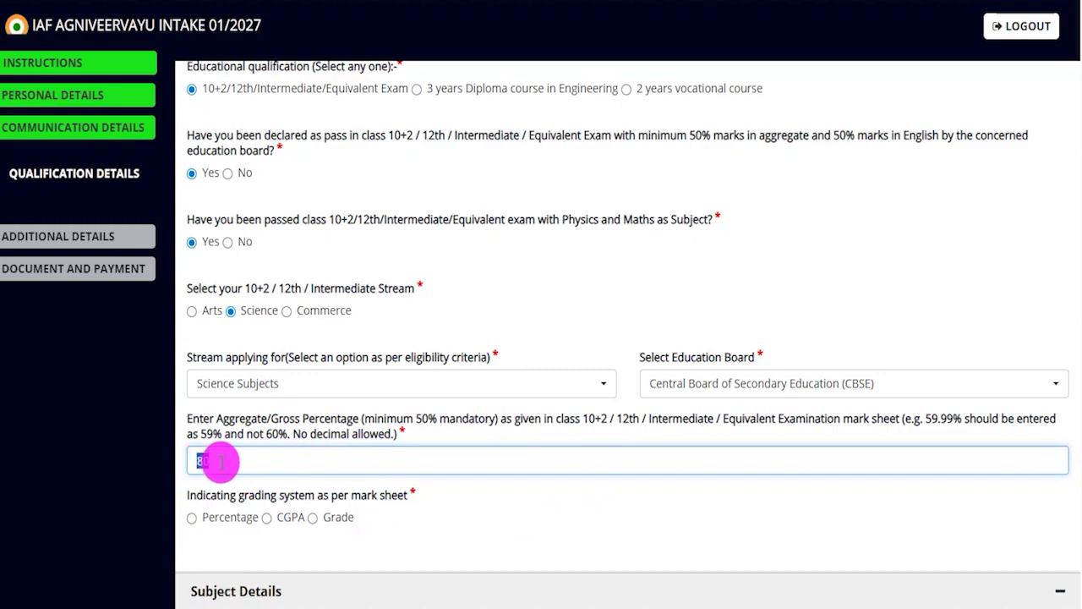
type("80")
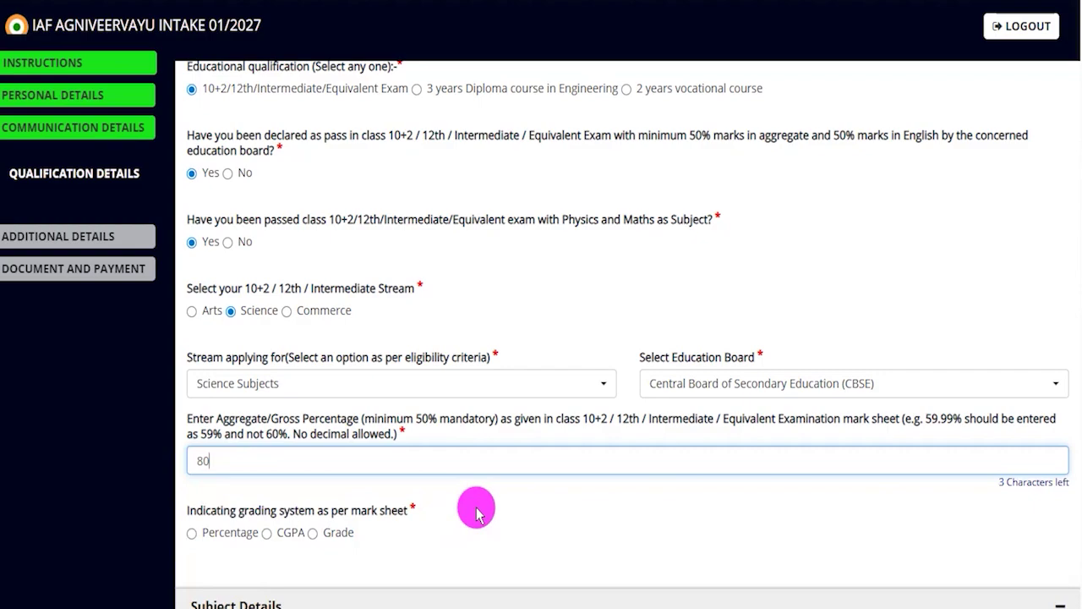
double_click(206, 433)
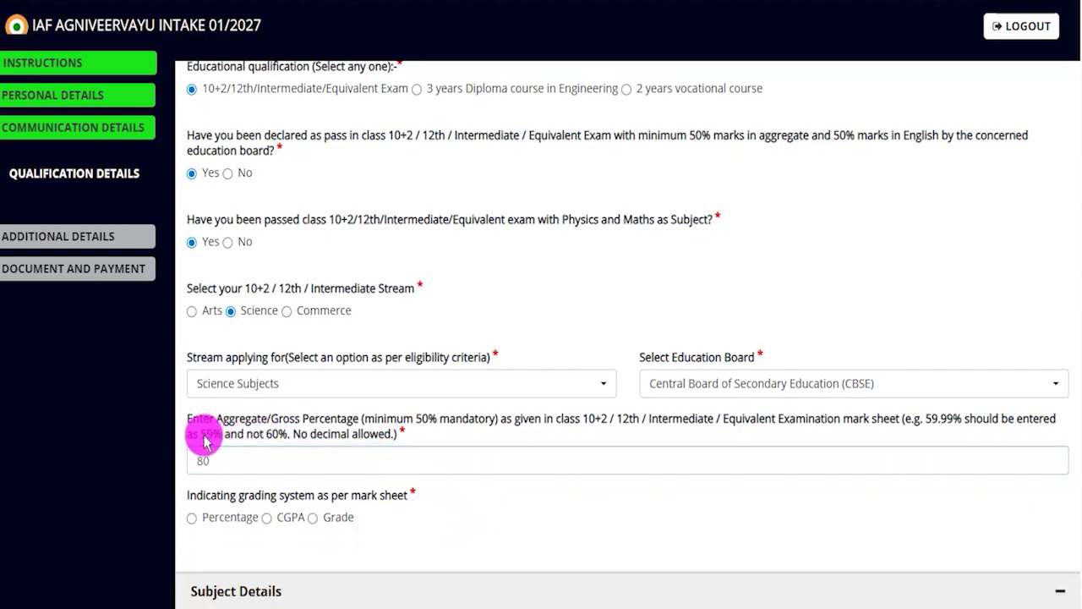
double_click(272, 434)
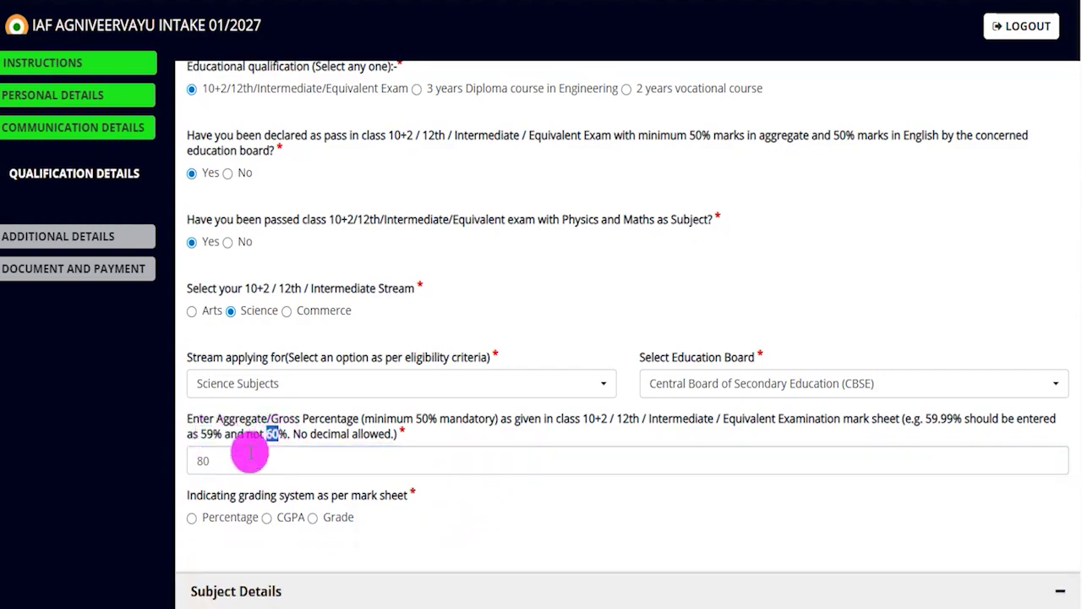
left_click(226, 463)
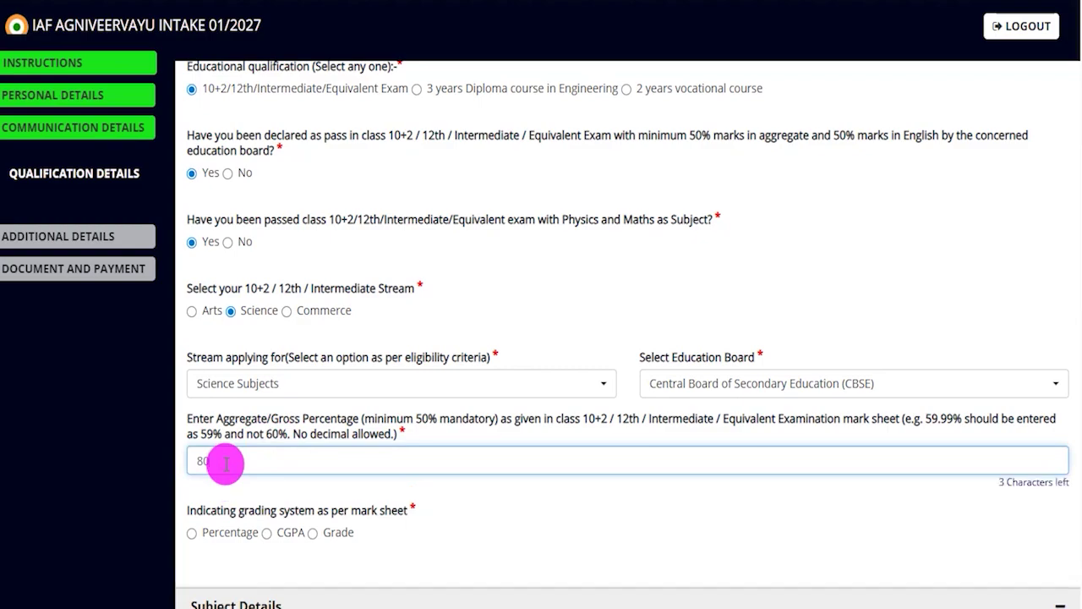
Choose Percentage as the mark sheet's grading system, also trying the Grade and CGPA options to compare their subject fields.
scroll(500, 541, "down", 2)
left_click(233, 364)
scroll(236, 318, "up", 1)
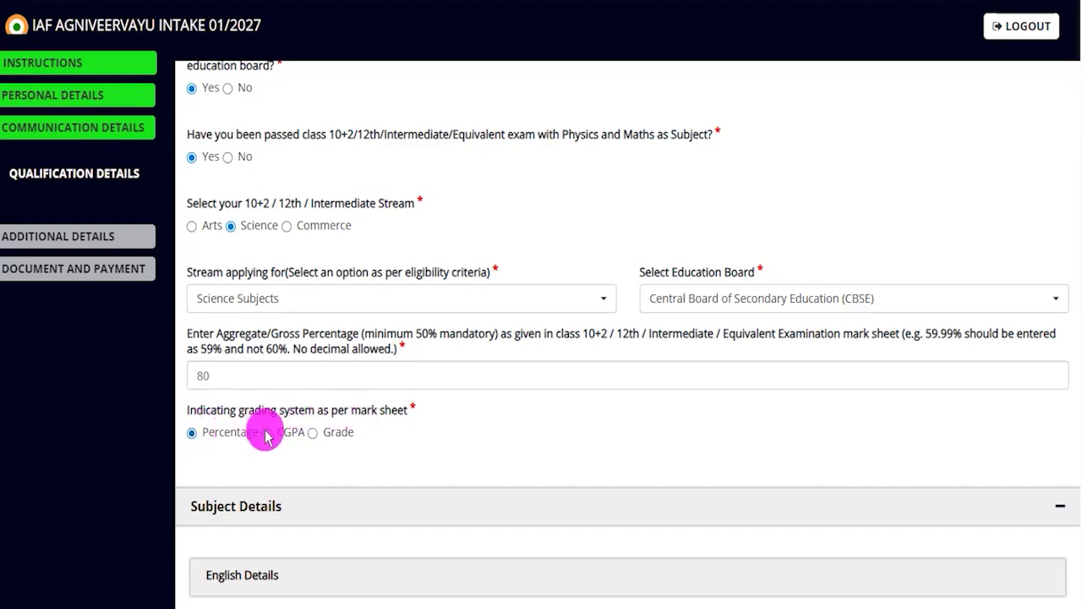
scroll(322, 439, "down", 2)
left_click(312, 262)
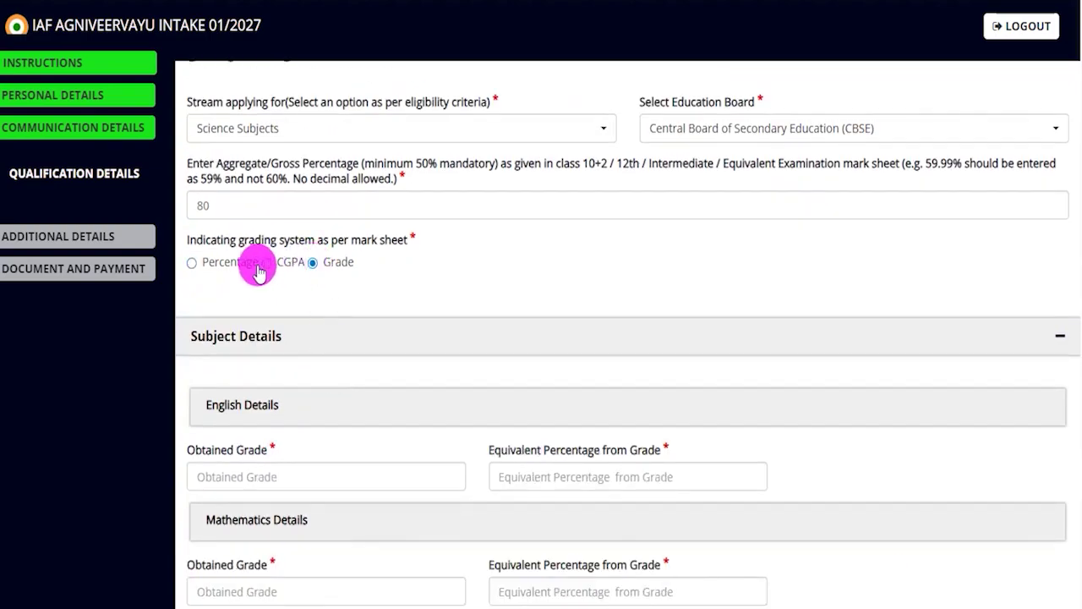
left_click(266, 262)
left_click(192, 263)
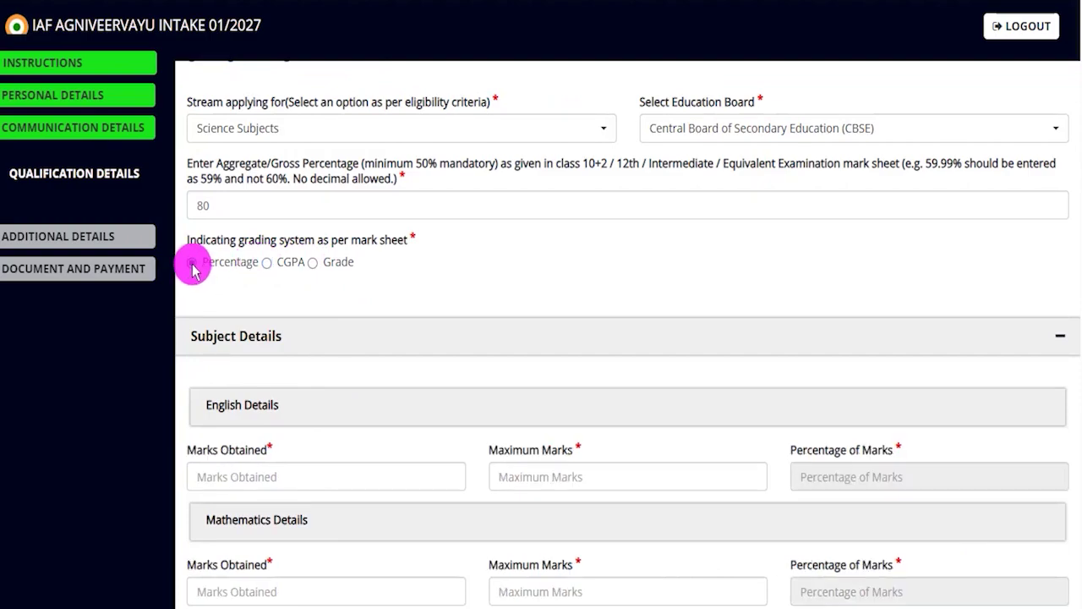
Fill in the English details with 80 marks obtained out of a maximum of 100, and point out the percentage field.
scroll(297, 404, "down", 1)
scroll(298, 405, "down", 1)
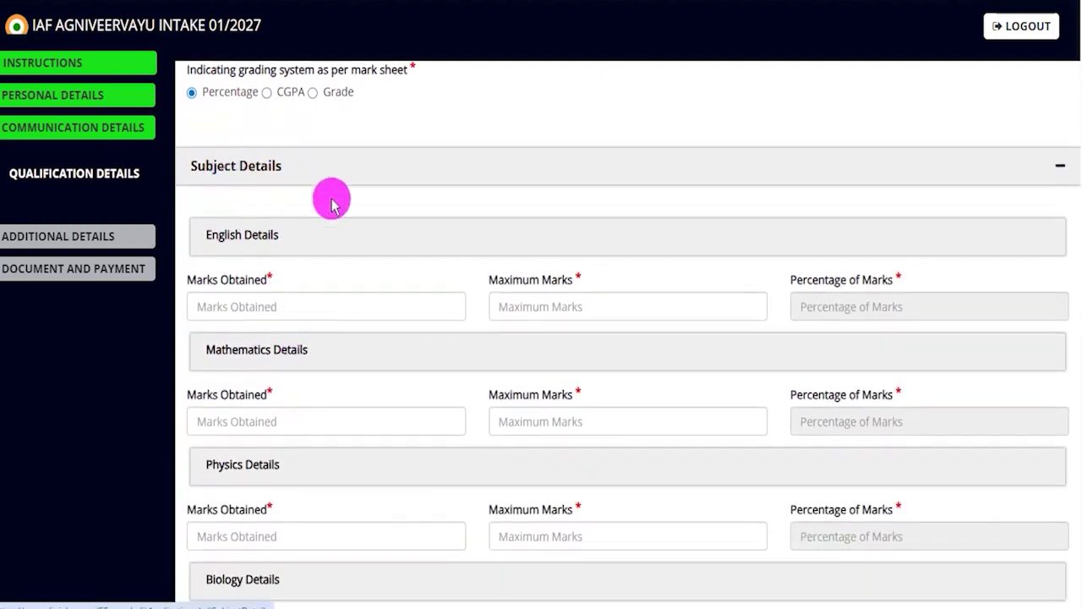
scroll(364, 271, "down", 1)
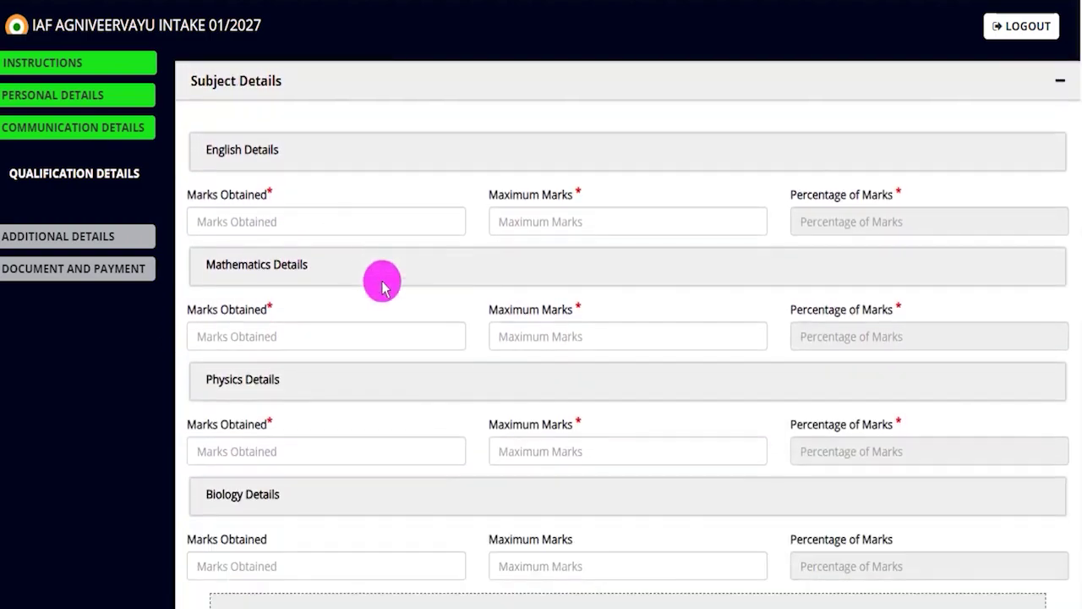
left_click_drag(217, 149, 290, 150)
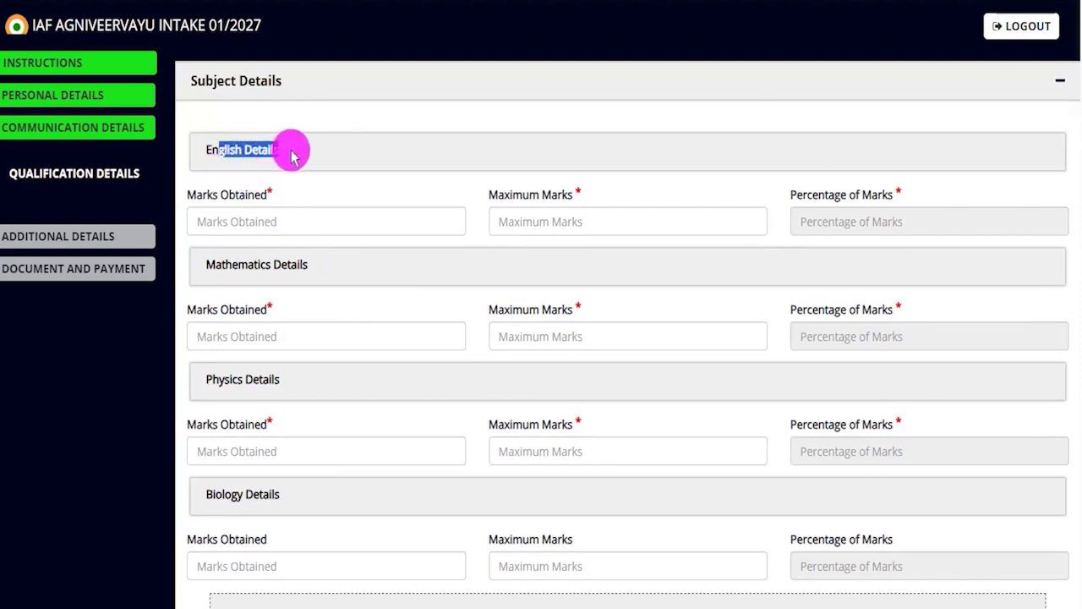
left_click(251, 222)
type("80")
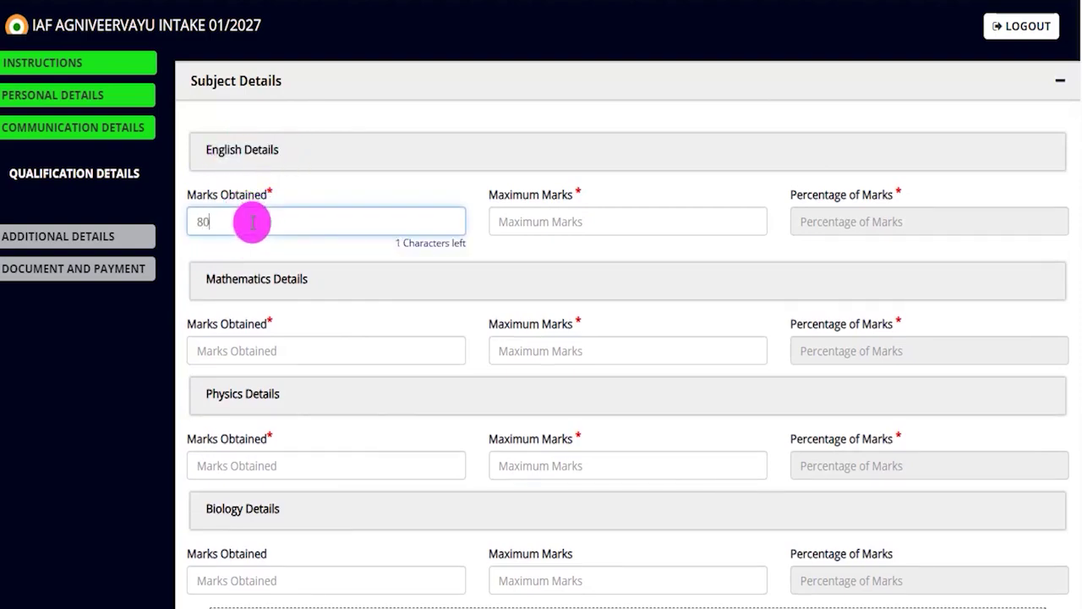
left_click(565, 221)
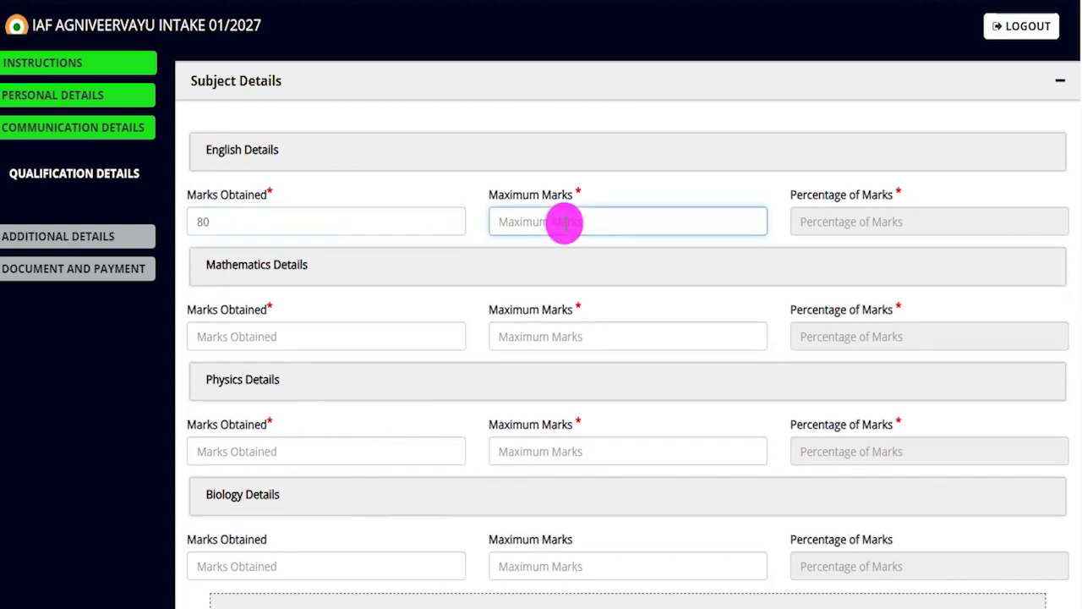
type("100")
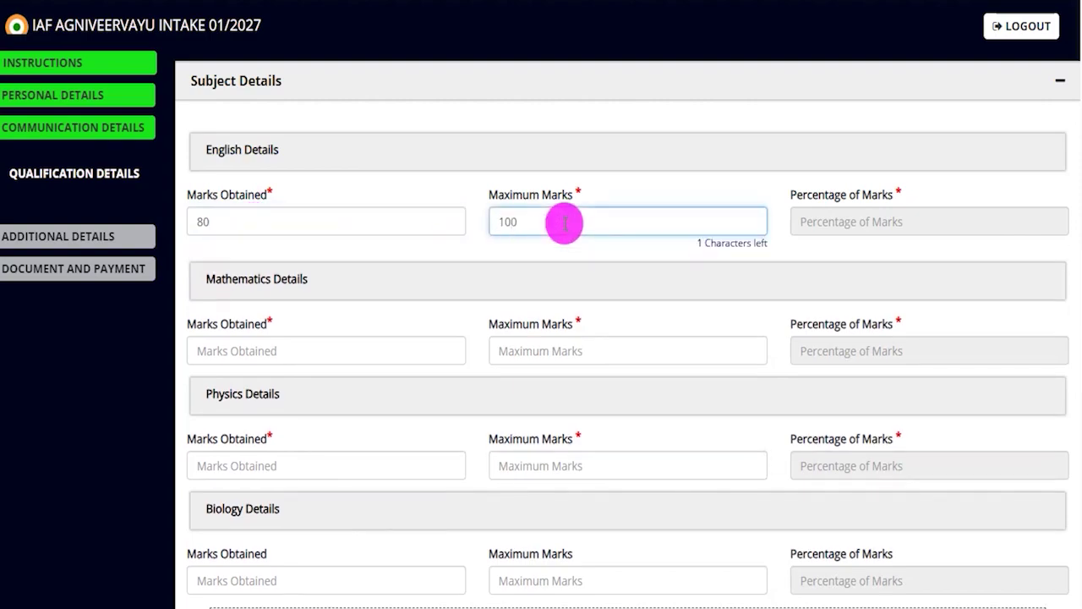
left_click(790, 256)
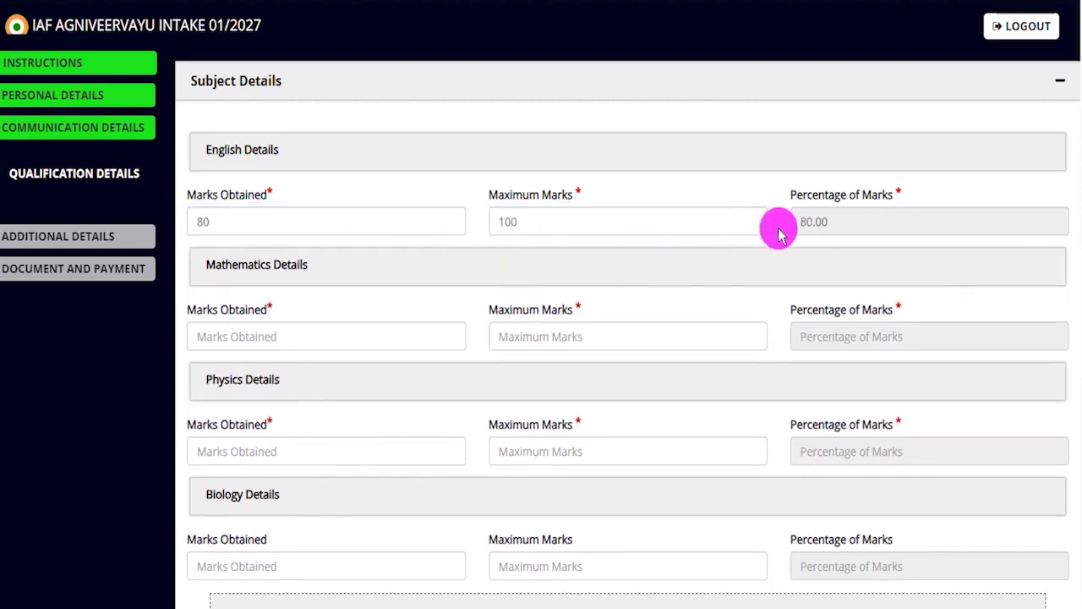
left_click_drag(871, 194, 818, 230)
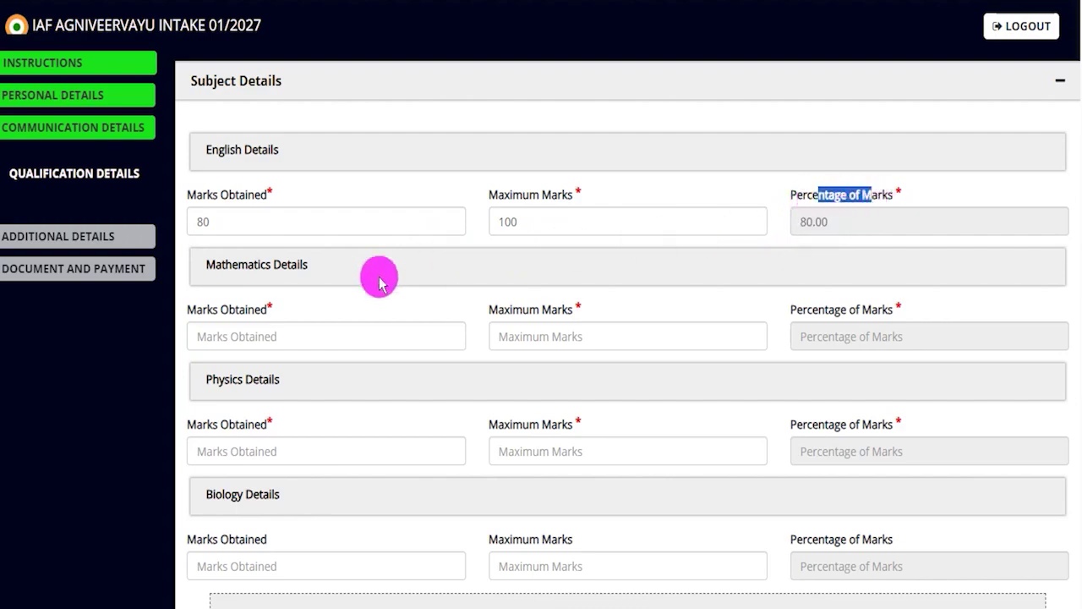
Fill in the Mathematics details with 80 marks obtained out of a maximum of 100.
left_click_drag(225, 264, 272, 263)
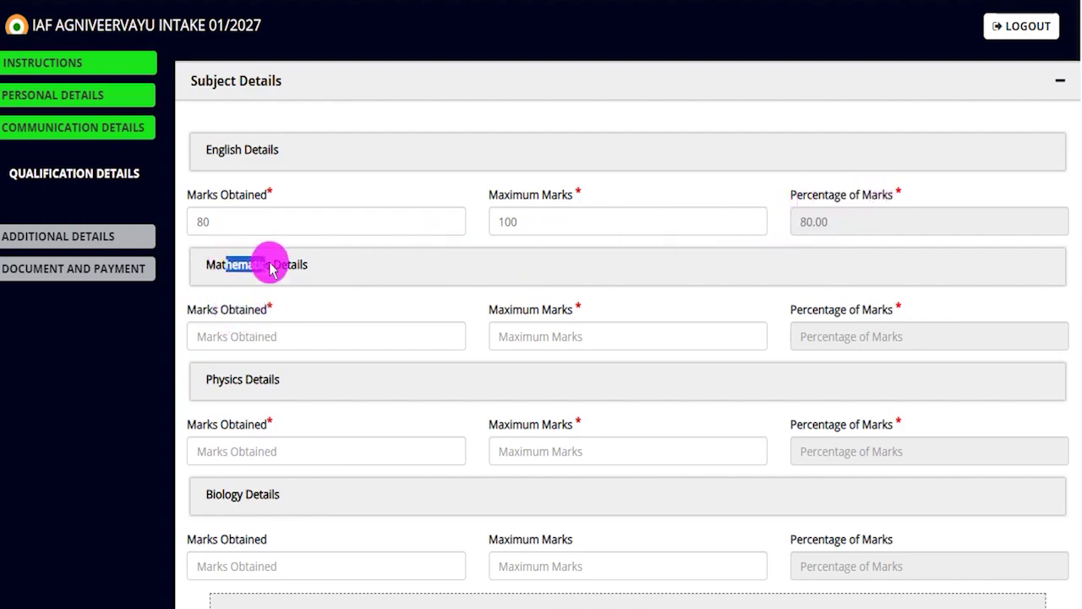
left_click(235, 337)
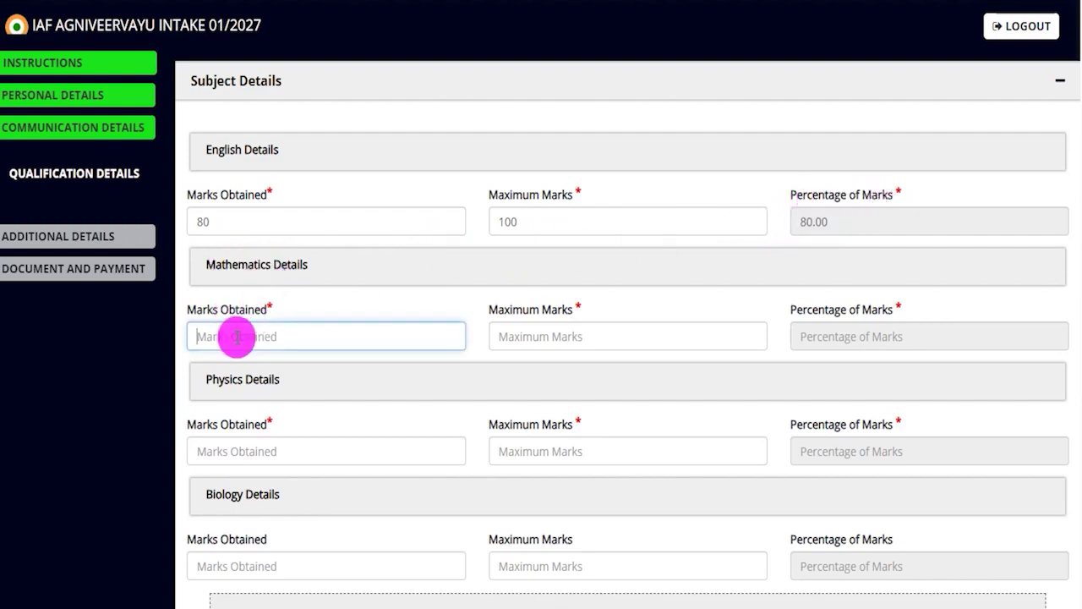
type("80")
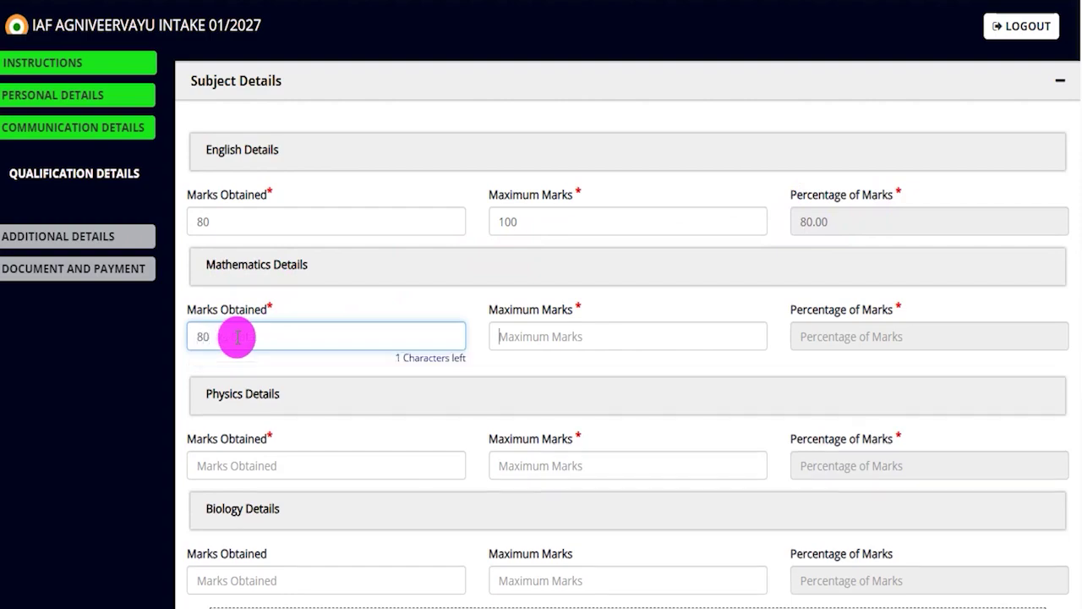
type("100")
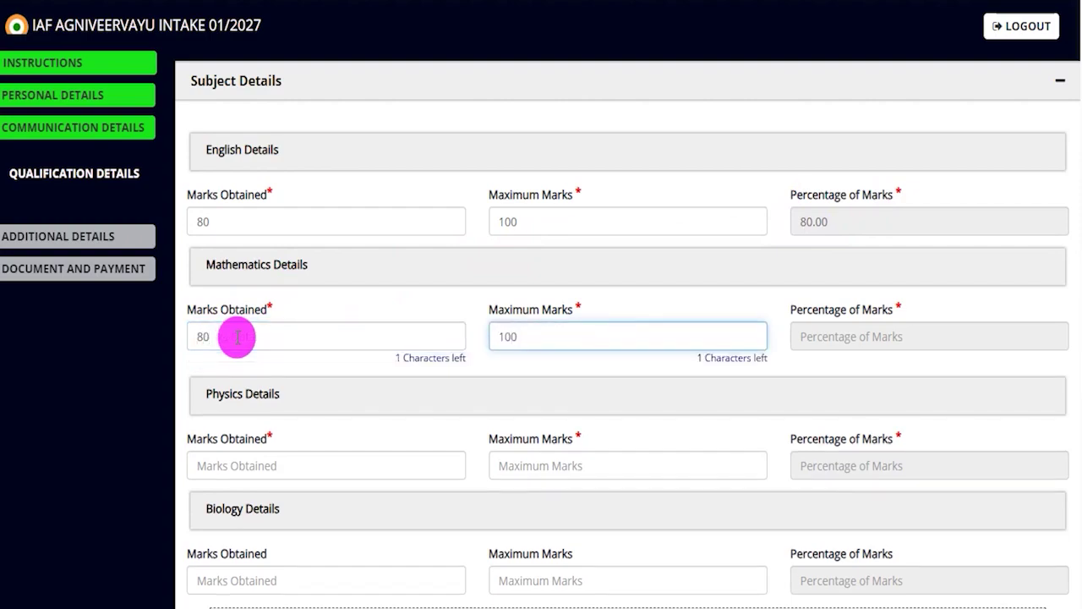
left_click(774, 360)
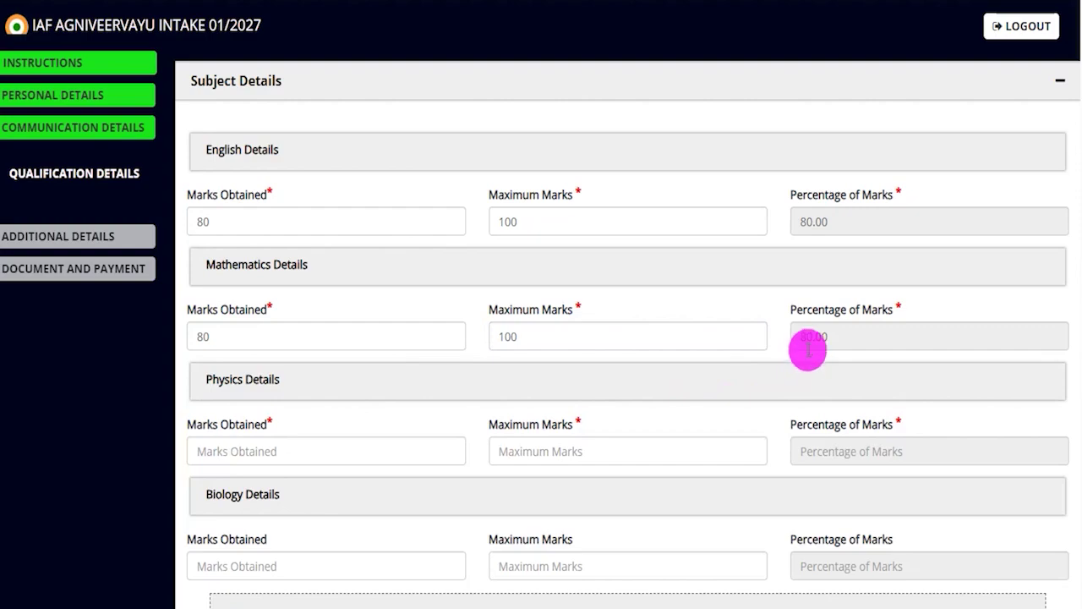
Fill in the Physics details with 80 marks obtained out of a maximum of 100.
scroll(508, 380, "down", 2)
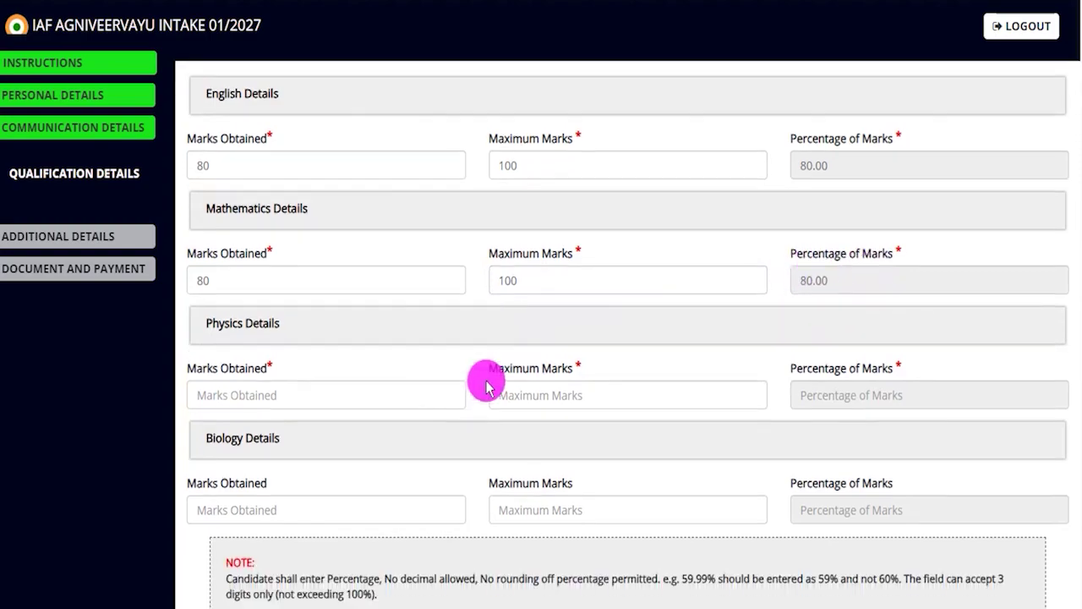
left_click(250, 280)
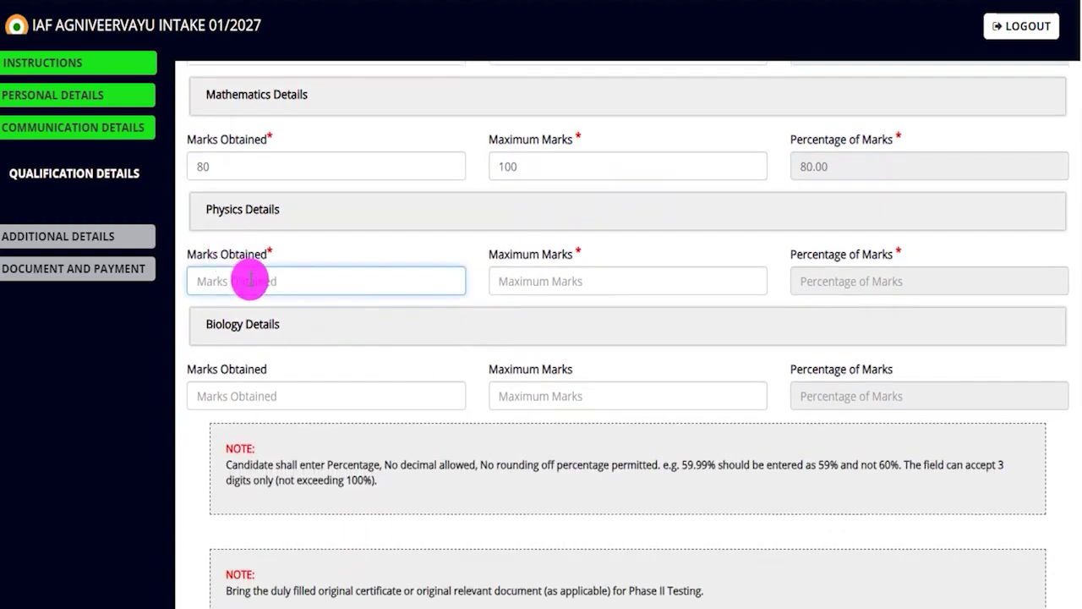
type("80")
key("Tab")
type("1")
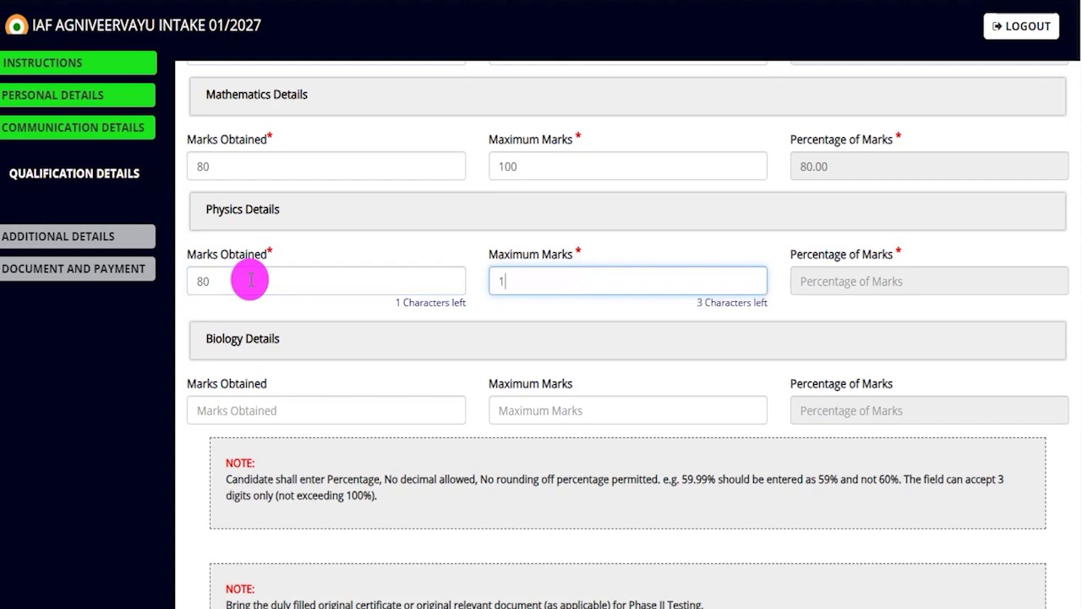
left_click(321, 303)
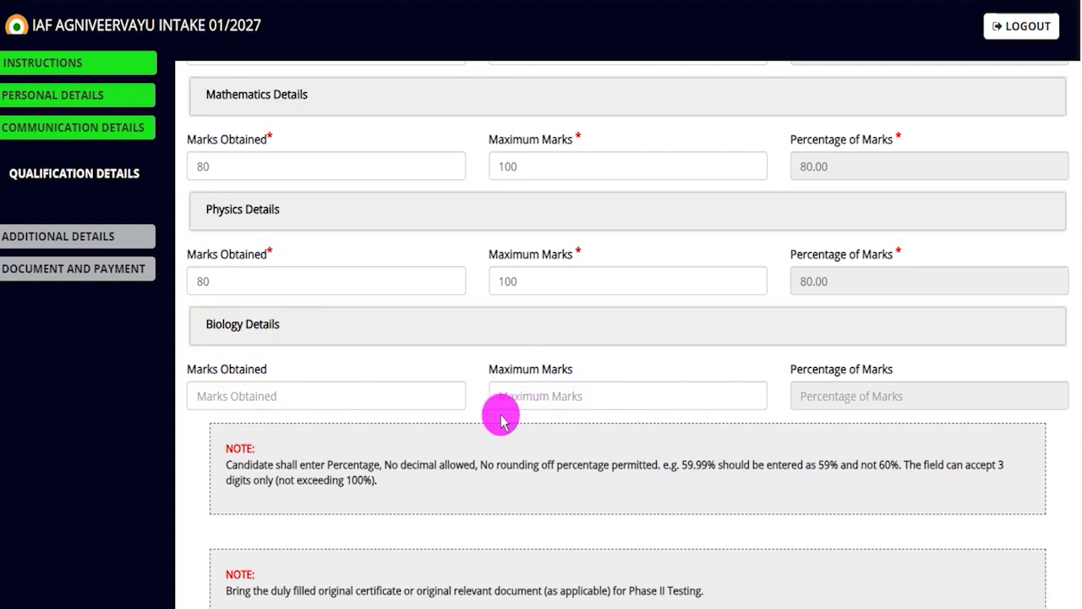
Highlight the question on an additional or improvement mark sheet, try Yes, and settle on No as the answer.
scroll(448, 419, "down", 3)
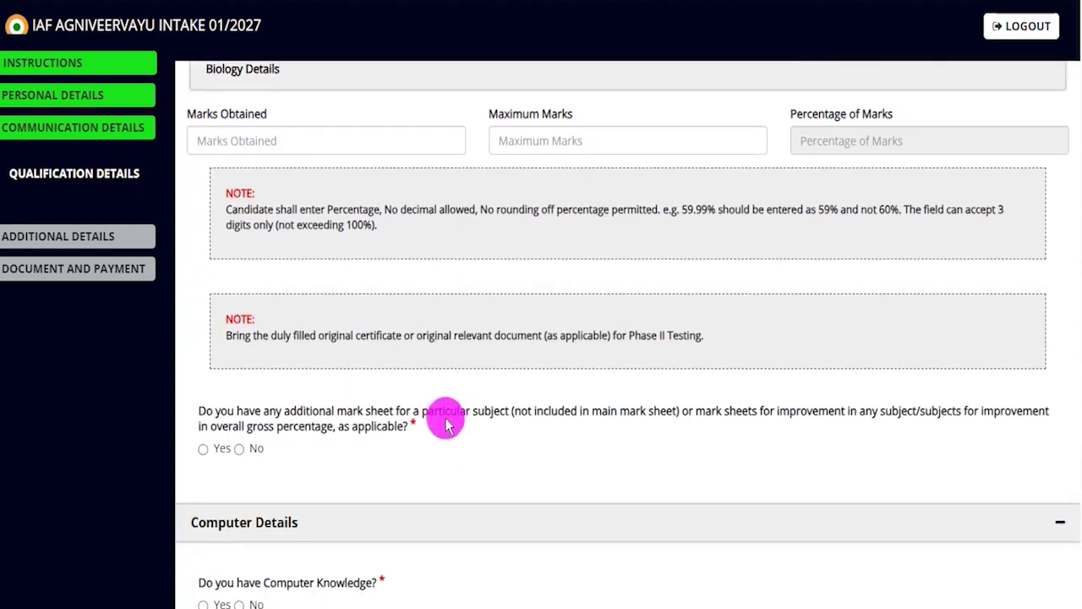
left_click_drag(290, 411, 440, 415)
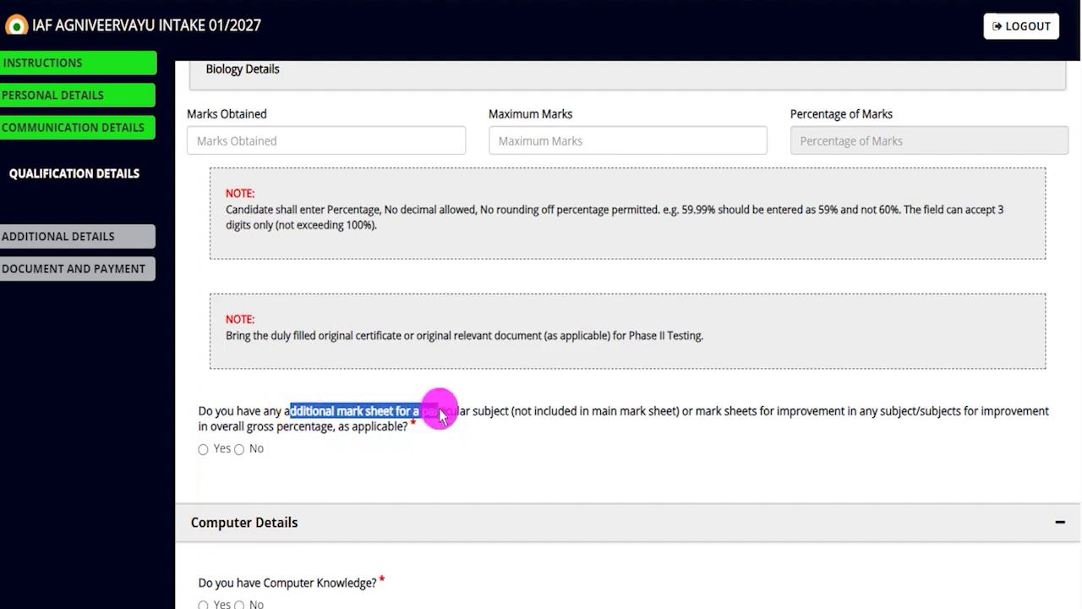
left_click(203, 450)
scroll(514, 459, "down", 2)
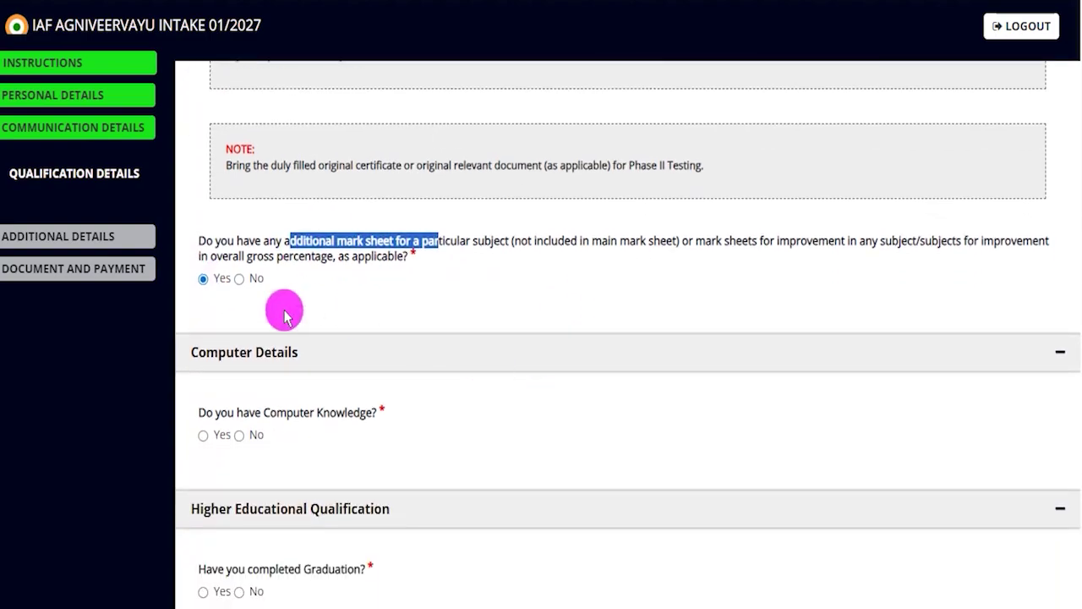
left_click(238, 281)
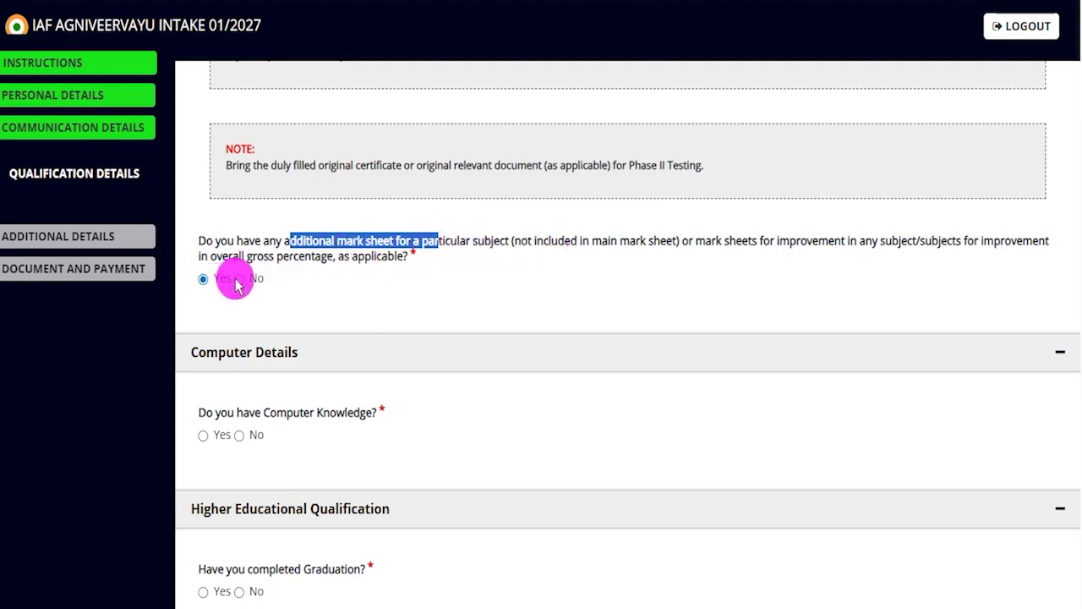
Answer Yes to having computer knowledge, also trying No, and set the computer knowledge type to Basic.
scroll(338, 343, "down", 2)
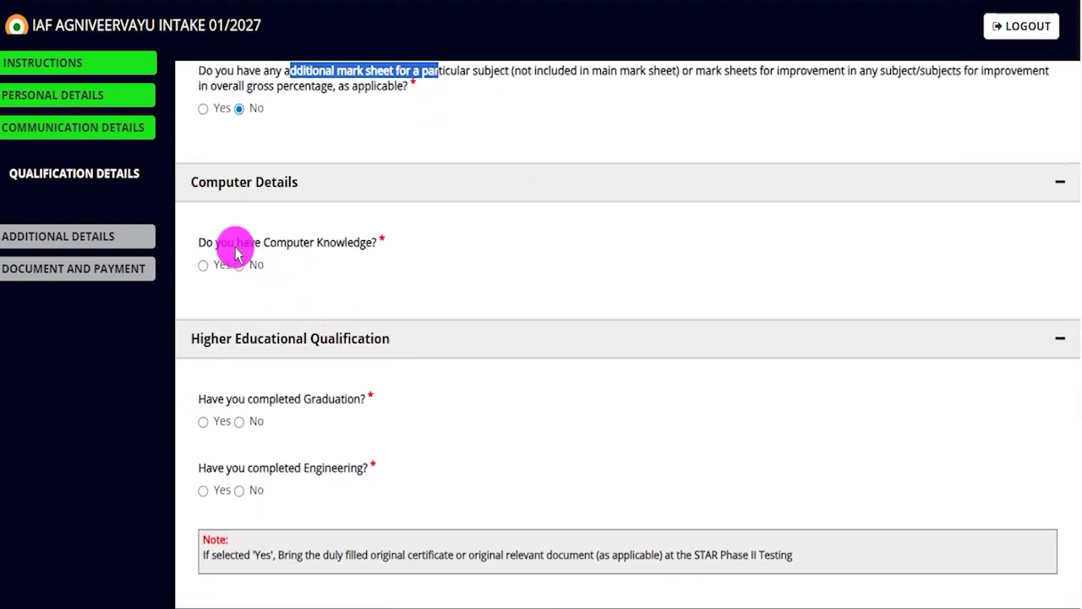
left_click_drag(218, 242, 344, 248)
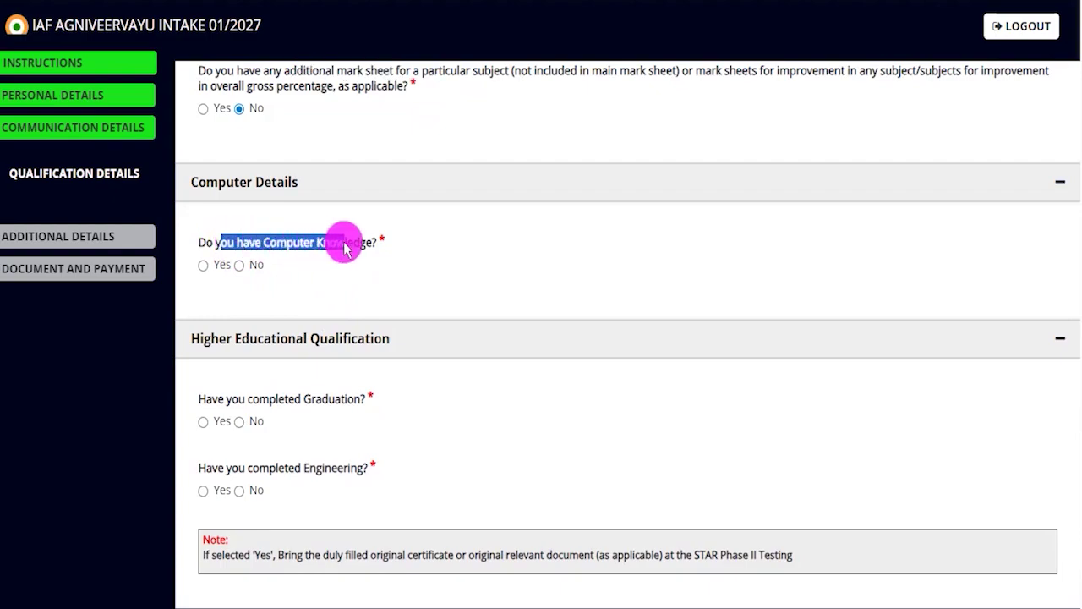
left_click(204, 268)
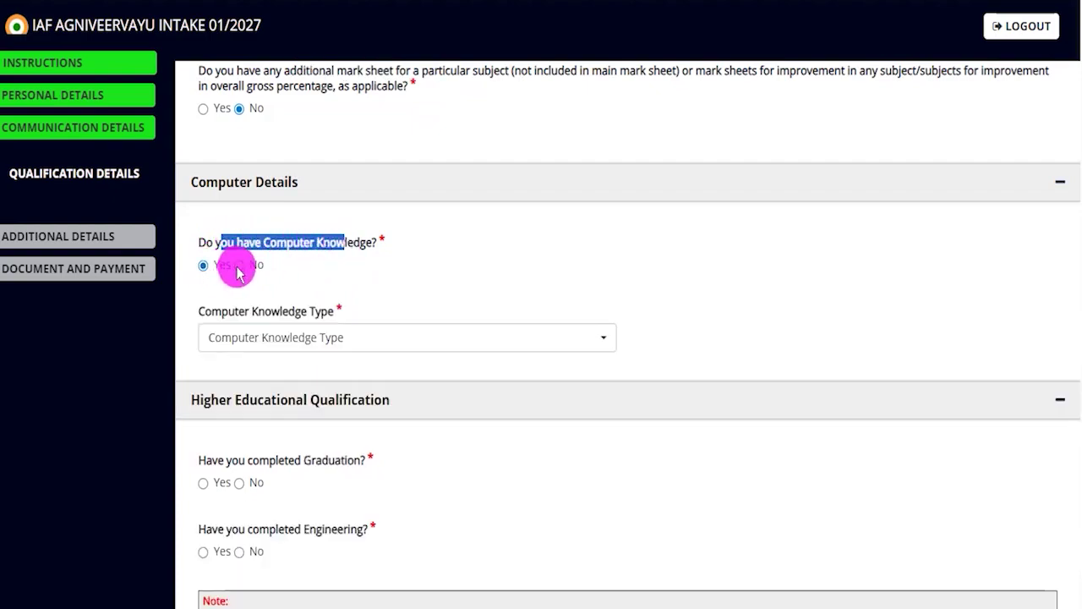
left_click(273, 338)
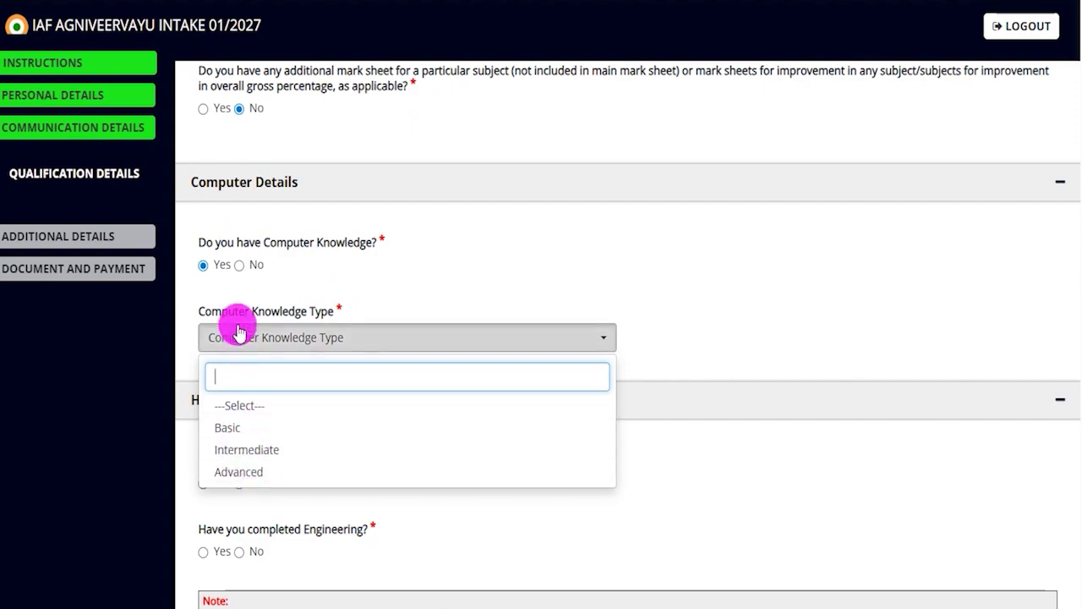
left_click(239, 266)
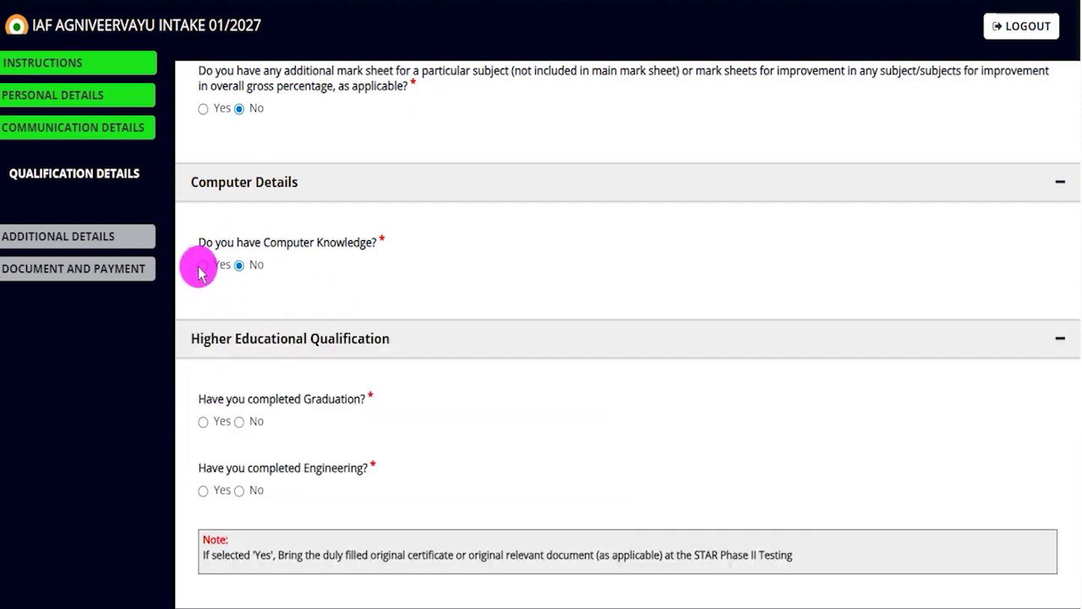
left_click(203, 266)
left_click(278, 338)
left_click(258, 429)
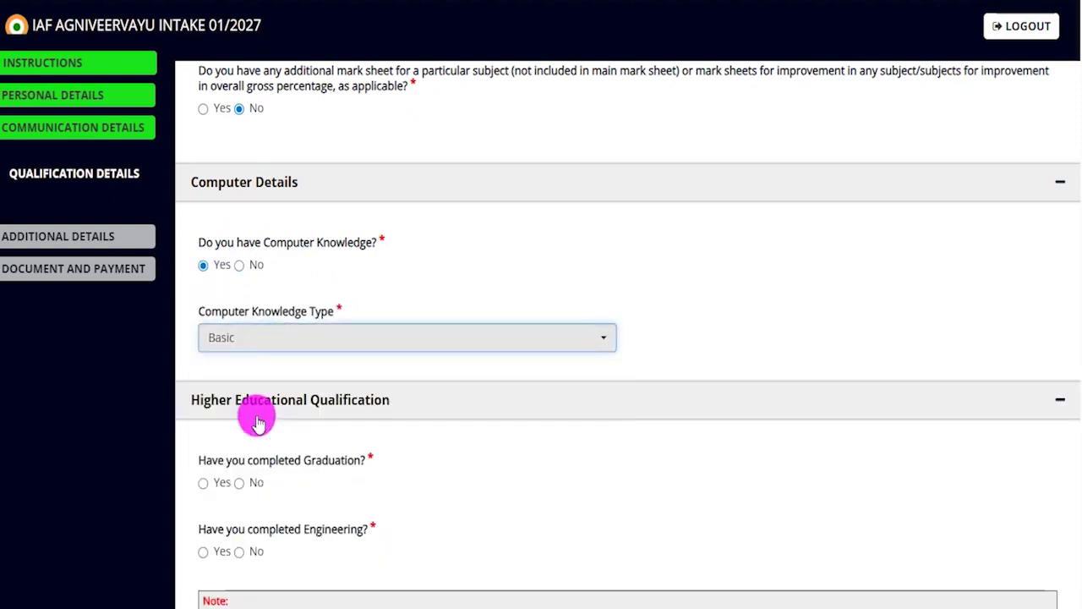
Answer No to having completed graduation, after trying Yes to show the graduation stream options.
scroll(379, 428, "down", 2)
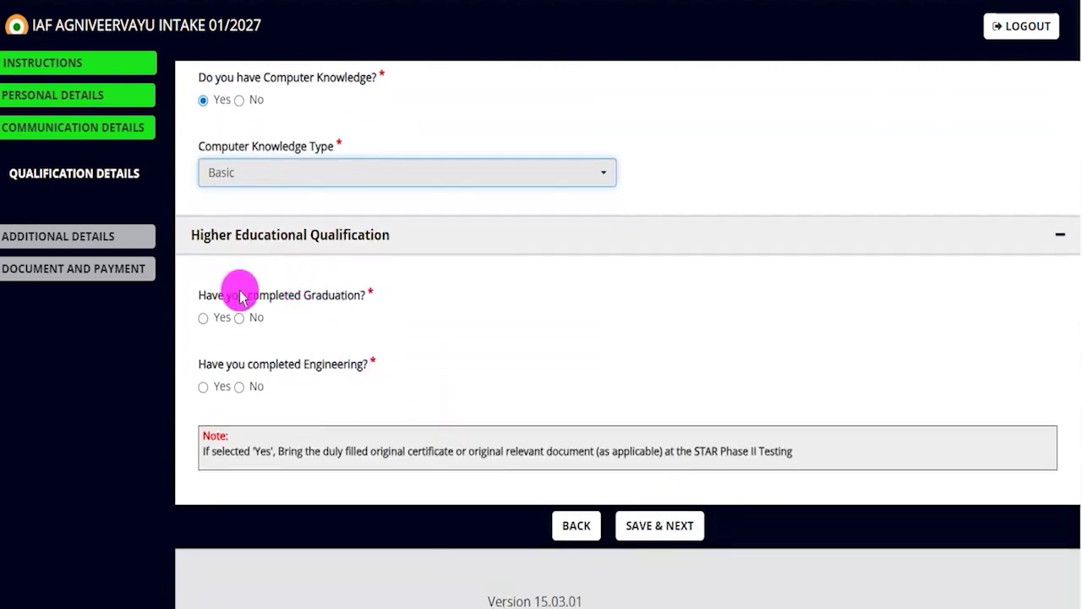
left_click_drag(217, 300, 332, 298)
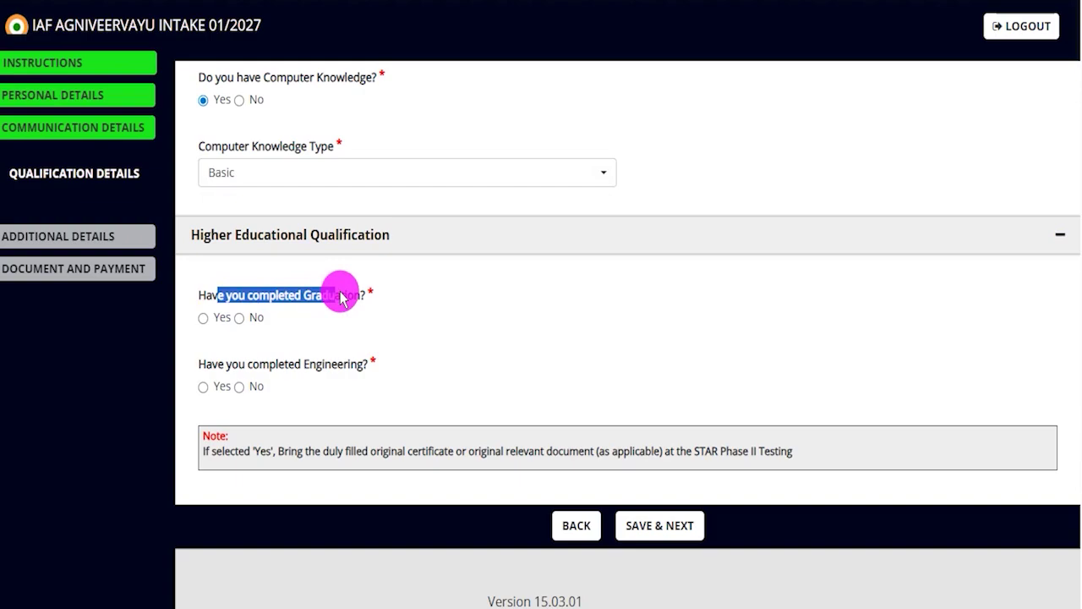
left_click(205, 321)
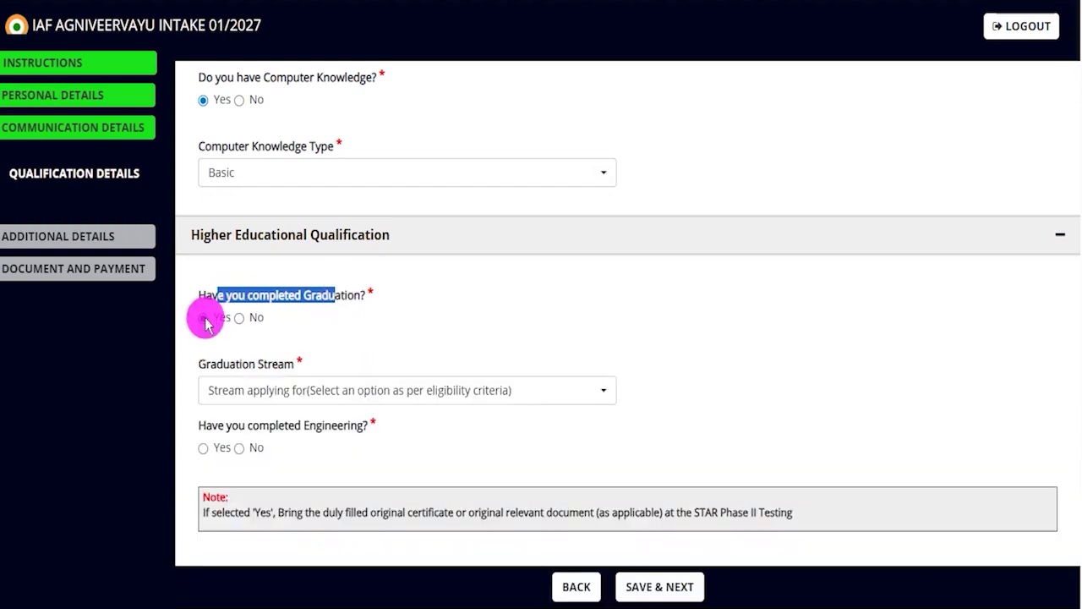
left_click(246, 393)
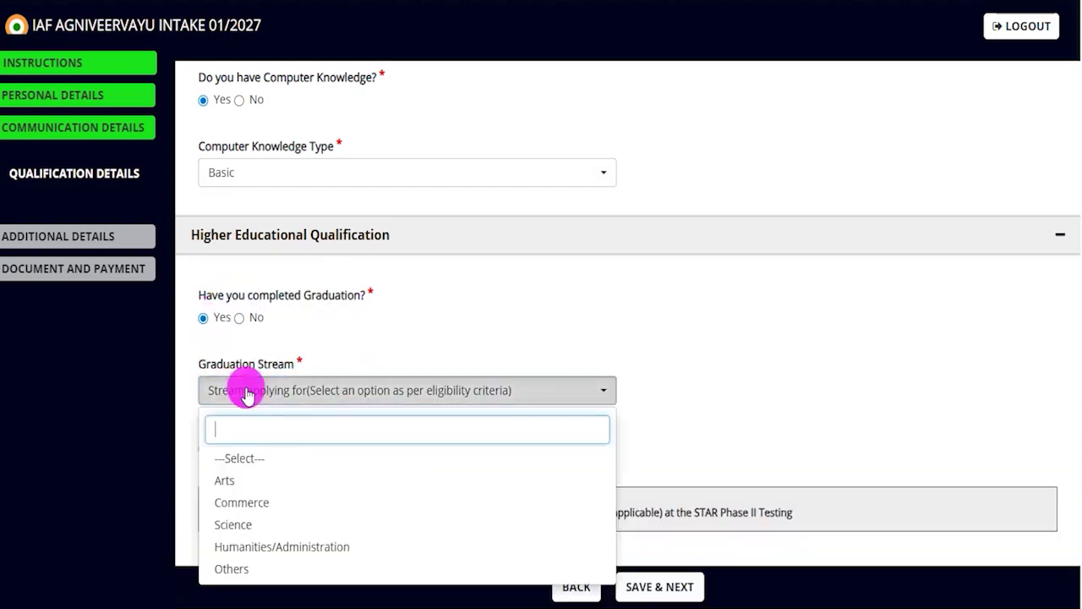
left_click(239, 479)
left_click(239, 317)
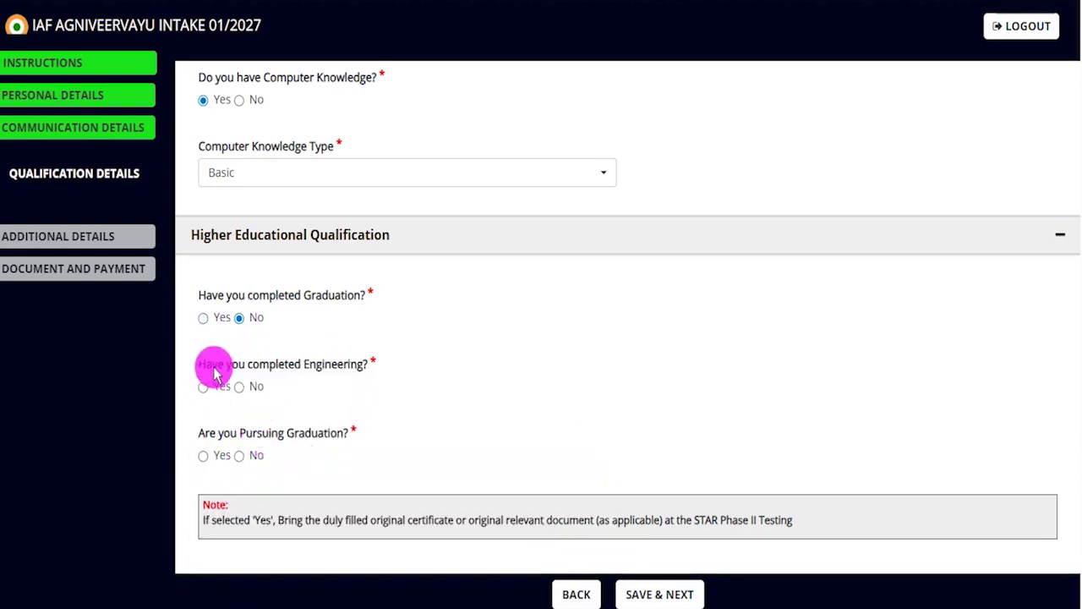
Answer No to having completed engineering, after trying Yes to view the engineering stream options.
left_click_drag(212, 364, 347, 364)
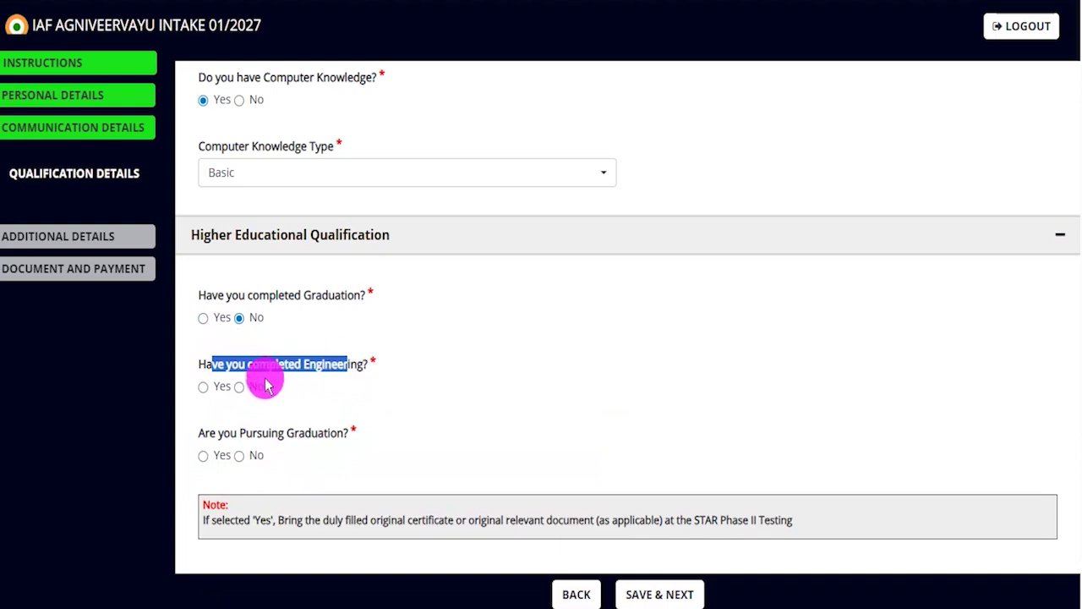
left_click(204, 389)
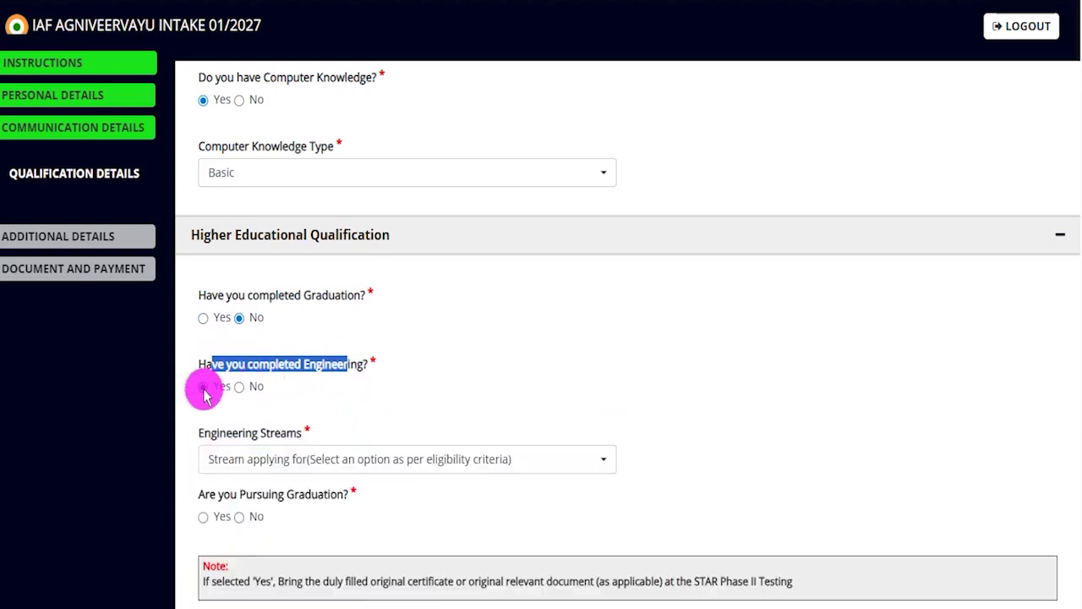
left_click(236, 463)
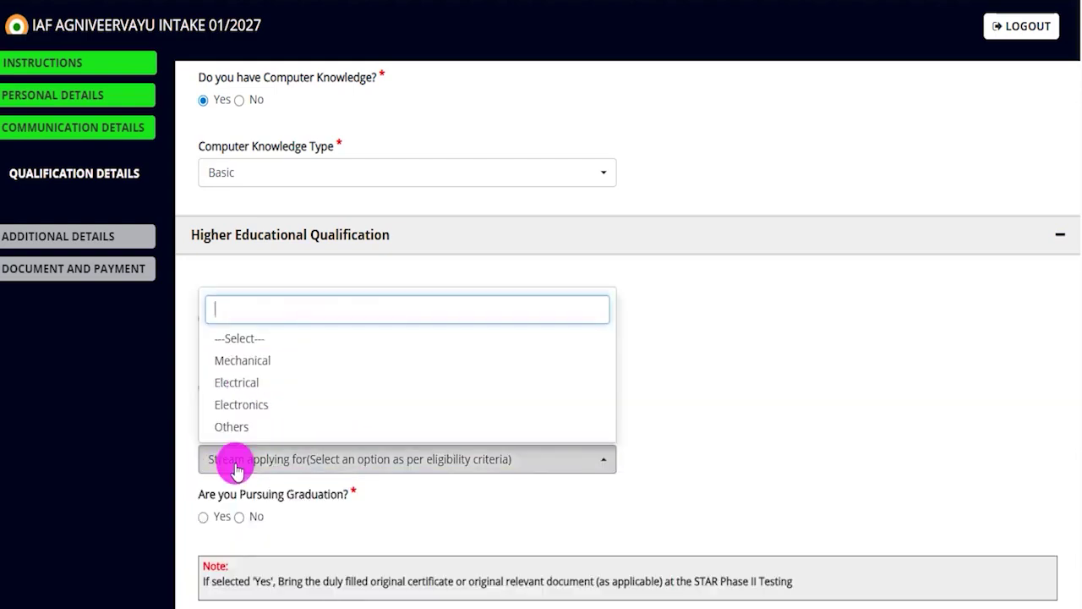
left_click(235, 464)
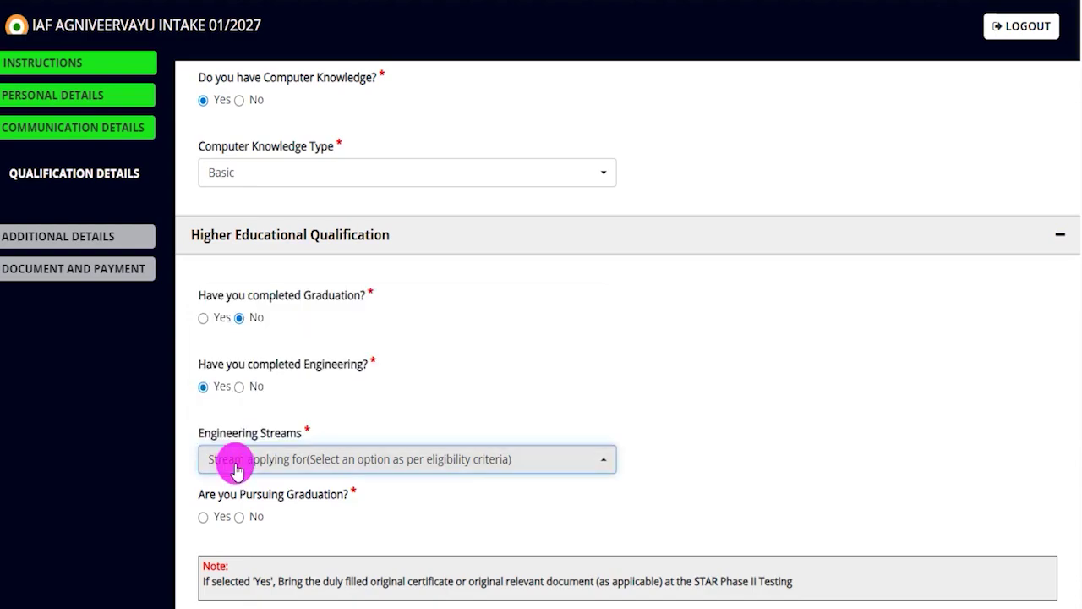
left_click(239, 387)
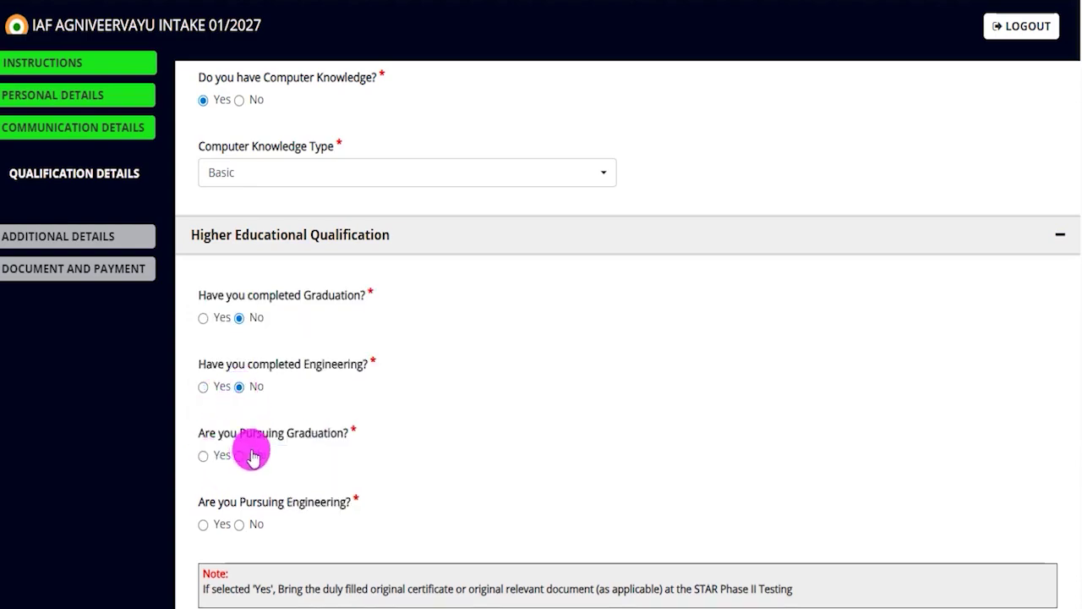
Answer No to pursuing graduation, after trying Yes to show the stream selection for ongoing graduation.
scroll(250, 456, "down", 1)
left_click_drag(224, 355, 273, 350)
left_click(203, 370)
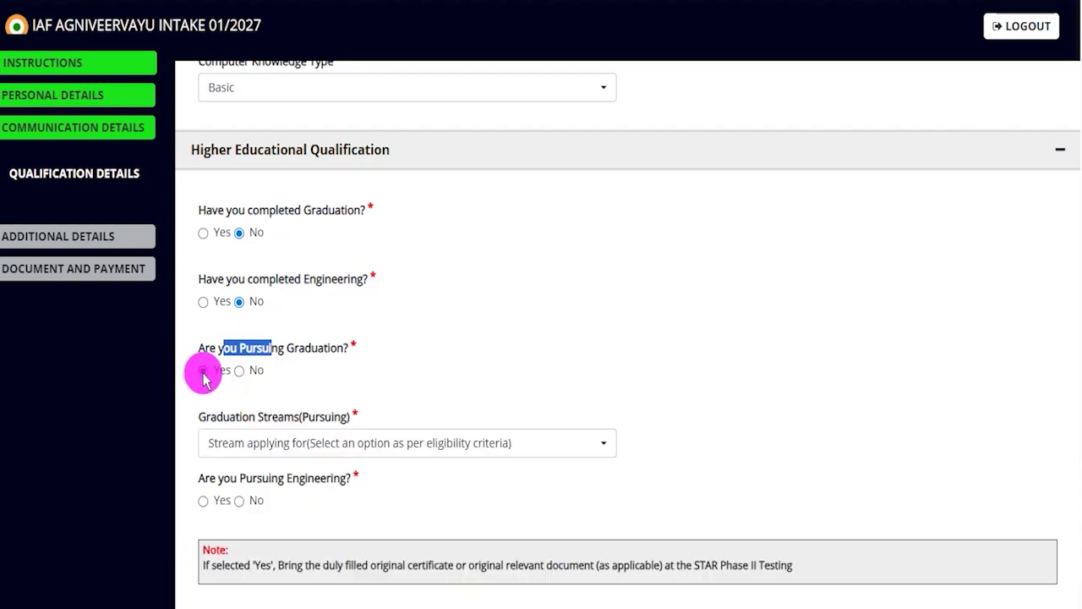
left_click(270, 449)
left_click(242, 449)
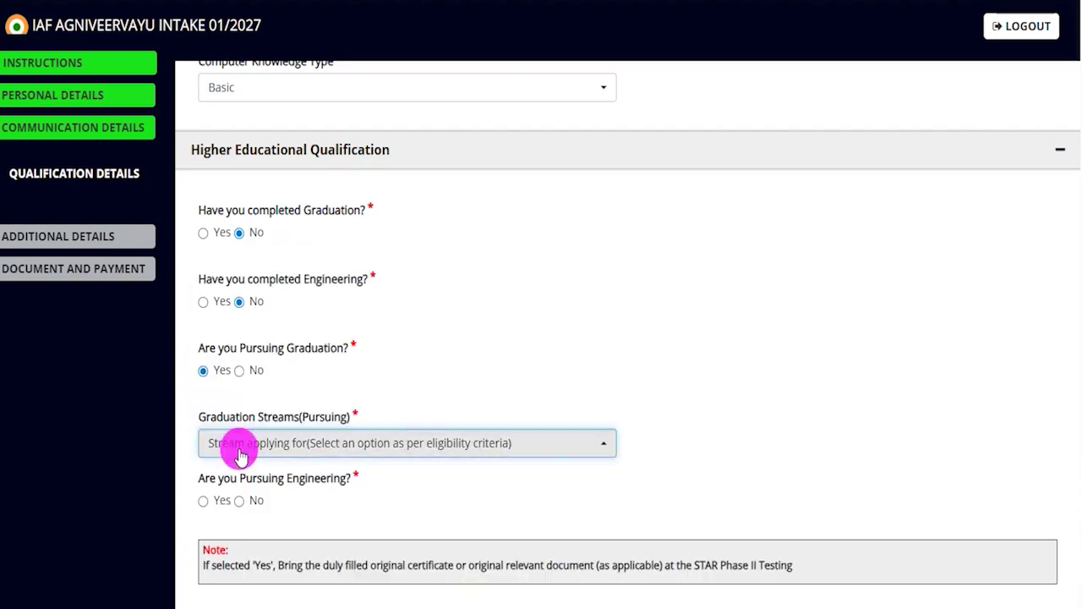
left_click(239, 371)
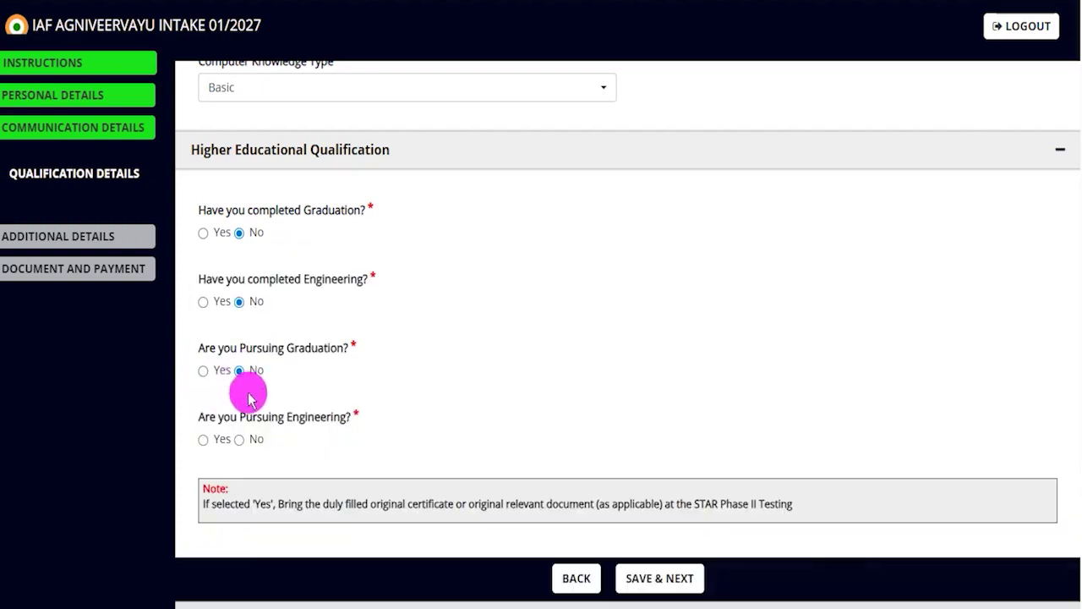
Answer No to pursuing engineering, after trying Yes to show the stream selection for ongoing engineering.
left_click_drag(218, 417, 315, 418)
left_click(203, 439)
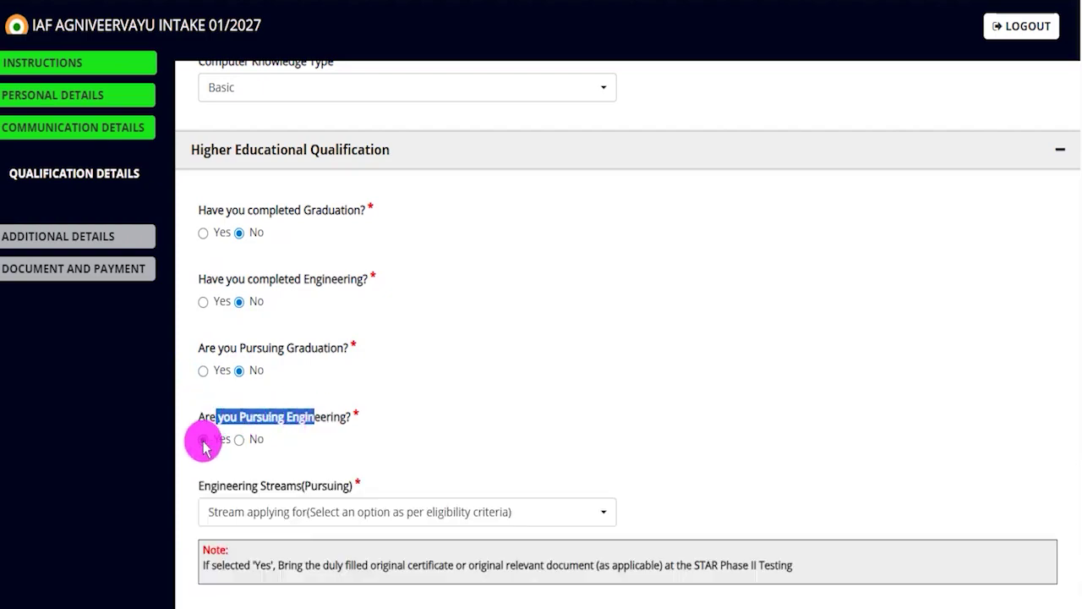
left_click(240, 442)
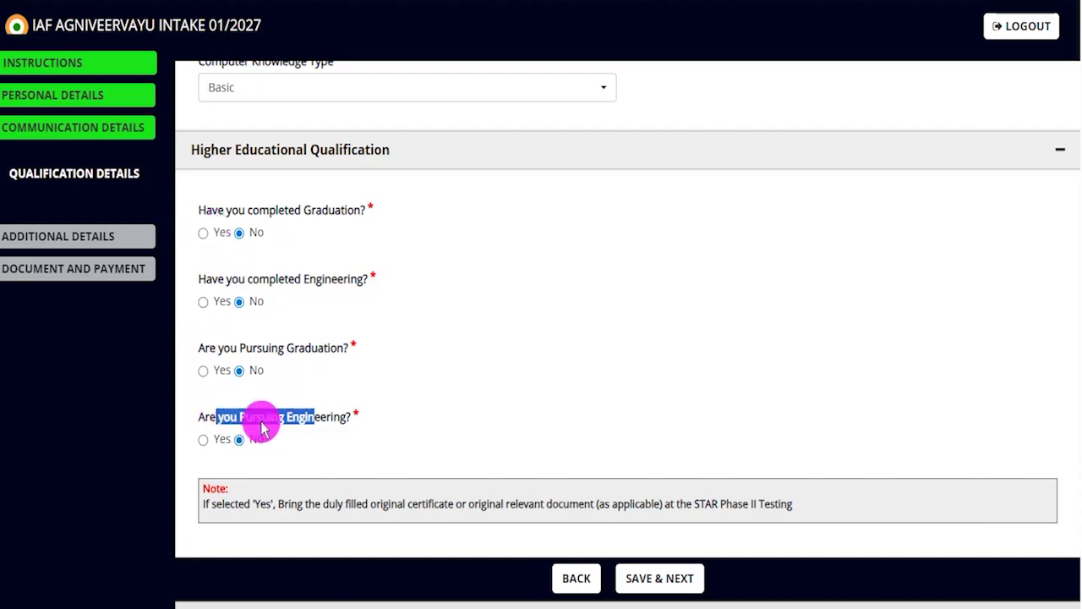
left_click(296, 348)
left_click(316, 427)
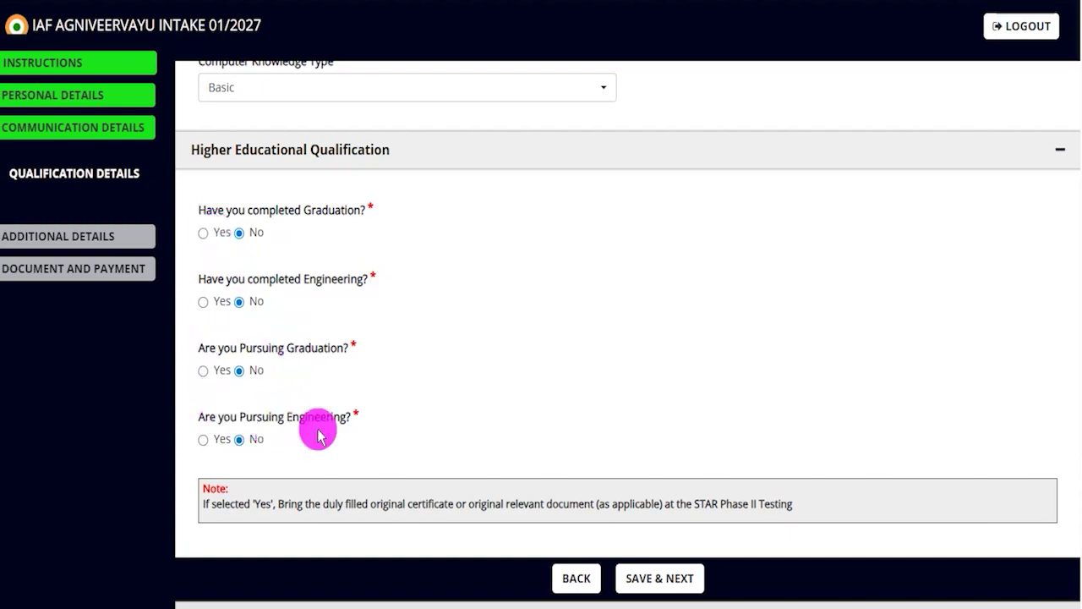
Save the qualification details and proceed to the Additional Details section of the application.
scroll(397, 397, "down", 1)
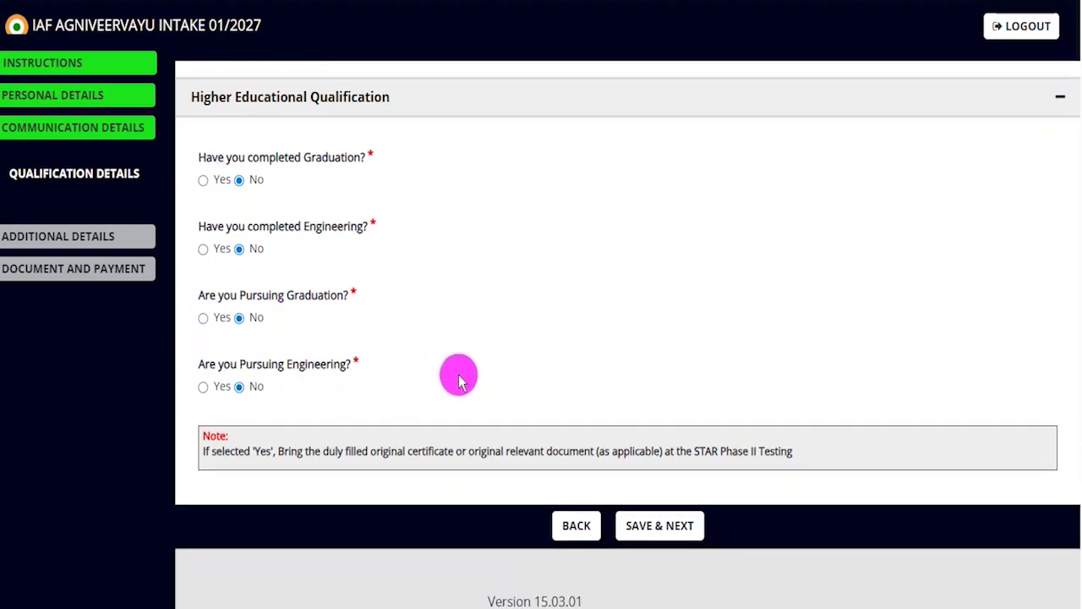
mouse_move(814, 350)
left_mouse_down()
mouse_move(777, 442)
mouse_move(707, 511)
left_mouse_up()
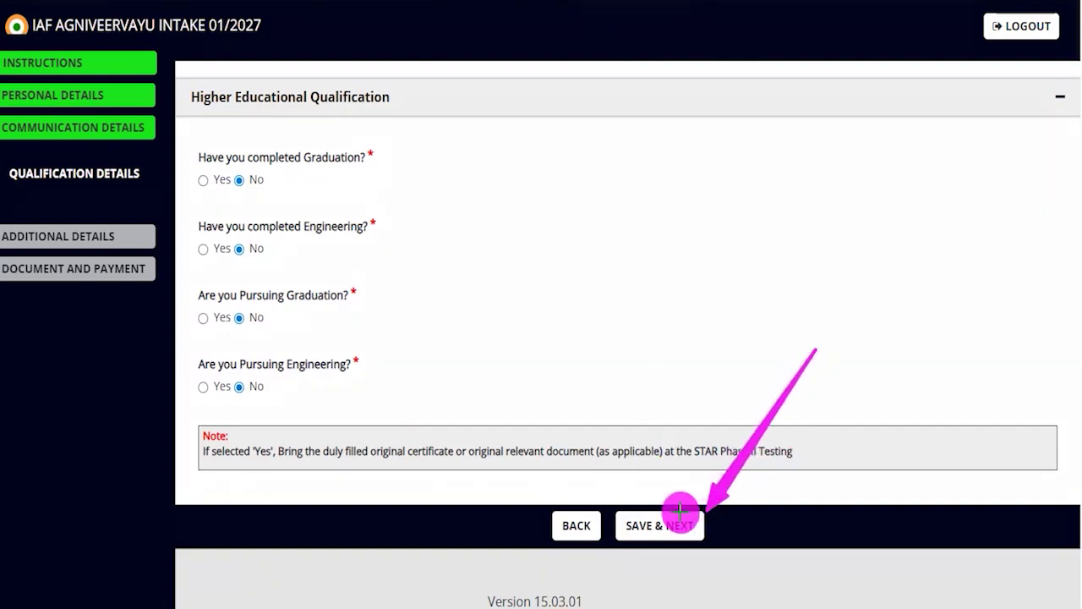
left_click(677, 512)
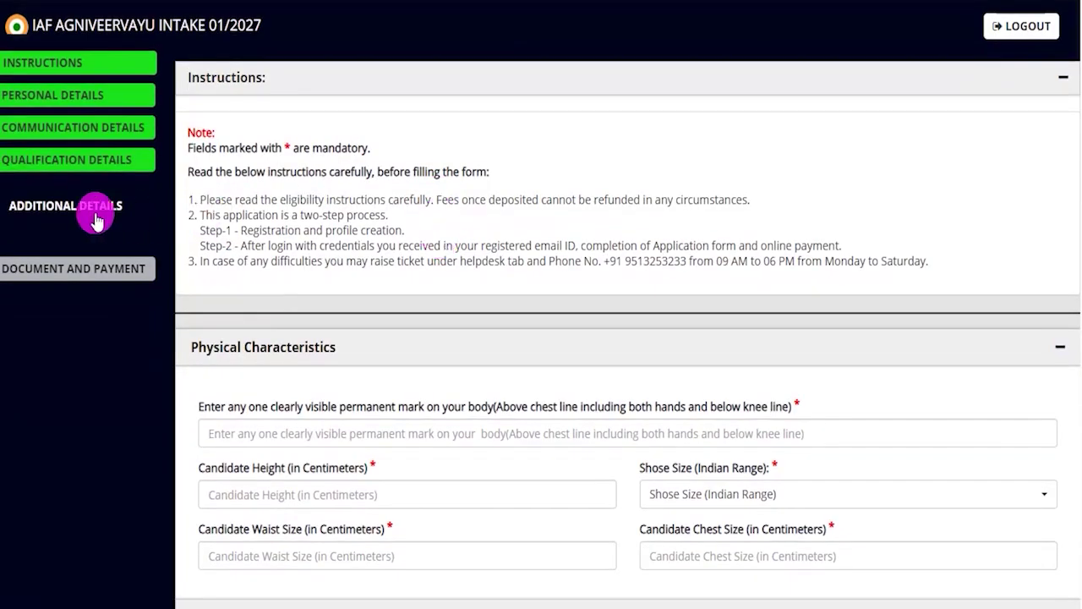
Enter "Neck" as the clearly visible permanent body mark under Physical Characteristics.
scroll(375, 347, "down", 2)
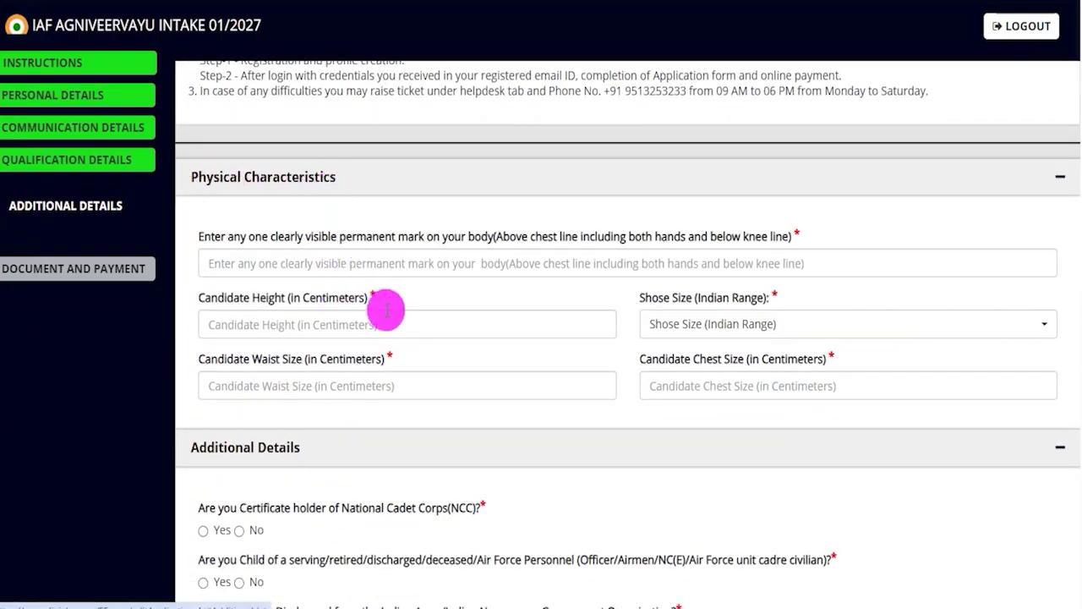
scroll(438, 305, "down", 1)
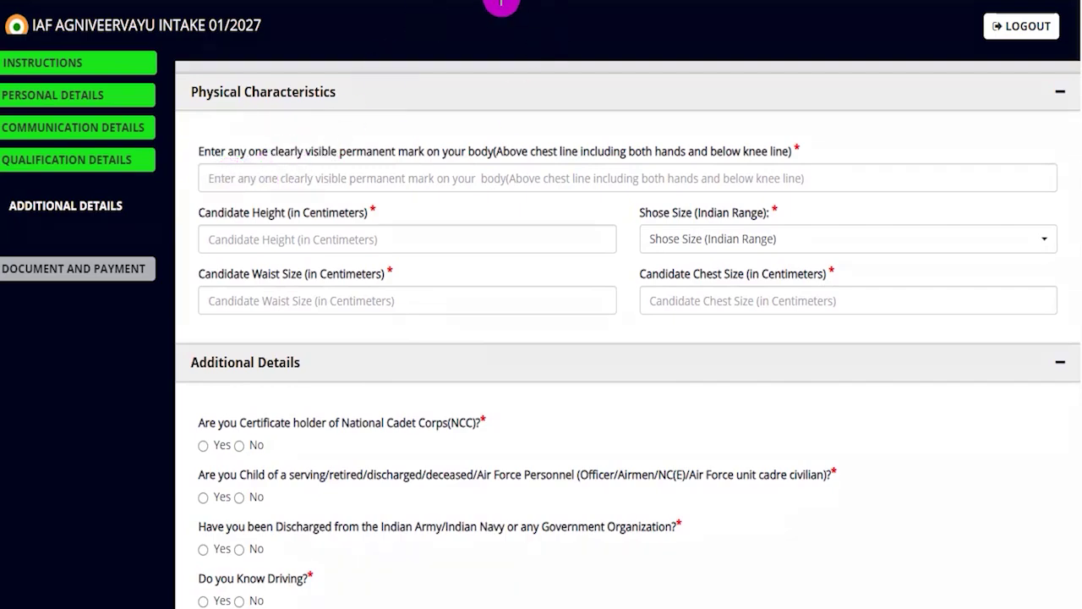
left_click(345, 168)
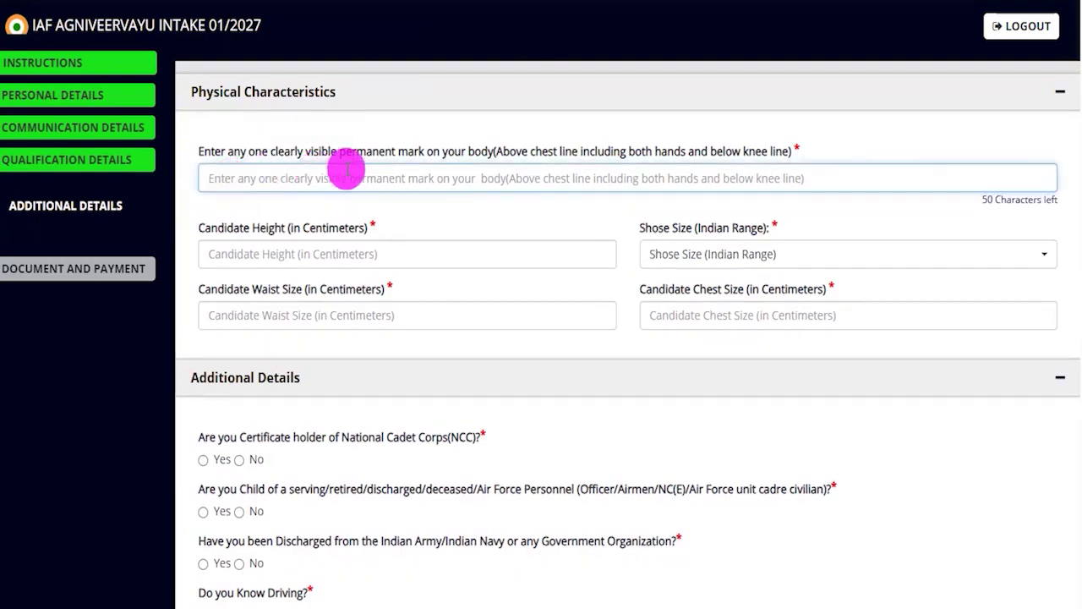
type("Neck")
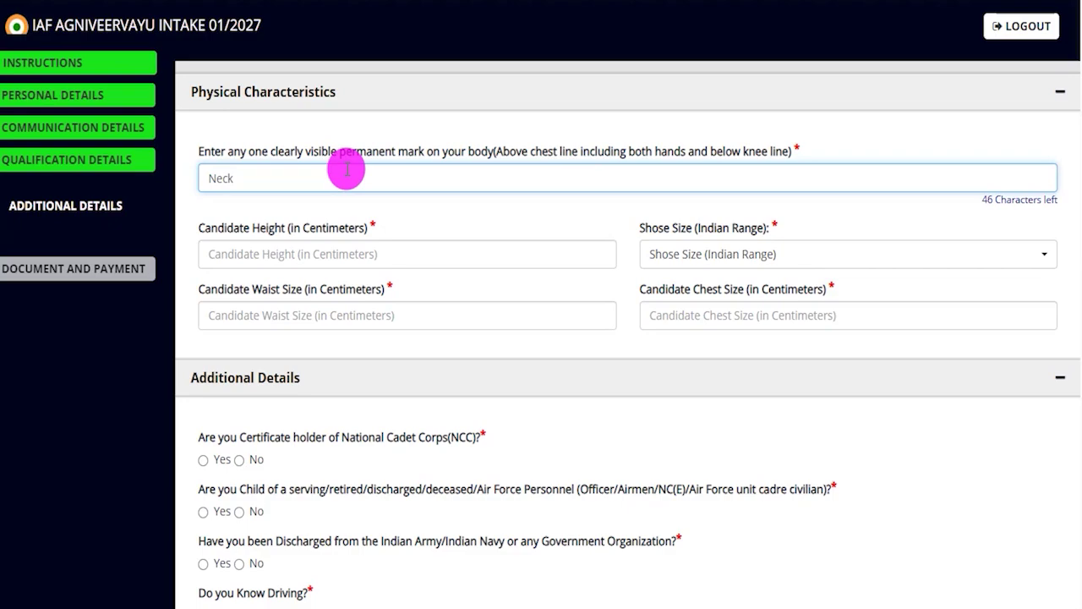
Set the candidate's height to 170 cm and the Indian-range shoe size to 9.
left_click(454, 213)
left_click_drag(252, 222, 295, 244)
left_click(292, 239)
type("1")
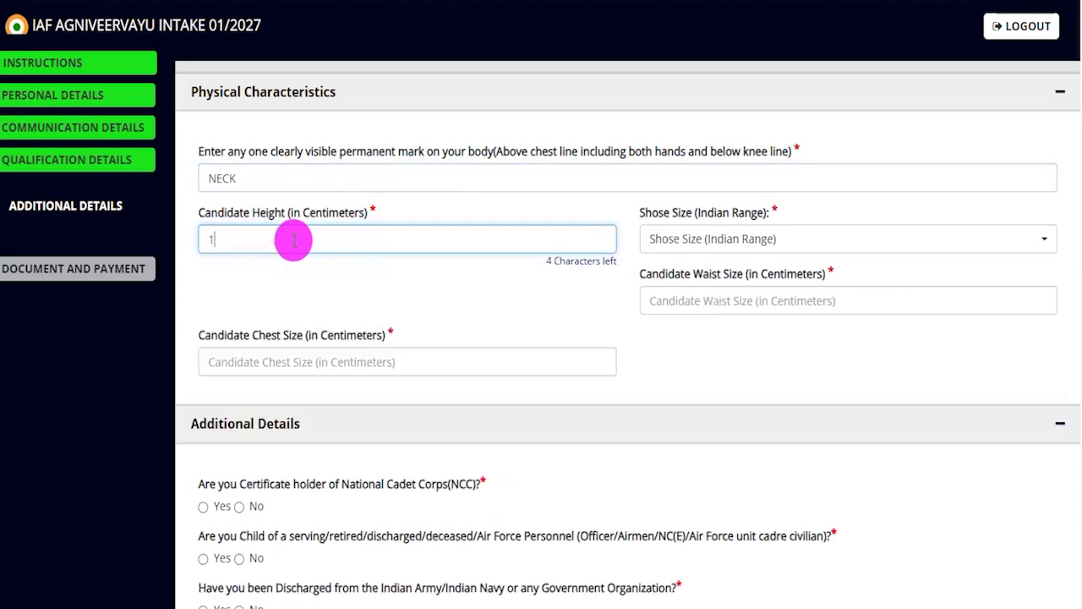
type("70")
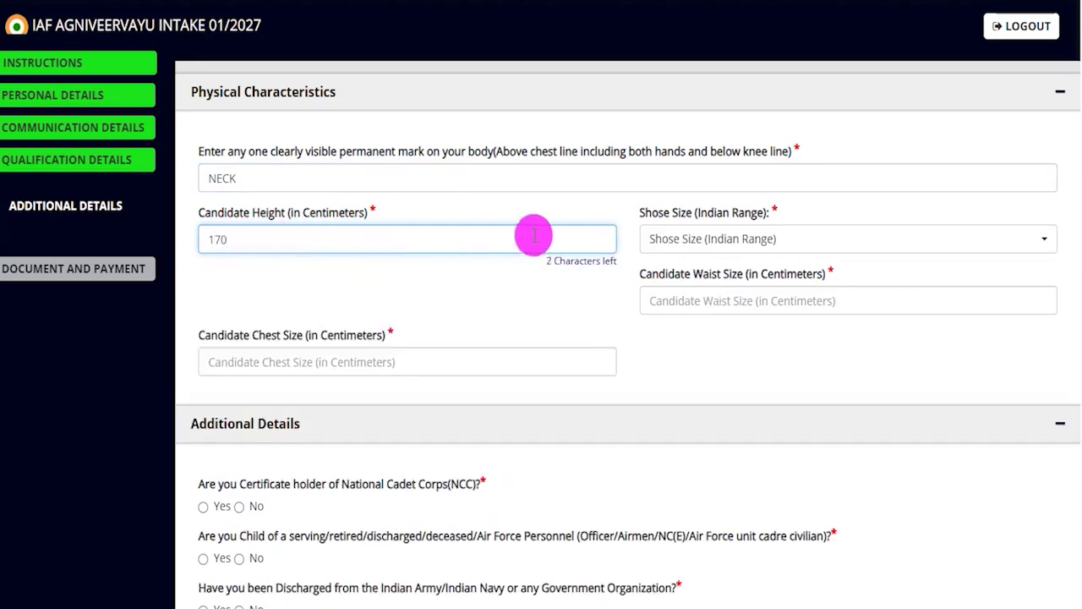
left_click(672, 240)
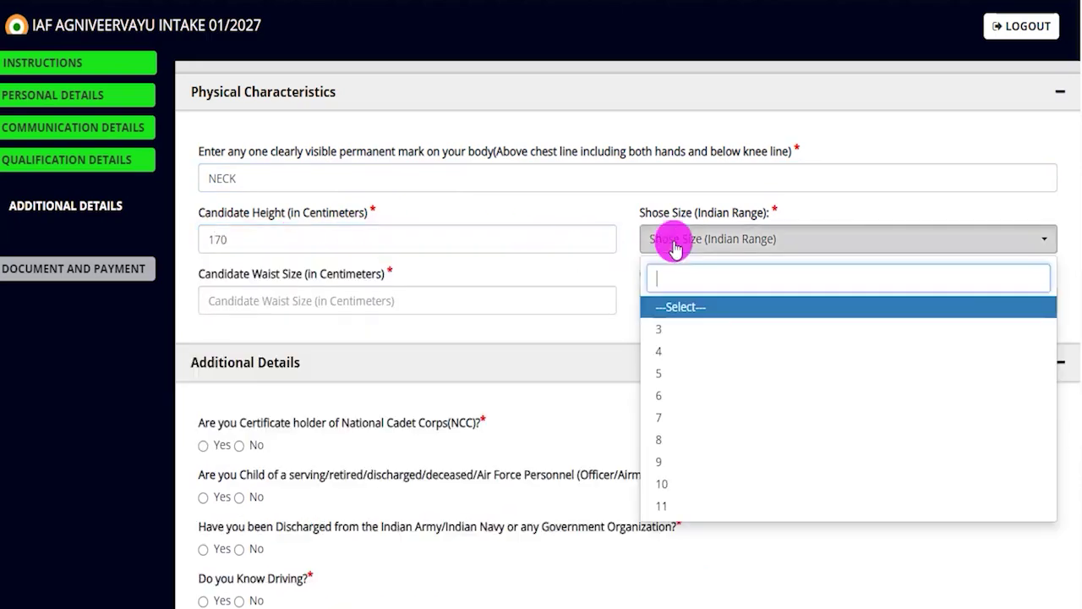
left_click(660, 460)
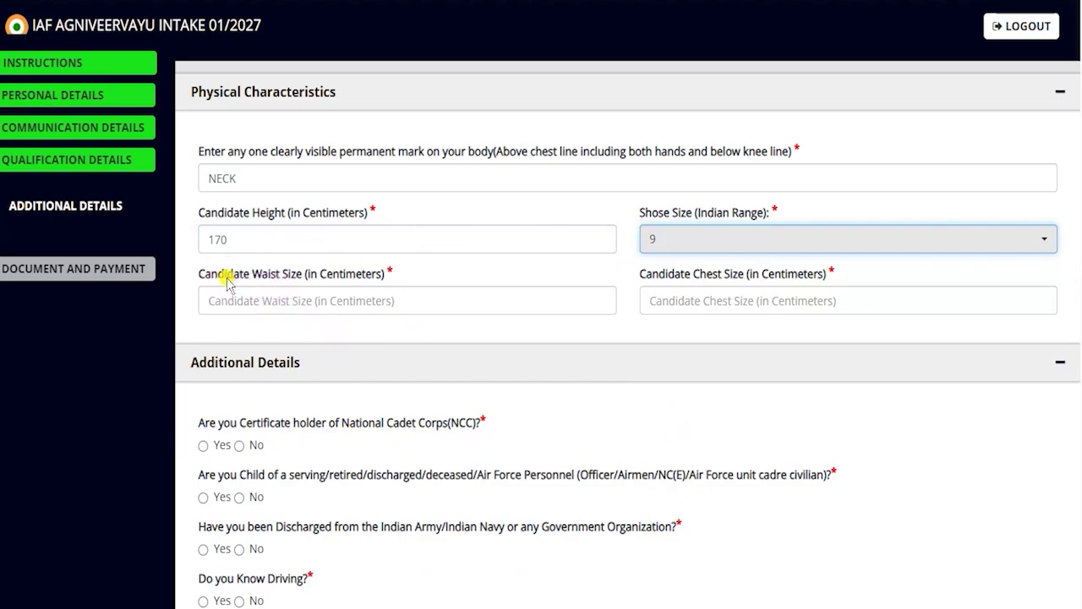
Examine the candidate waist size and chest size fields under Physical Characteristics.
left_click_drag(225, 273, 279, 300)
left_click(277, 301)
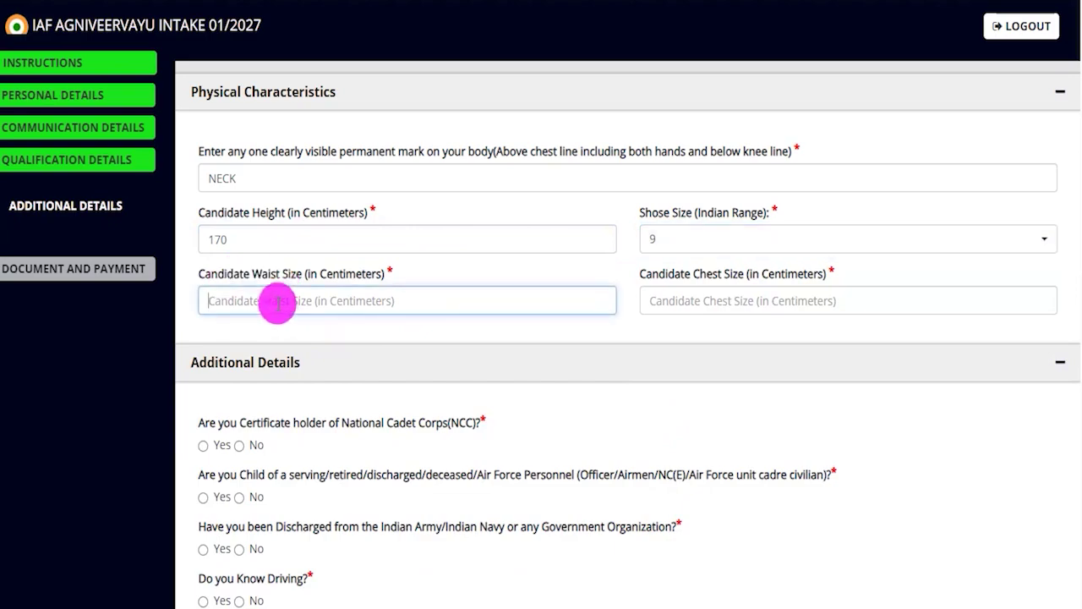
left_click_drag(644, 273, 723, 276)
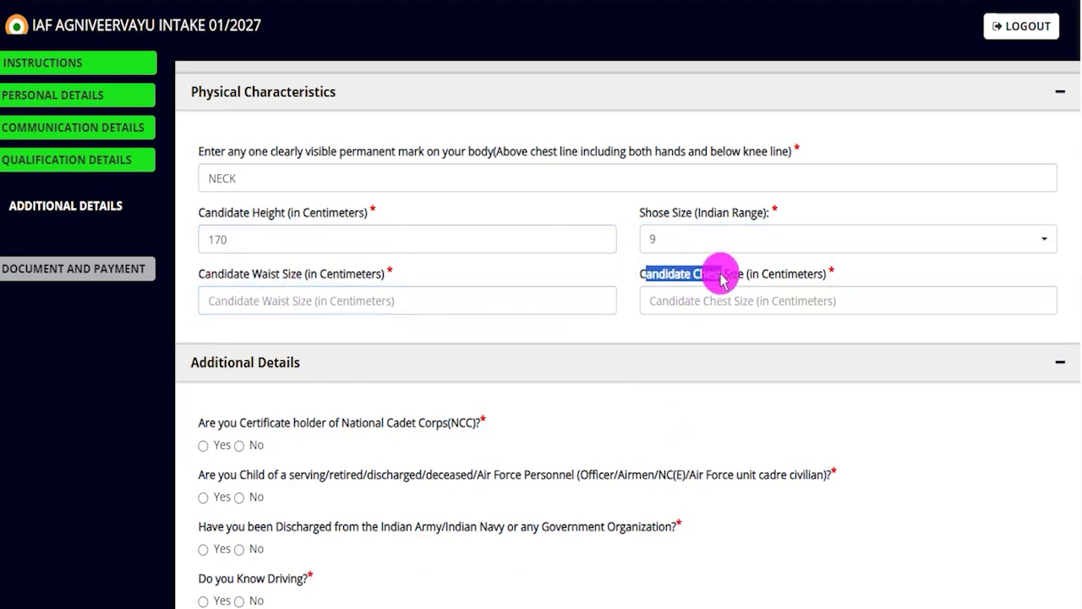
left_click(694, 301)
left_click_drag(652, 272, 713, 276)
left_click(698, 300)
Answer No to holding an NCC certificate, after trying Yes to view the certificate type options and certificate number field.
scroll(304, 358, "down", 3)
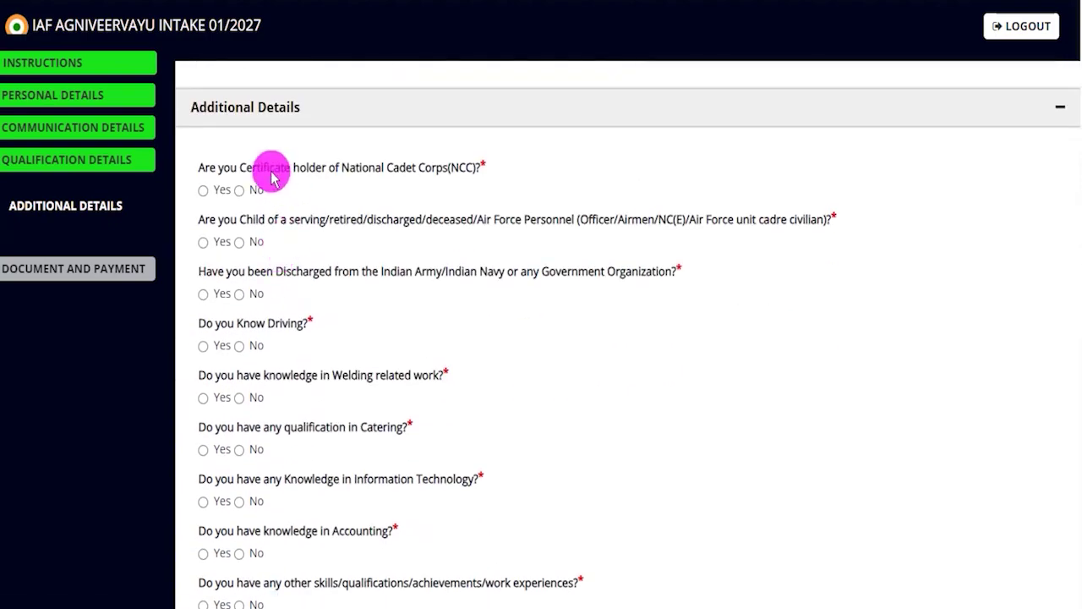
left_click_drag(271, 169, 393, 167)
left_click(203, 191)
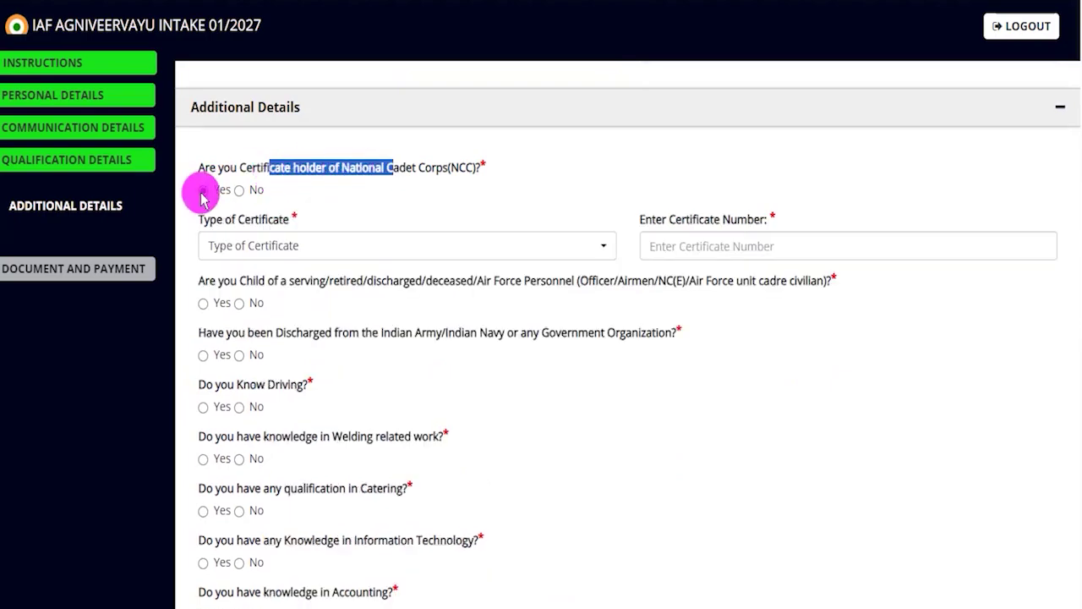
left_click(252, 245)
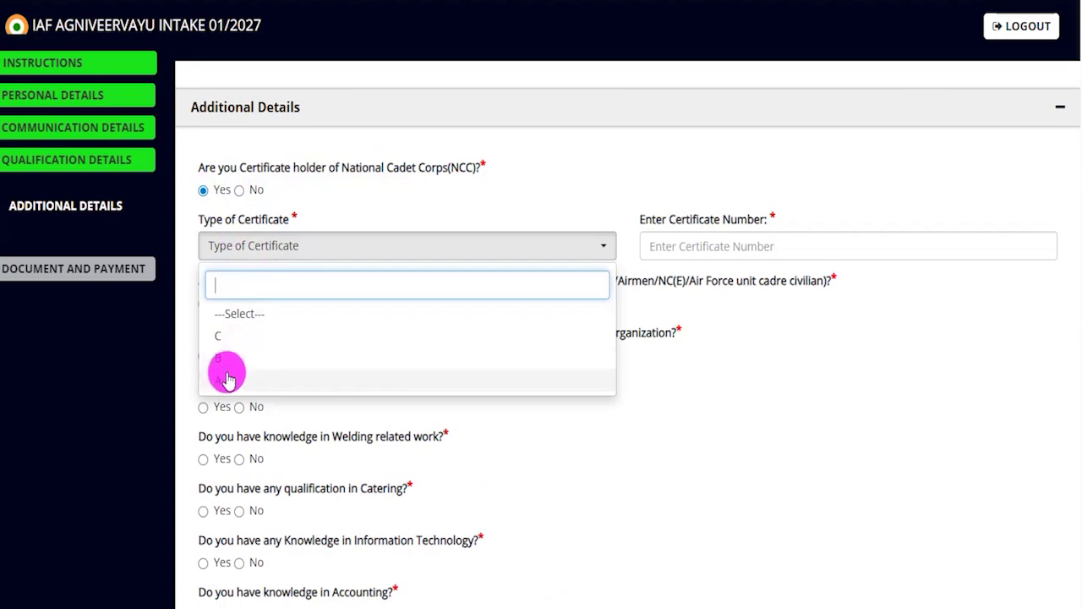
left_click(690, 222)
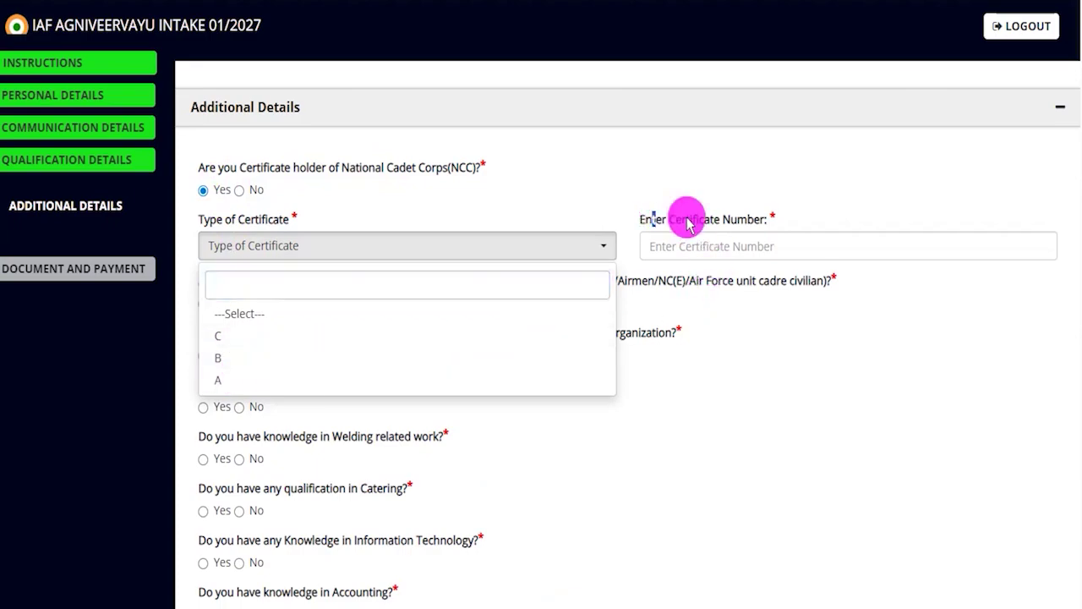
left_click_drag(689, 221, 701, 242)
left_click(693, 246)
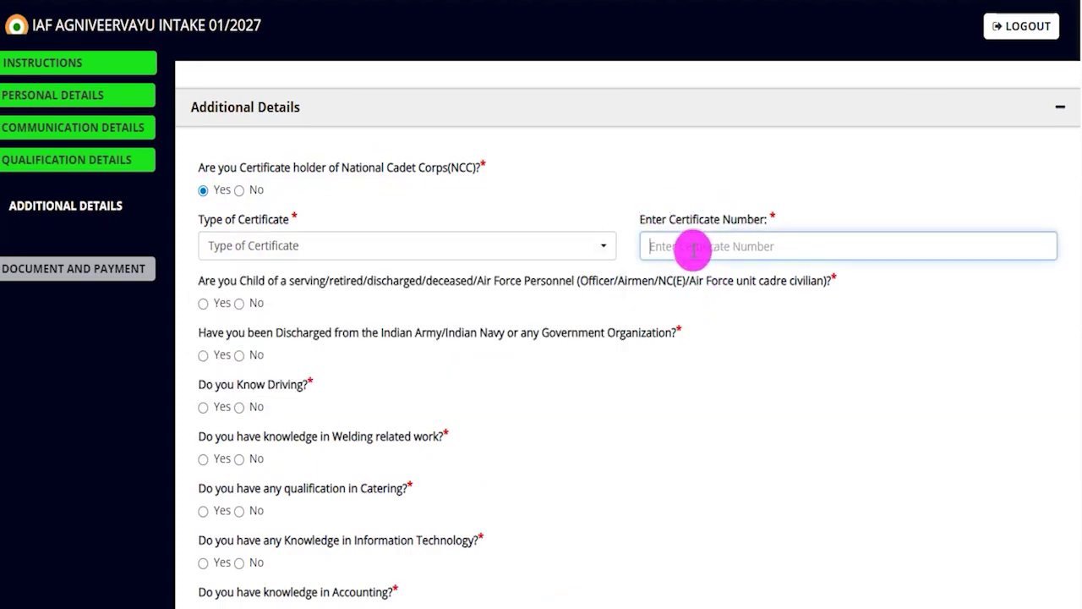
left_click(240, 192)
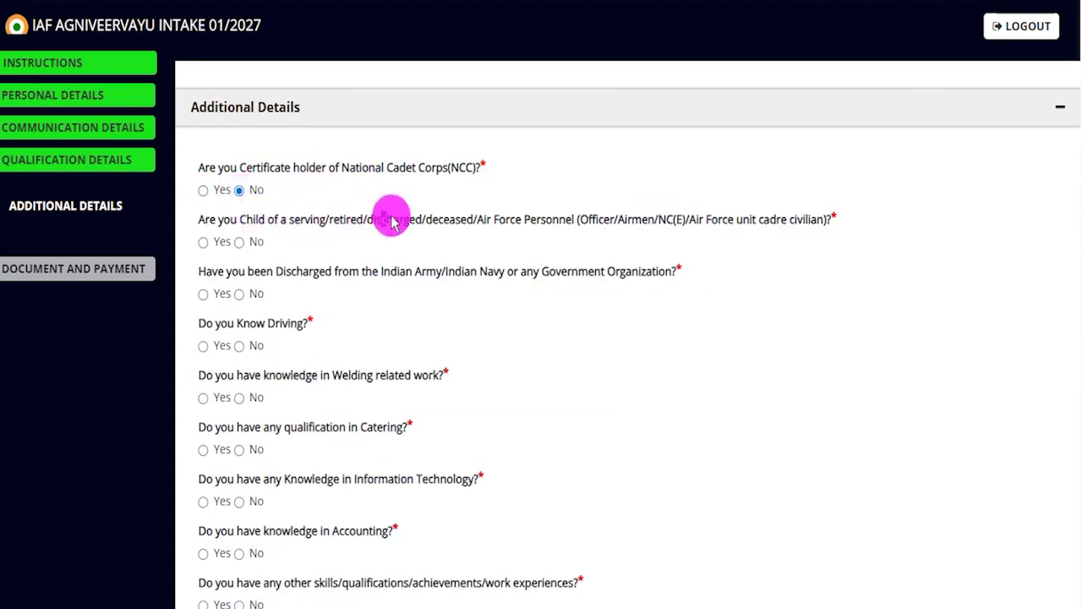
Answer No to being a child of Air Force personnel, after trying Yes to view the related certificate note.
left_click_drag(381, 219, 457, 219)
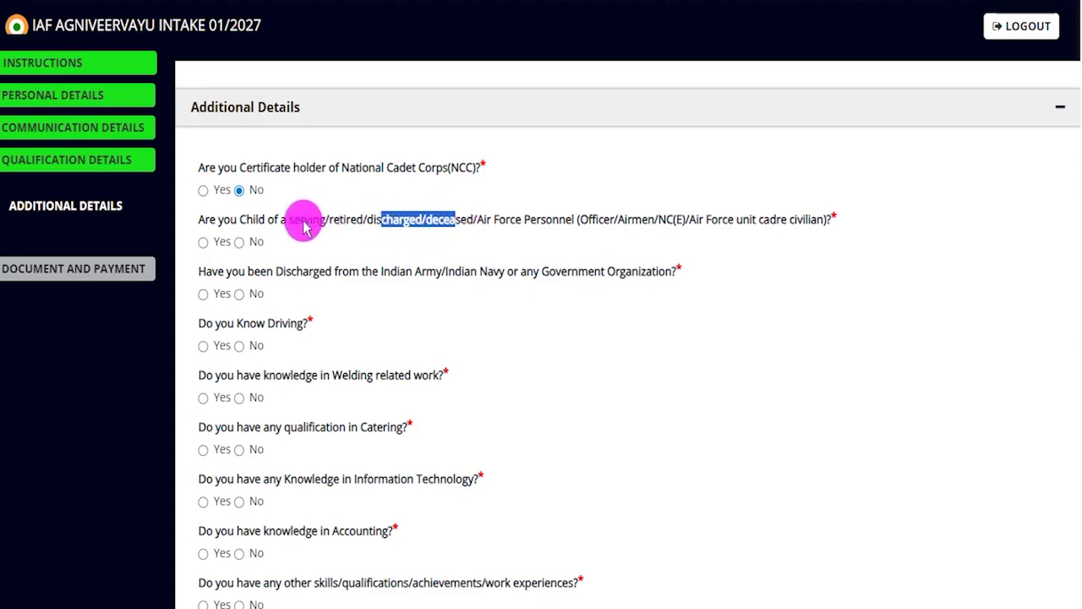
left_click_drag(293, 220, 466, 219)
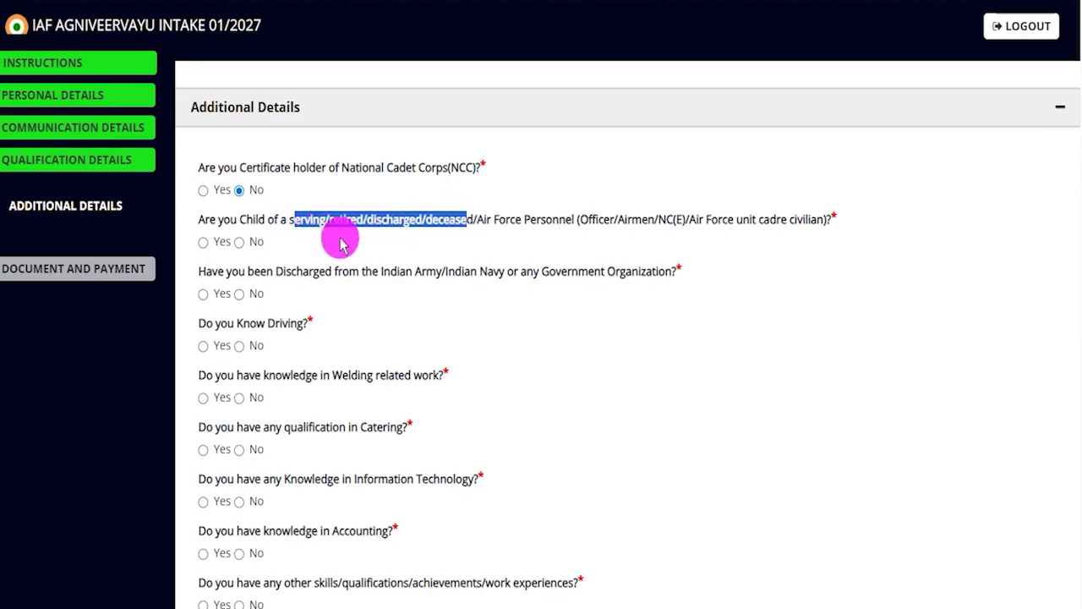
left_click(203, 242)
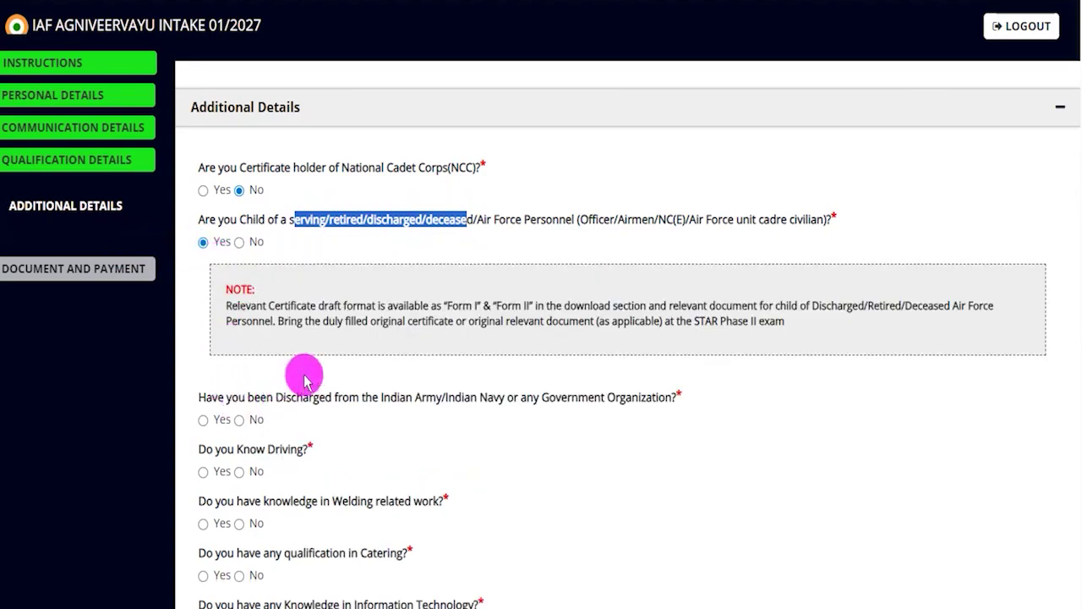
left_click(238, 242)
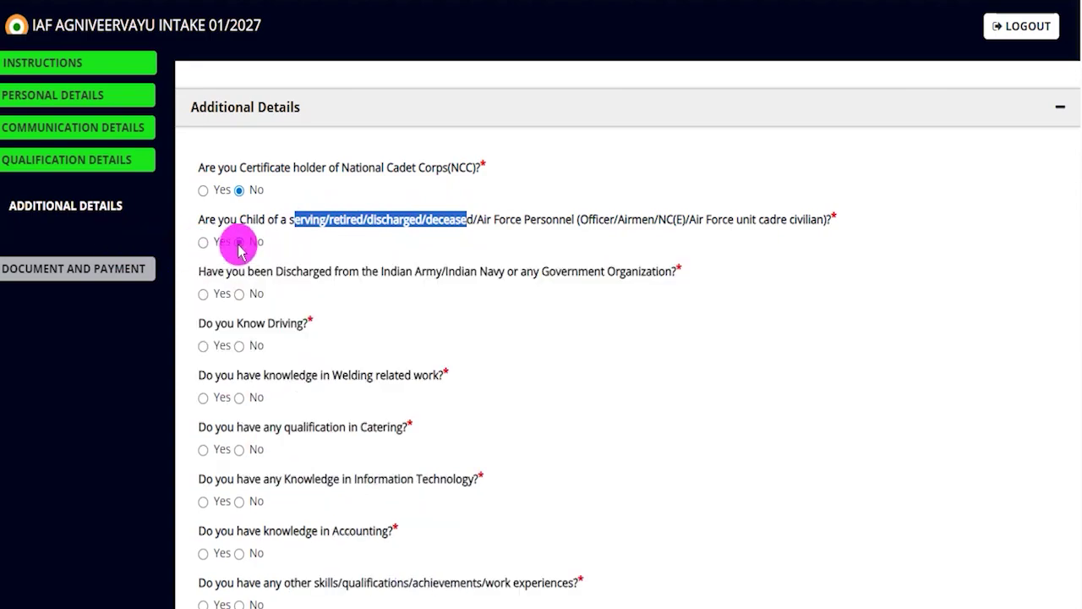
Answer No to having been discharged from the Army, Navy or a government organization, after trying Yes to view the organization name field.
left_click_drag(228, 274, 633, 278)
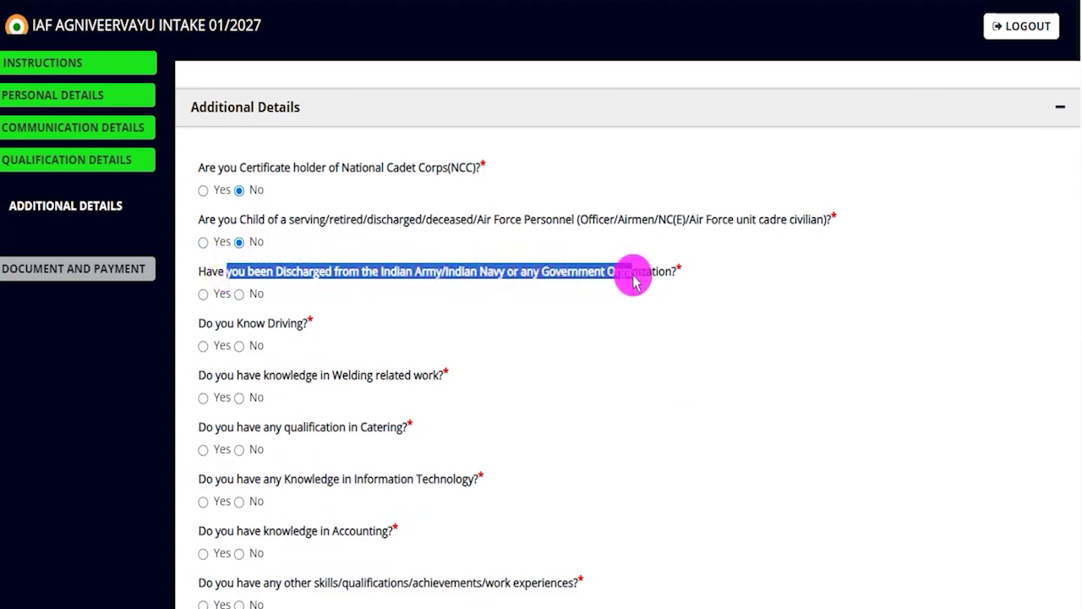
left_click(204, 294)
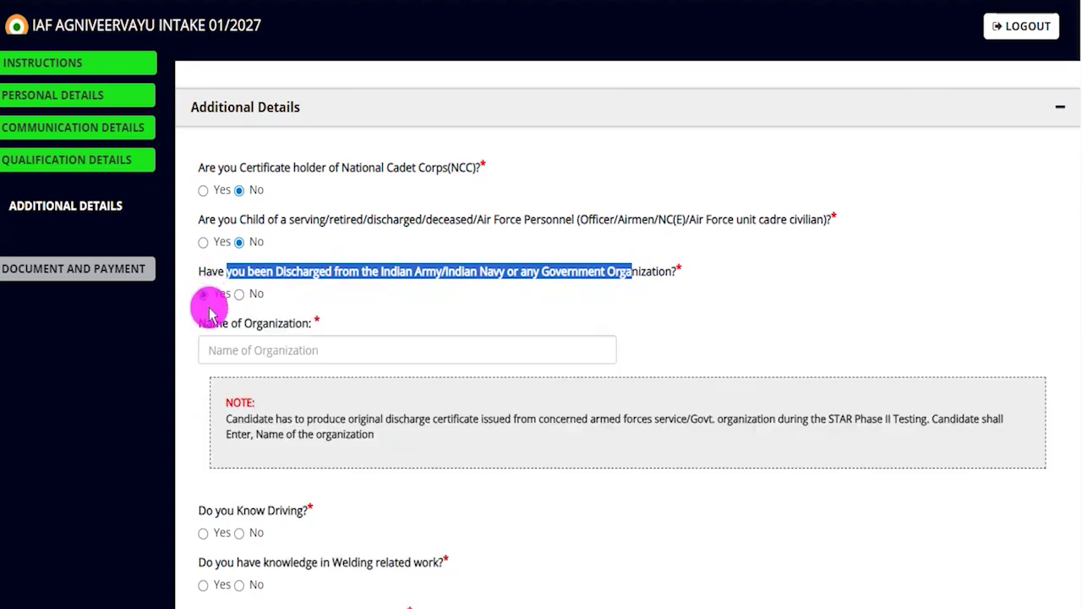
left_click(243, 347)
left_click(239, 294)
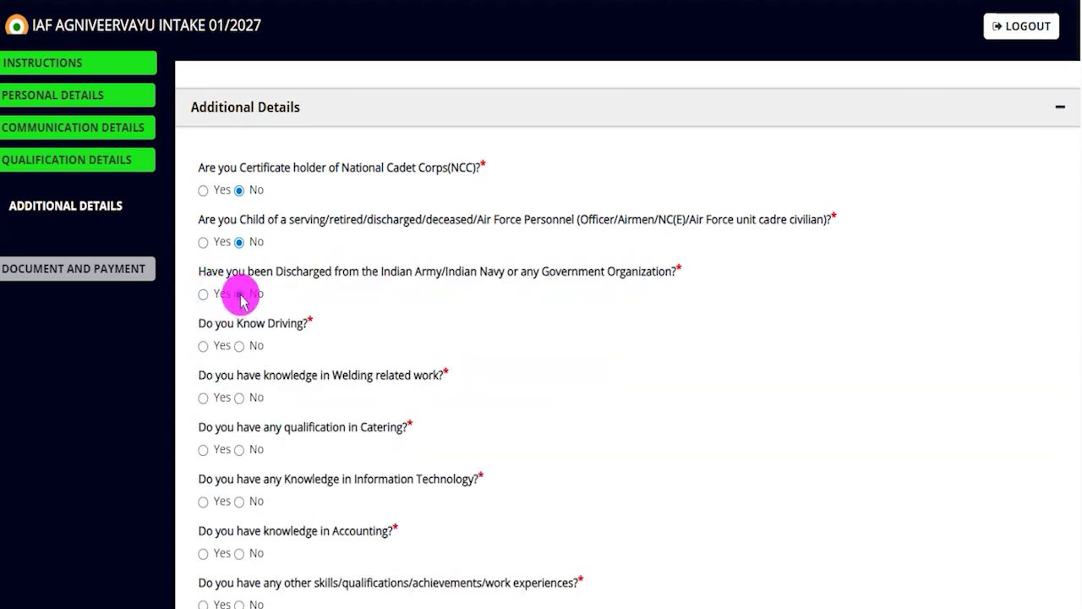
Answer No to knowing driving, after trying Yes with LMV as the type of driving licence.
left_click_drag(219, 323, 284, 323)
left_click(204, 346)
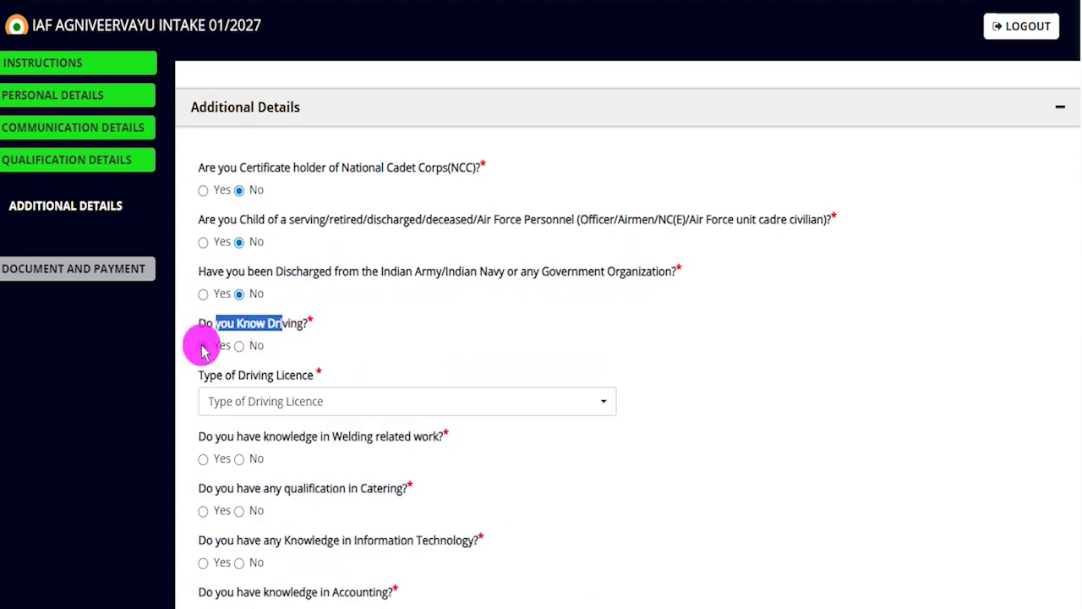
left_click(242, 407)
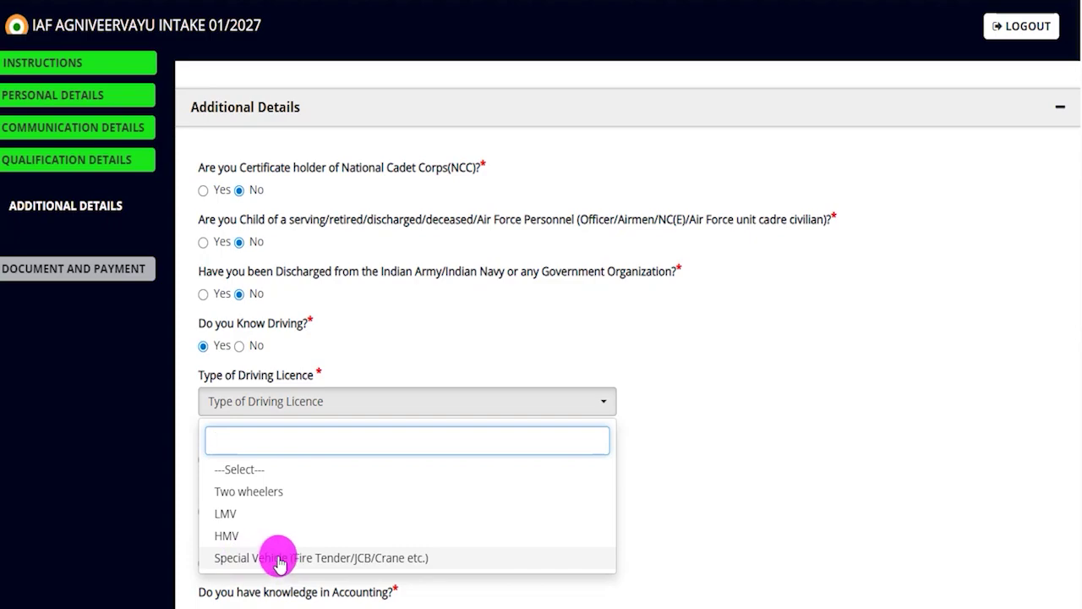
left_click(241, 510)
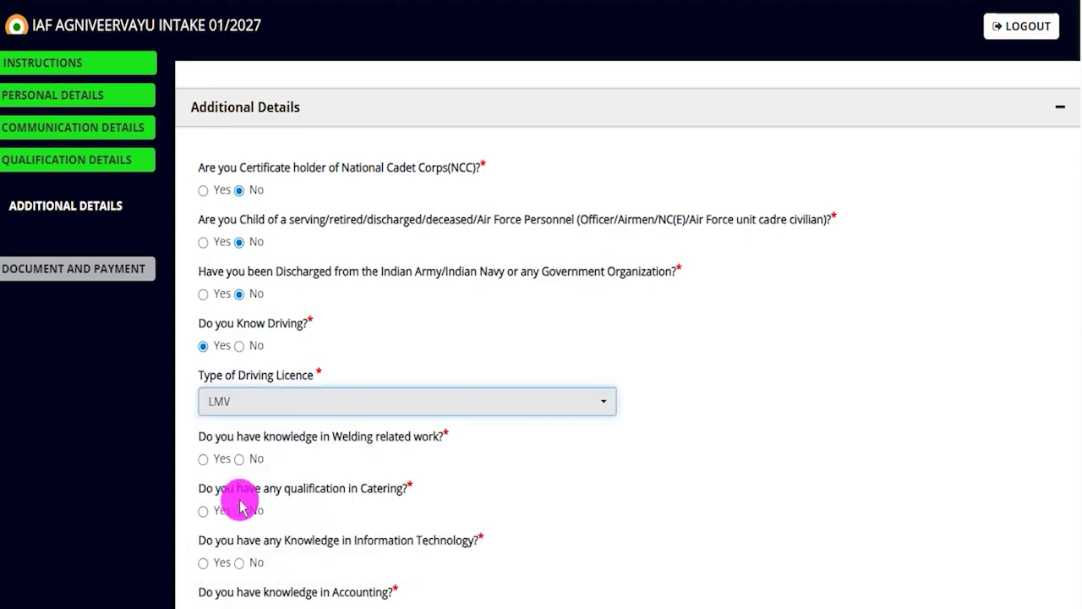
left_click(239, 346)
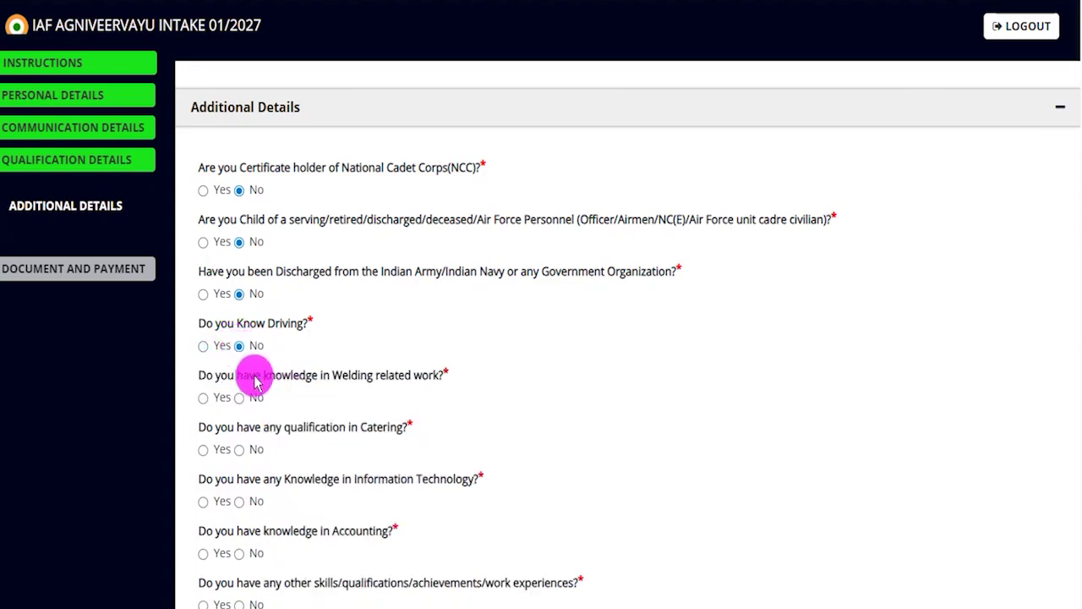
Answer No to having welding-related knowledge, after trying Yes to view the welding trade options.
left_click_drag(241, 382, 342, 377)
left_click(204, 397)
left_click(228, 456)
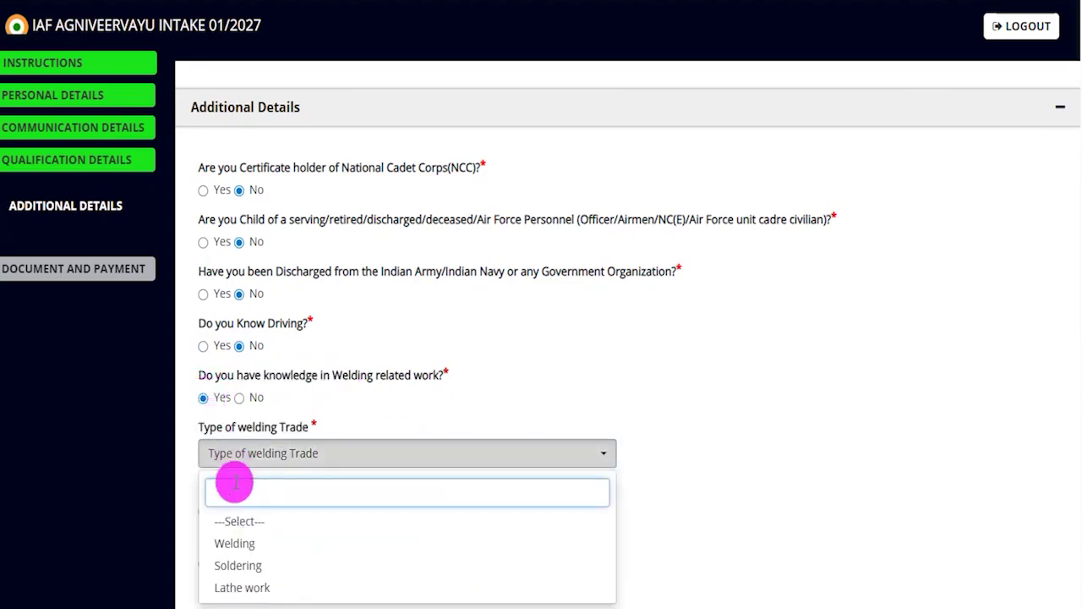
left_click(239, 398)
Answer No to having a qualification in Catering, after trying Yes to view the catering course options.
scroll(279, 408, "down", 3)
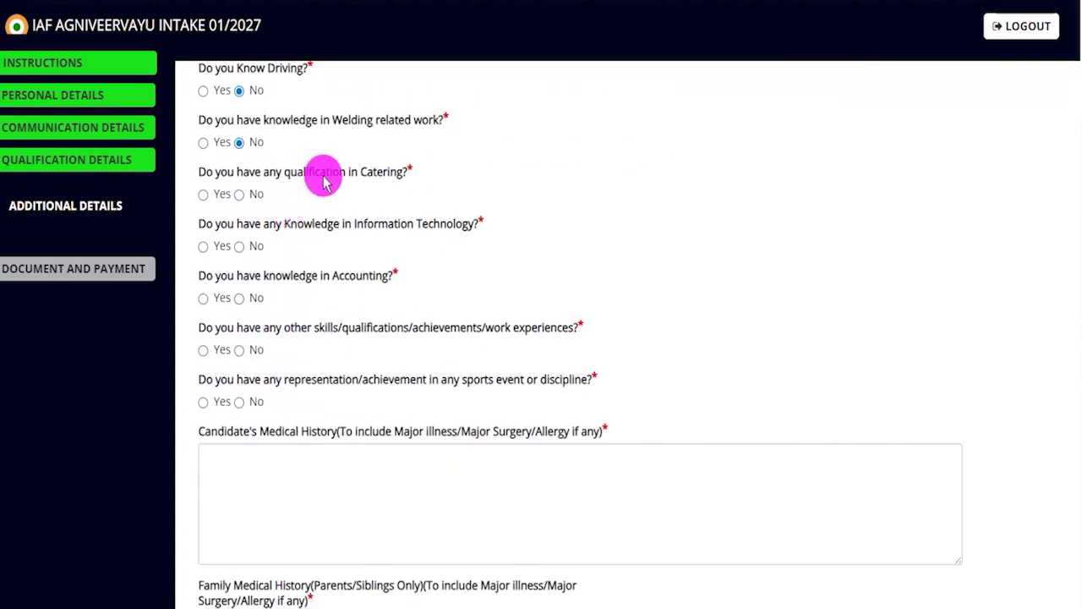
left_click_drag(243, 171, 311, 178)
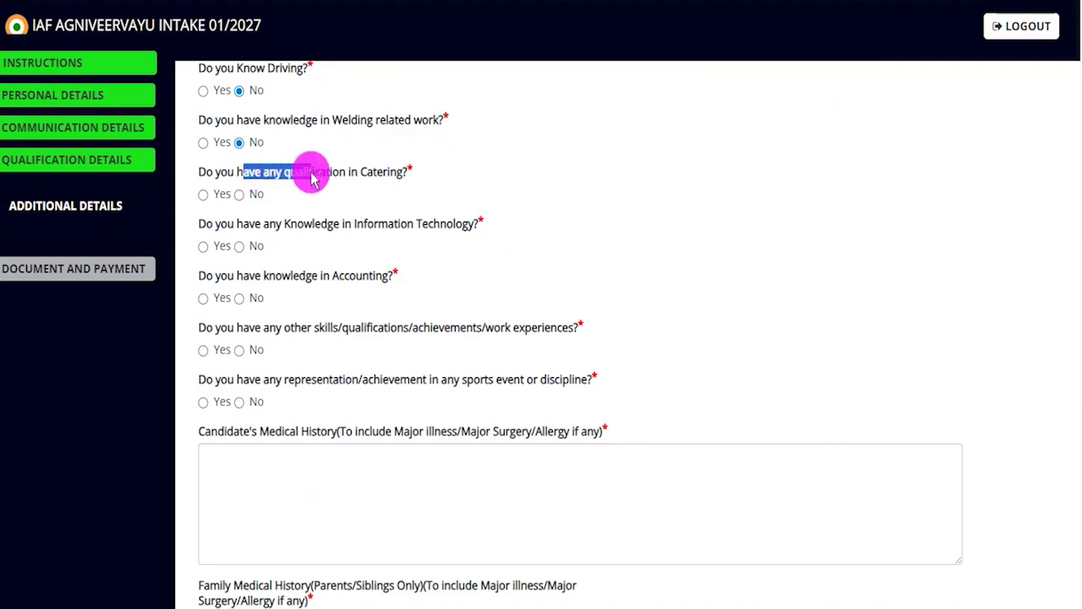
left_click(203, 195)
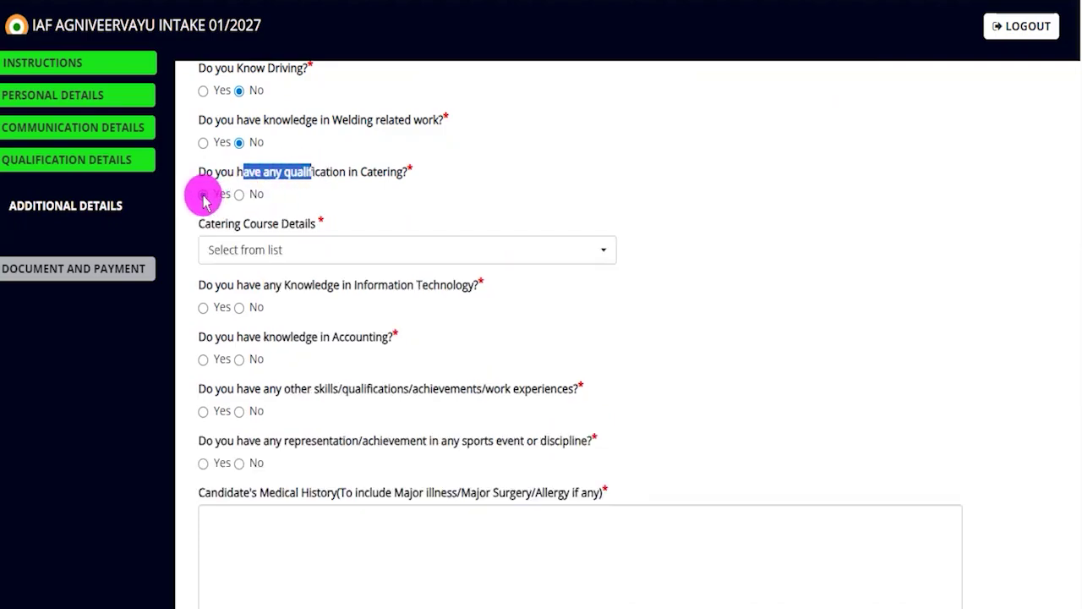
left_click(240, 250)
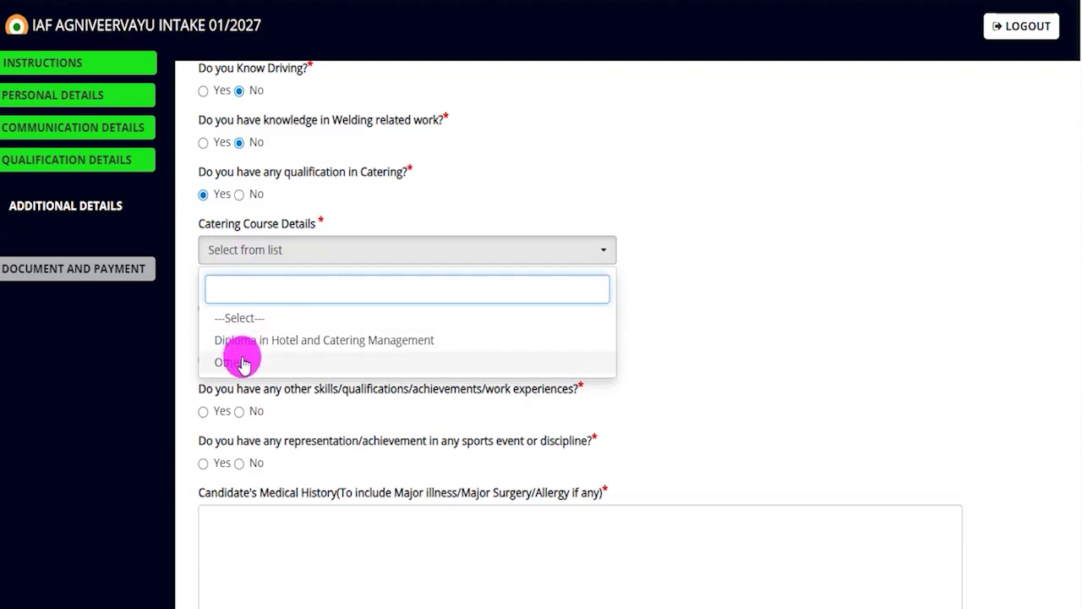
left_click(239, 195)
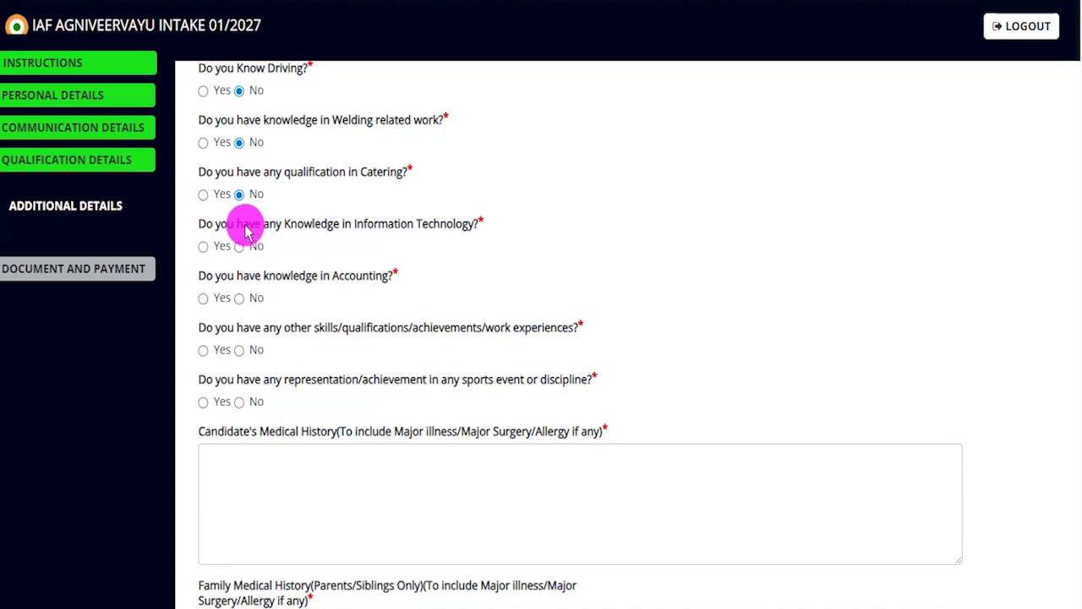
Answer No to having knowledge in Information Technology, after trying Yes to view the areas of Information Technology field.
left_click_drag(244, 230, 429, 227)
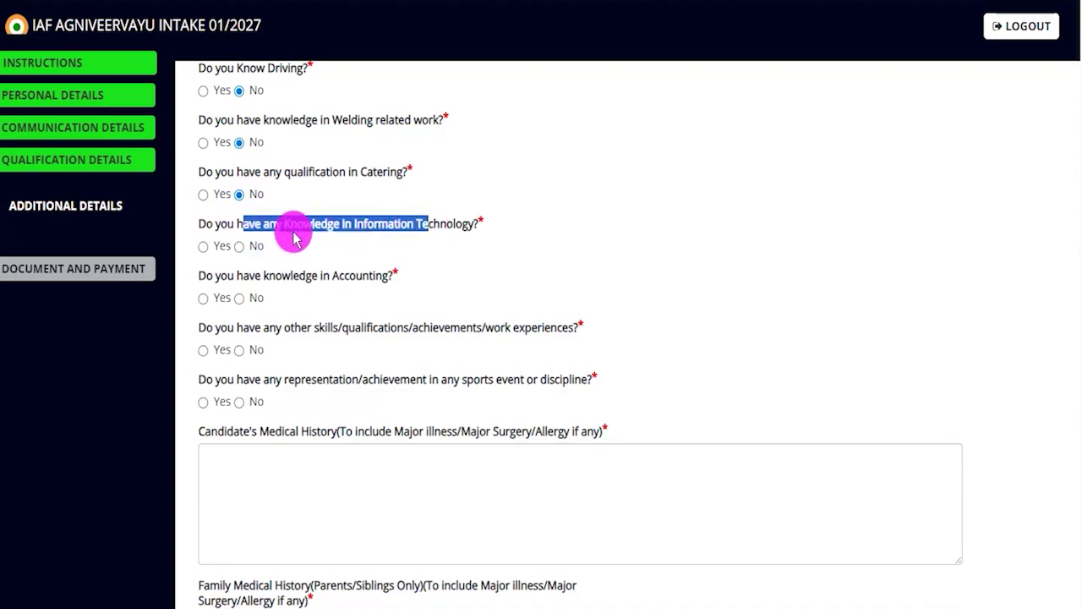
left_click(203, 246)
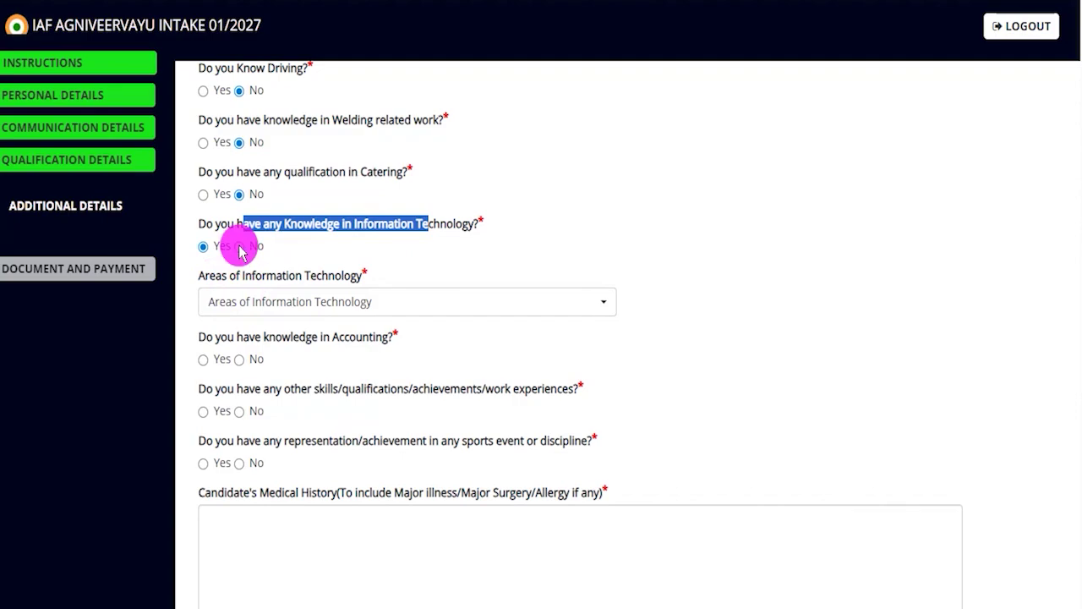
left_click(239, 247)
Answer No to having knowledge in Accounting, after trying Yes to view the accounting knowledge field.
left_click_drag(216, 276, 350, 279)
left_click(203, 298)
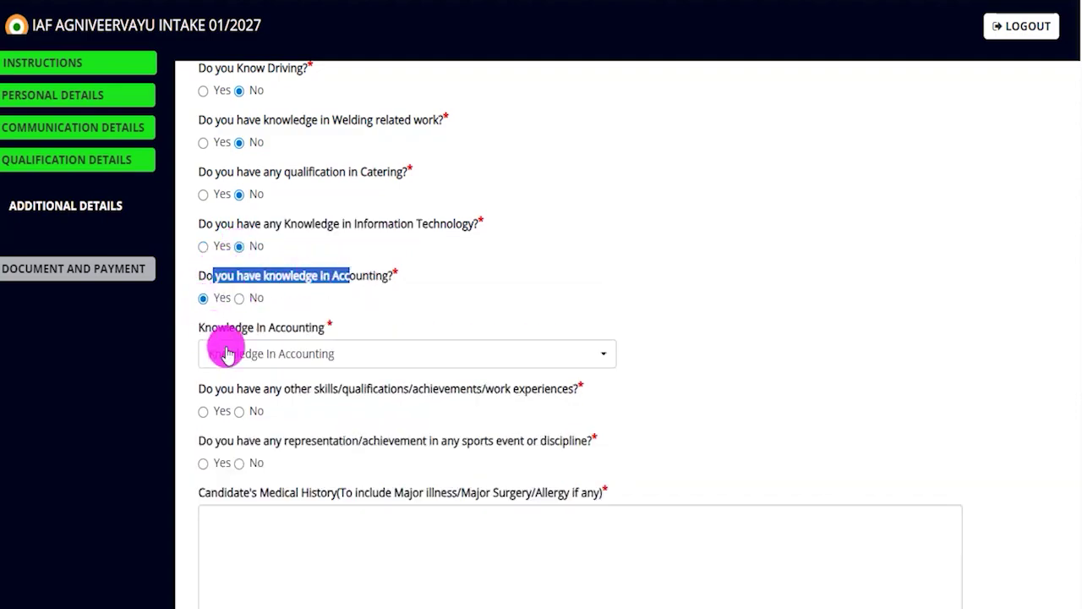
left_click(239, 298)
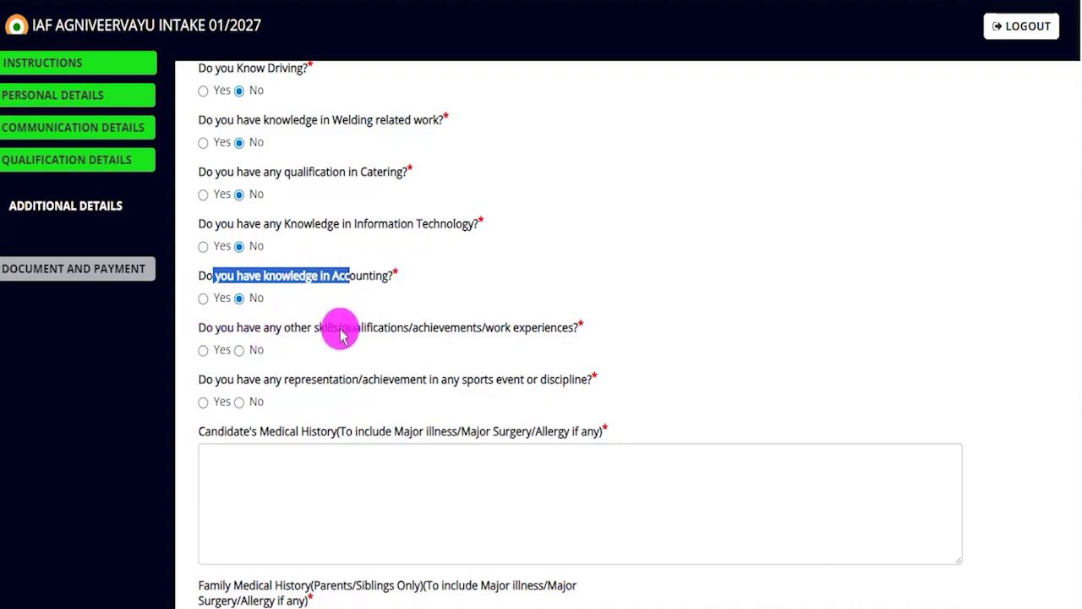
Answer No to having other skills, qualifications, achievements or work experiences, after trying Yes to view the description box.
left_click_drag(423, 332, 524, 328)
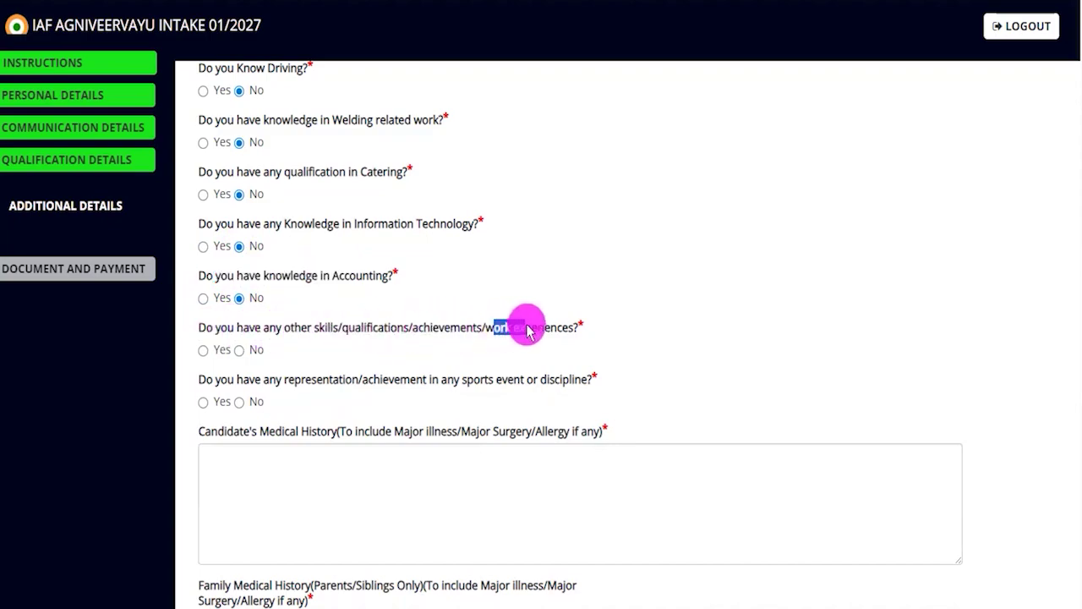
left_click(204, 355)
left_click(285, 418)
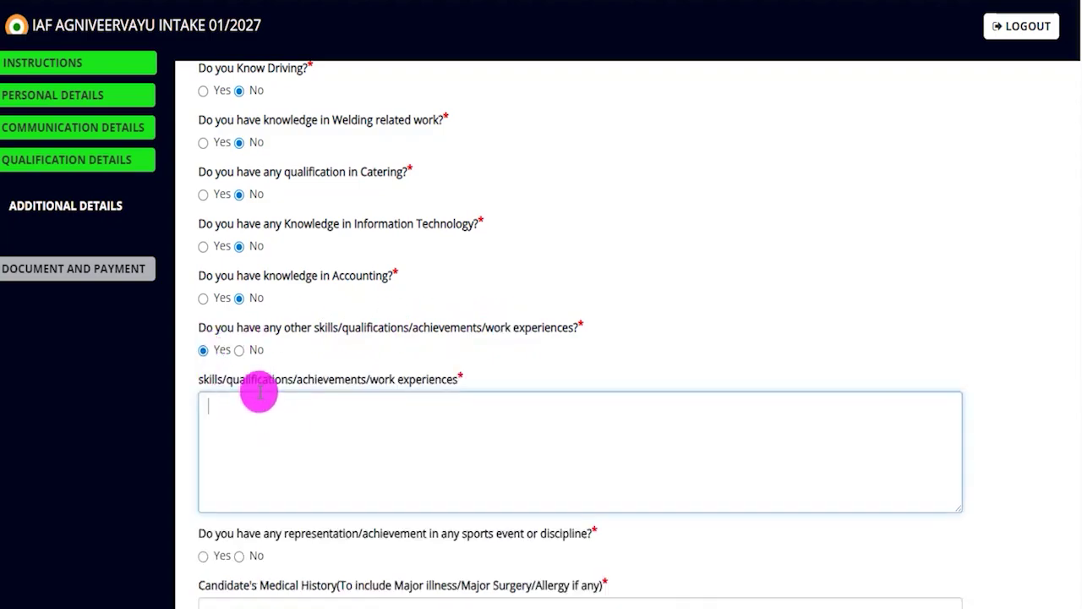
left_click(239, 352)
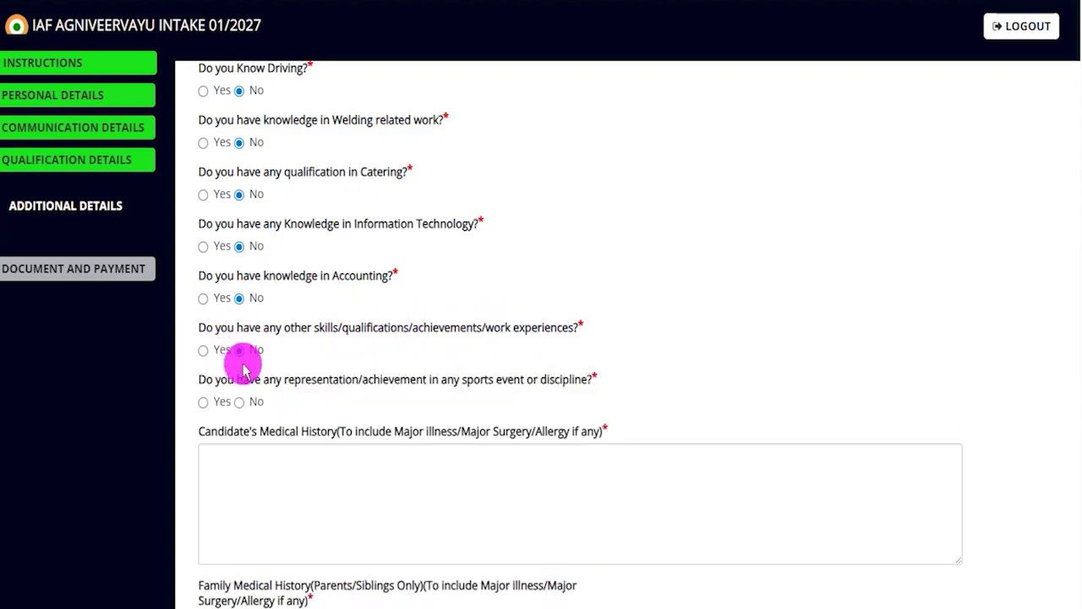
Answer No to having a representation or achievement in sports, after trying Yes to view the levels represented.
left_click_drag(292, 380, 484, 380)
left_click(378, 383)
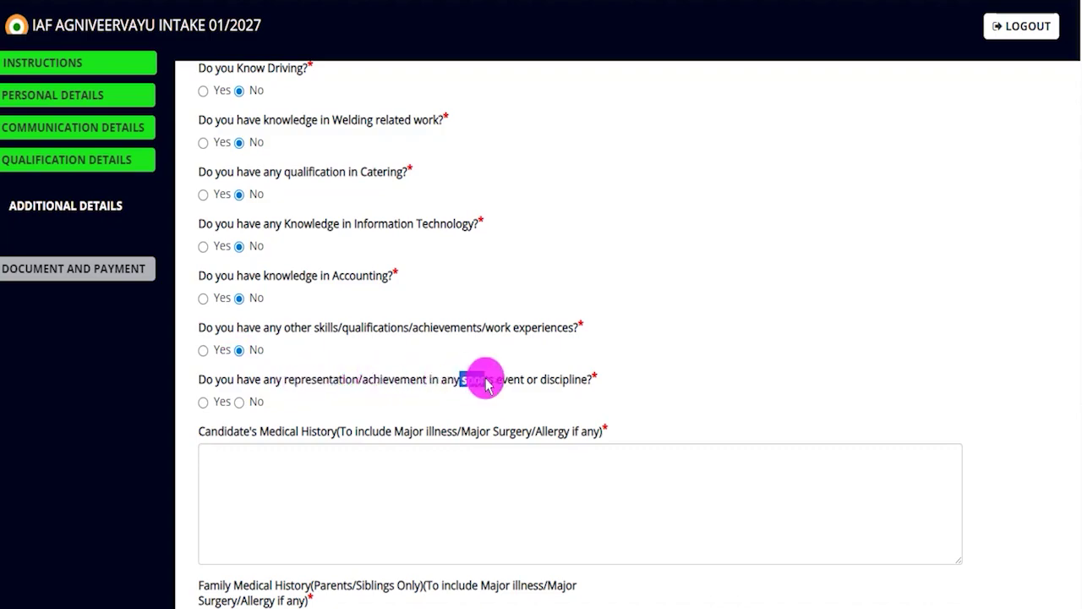
left_click(215, 407)
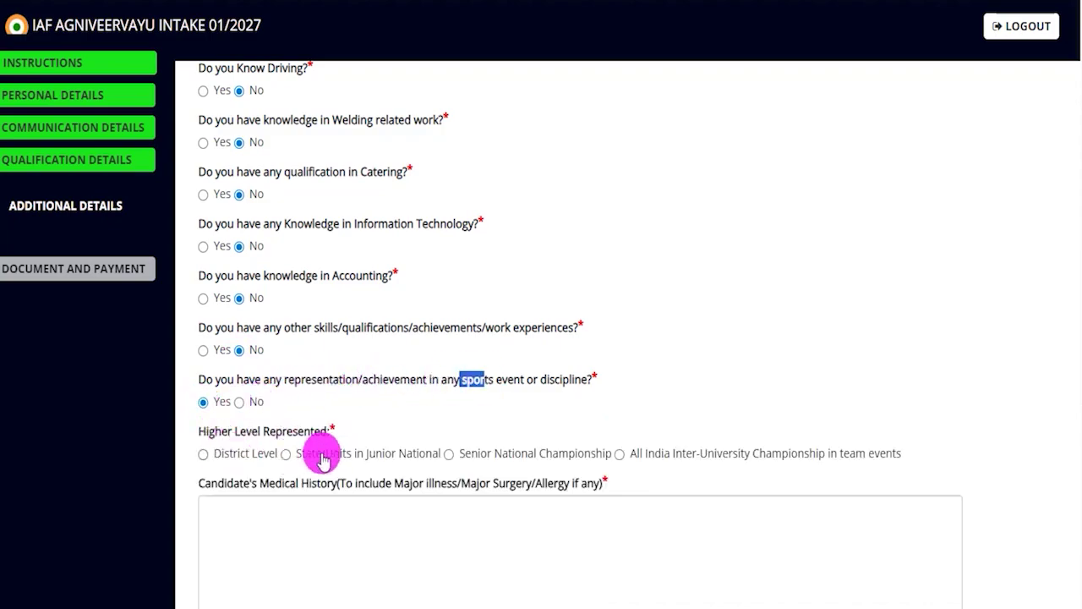
left_click(239, 403)
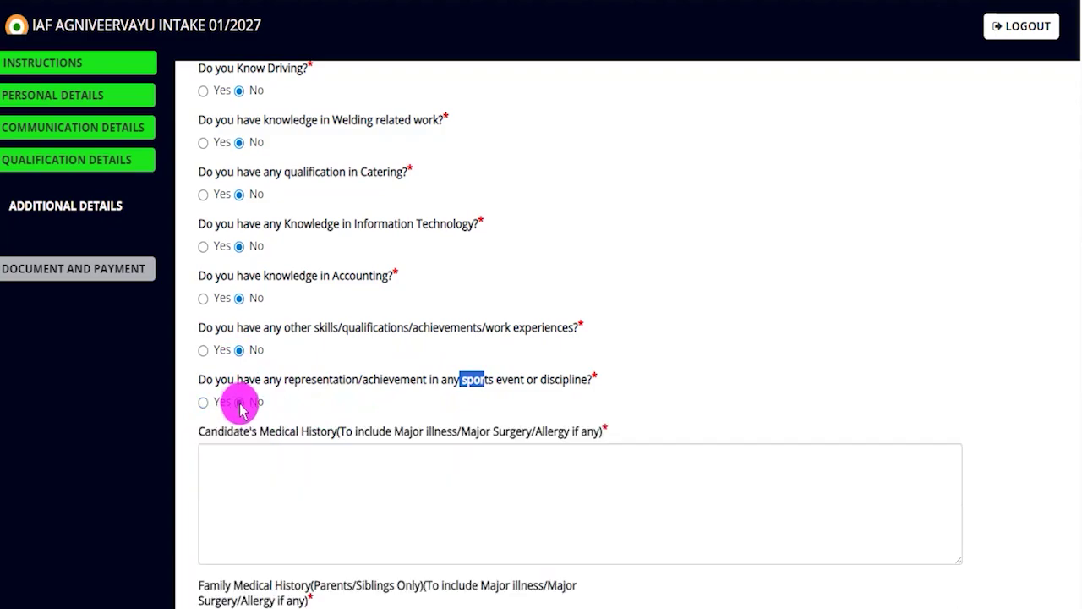
Examine the candidate's and family medical history fields and what illnesses, surgeries or allergies they must include.
scroll(249, 437, "down", 2)
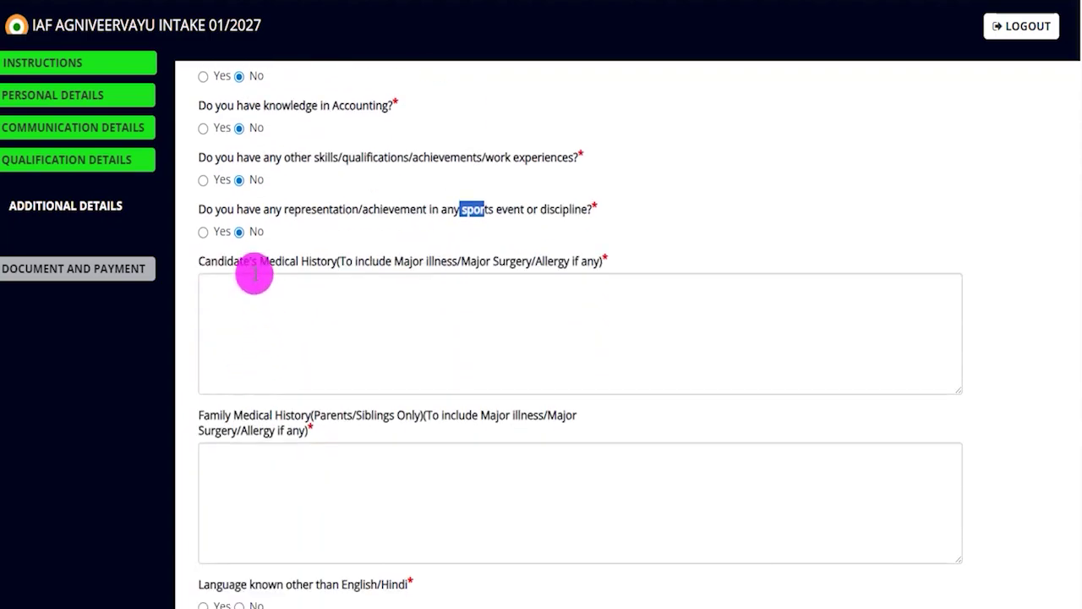
left_click_drag(227, 261, 315, 264)
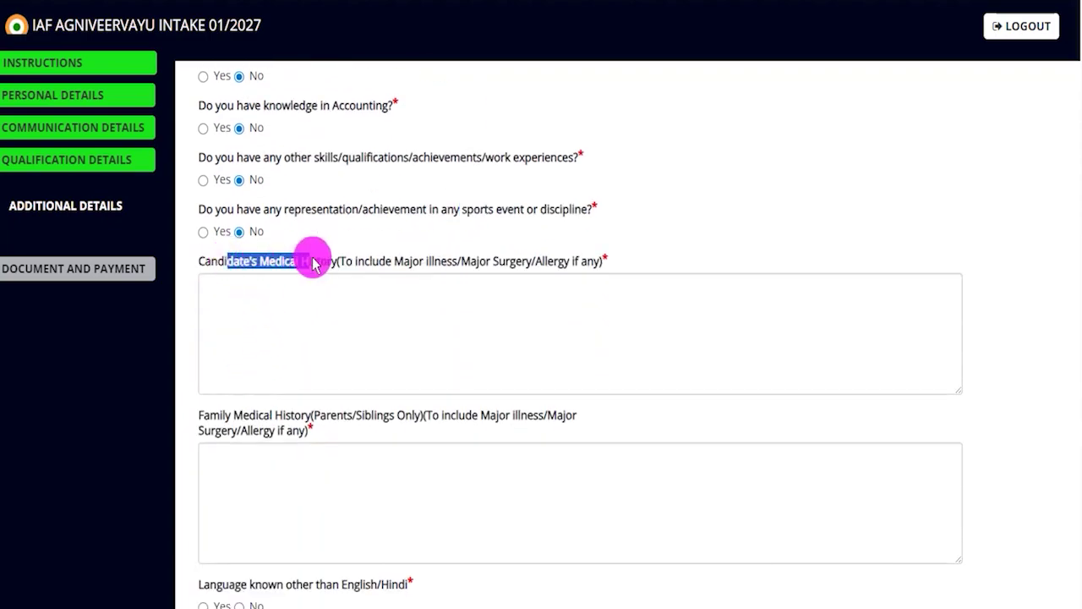
left_click_drag(394, 261, 580, 262)
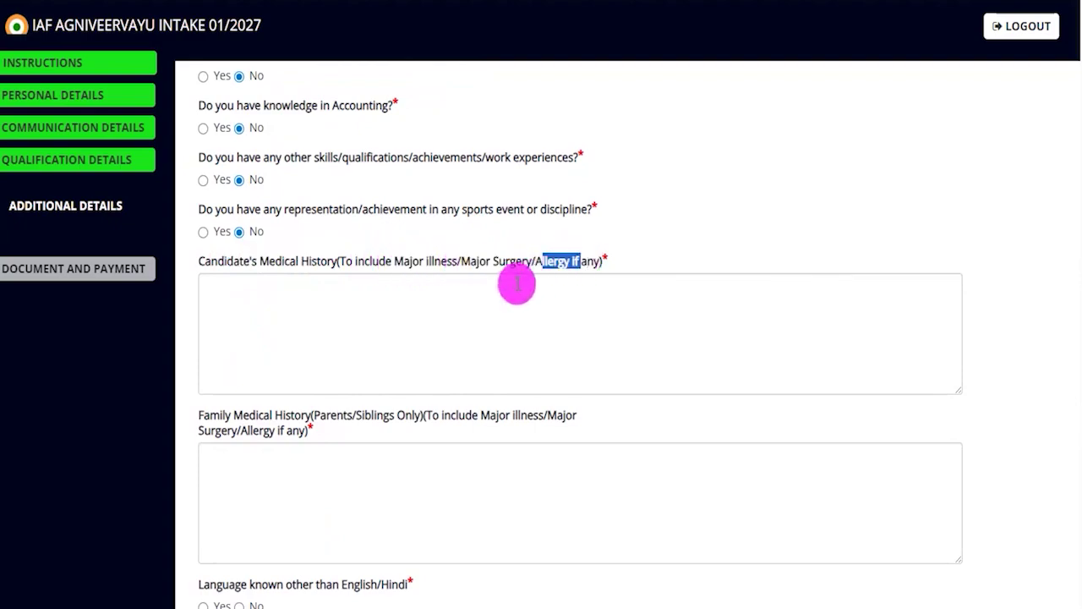
left_click(431, 300)
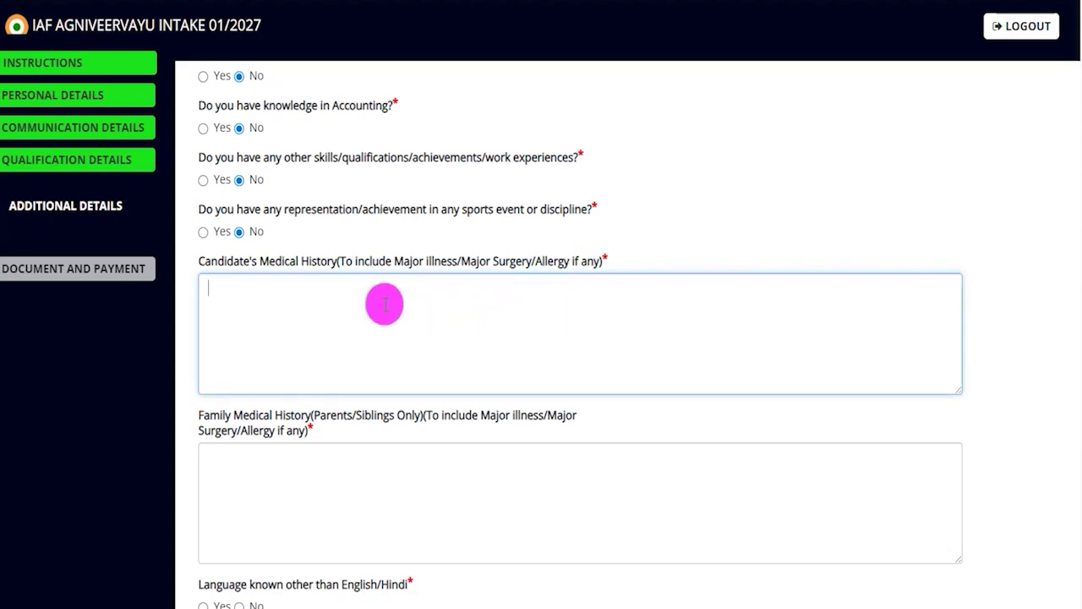
scroll(386, 302, "down", 2)
left_click_drag(211, 247, 310, 245)
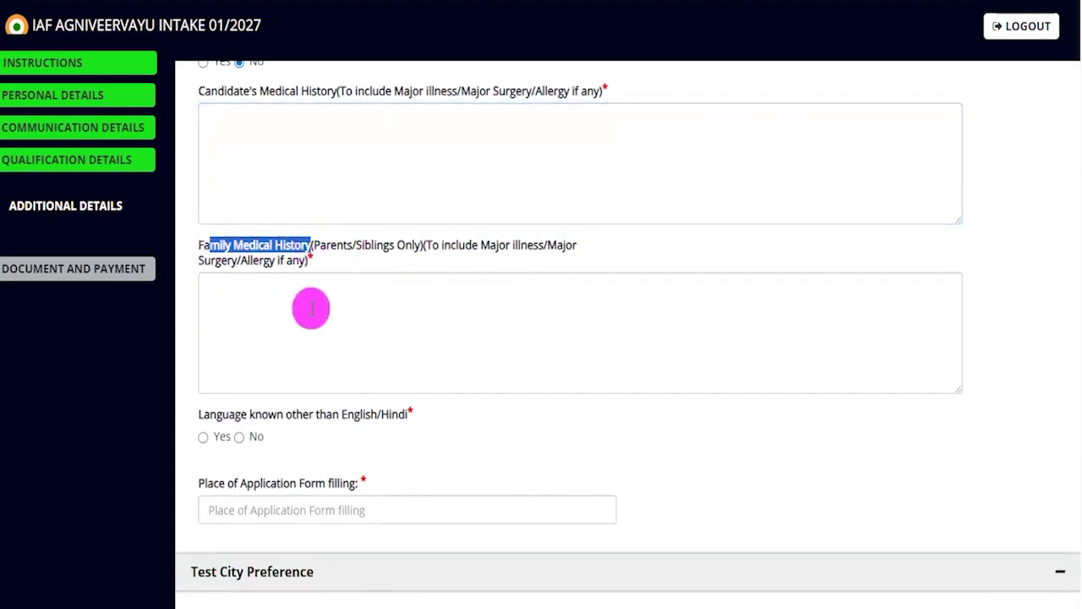
left_click(311, 308)
Answer No to knowing a language other than English/Hindi, after trying Yes, and activate the place of application form filling field.
scroll(305, 309, "down", 2)
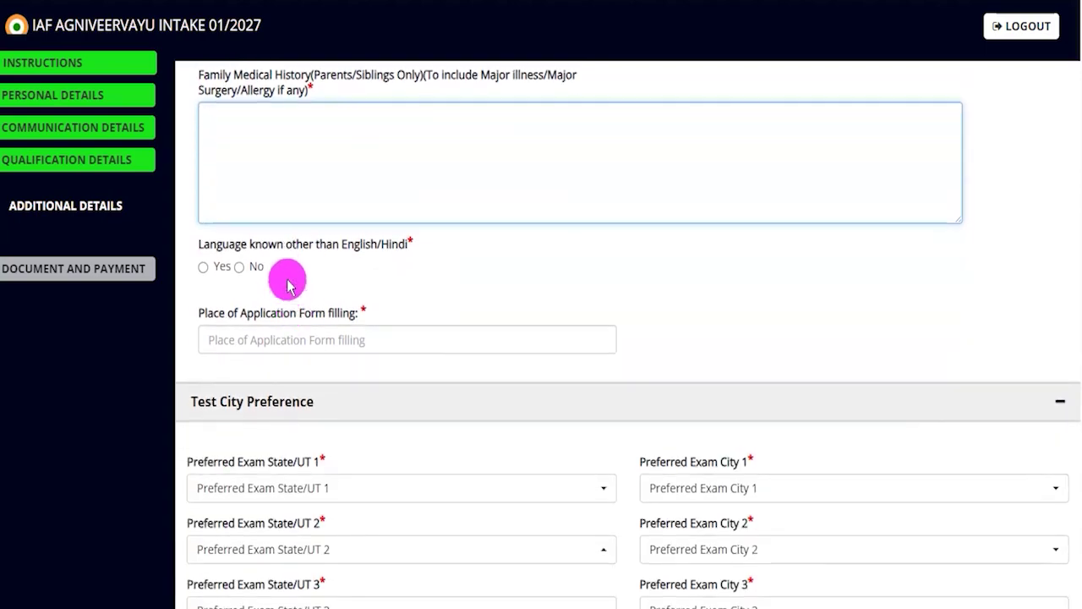
left_click_drag(226, 244, 388, 250)
left_click(205, 271)
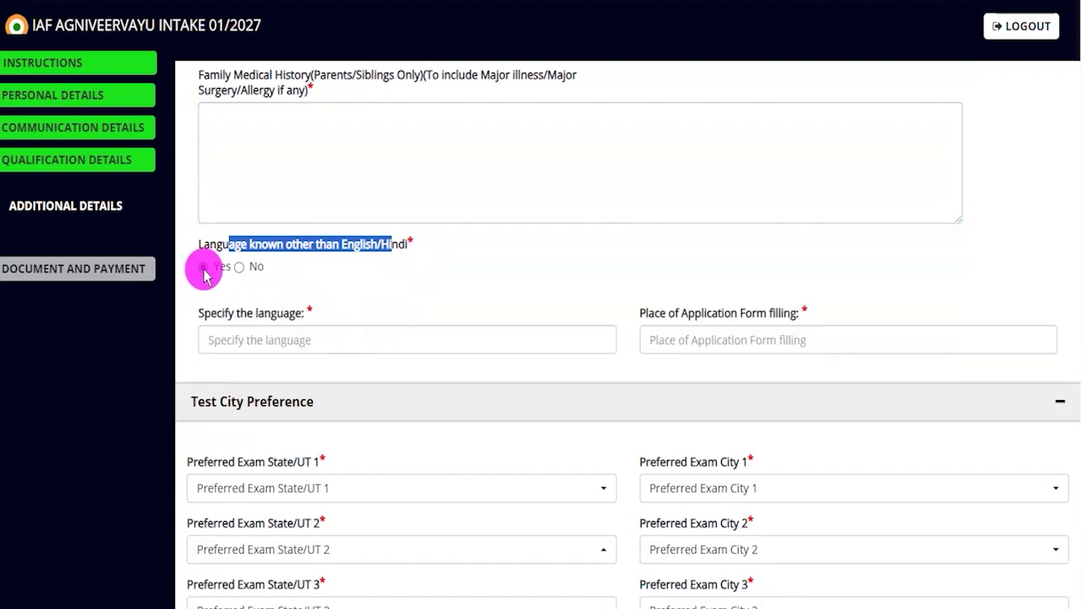
left_click(265, 344)
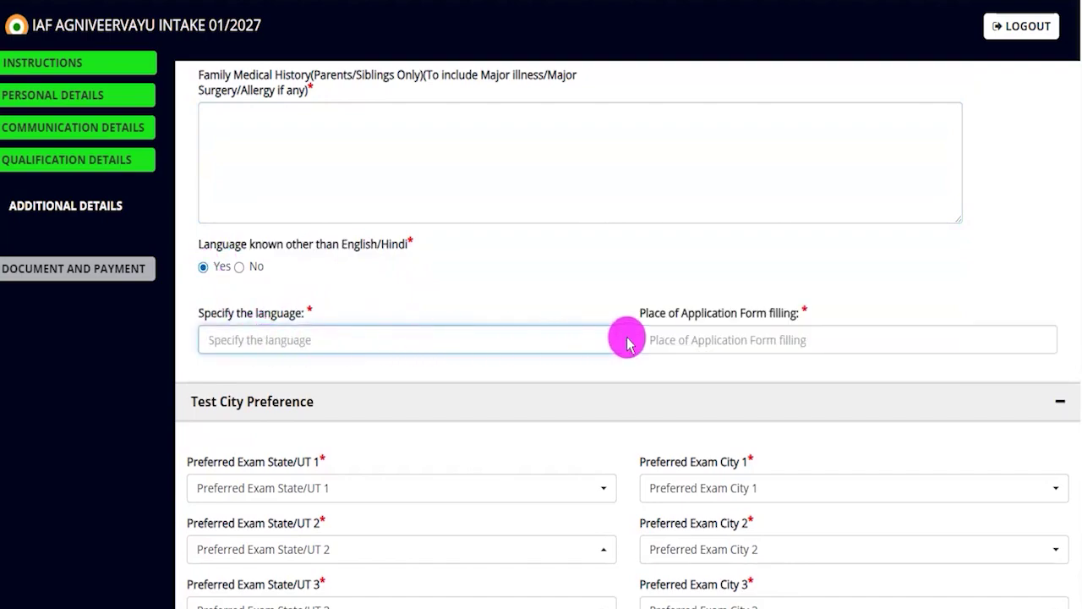
left_click(240, 266)
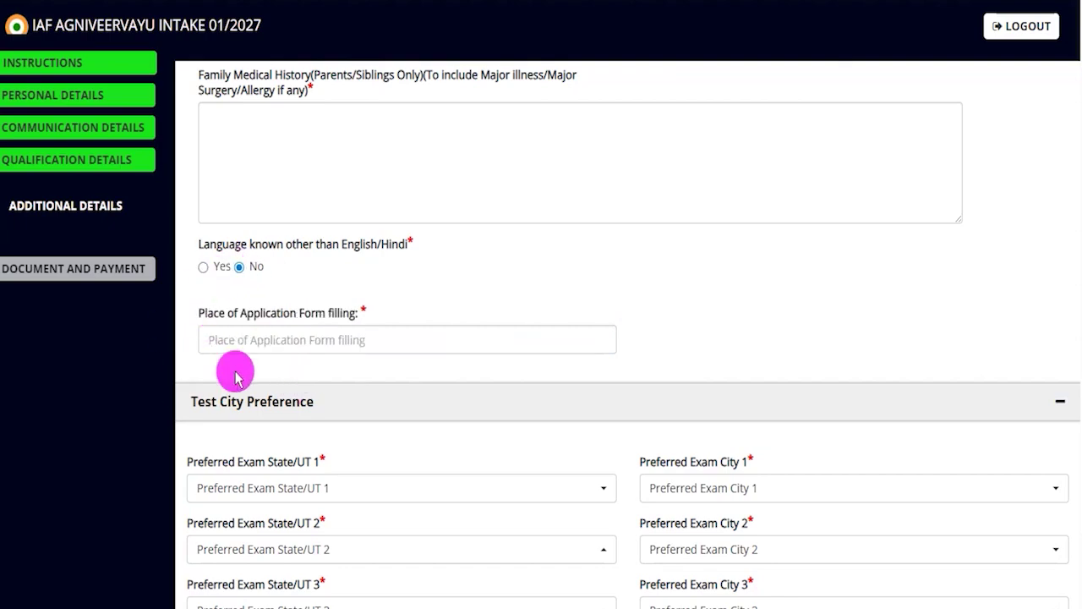
left_click_drag(213, 313, 290, 338)
left_click(291, 340)
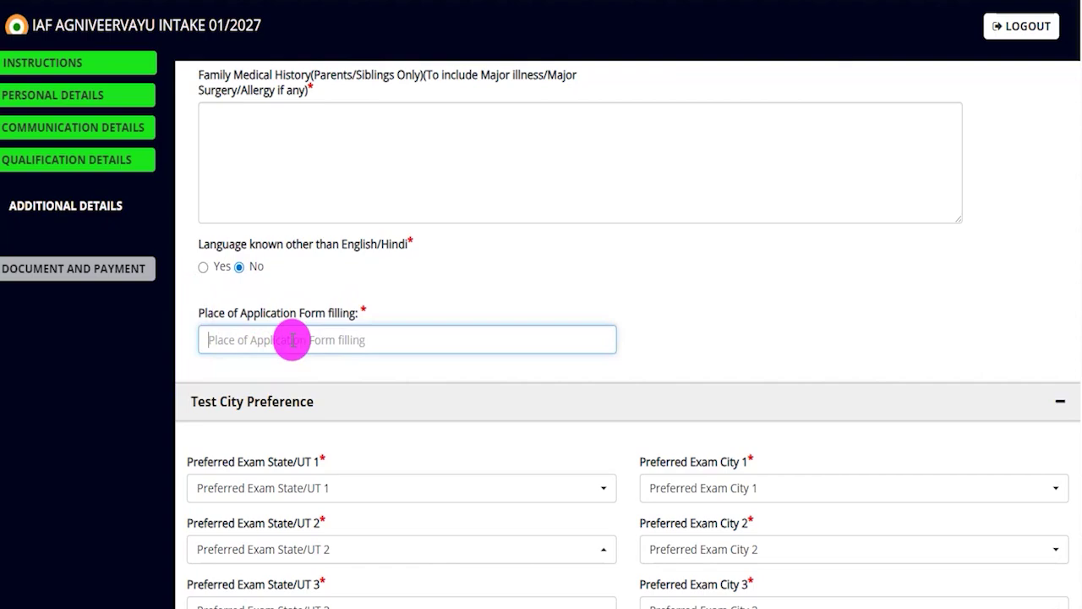
Set the first test city preference to Uttarakhand as the exam state and Dehradun as the exam city.
scroll(296, 347, "down", 3)
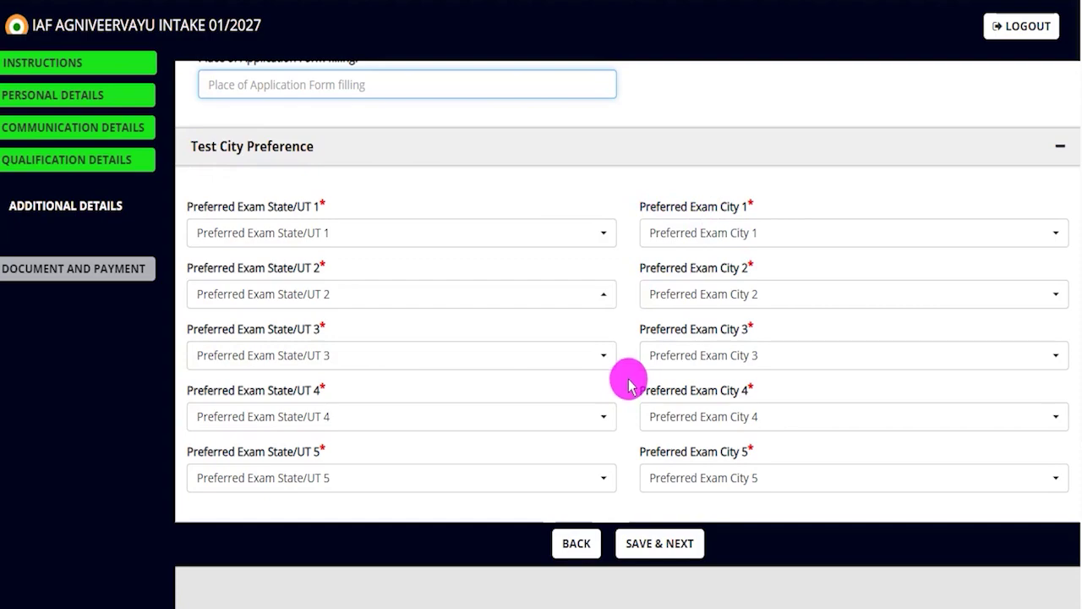
left_click(442, 233)
scroll(271, 397, "down", 5)
left_click(247, 566)
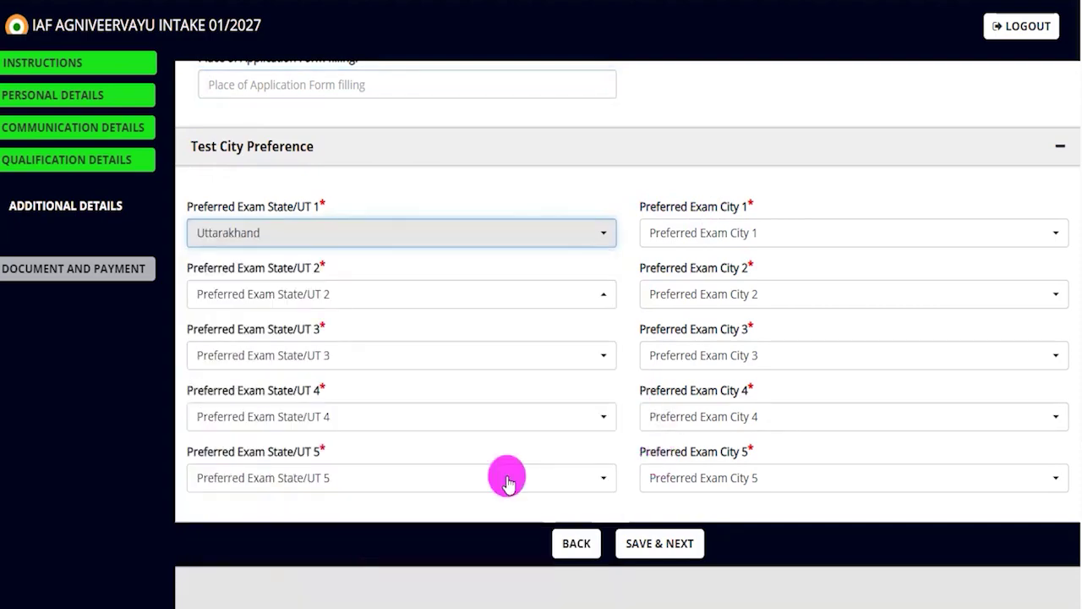
left_click(737, 237)
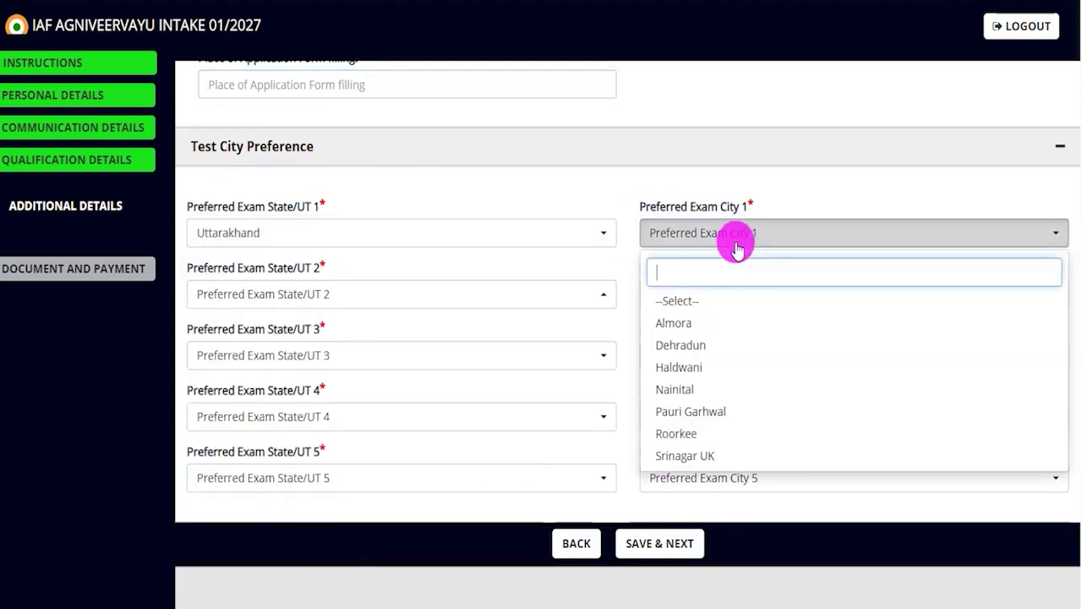
left_click(695, 345)
Set the second test city preference to Uttarakhand as the exam state and Haldwani as the exam city.
left_click(363, 297)
scroll(265, 459, "down", 10)
left_click(237, 565)
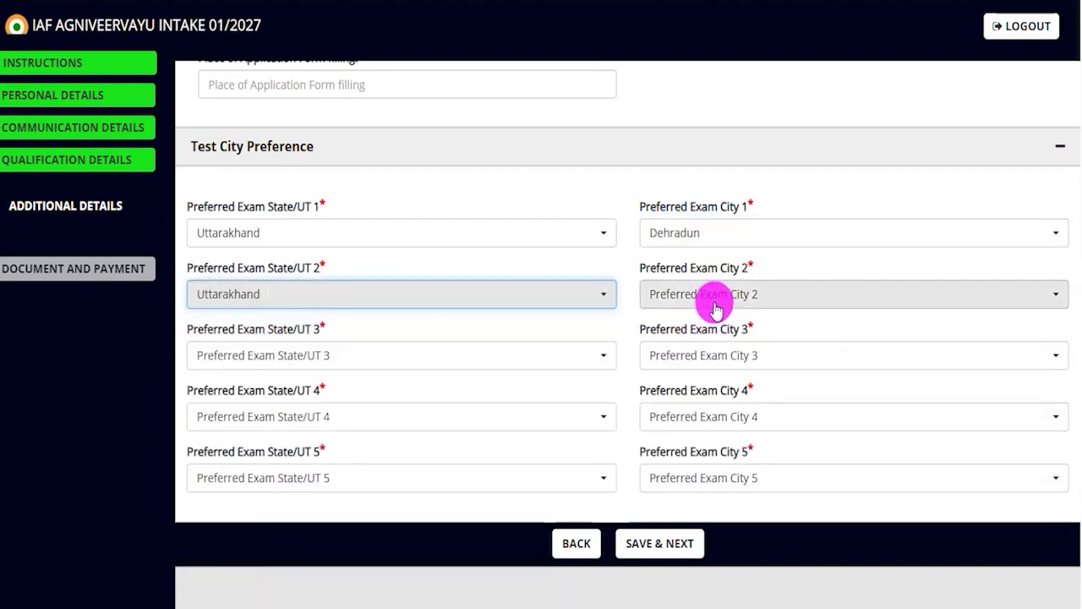
left_click(714, 306)
left_click(685, 428)
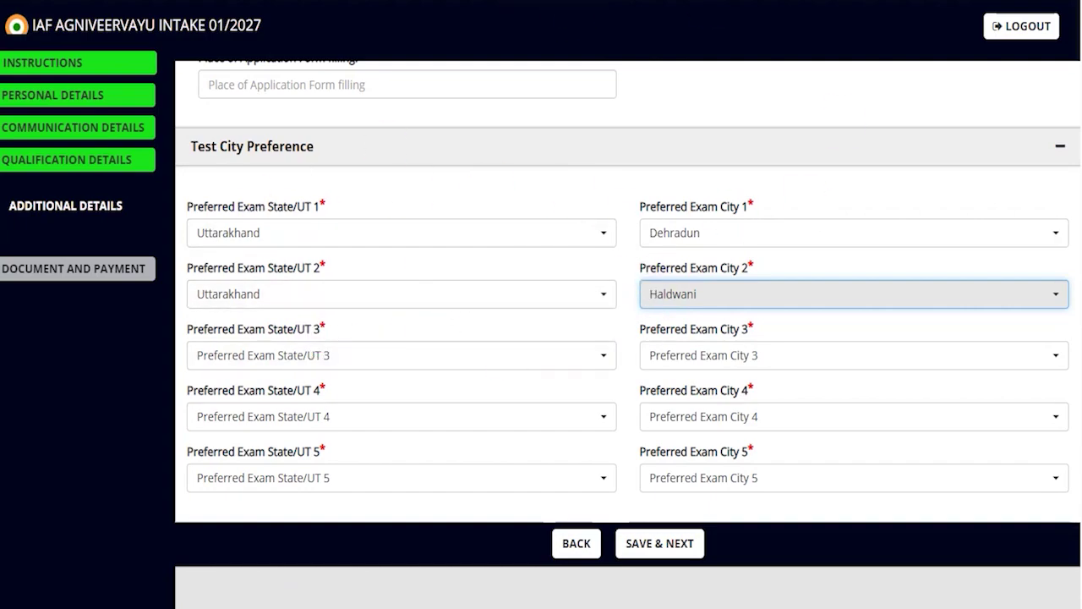
Save the additional details and proceed to the Document and Payment section.
left_click_drag(906, 364, 698, 531)
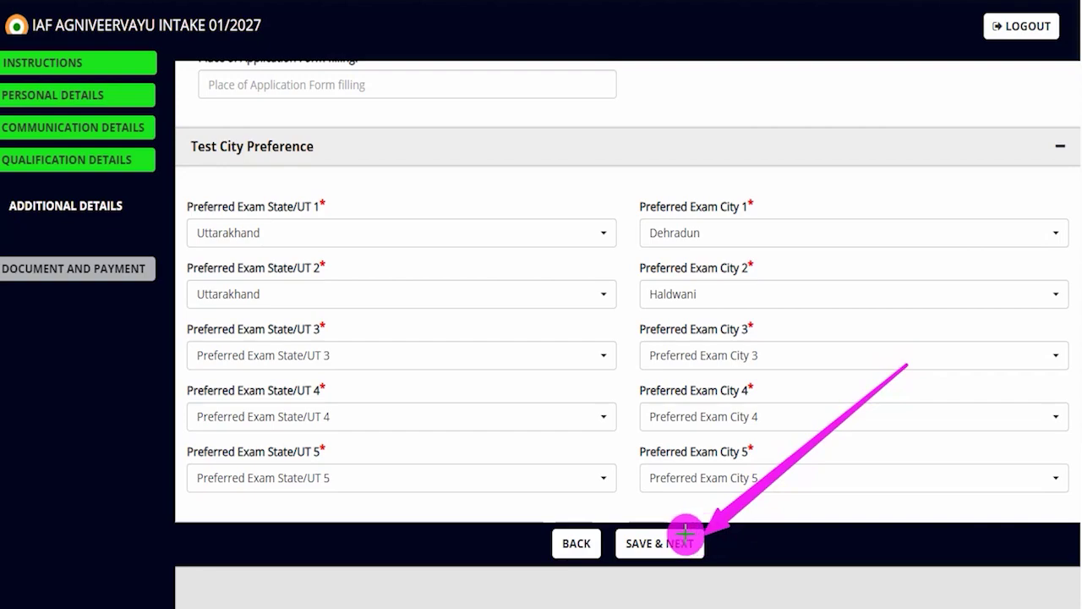
left_click(668, 542)
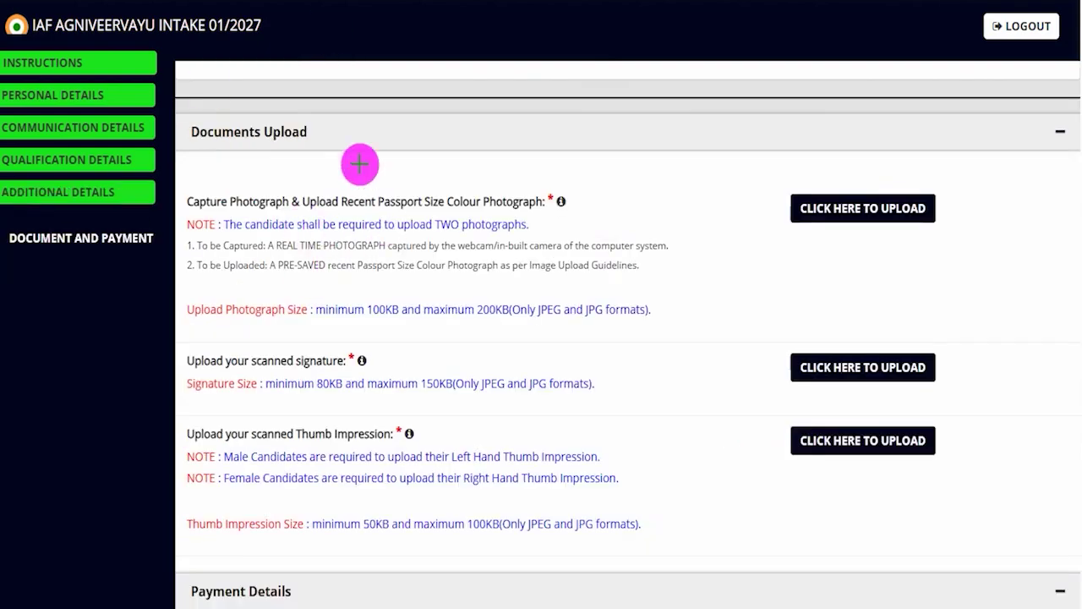
Examine the Documents Upload section's size and format requirements for the photograph and scanned signature, marking the key points.
left_click_drag(314, 144, 361, 93)
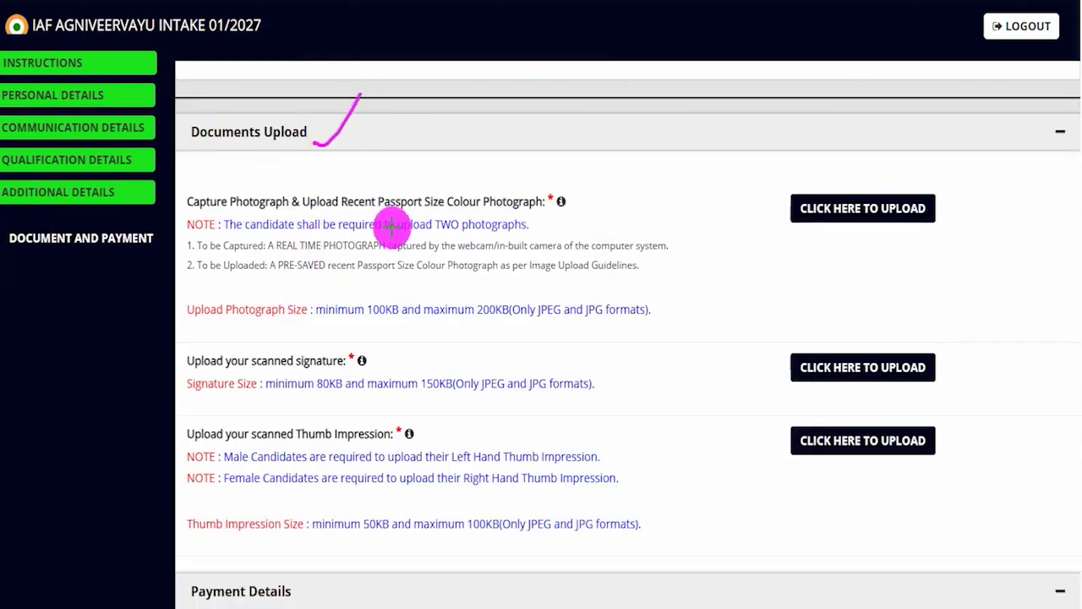
left_click_drag(255, 217, 312, 216)
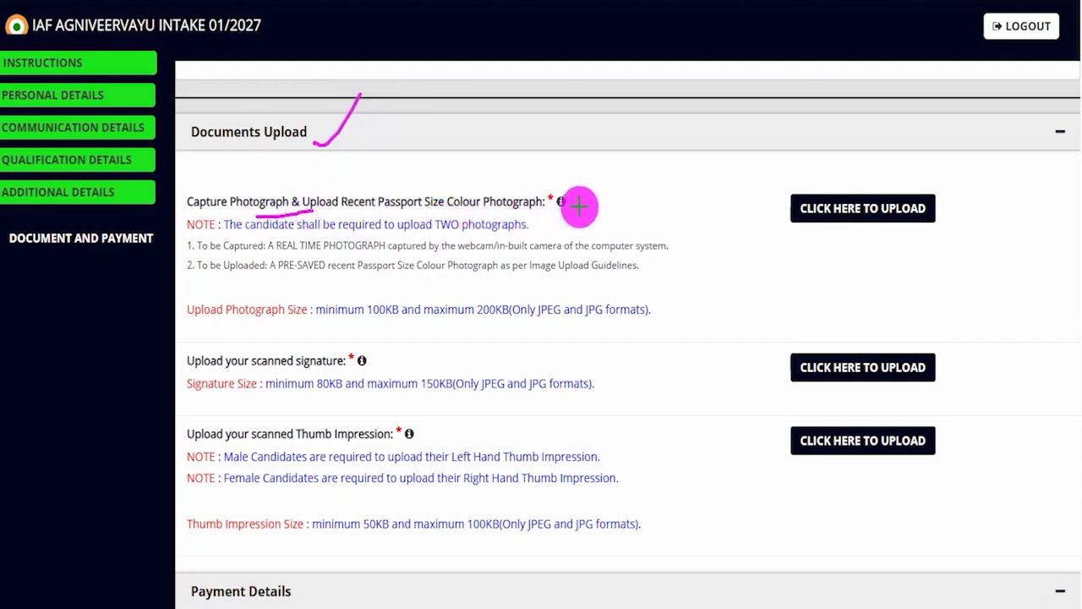
left_click_drag(579, 203, 606, 175)
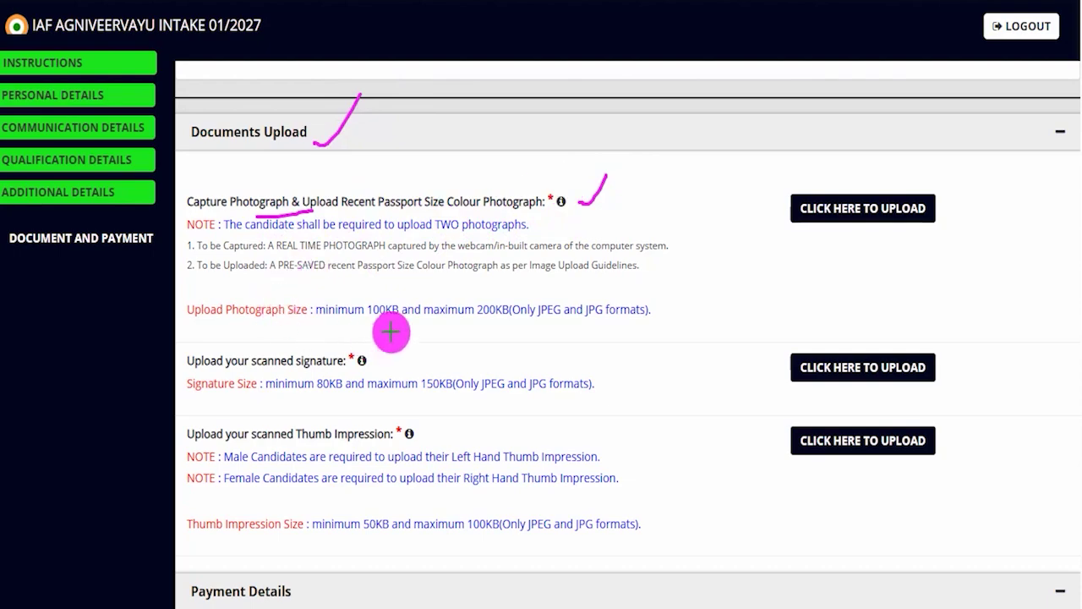
left_click_drag(355, 322, 612, 322)
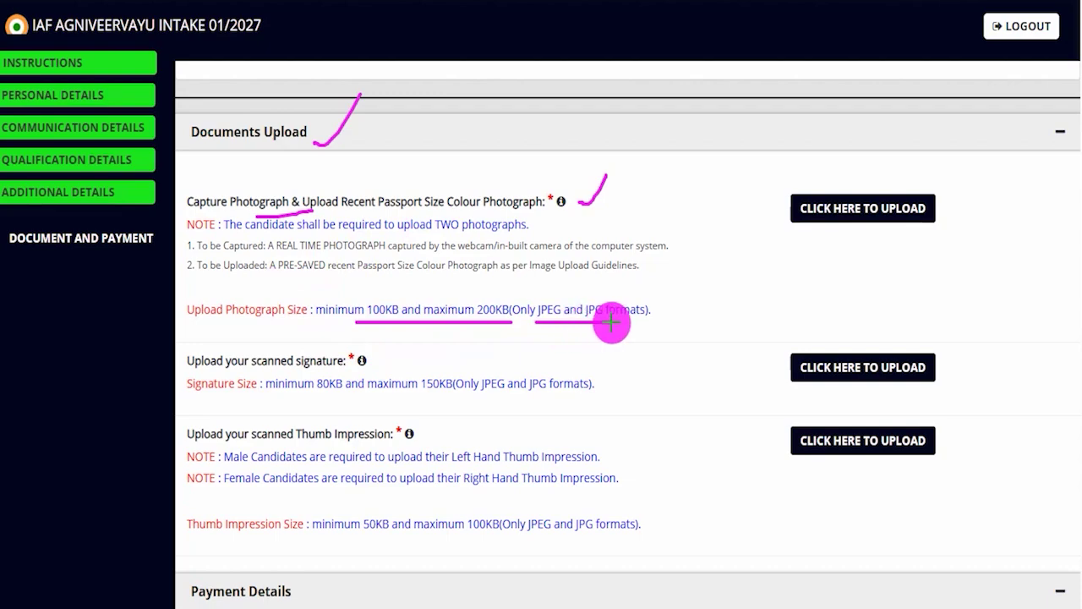
left_click_drag(379, 362, 412, 331)
left_click_drag(308, 398, 440, 399)
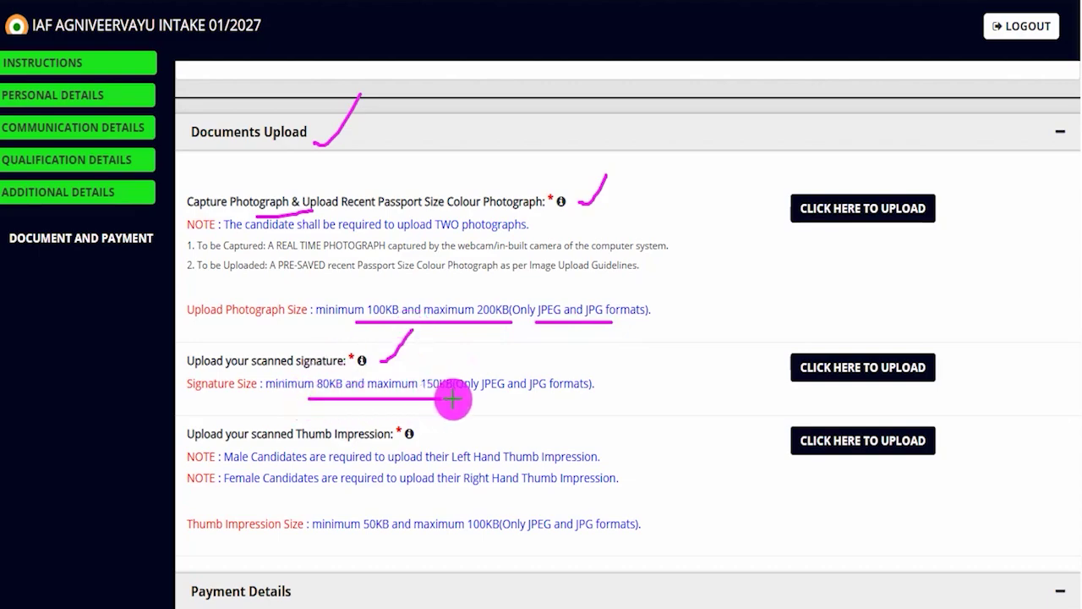
left_click_drag(475, 400, 589, 401)
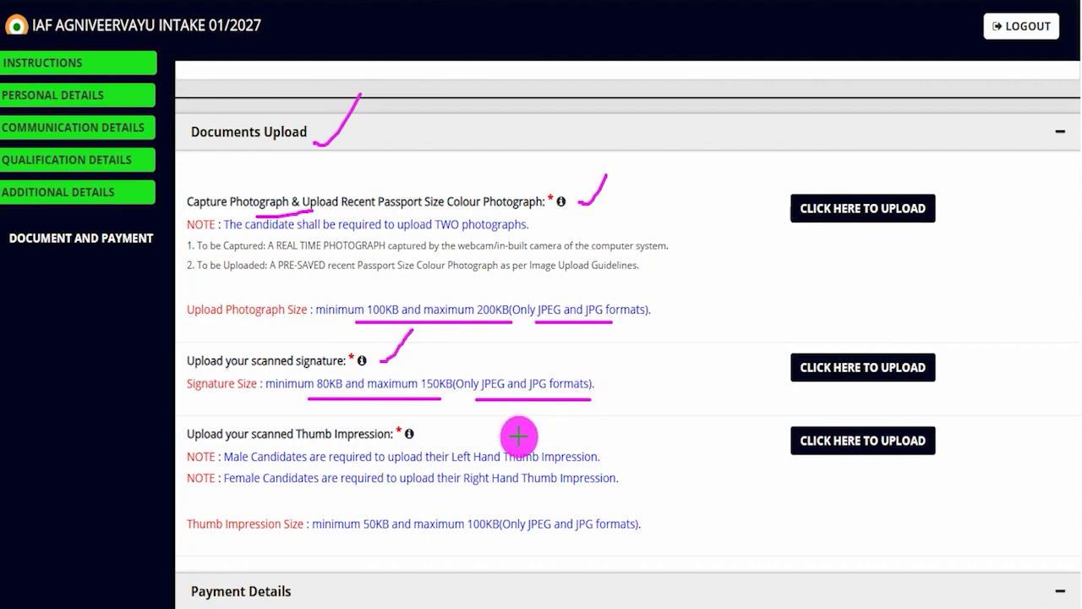
Examine the thumb impression notes for male and female candidates and its size and format limits, marking them, and clear the markings.
left_click_drag(505, 442, 528, 418)
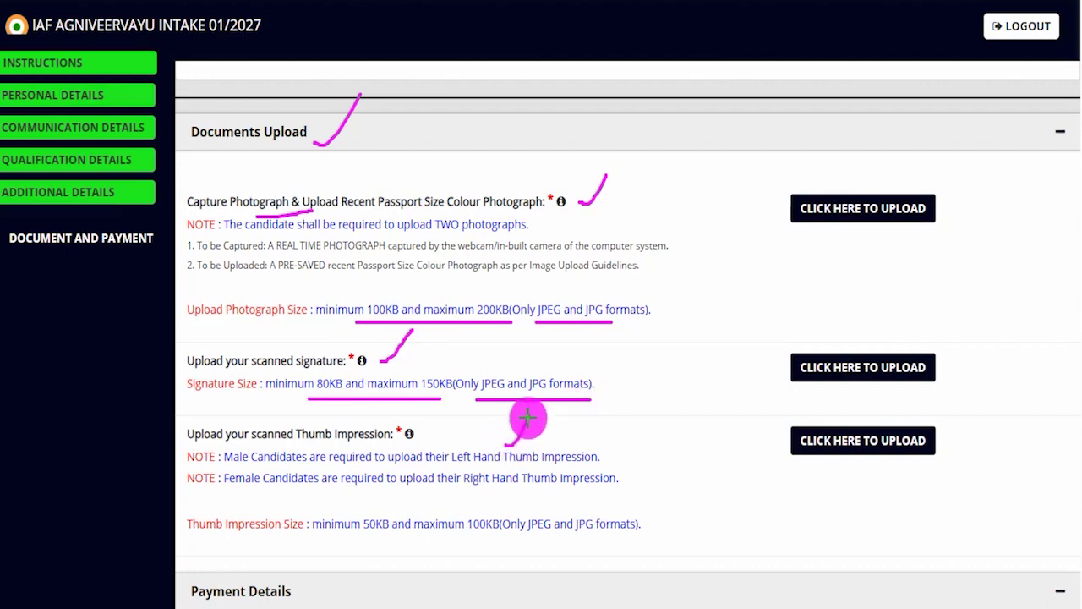
left_click_drag(617, 478, 646, 445)
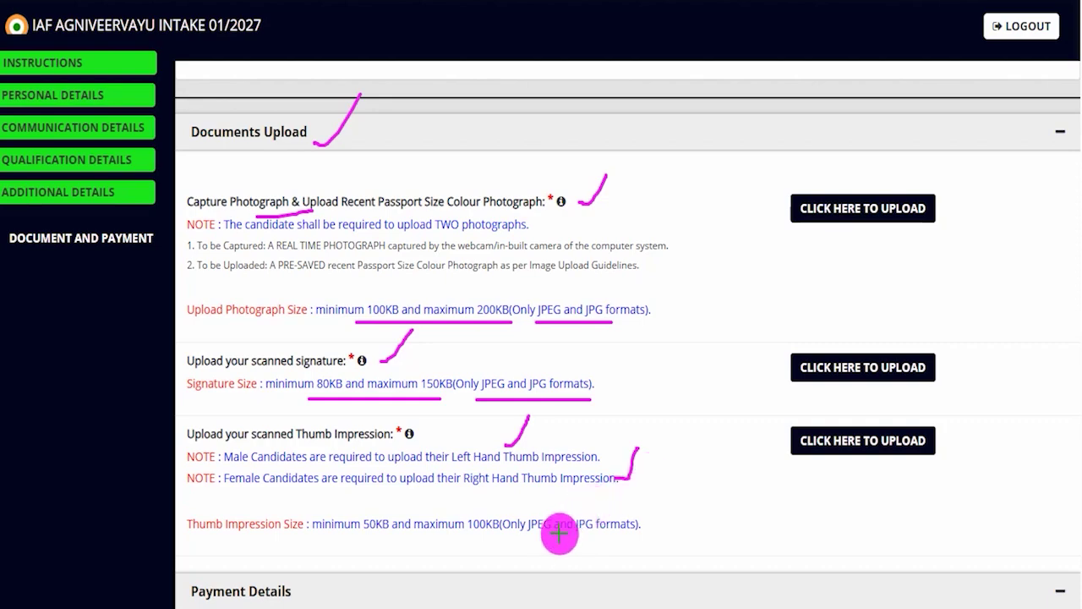
left_click_drag(528, 538, 603, 534)
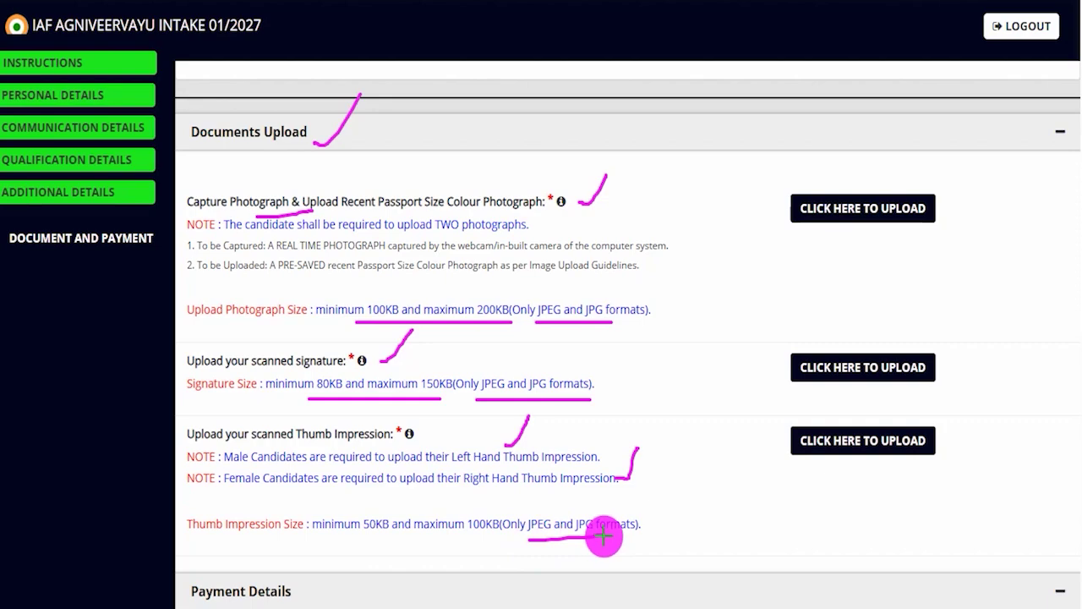
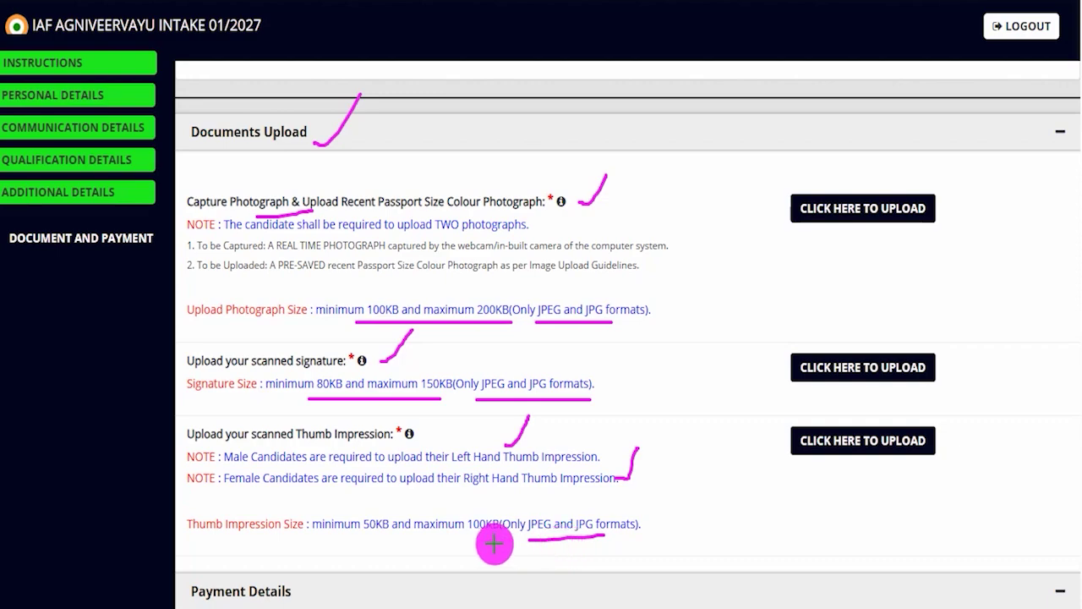
left_click_drag(359, 534, 377, 533)
left_click_drag(454, 534, 499, 534)
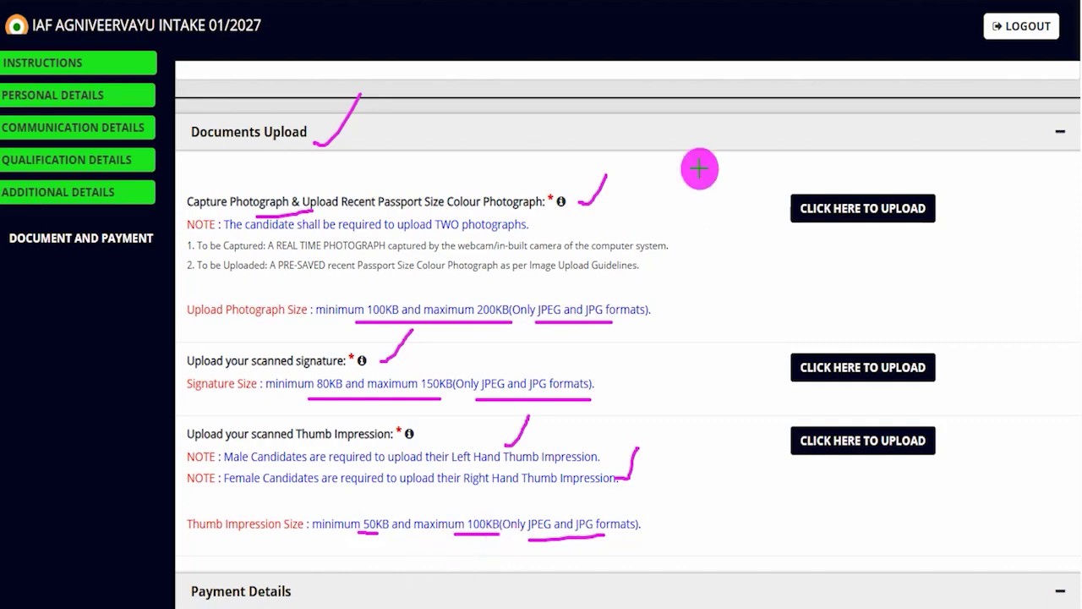
key("Escape")
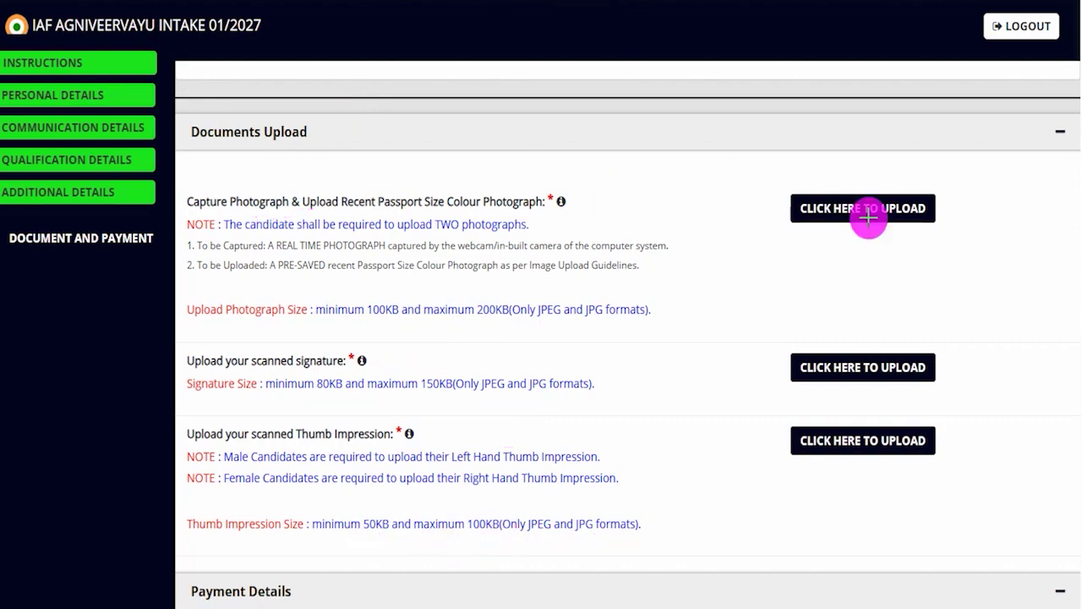
Bring up the photograph upload dialog and review the instructions for capturing a live photograph.
left_click_drag(936, 206, 972, 178)
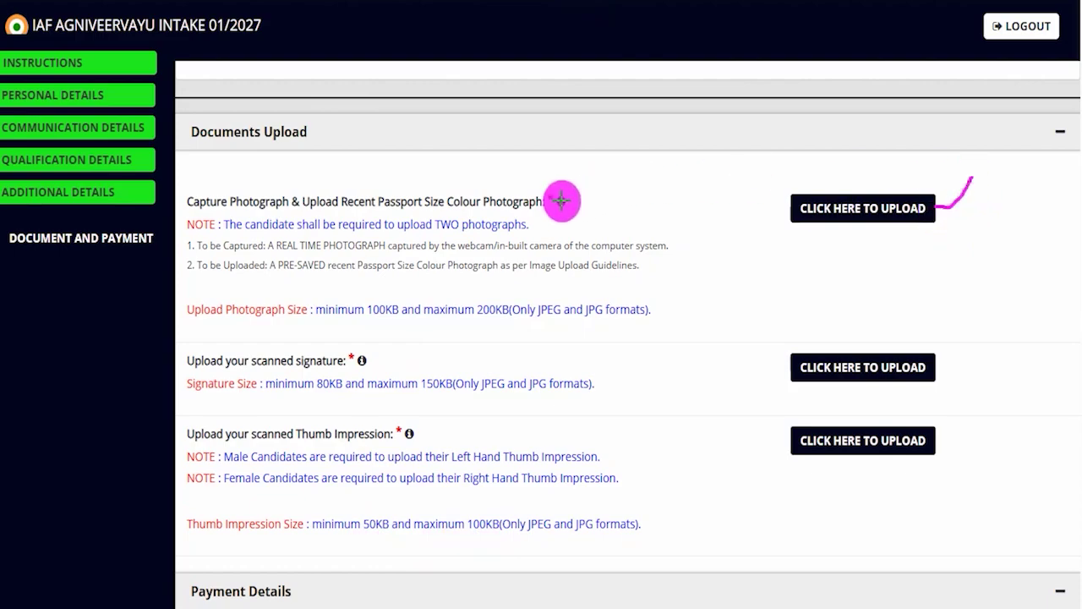
left_click_drag(517, 211, 604, 212)
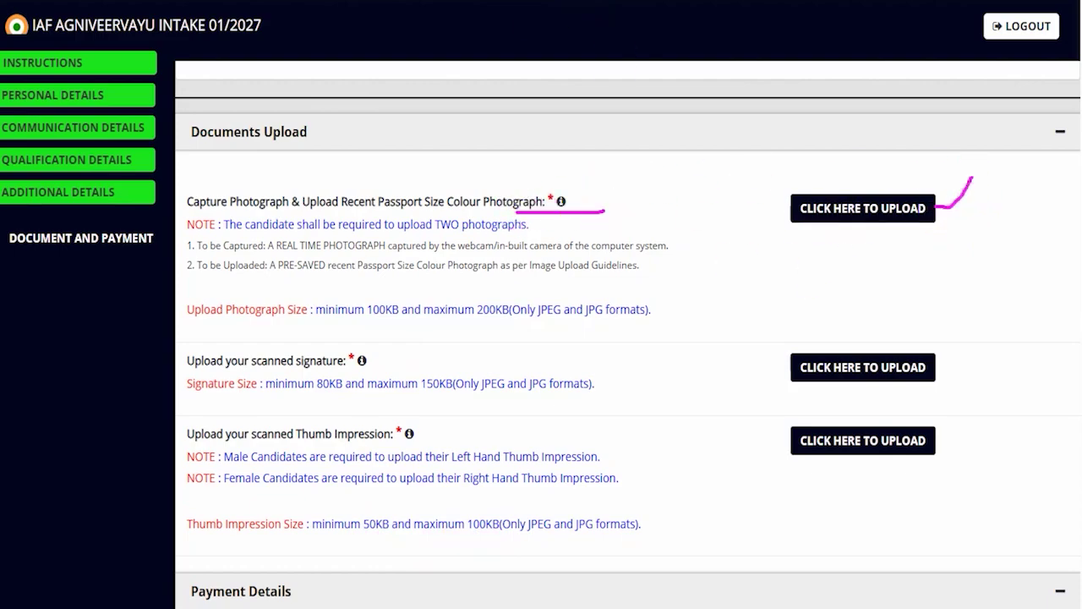
left_click(797, 205)
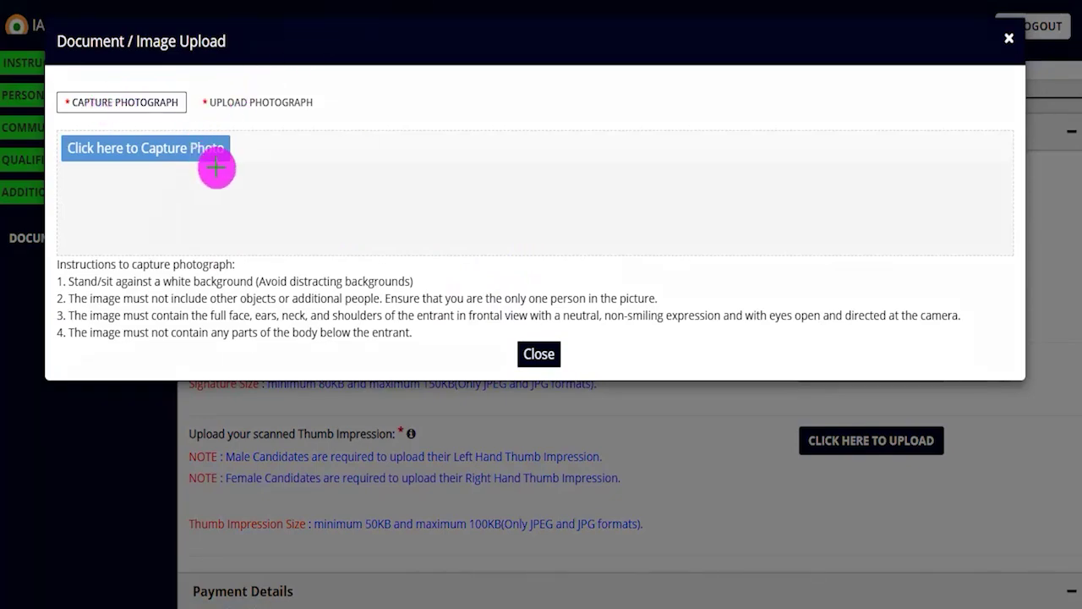
left_click_drag(228, 155, 293, 102)
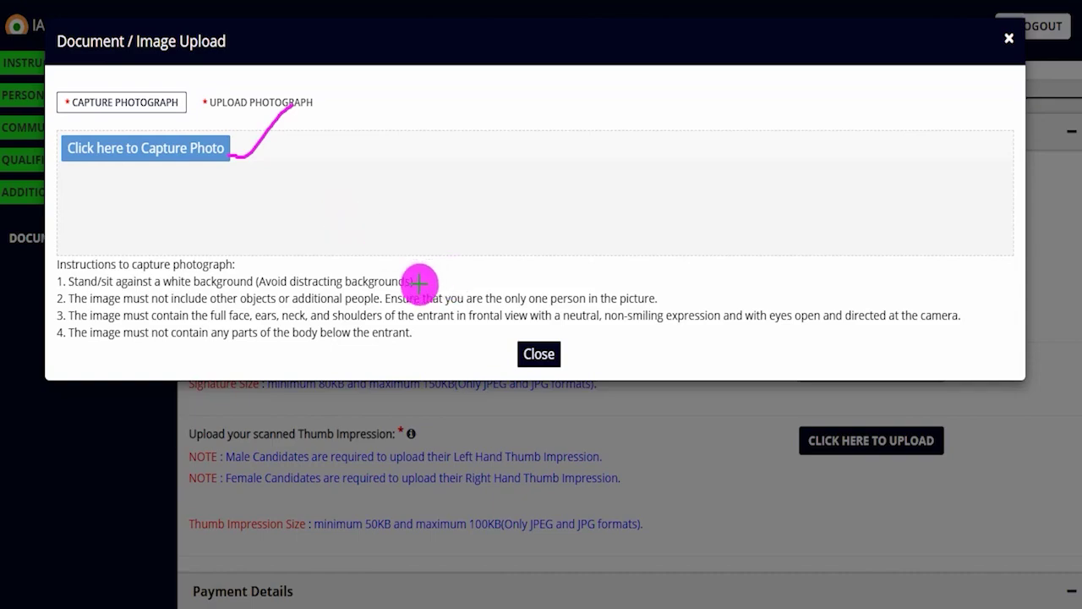
left_click_drag(419, 283, 448, 260)
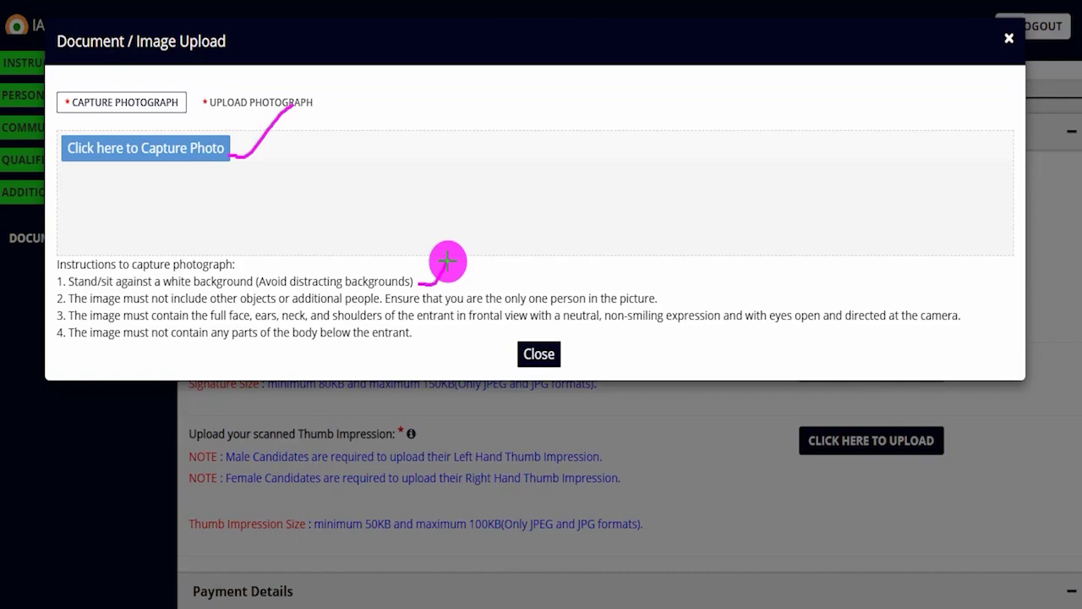
left_click_drag(221, 170, 256, 154)
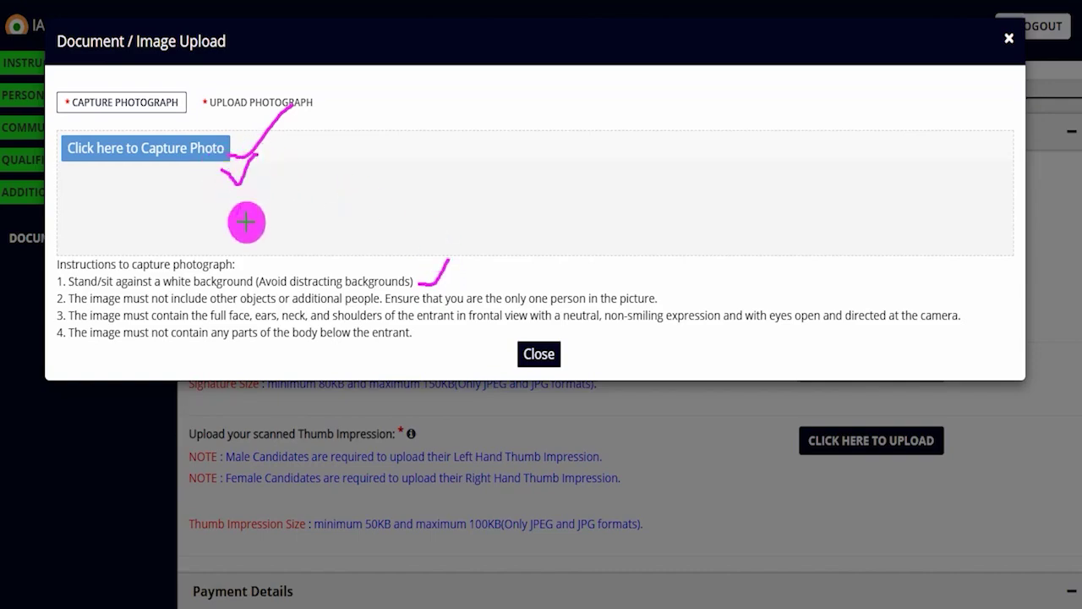
left_click_drag(323, 290, 415, 288)
mouse_move(386, 306)
left_mouse_down()
mouse_move(418, 306)
mouse_move(442, 350)
left_mouse_up()
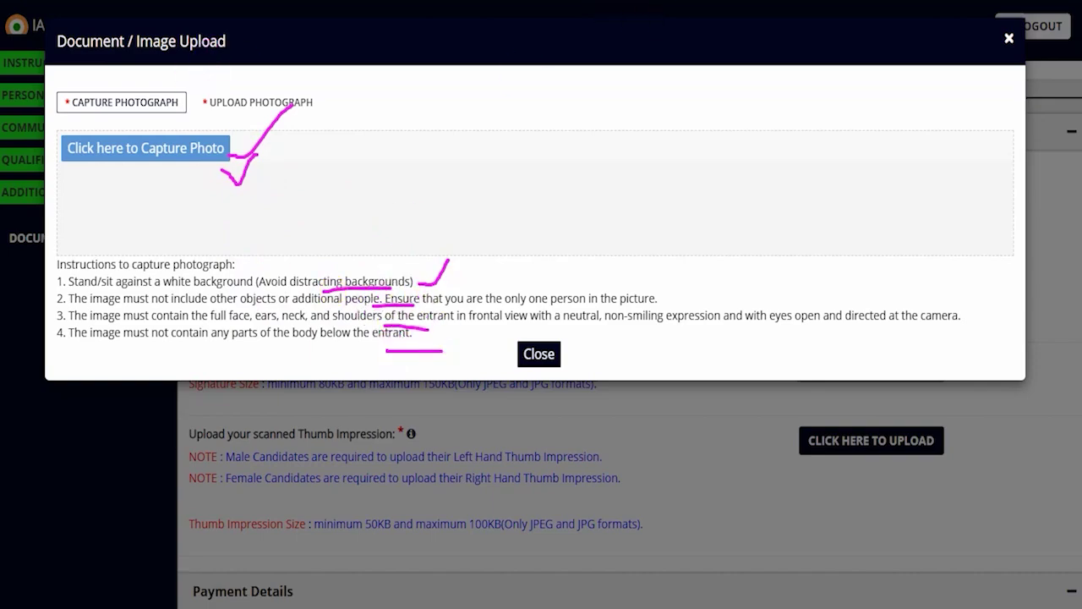
key("Escape")
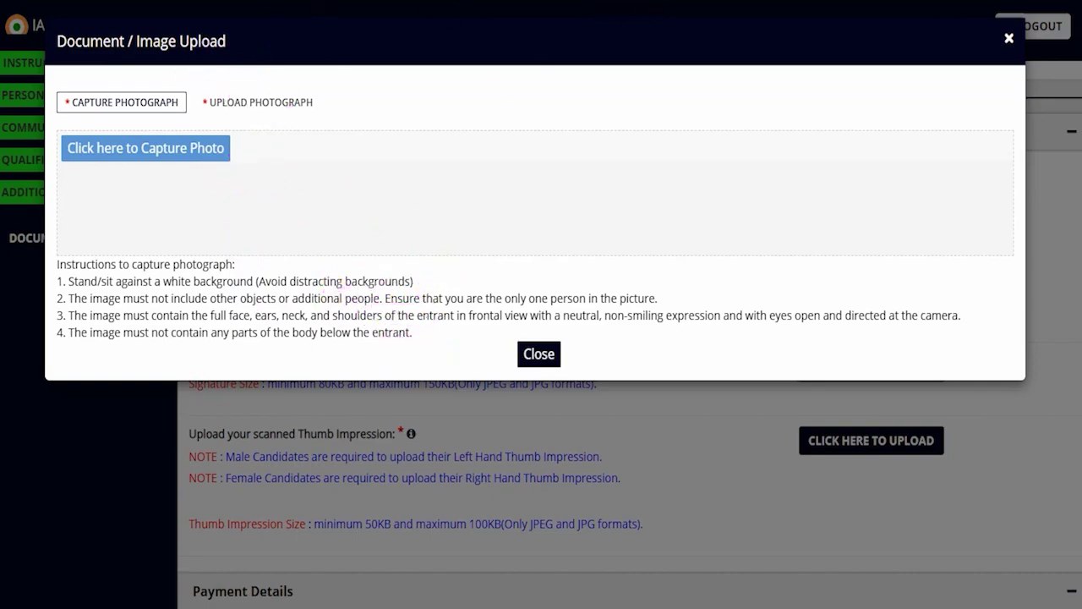
Switch to the Upload Photograph option, review its background, size, format and dimension instructions, and close the dialog.
left_click(238, 105)
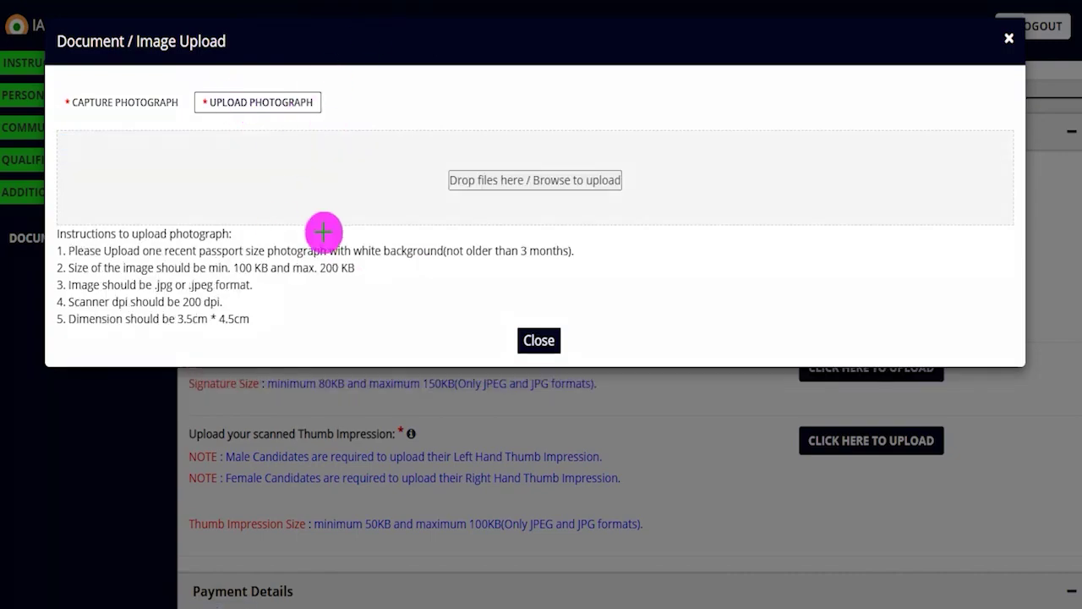
left_click_drag(420, 264, 468, 261)
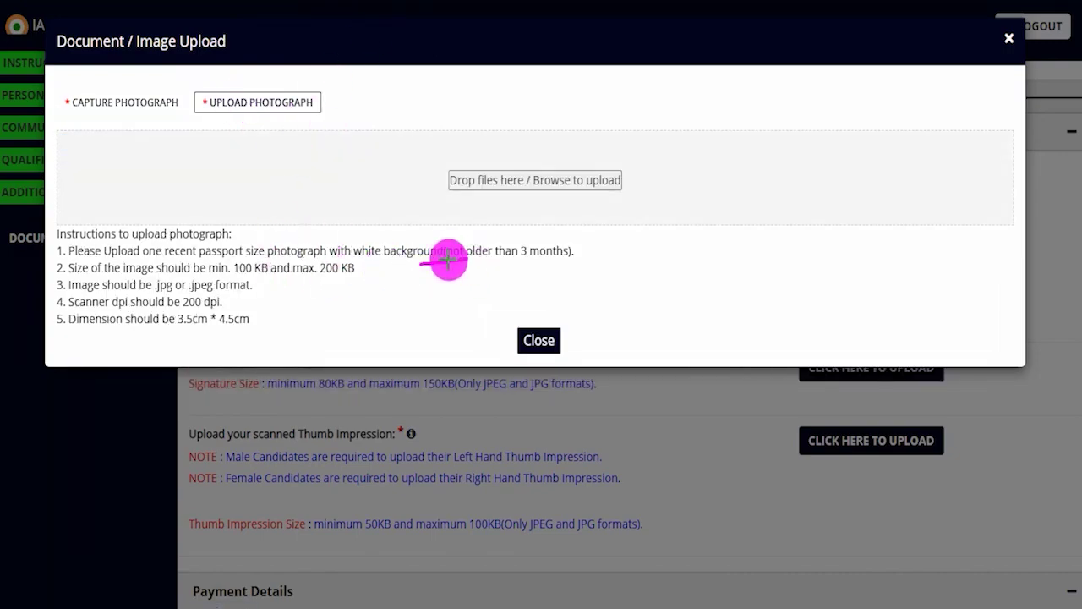
left_click_drag(248, 273, 383, 273)
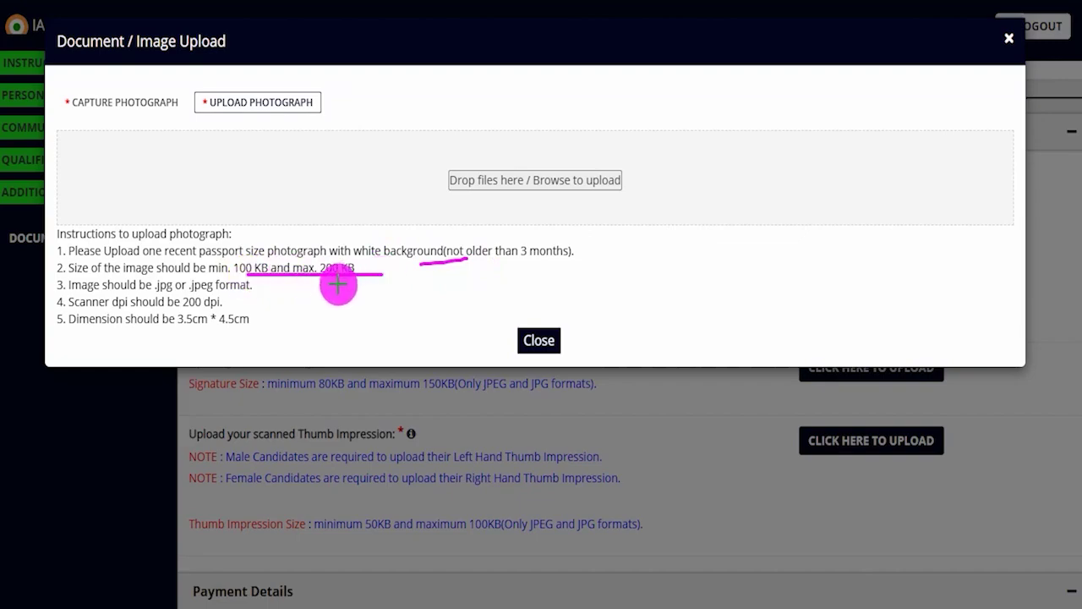
left_click_drag(154, 292, 296, 287)
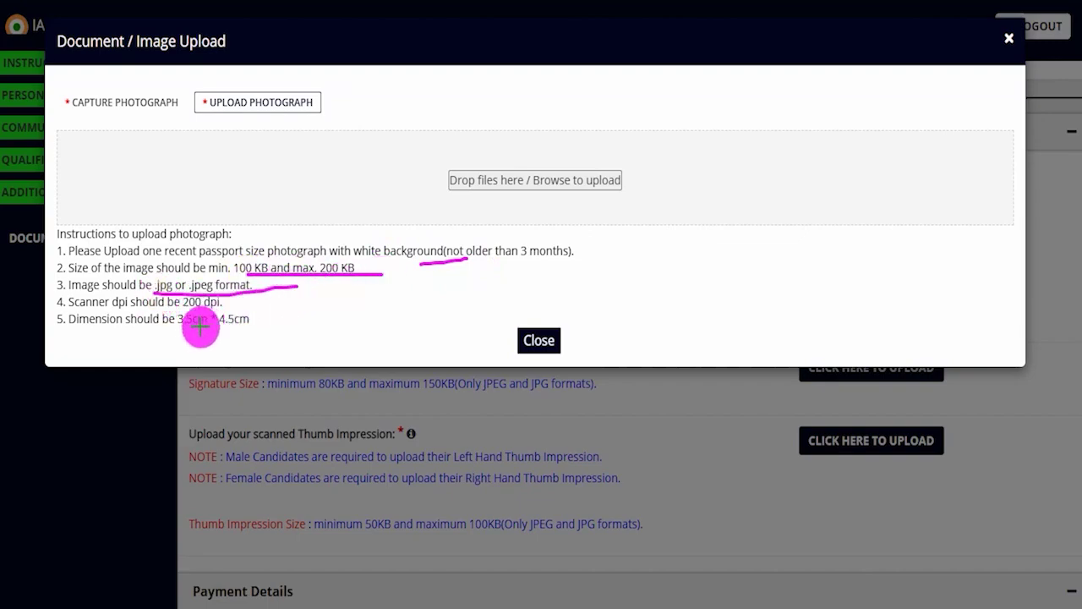
left_click_drag(177, 329, 249, 329)
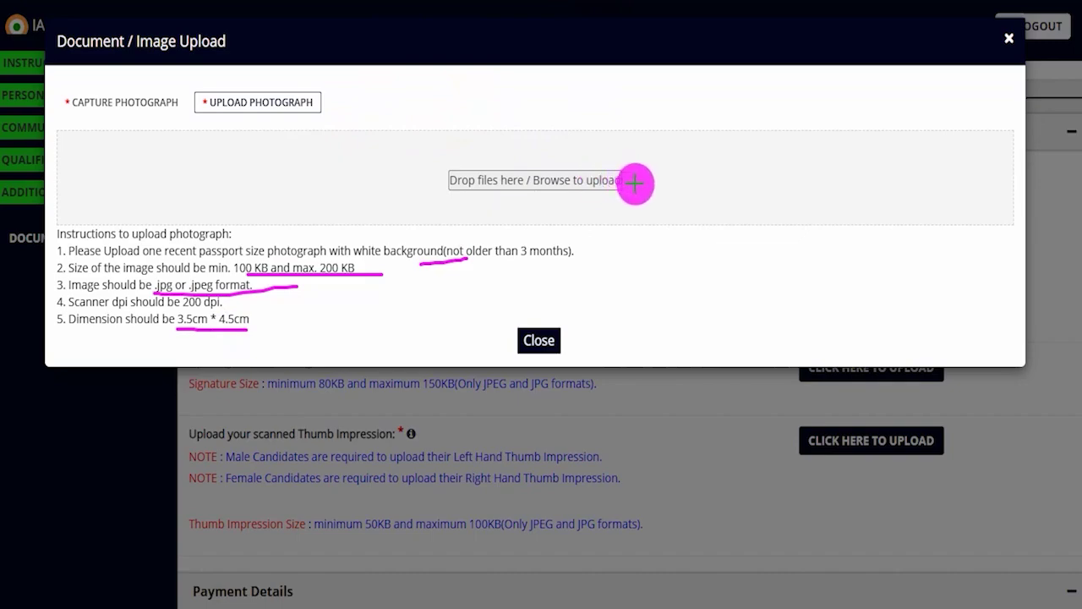
left_click_drag(705, 120, 634, 184)
left_click_drag(462, 198, 626, 196)
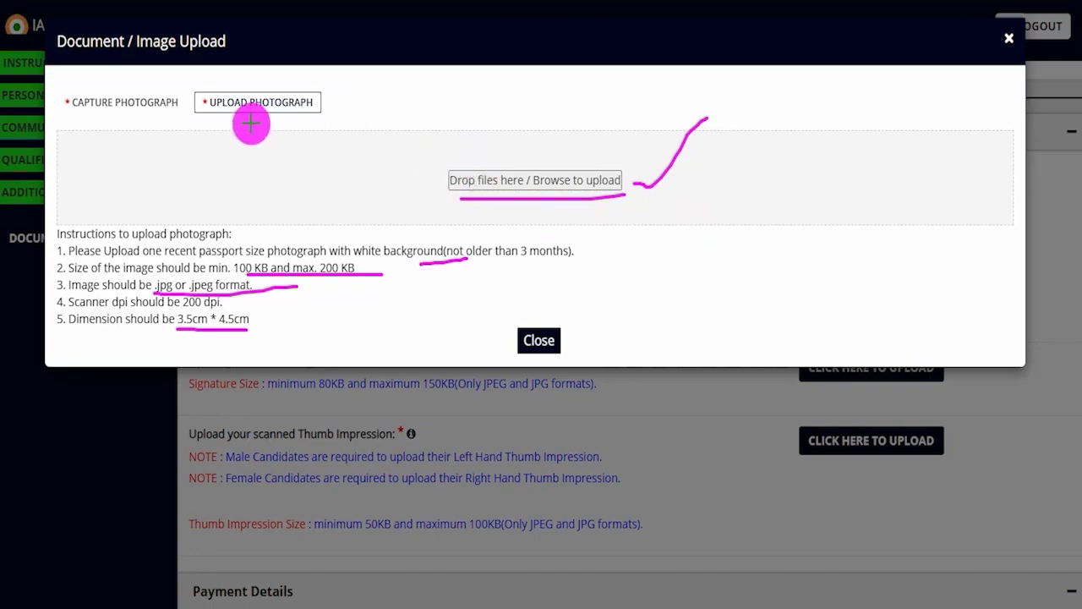
left_click_drag(577, 168, 607, 122)
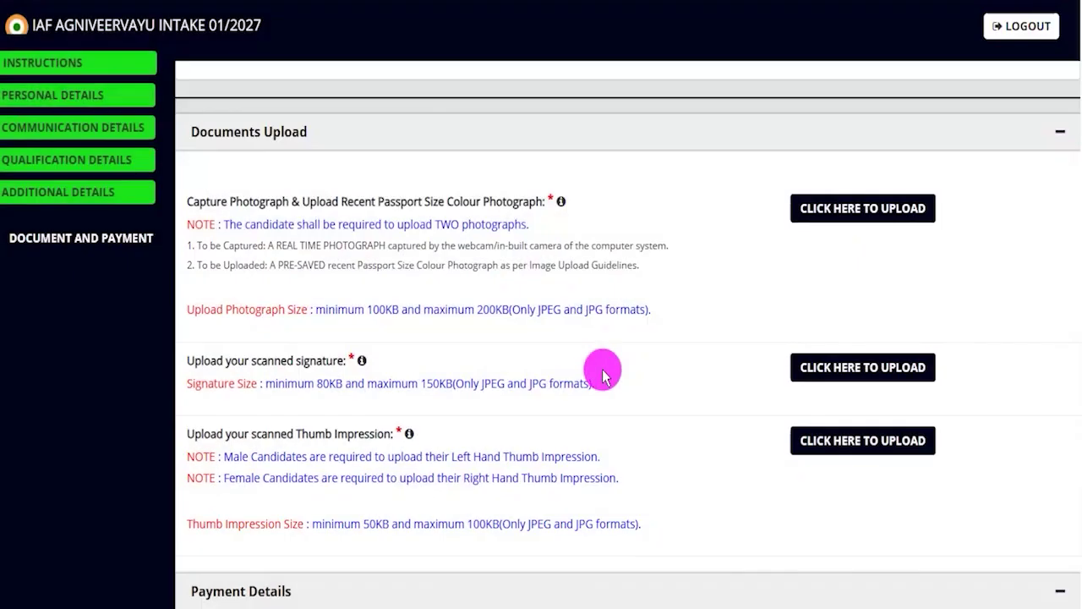
Bring up the signature upload dialog to check its file requirements, and close it without uploading.
left_click_drag(203, 362, 316, 362)
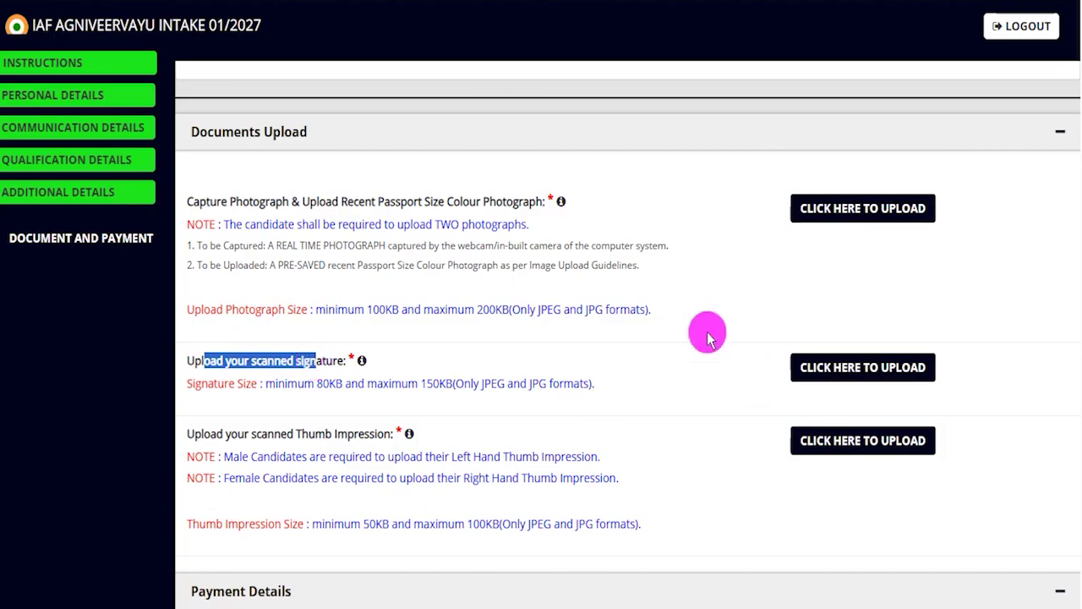
left_click(862, 367)
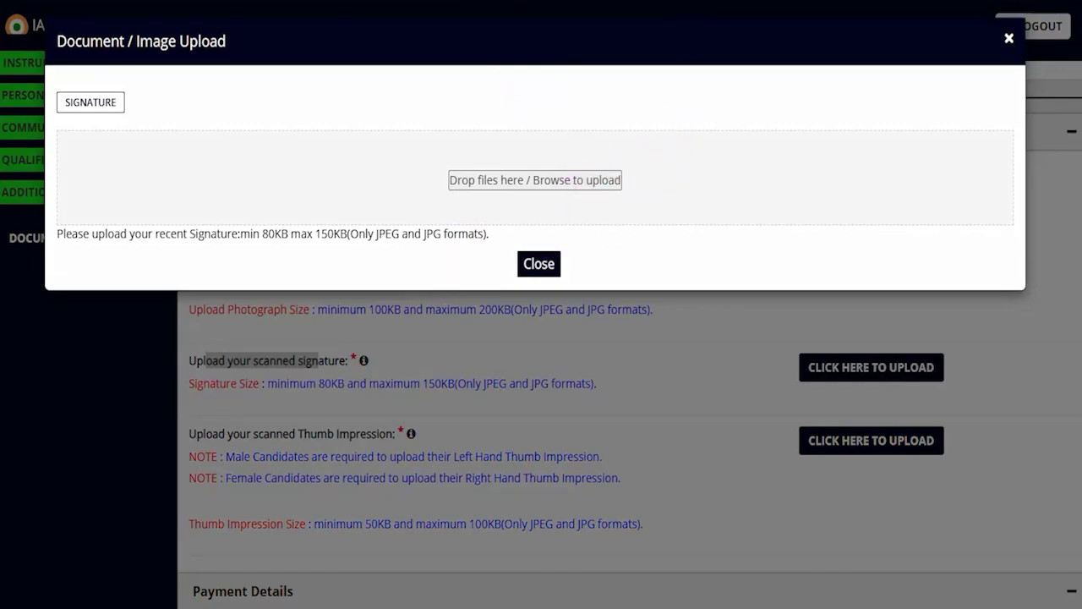
left_click(522, 263)
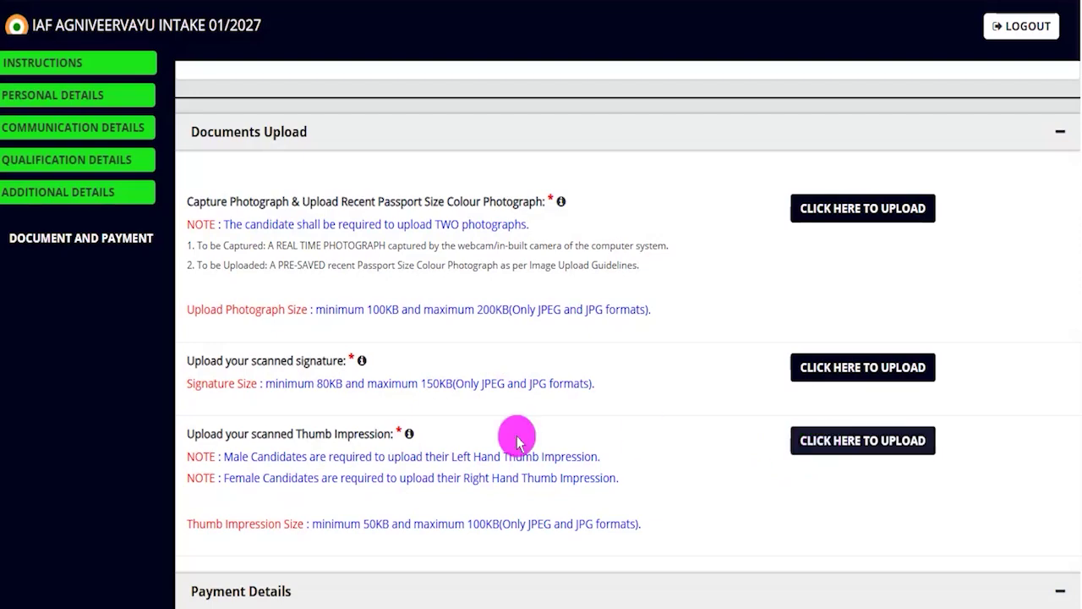
Bring up the thumb impression upload dialog to check its file requirements, and close it without uploading.
left_click_drag(303, 437, 367, 437)
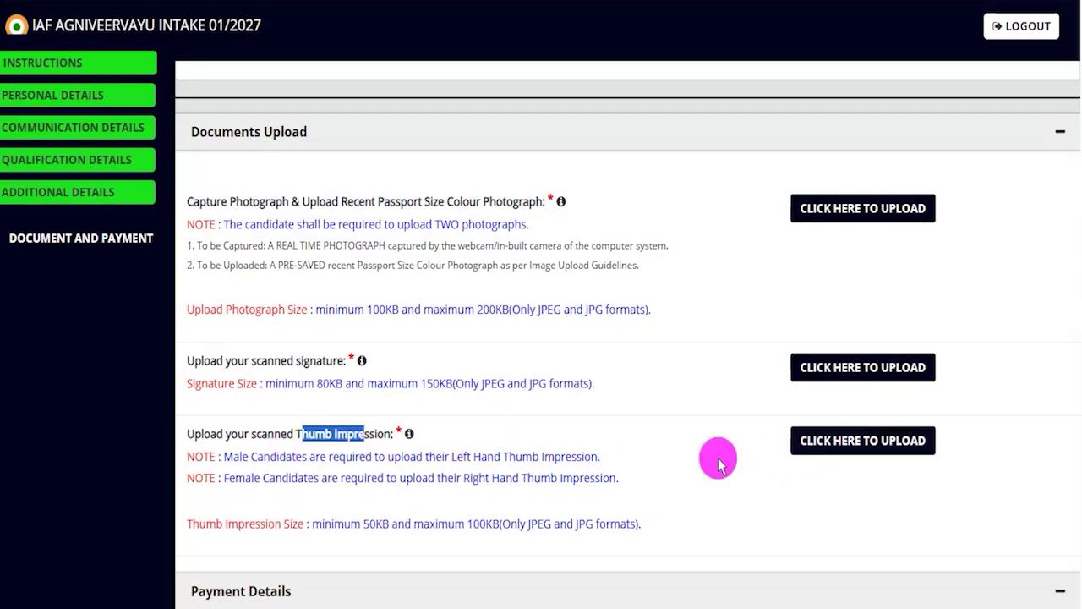
left_click(833, 441)
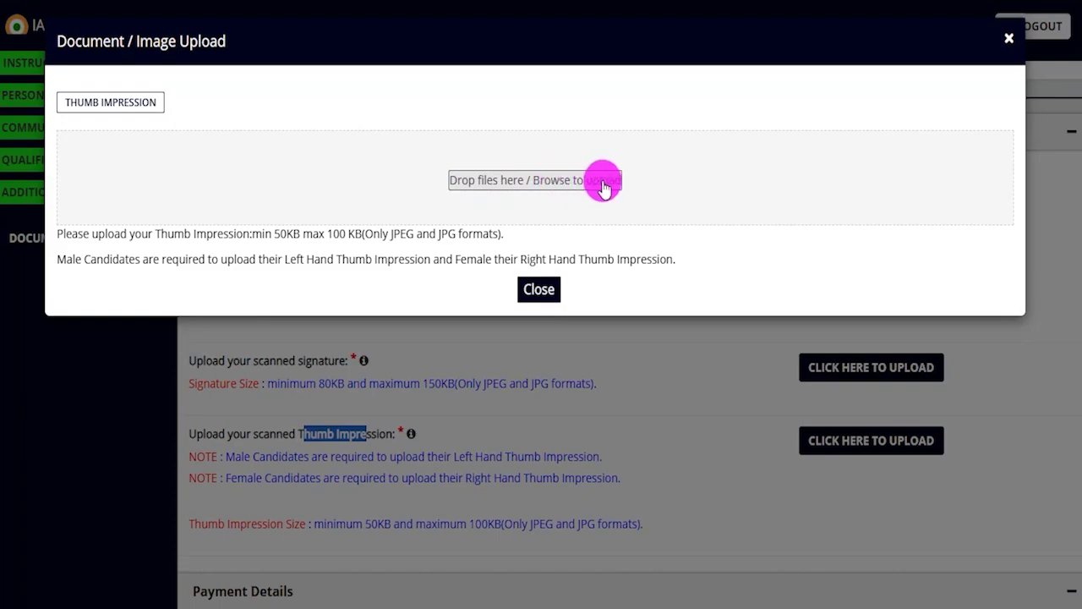
left_click(529, 287)
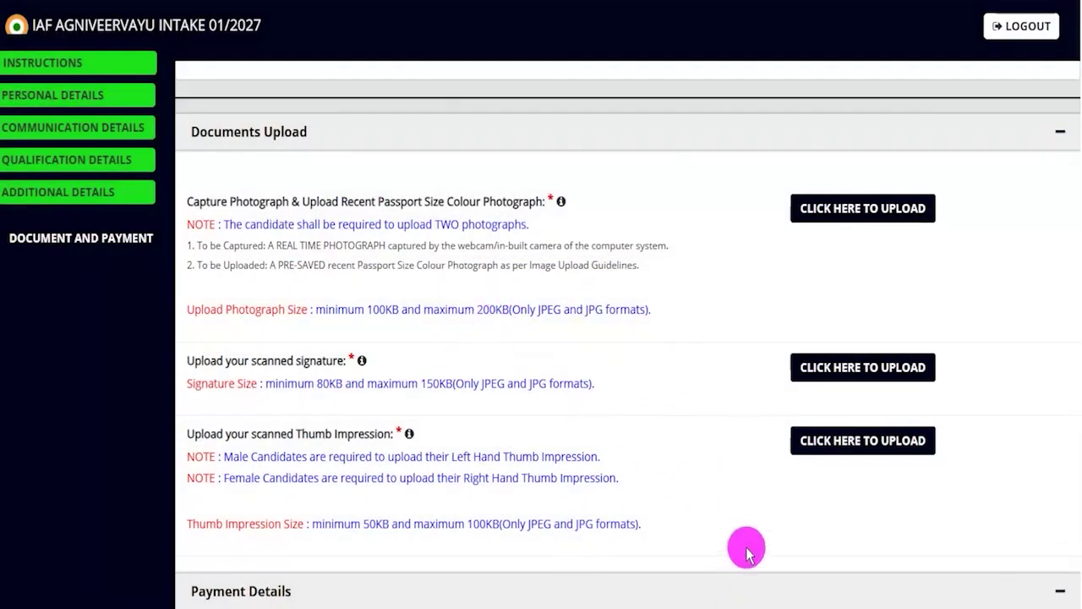
Look up the applicable registration fee including GST in the payment details and highlight the amount.
scroll(737, 548, "down", 7)
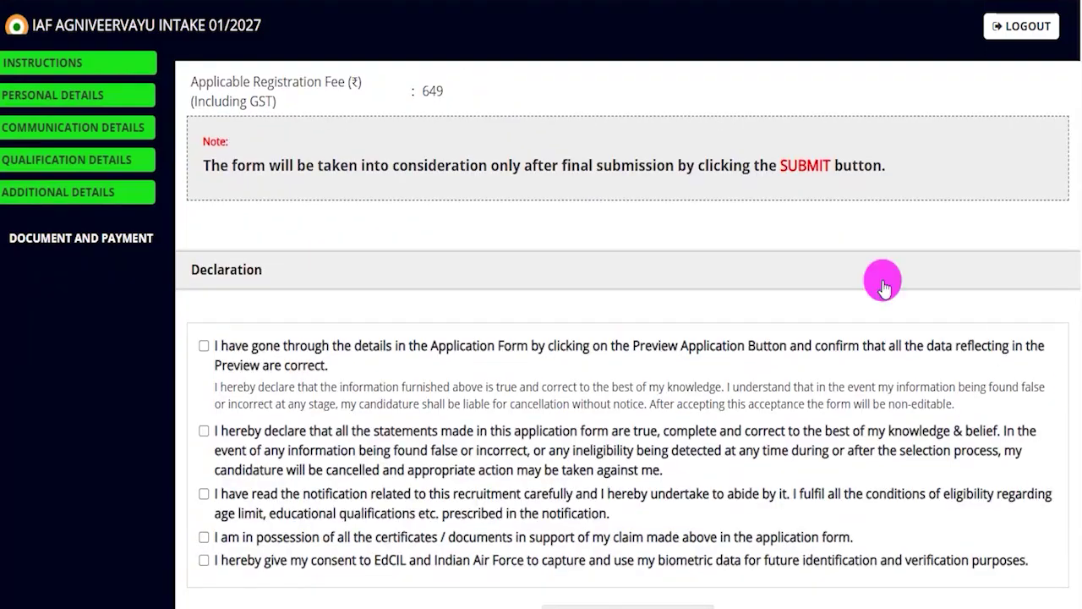
double_click(429, 91)
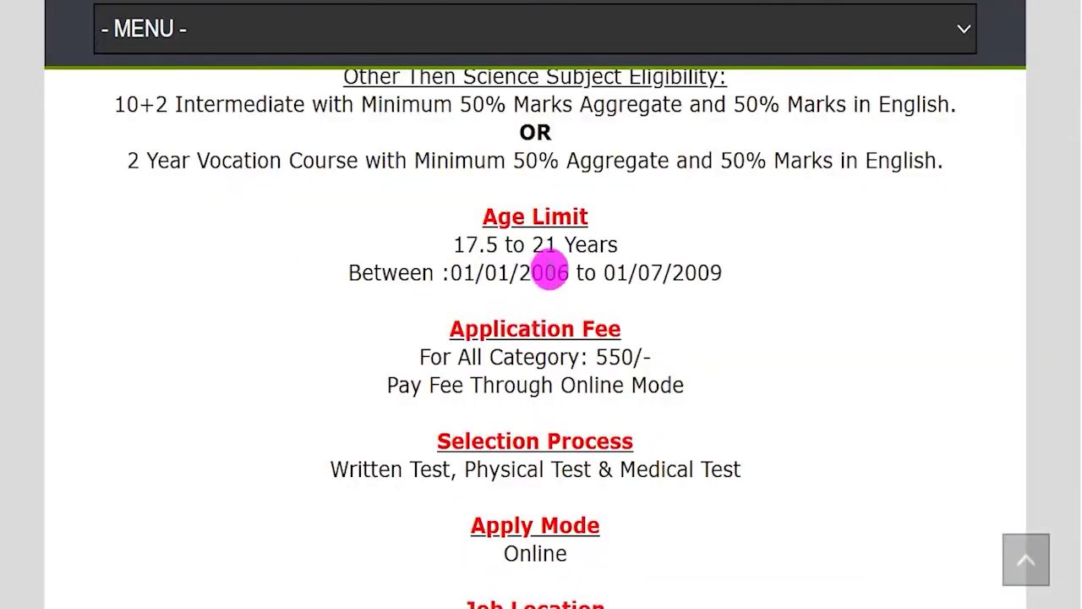
Look up the application fee for all categories on the recruitment notice page and highlight it.
left_click_drag(597, 357, 654, 361)
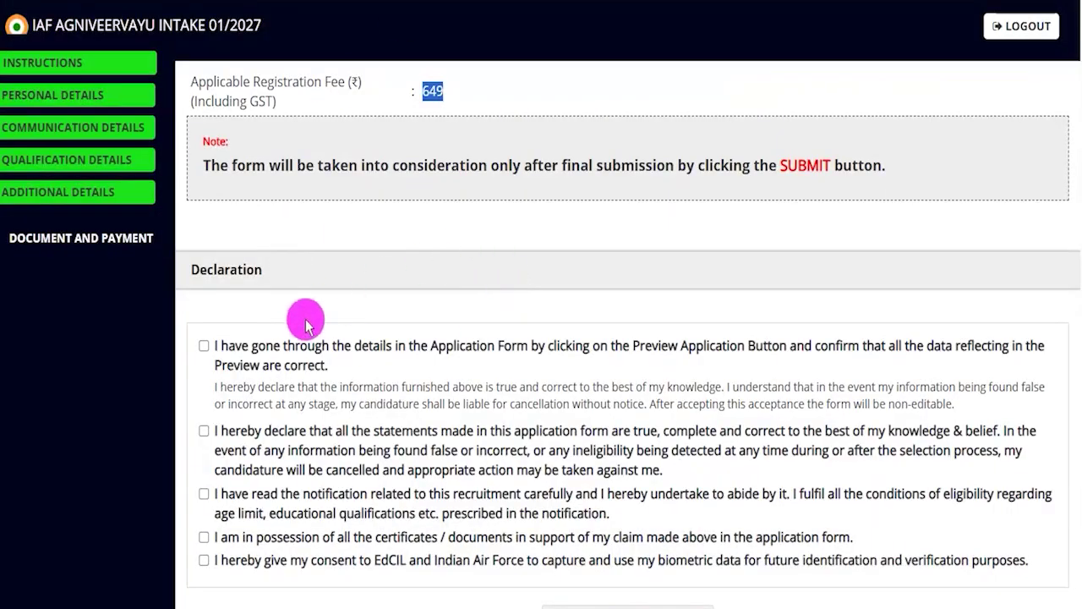
Accept all five statements in the Declaration section, from the preview confirmation to the biometric data consent.
scroll(319, 314, "down", 2)
left_click(204, 262)
left_click(203, 408)
left_click(204, 453)
left_click(204, 475)
scroll(387, 406, "down", 3)
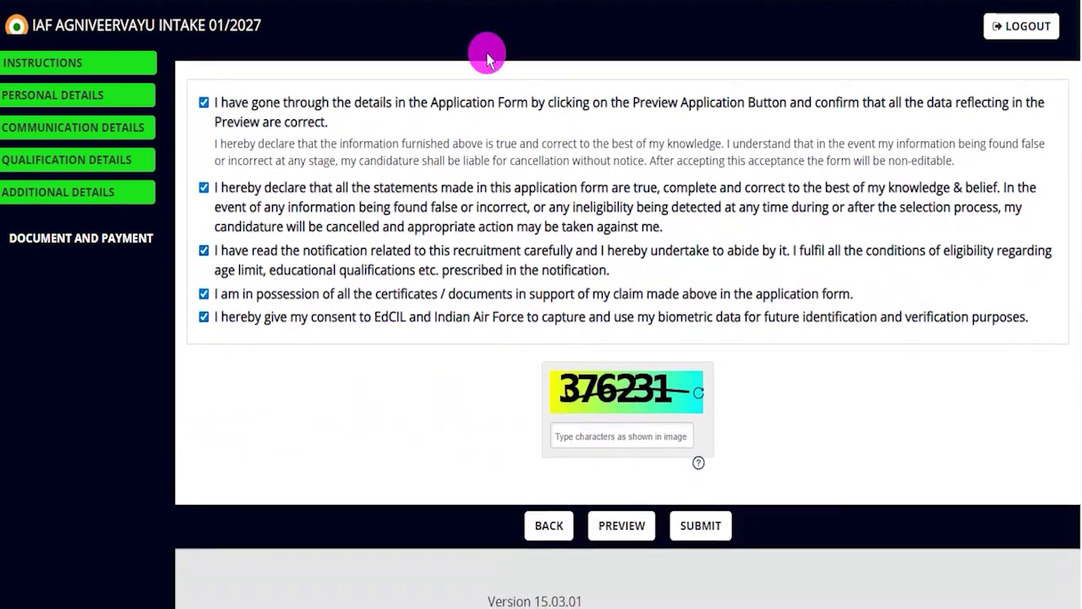
Mark the captcha field with the annotation pen and point arrows at the form's Preview, Back and Submit options.
mouse_move(610, 409)
left_mouse_down()
mouse_move(690, 407)
mouse_move(723, 381)
left_mouse_up()
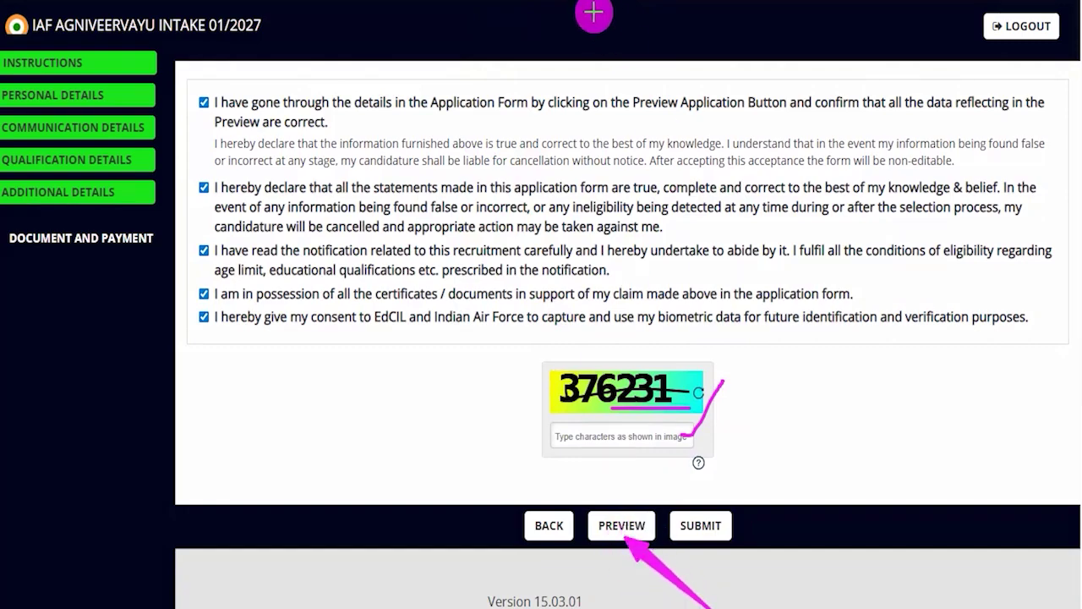
left_click_drag(454, 404, 522, 501)
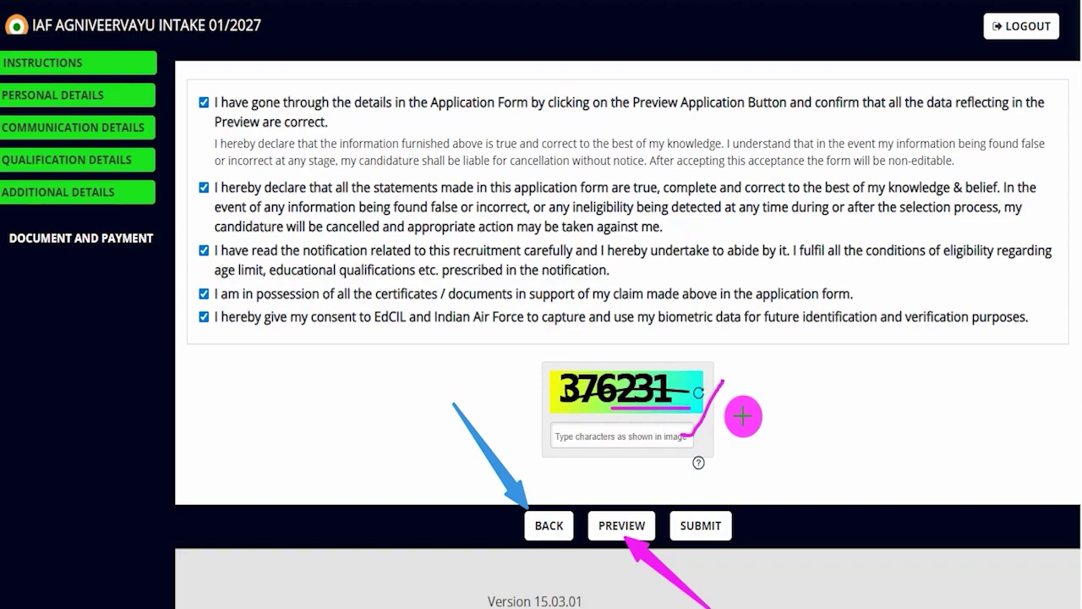
left_click_drag(840, 367, 737, 501)
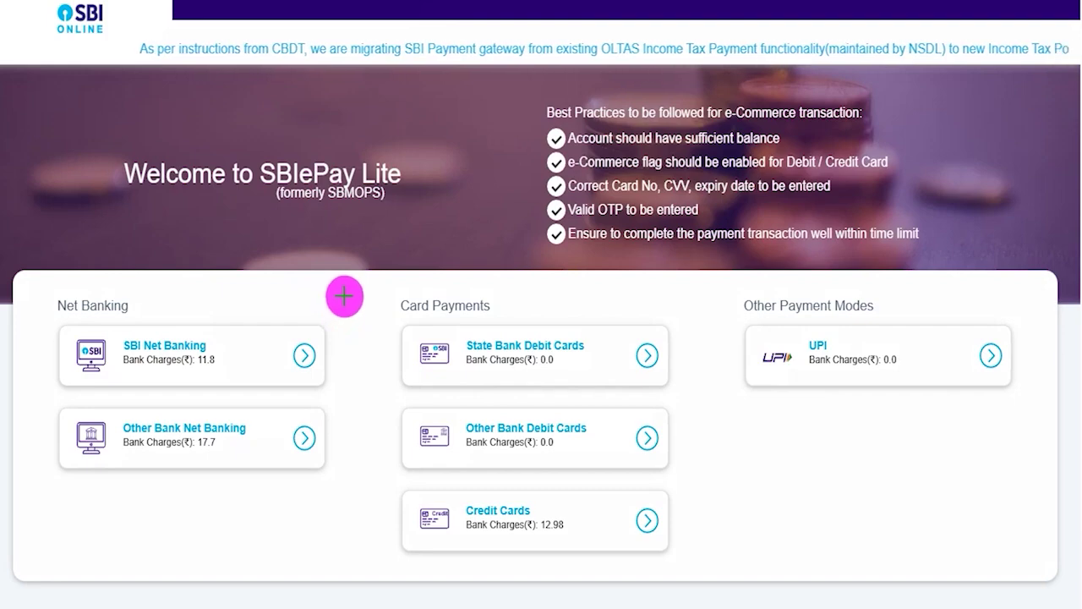
Mark the Net Banking, Card Payments and Other Payment Modes groups on the SBIePay Lite page and proceed with UPI.
left_click_drag(344, 296, 399, 237)
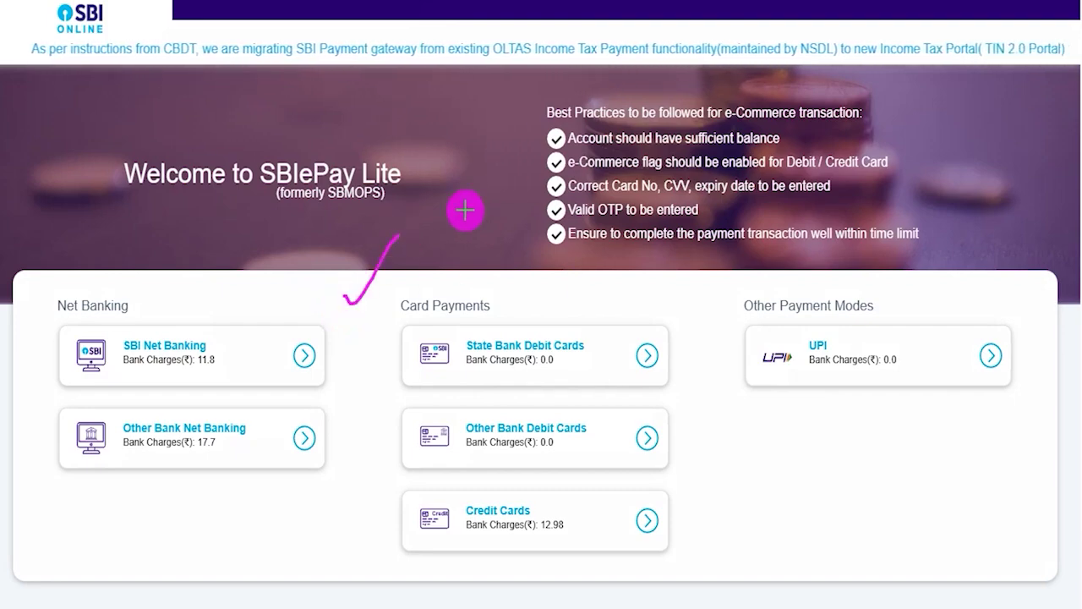
left_click_drag(157, 309, 218, 272)
left_click_drag(514, 314, 546, 262)
left_click_drag(891, 303, 921, 247)
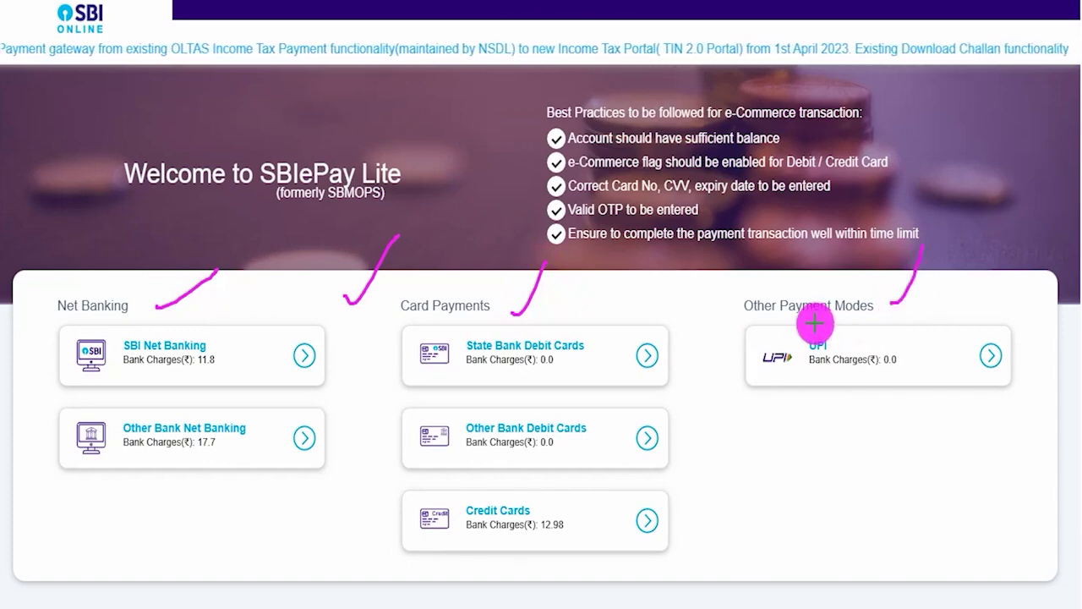
mouse_move(802, 317)
left_mouse_down()
mouse_move(773, 318)
mouse_move(758, 401)
mouse_move(1023, 410)
mouse_move(971, 299)
mouse_move(800, 318)
left_mouse_up()
left_click(918, 391)
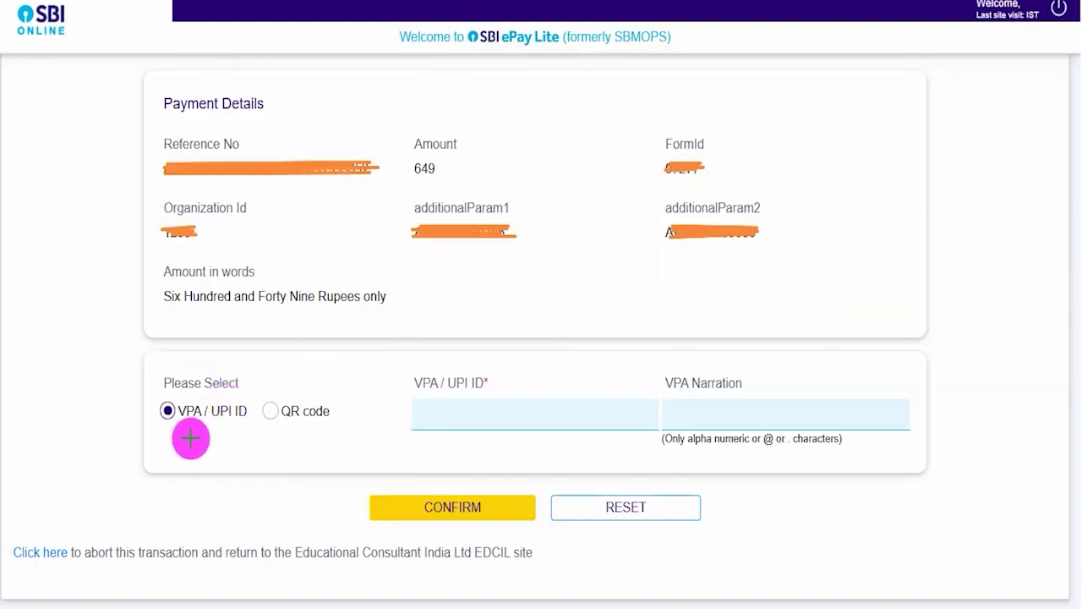
Mark the VPA / UPI ID and QR code choices and the VPA / UPI ID field, and point out the payment confirmation.
left_click_drag(172, 440, 220, 403)
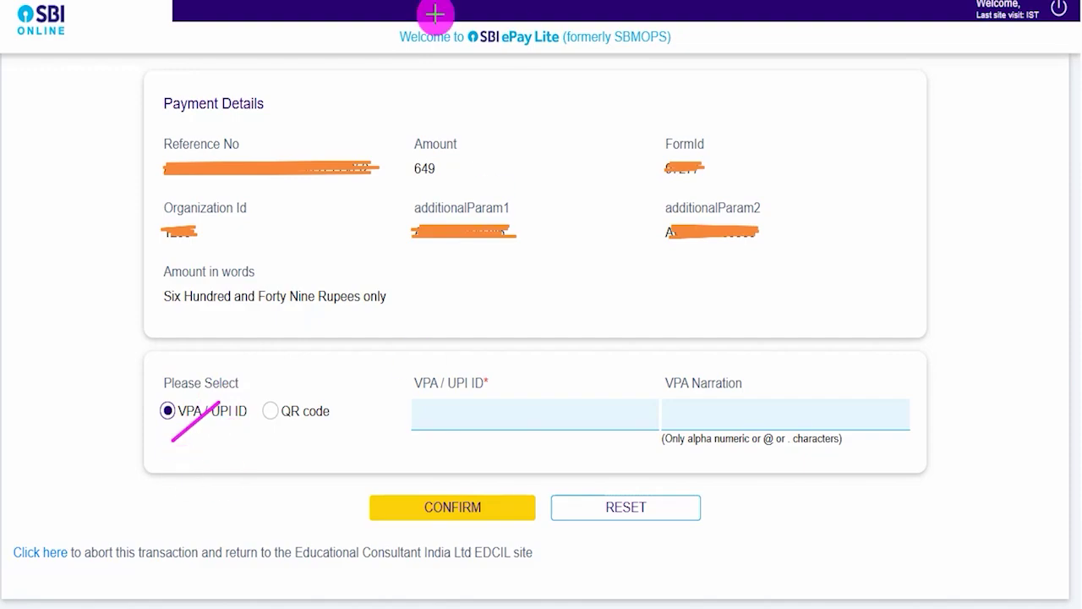
left_click_drag(330, 417, 380, 364)
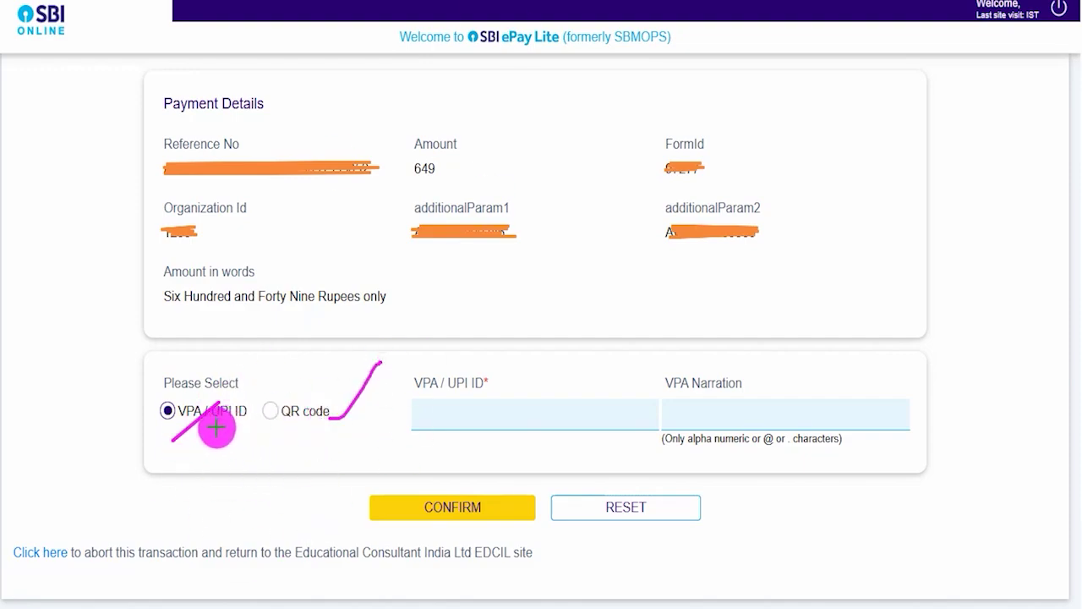
left_click_drag(217, 428, 256, 378)
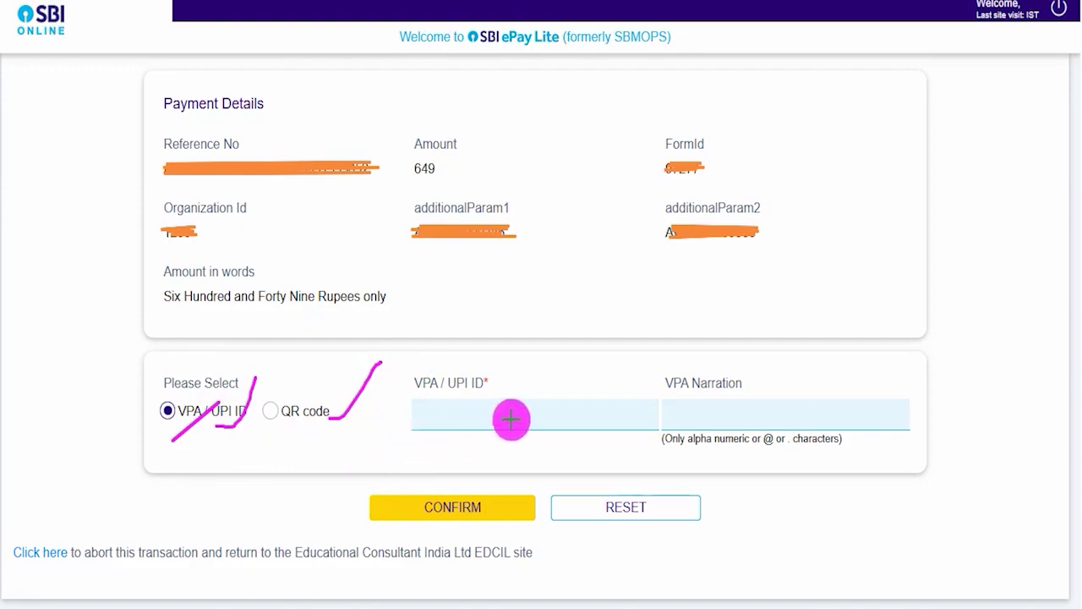
left_click_drag(508, 411, 563, 343)
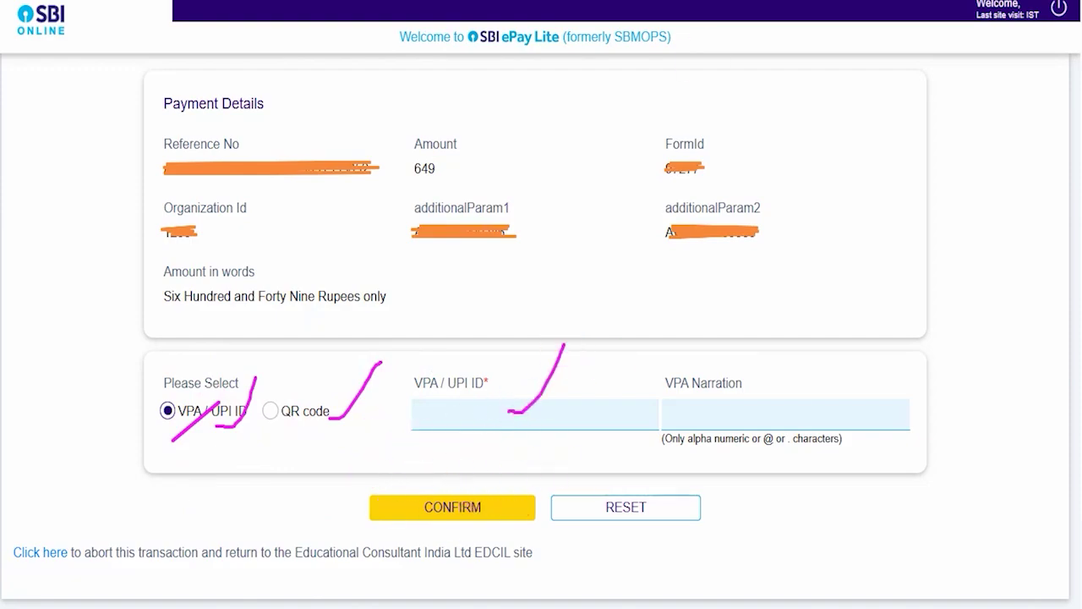
left_click_drag(156, 507, 361, 512)
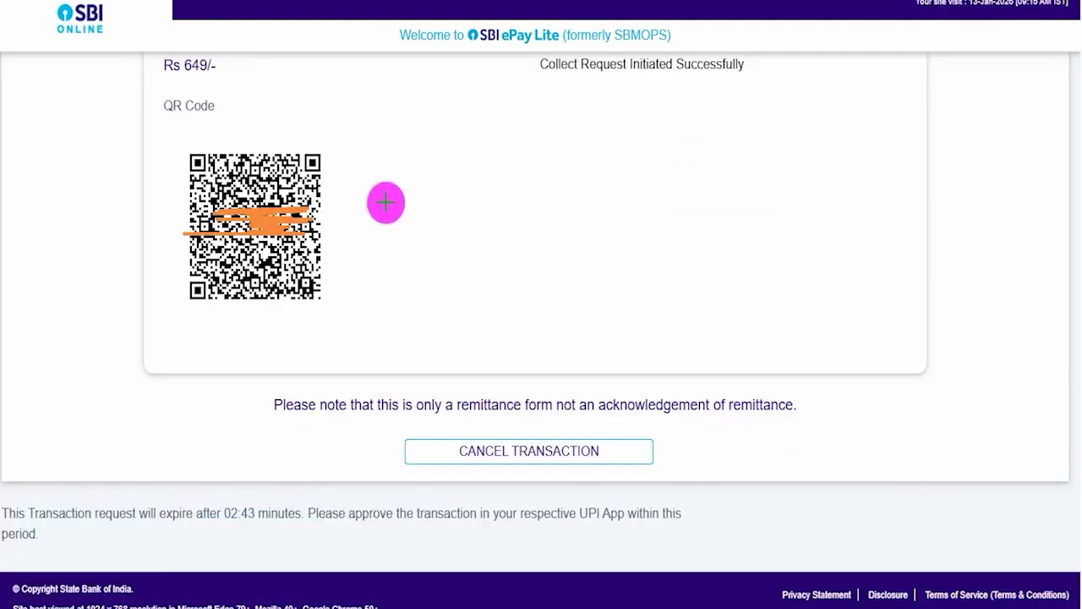
Mark the generated payment QR code with a series of check marks beside it.
left_click_drag(335, 211, 393, 153)
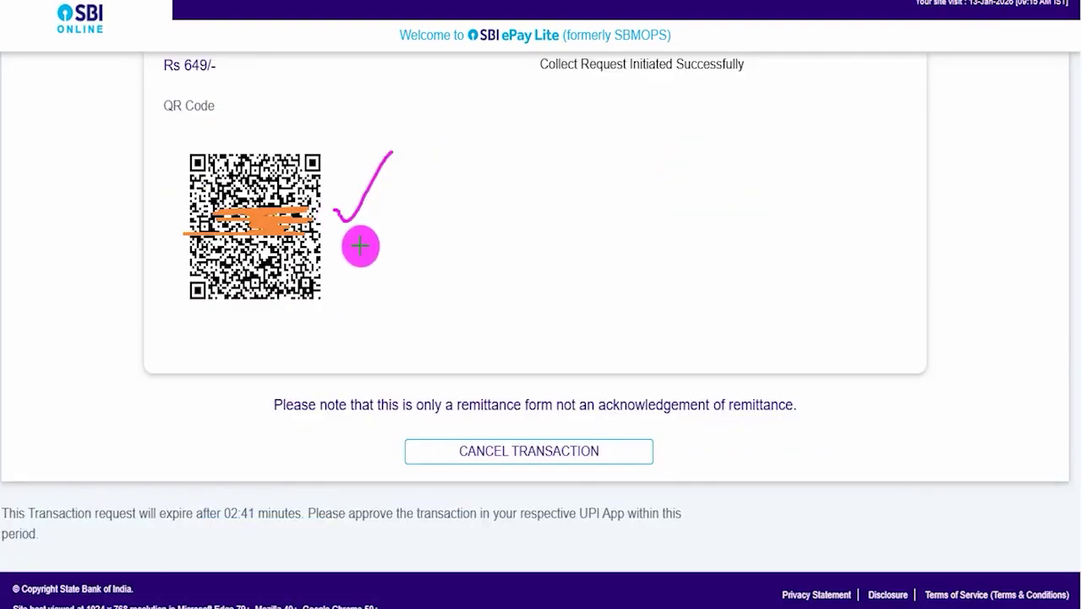
left_click_drag(336, 237, 390, 191)
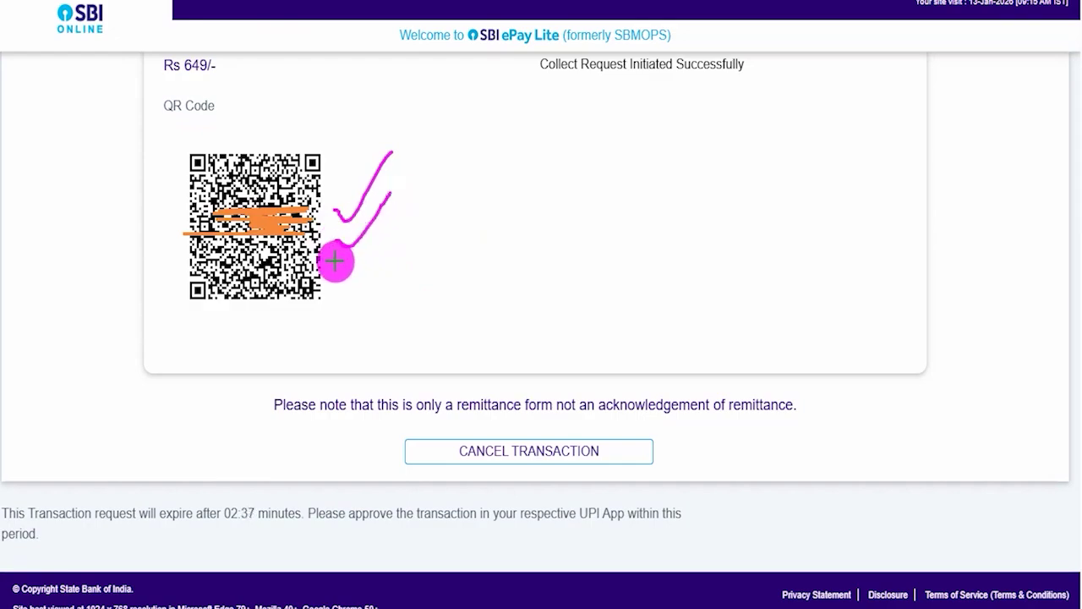
left_click_drag(334, 264, 392, 219)
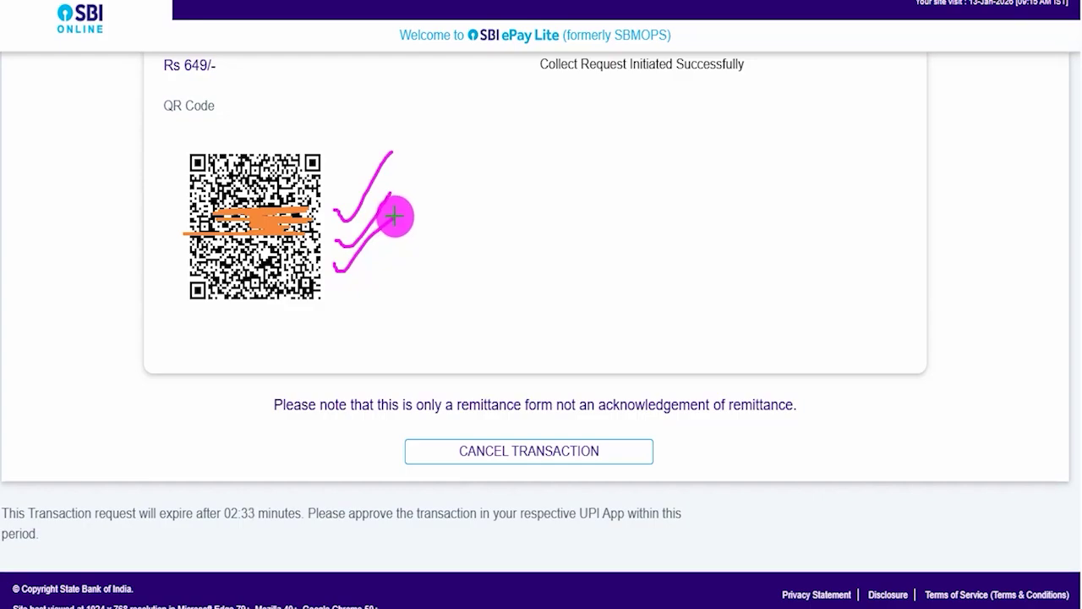
left_click_drag(331, 291, 410, 237)
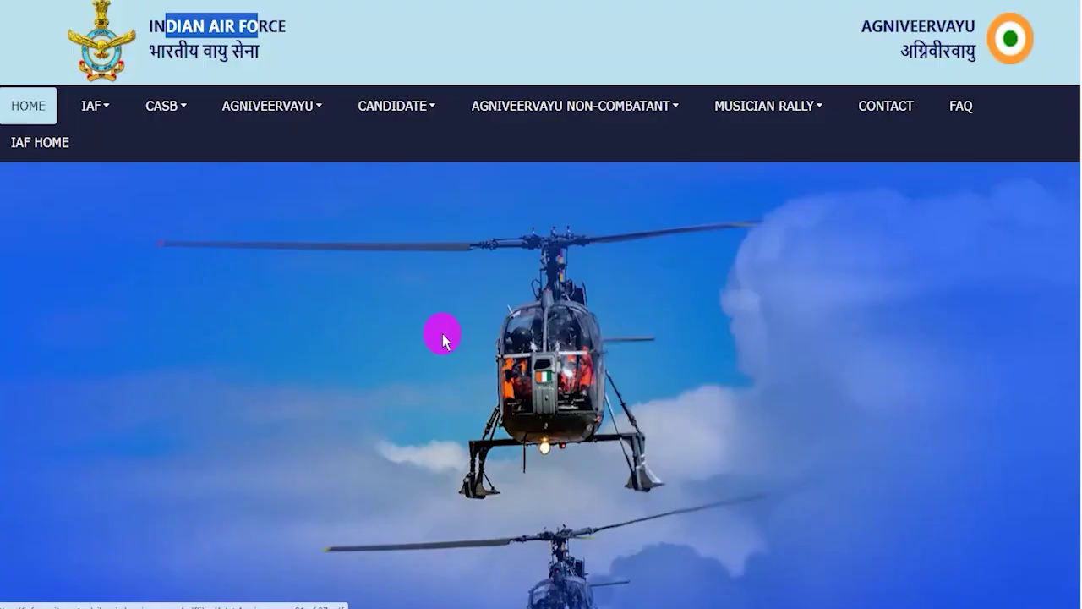
left_click(340, 51)
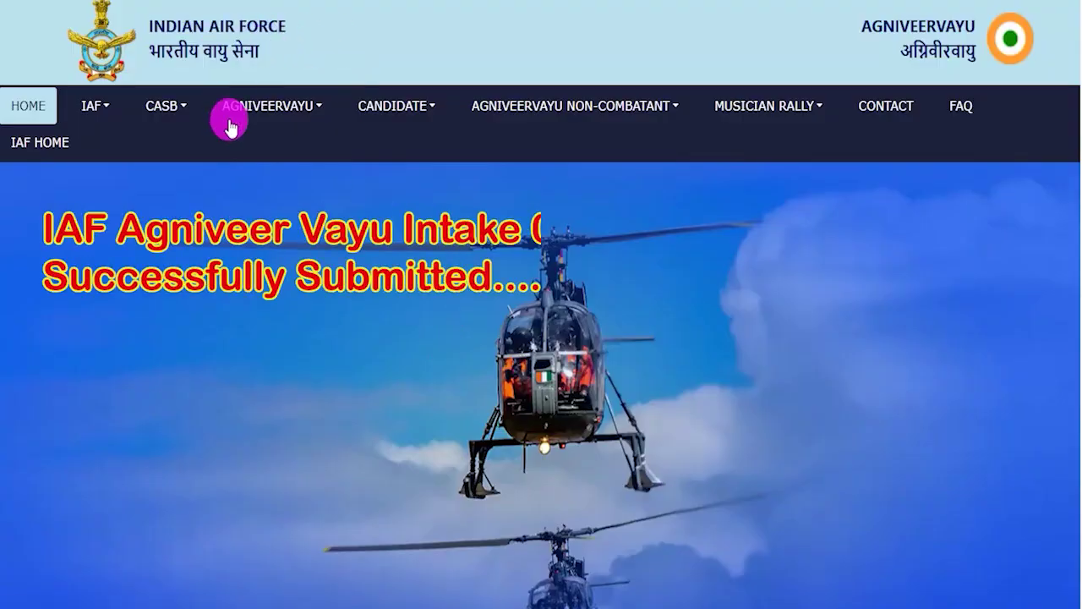
scroll(396, 357, "down", 2)
scroll(398, 360, "down", 2)
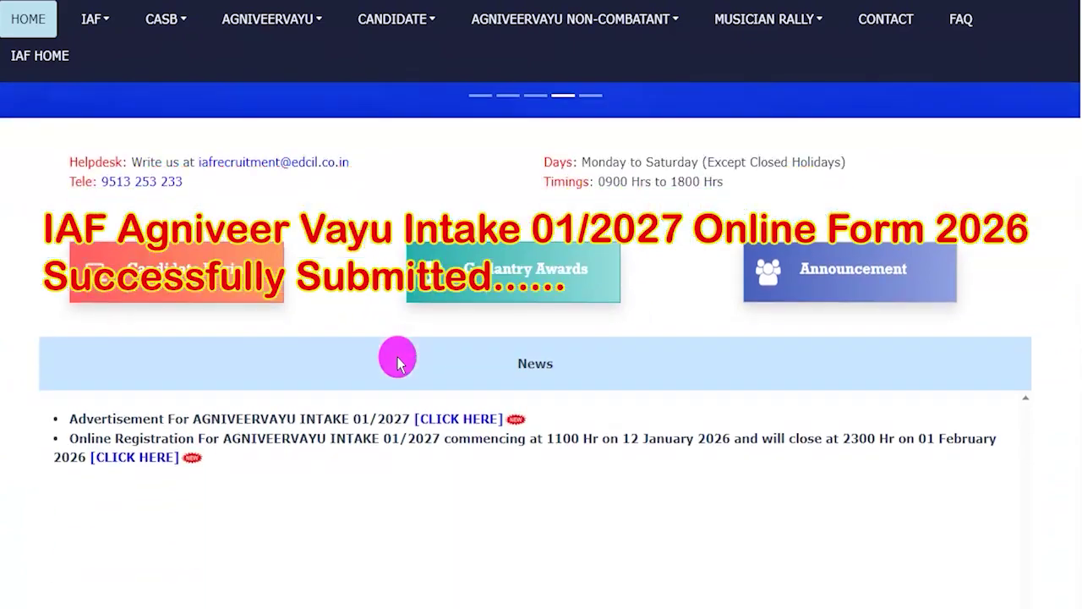
scroll(416, 338, "up", 3)
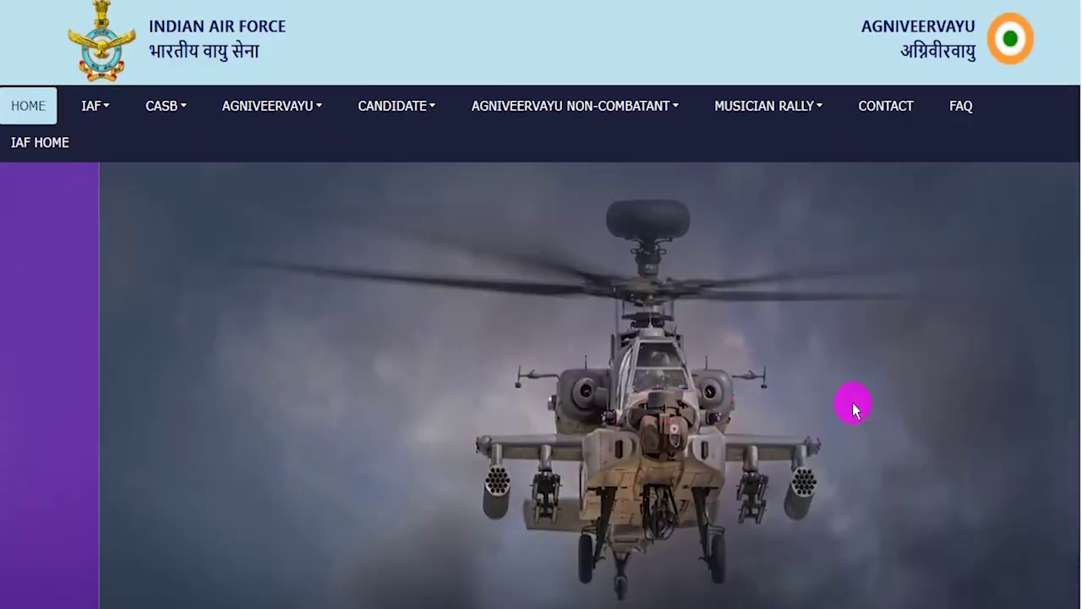
scroll(852, 403, "down", 1)
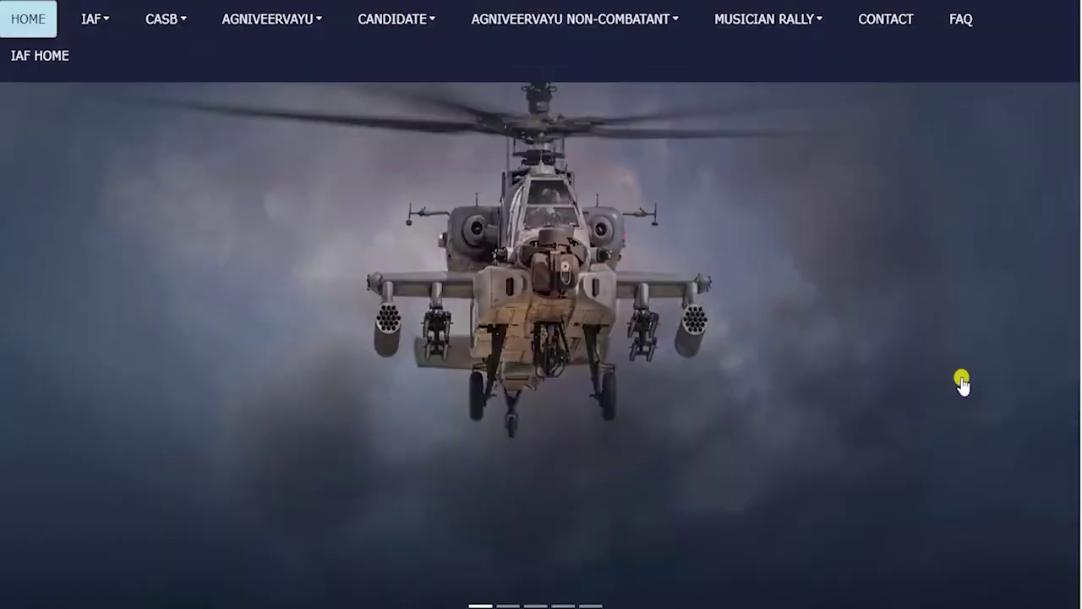